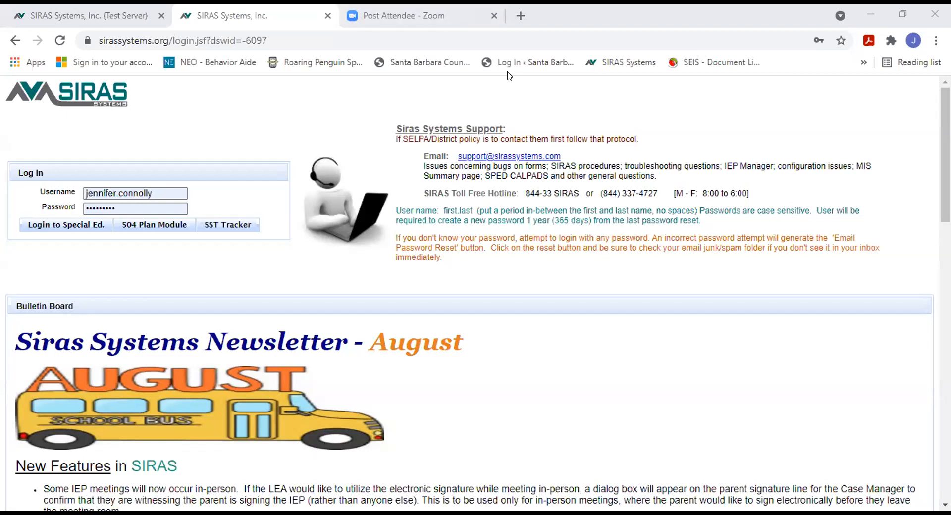
Log in to the special education module with the saved credentials and open the Support Documents list.
click(69, 225)
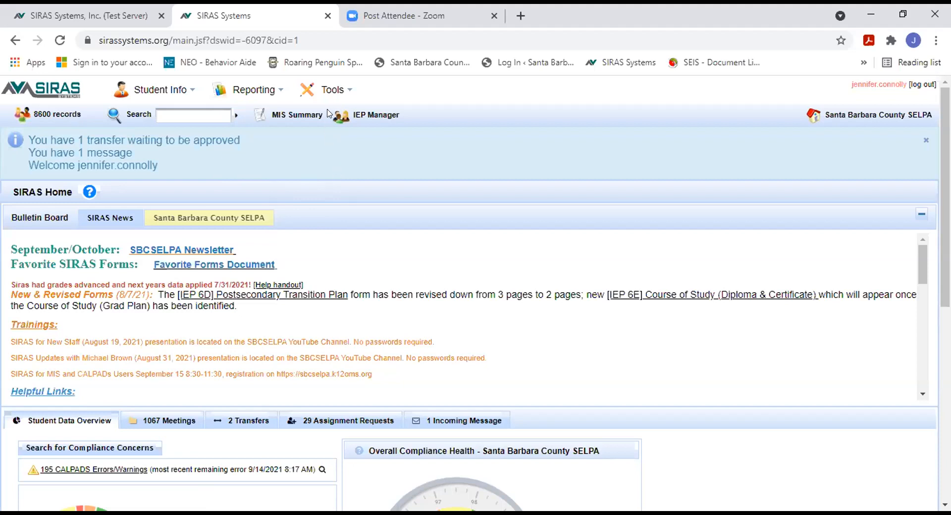
mouse_move(335, 98)
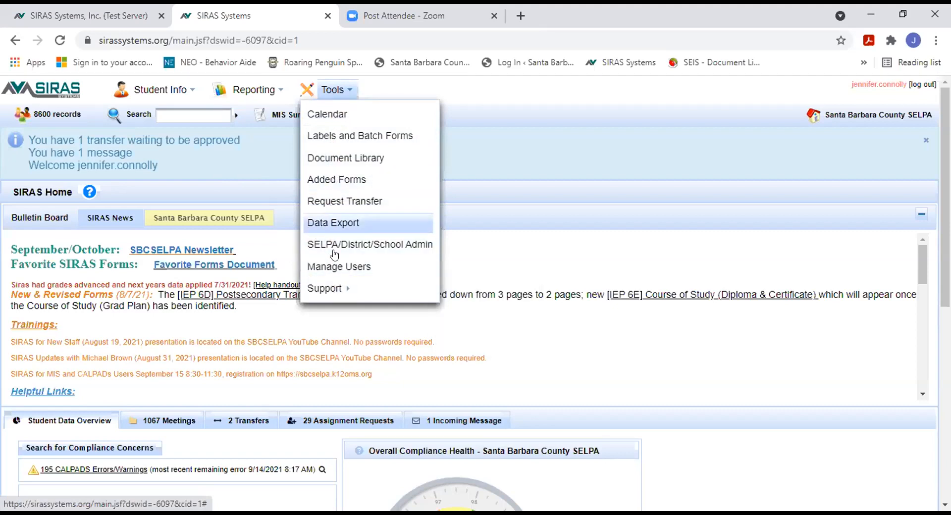
mouse_move(333, 292)
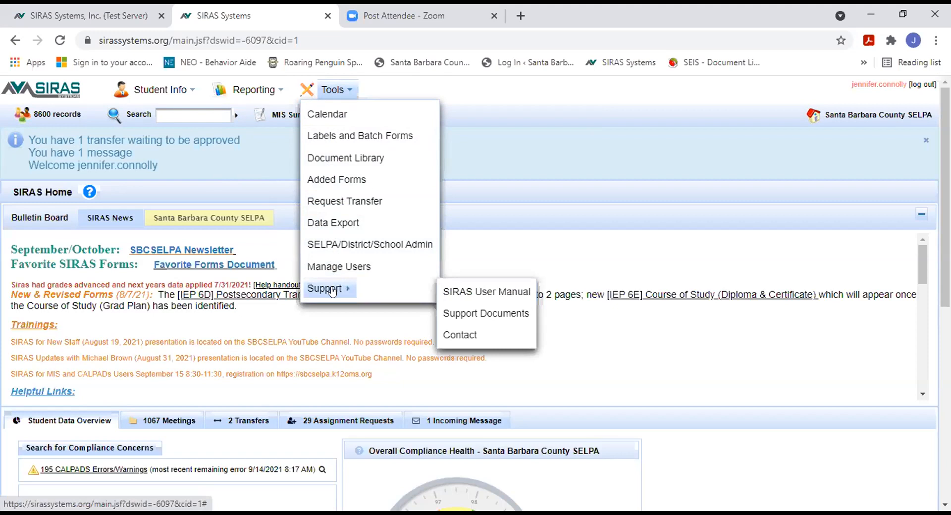
click(450, 315)
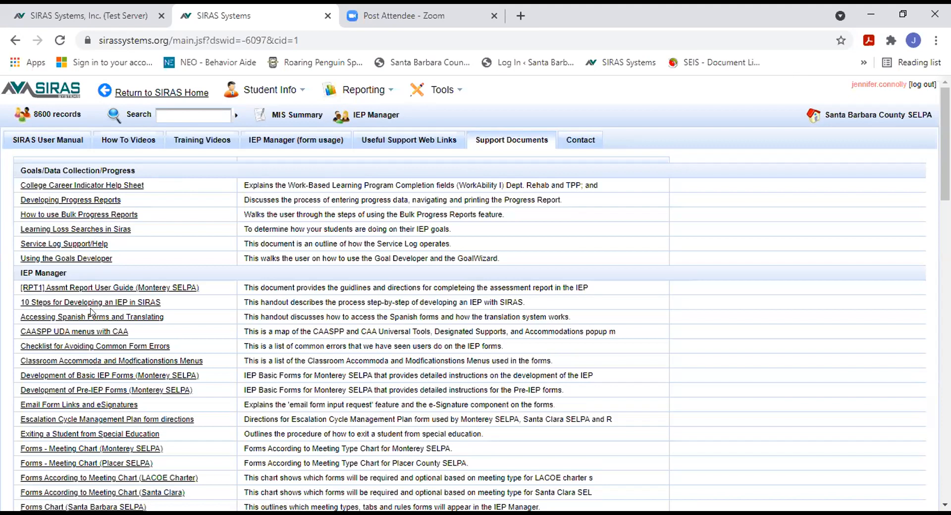
Examine the help handouts listed under Support Documents, from IEP Manager through Reporting, SIRAS and Technical to Training Material.
scroll(91, 312, down, 3)
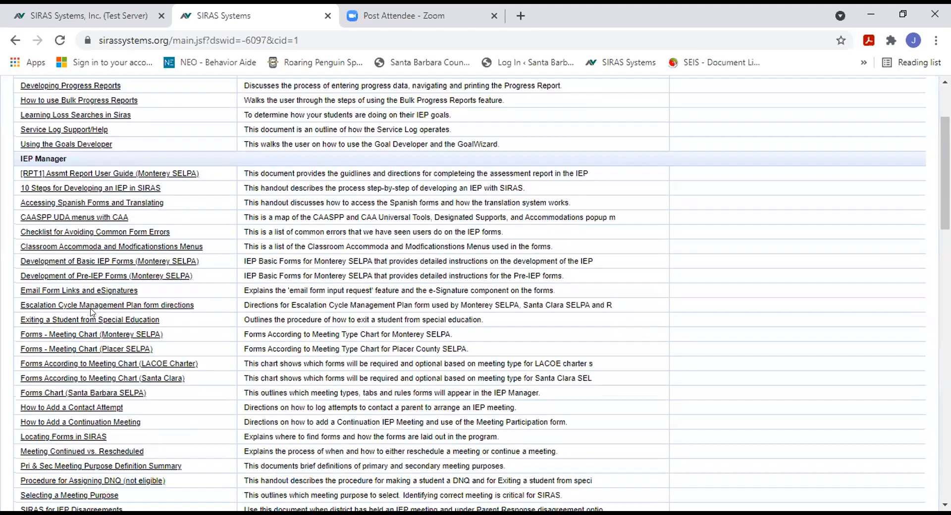
scroll(88, 313, down, 4)
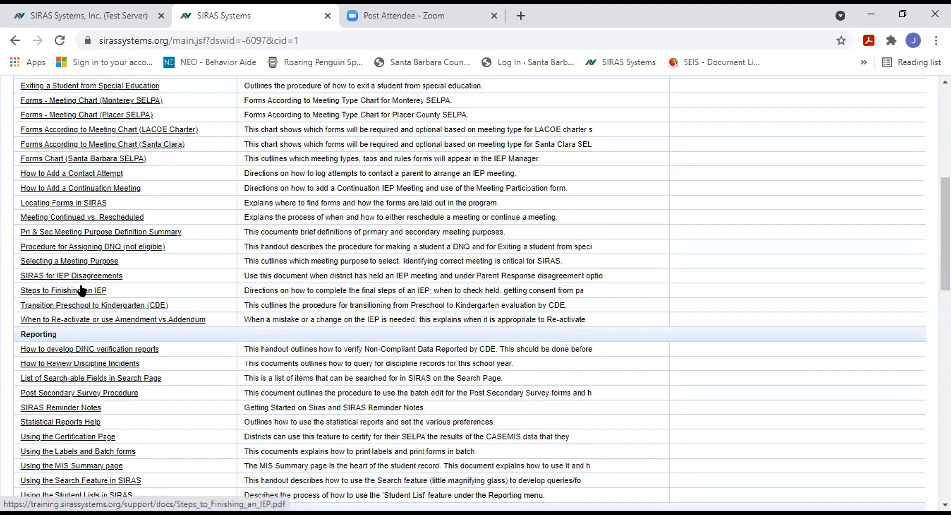
scroll(82, 291, down, 6)
scroll(82, 290, down, 6)
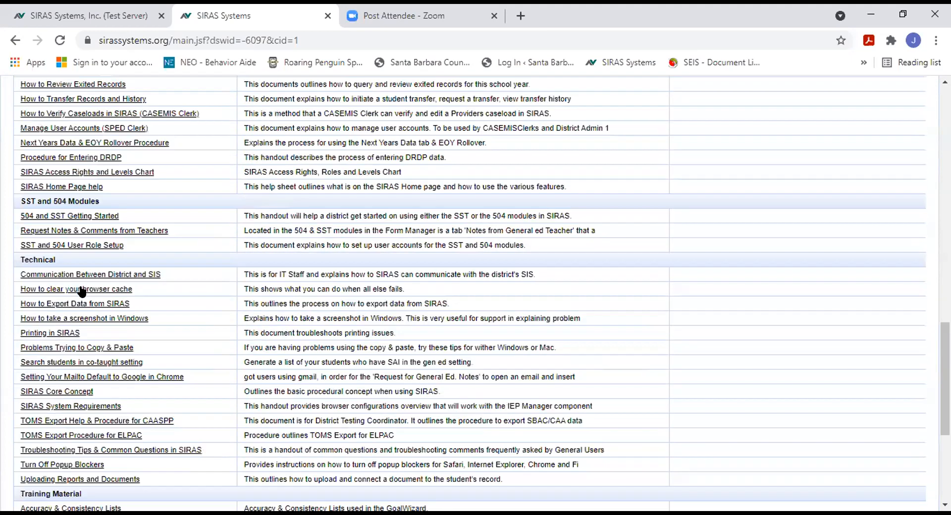
scroll(82, 292, down, 2)
scroll(82, 293, down, 4)
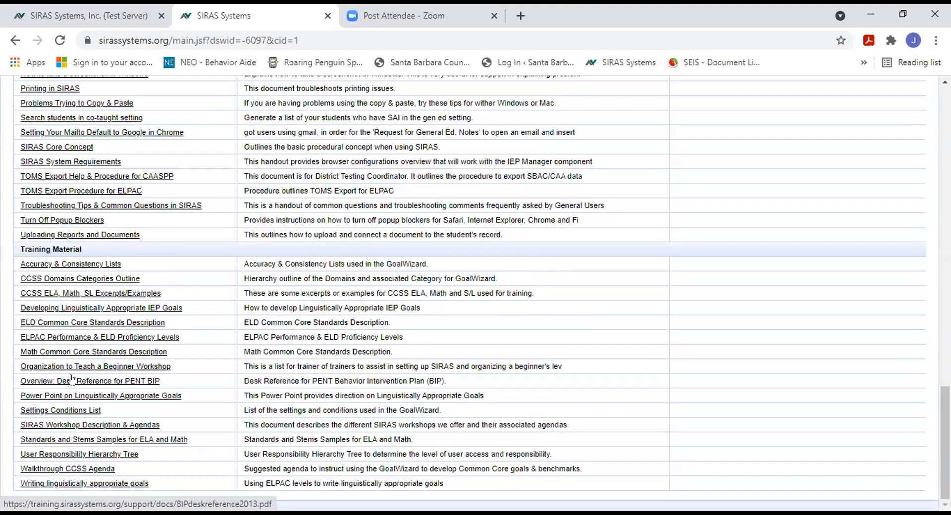
scroll(72, 380, up, 3)
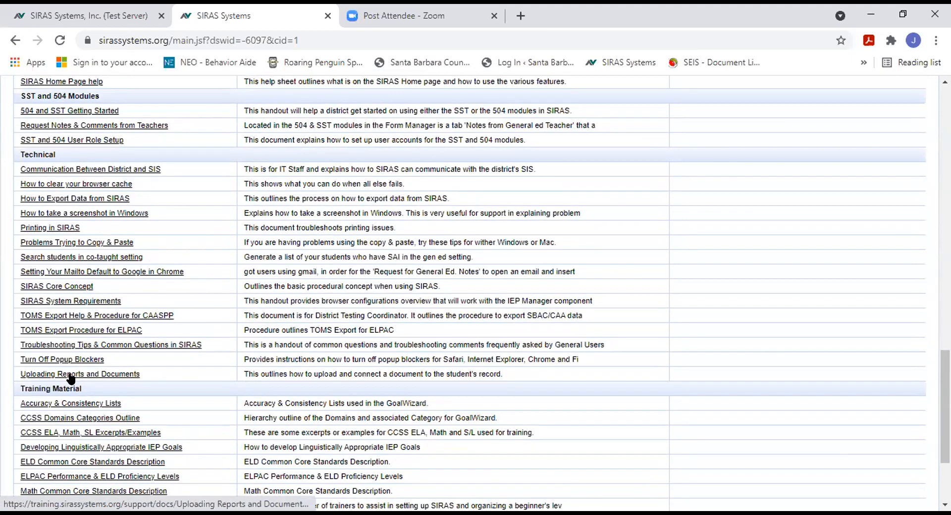
scroll(72, 379, up, 4)
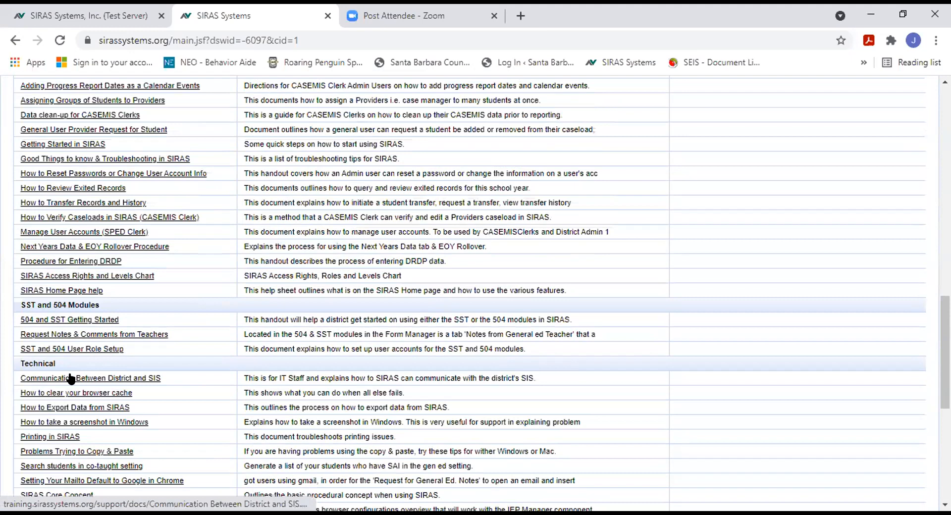
scroll(72, 379, up, 6)
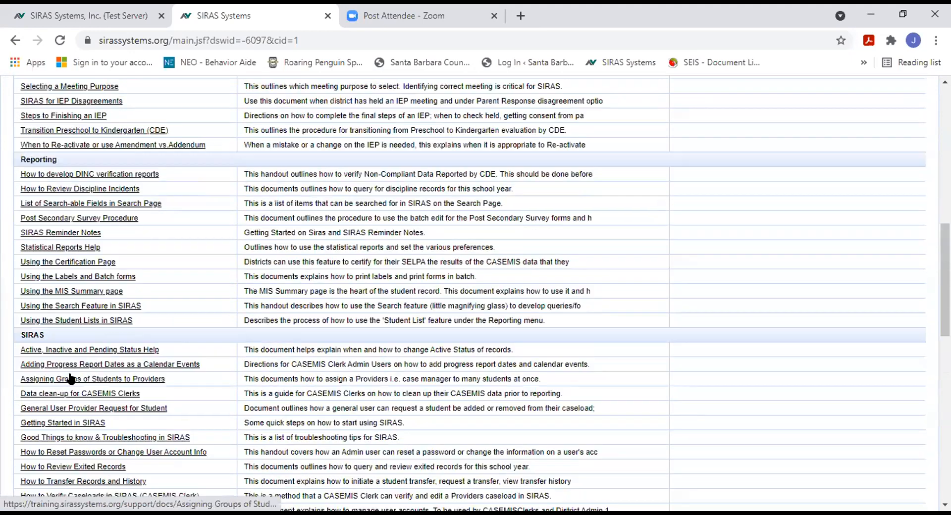
scroll(71, 380, up, 7)
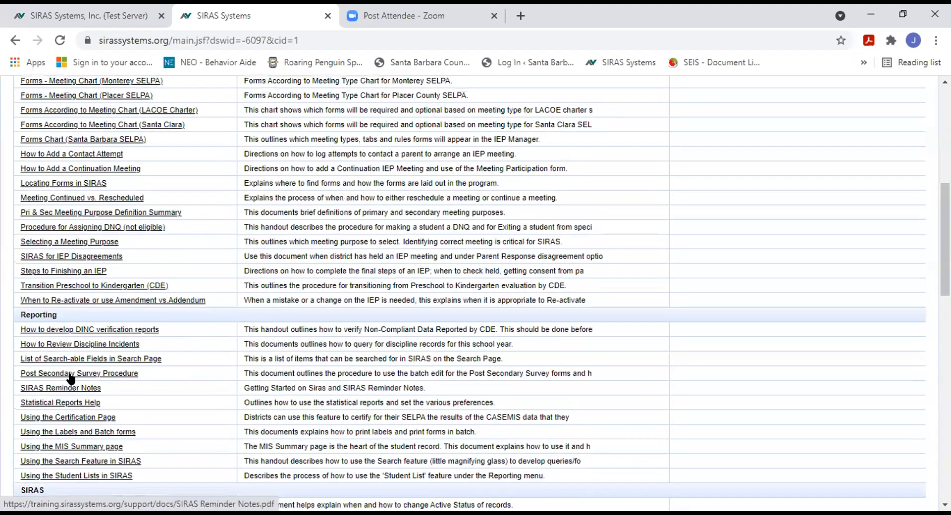
scroll(71, 379, up, 1)
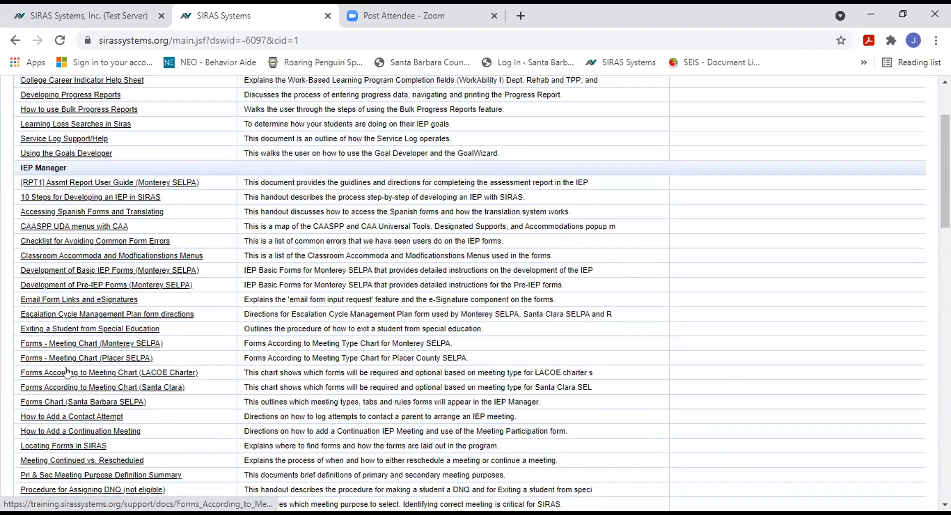
scroll(68, 372, up, 1)
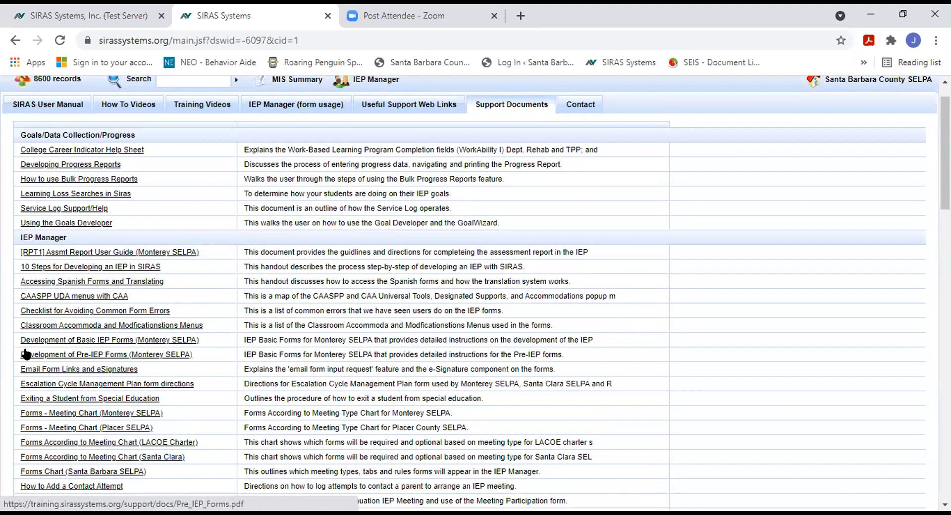
View the "Checklist for Avoiding Common Form Errors" handout from the IEP Manager section and go back to the SIRAS home page.
click(42, 311)
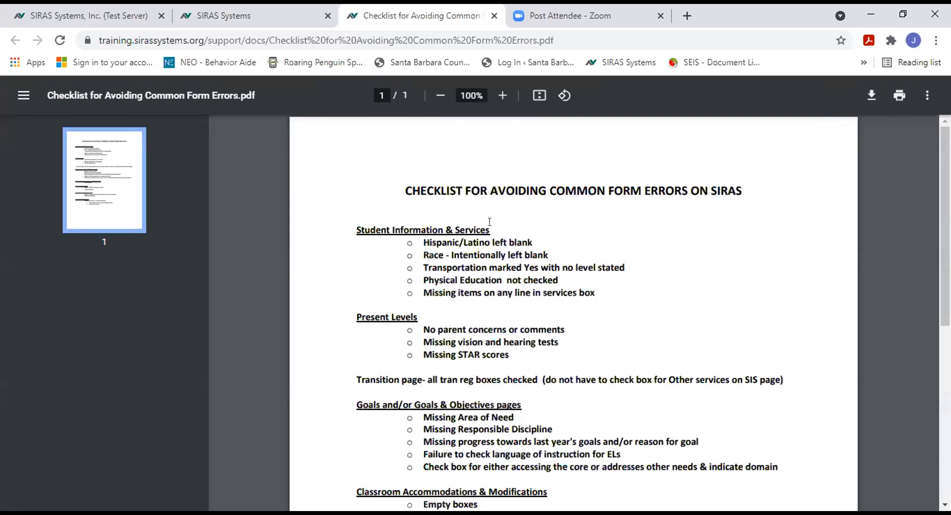
click(259, 20)
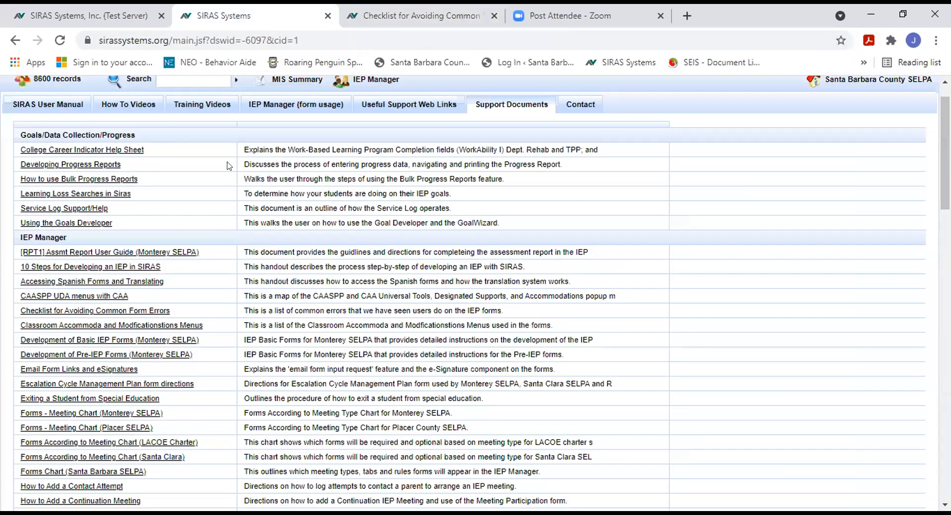
scroll(133, 348, up, 1)
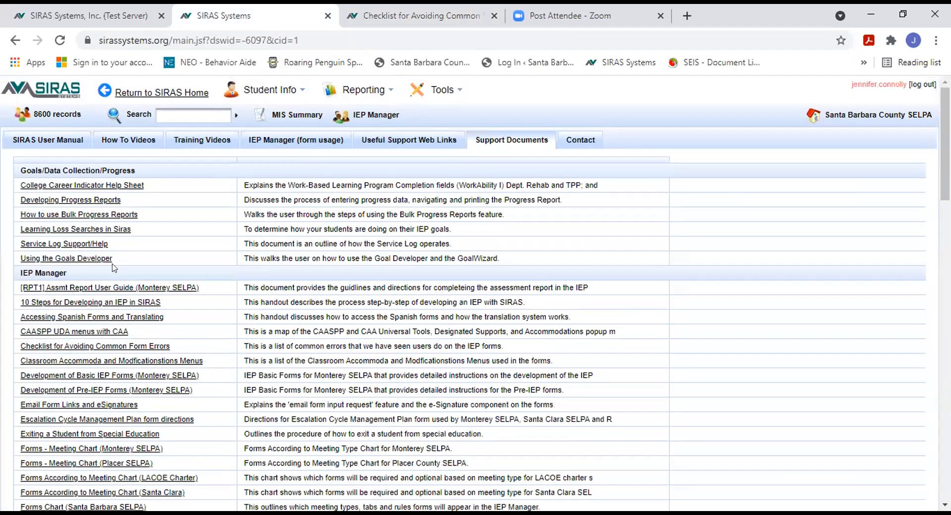
click(64, 92)
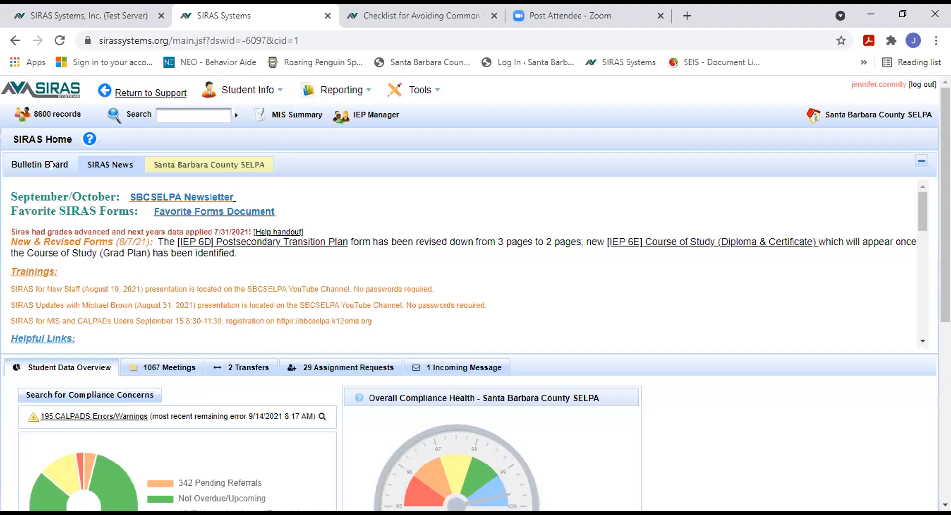
Read through the SIRAS News bulletin, covering new features and the important information for all users and SPED data administrators.
click(120, 169)
scroll(578, 221, down, 3)
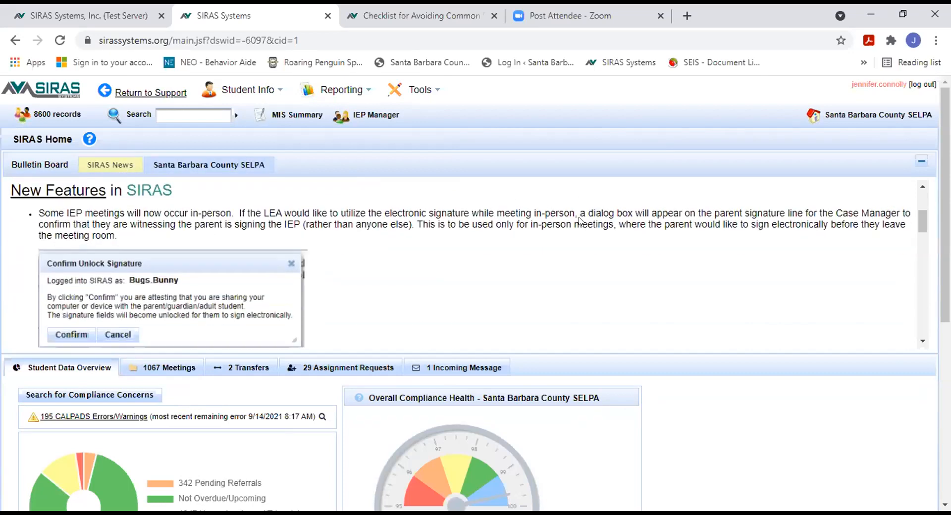
scroll(577, 215, down, 2)
scroll(577, 215, down, 9)
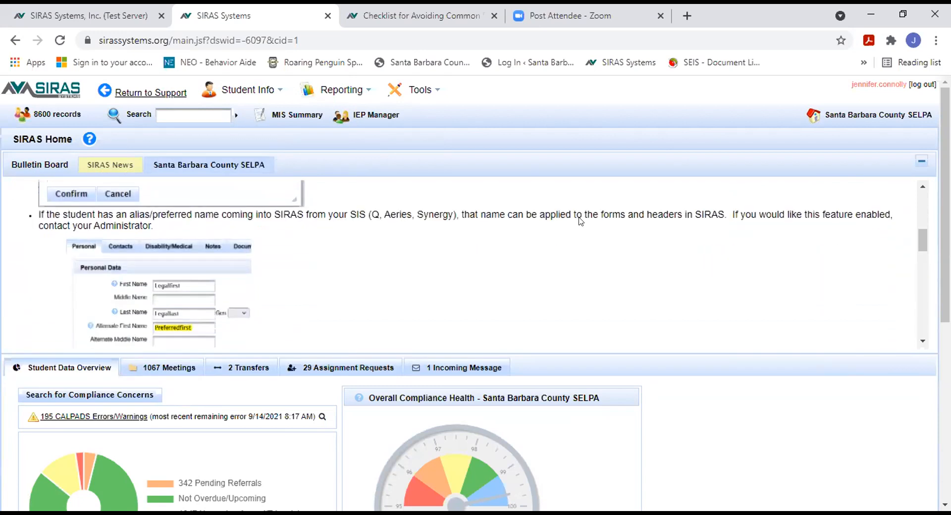
scroll(572, 223, down, 8)
scroll(573, 223, down, 4)
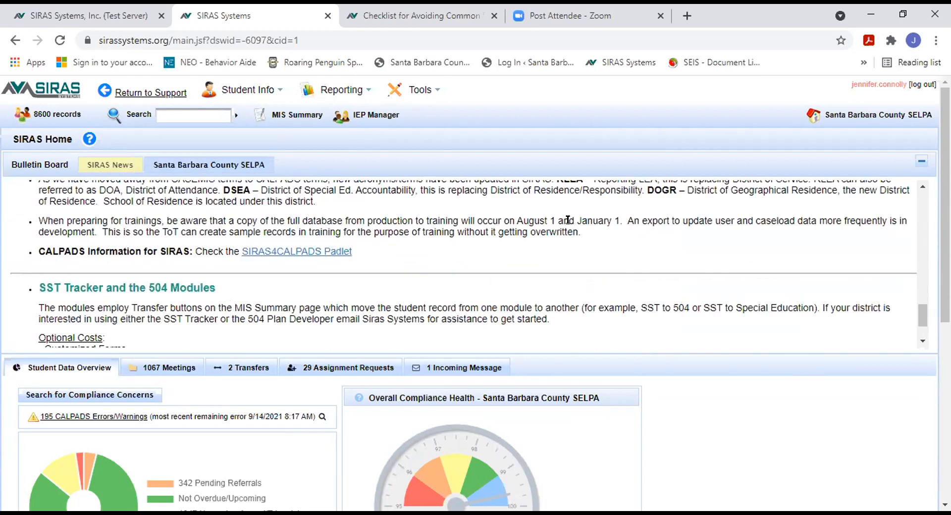
scroll(568, 220, up, 8)
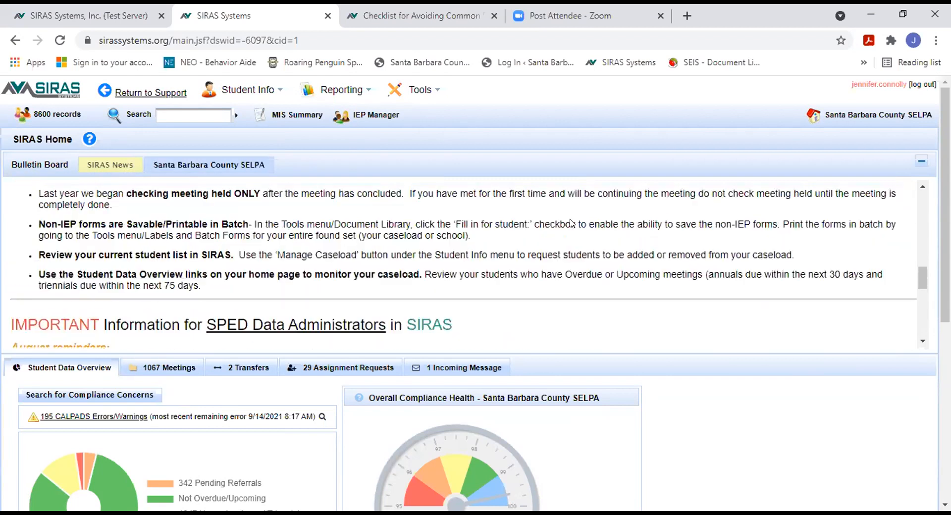
scroll(568, 219, up, 4)
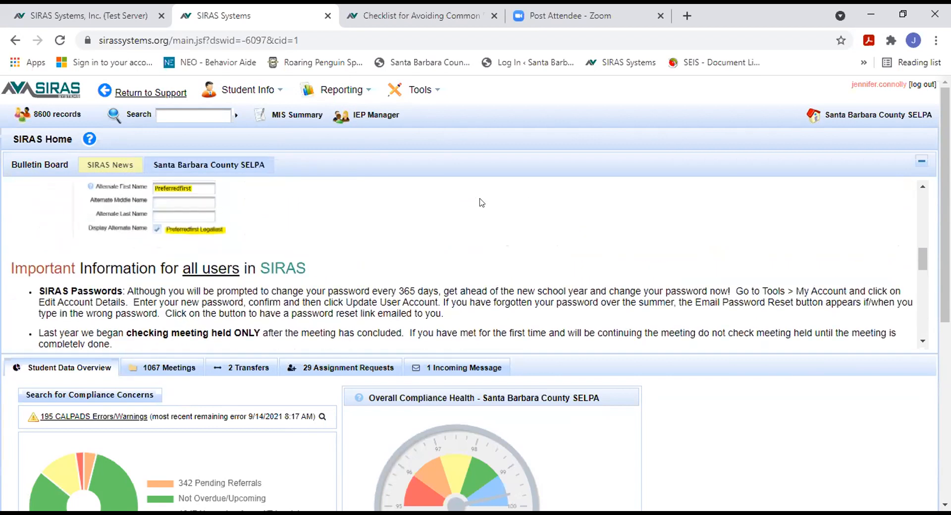
scroll(479, 202, up, 4)
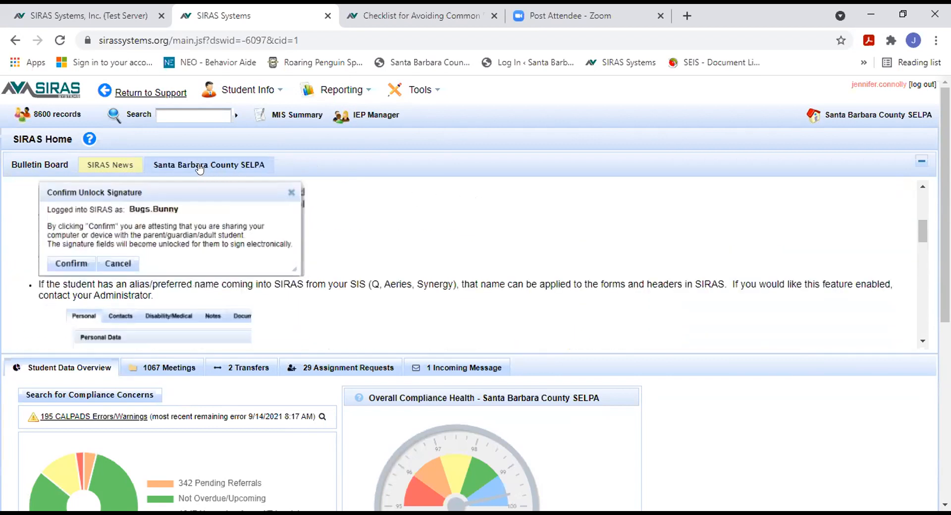
Open the September/October SBCSELPA Newsletter from the Santa Barbara County SELPA bulletin and skim its page thumbnails.
click(201, 167)
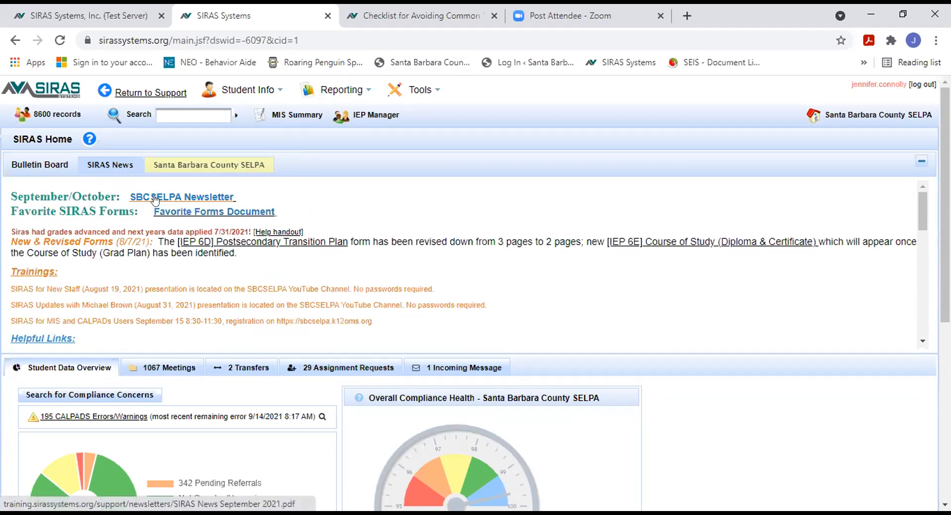
click(155, 198)
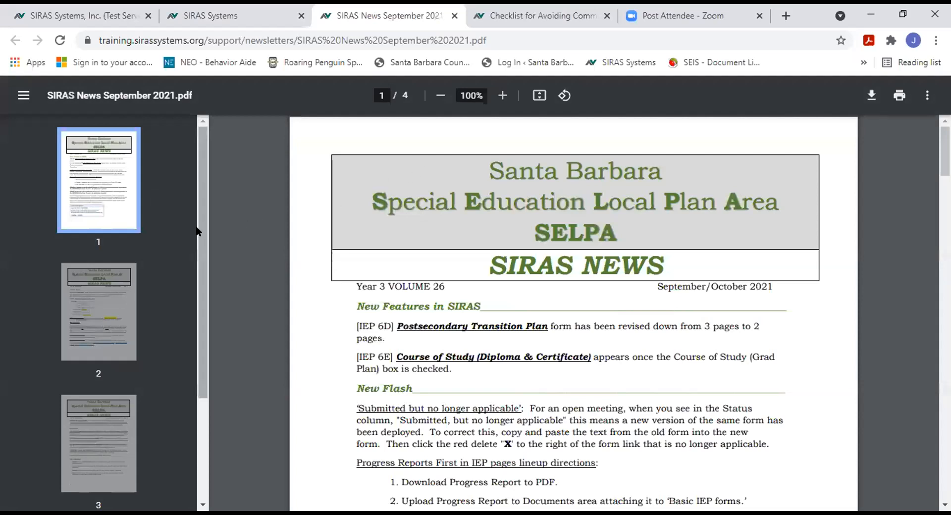
scroll(168, 231, down, 3)
scroll(167, 232, down, 2)
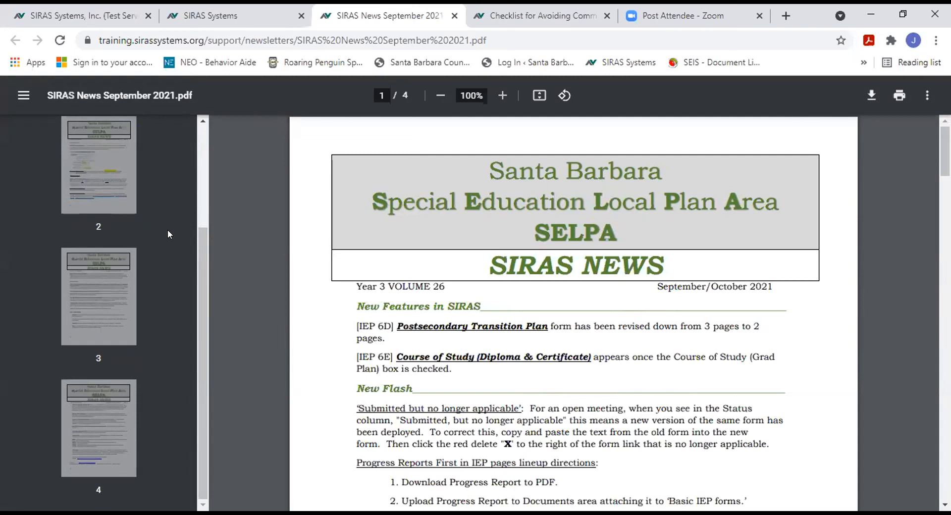
scroll(167, 229, up, 3)
Read the first two newsletter pages, from New Features in SIRAS and New Flash to the Helpful Hints and Meeting Types.
scroll(518, 224, down, 1)
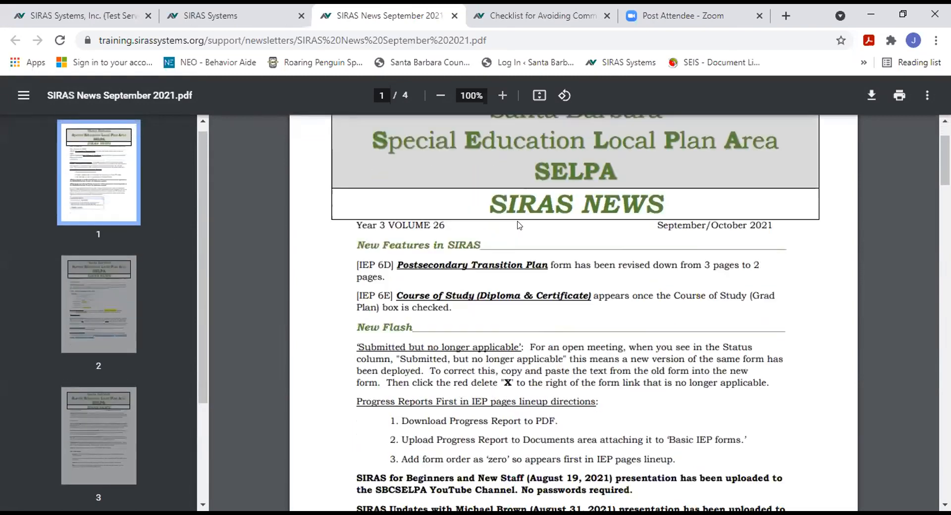
scroll(518, 224, down, 7)
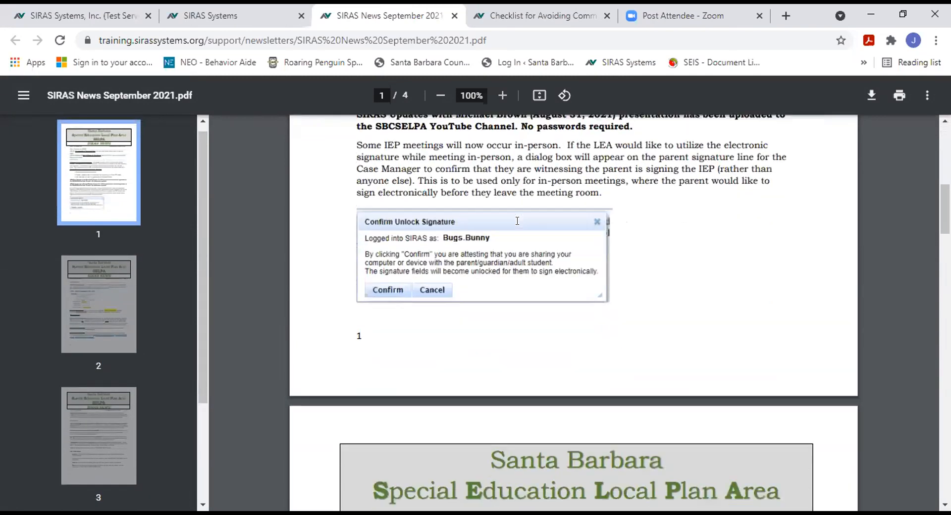
scroll(516, 221, down, 1)
scroll(517, 221, down, 5)
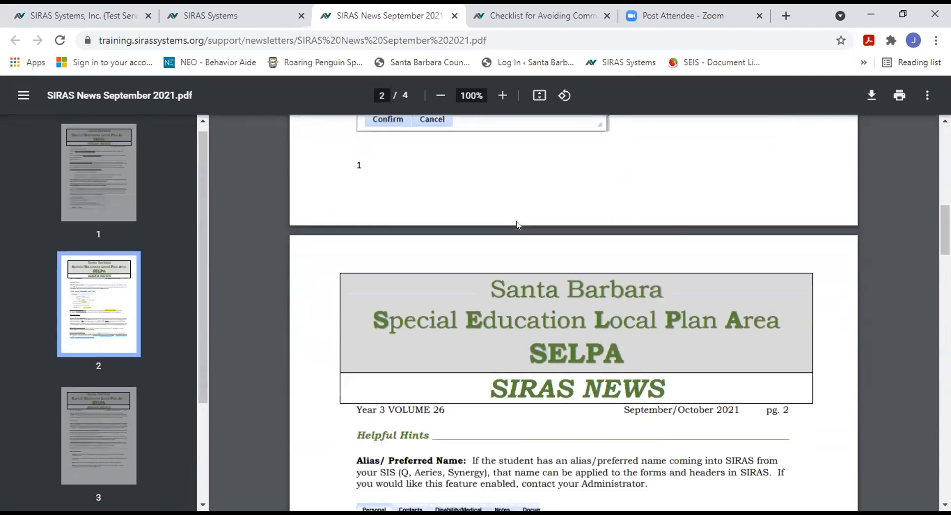
scroll(512, 224, down, 1)
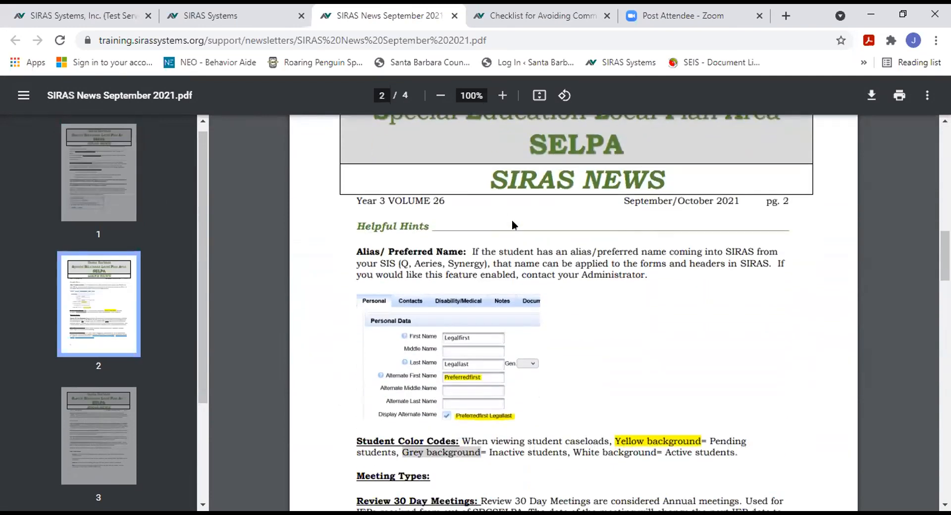
scroll(512, 224, down, 1)
scroll(512, 223, down, 2)
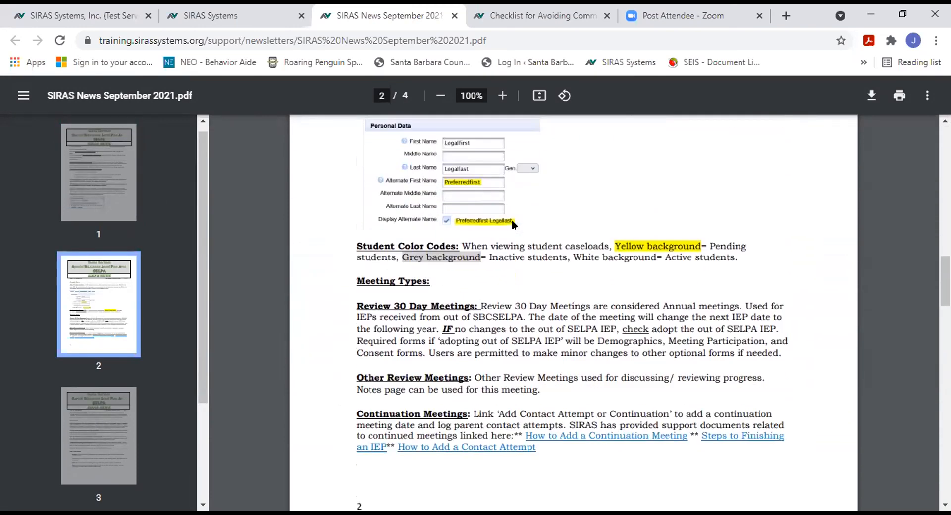
scroll(511, 220, down, 2)
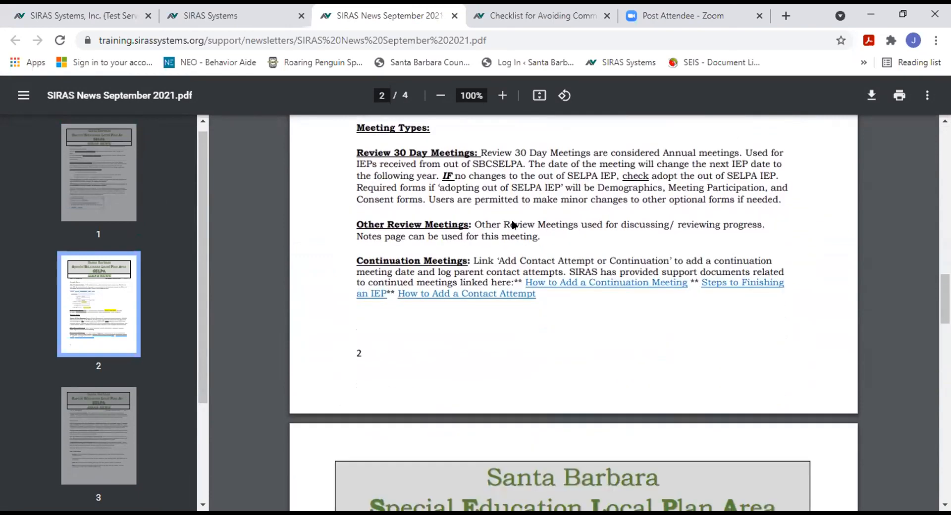
Read newsletter pages 3 and 4, covering Reminders, Fall 1 reminders for administrators, New Terms and the support contact details.
scroll(472, 212, down, 2)
scroll(472, 215, down, 3)
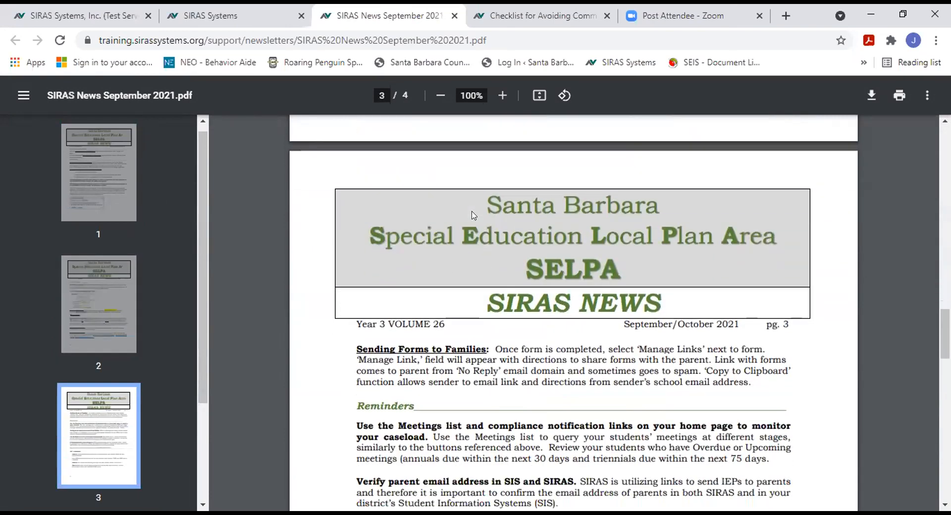
scroll(472, 215, down, 4)
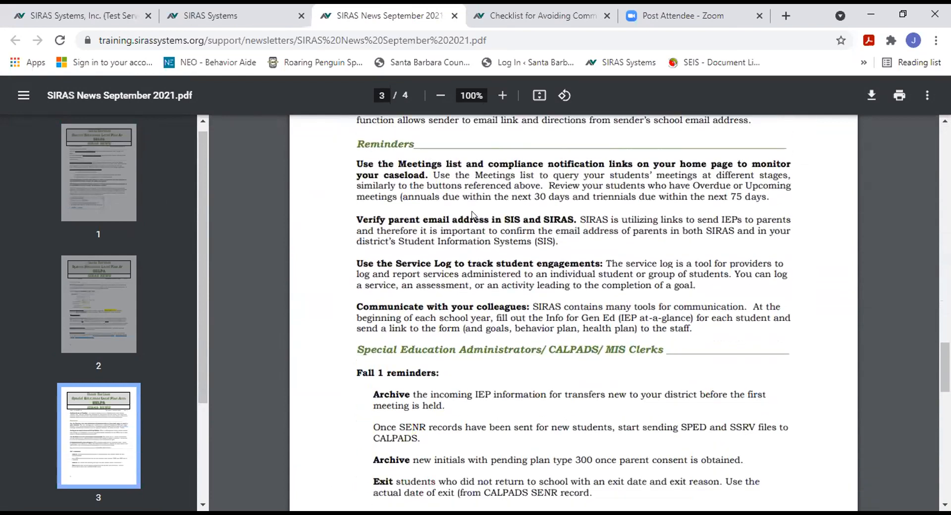
scroll(472, 214, down, 9)
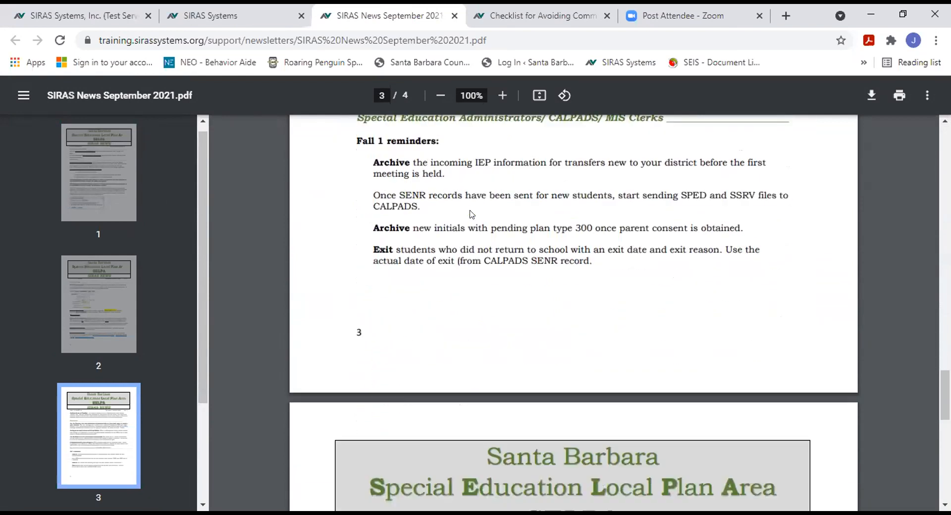
scroll(472, 215, down, 3)
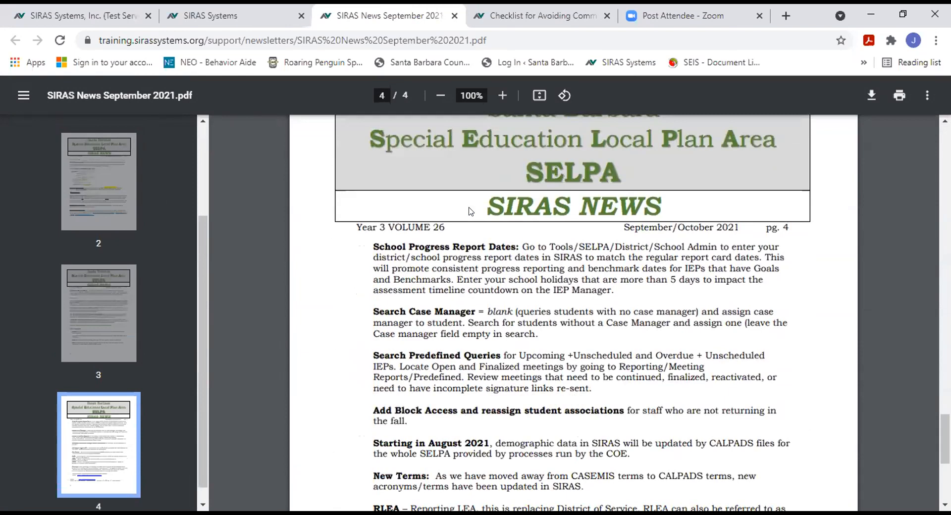
scroll(470, 211, down, 2)
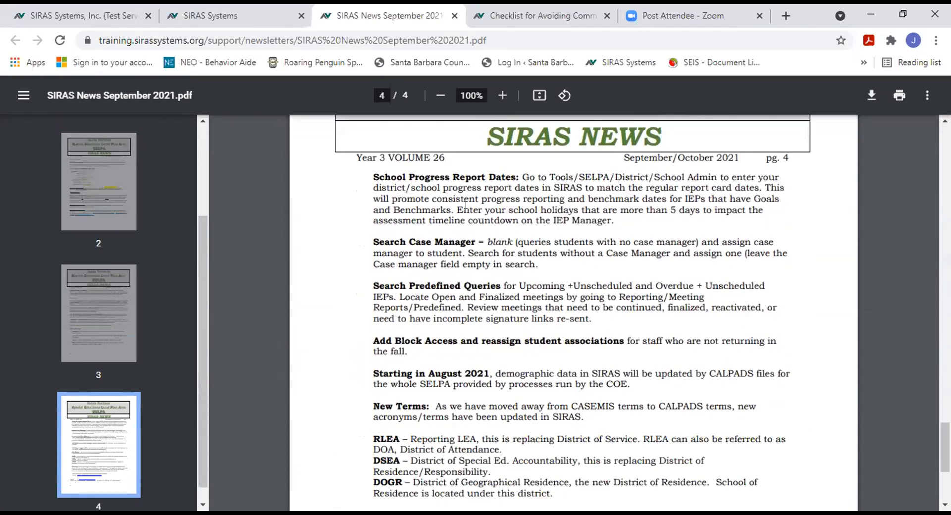
scroll(466, 205, down, 5)
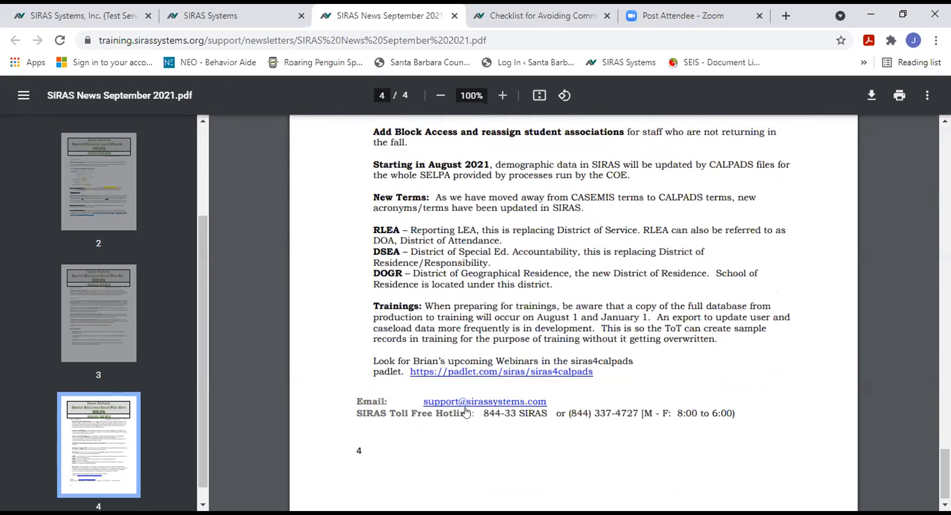
scroll(548, 391, up, 10)
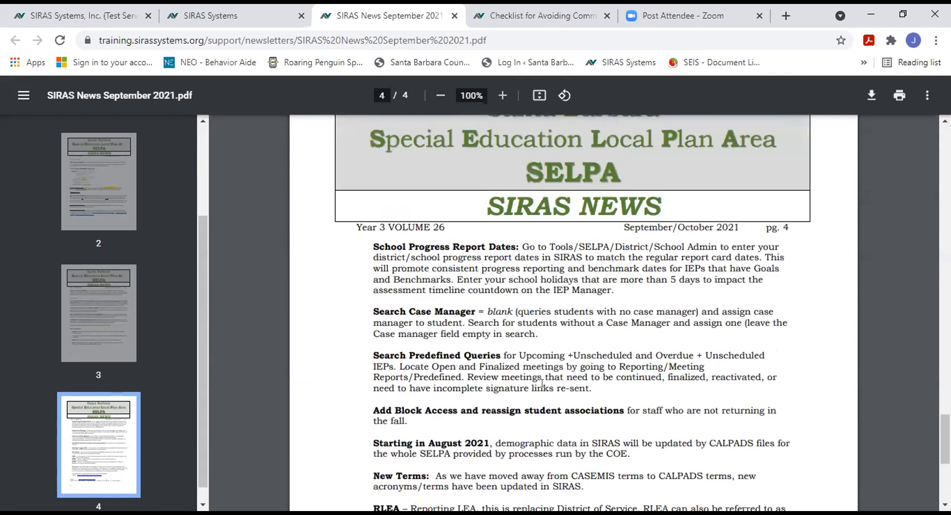
Open the Favorite Forms Document from the Santa Barbara County SELPA bulletin and review its list of forms for new users.
click(240, 18)
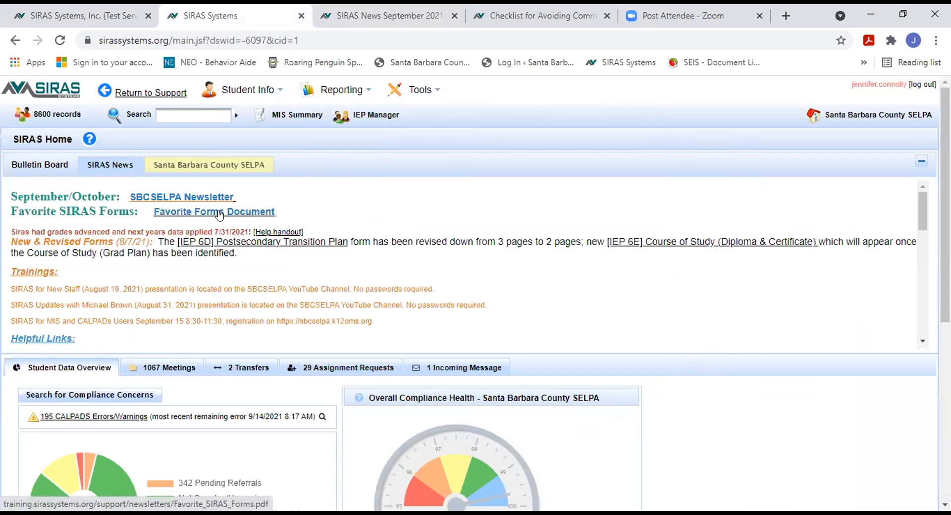
click(218, 214)
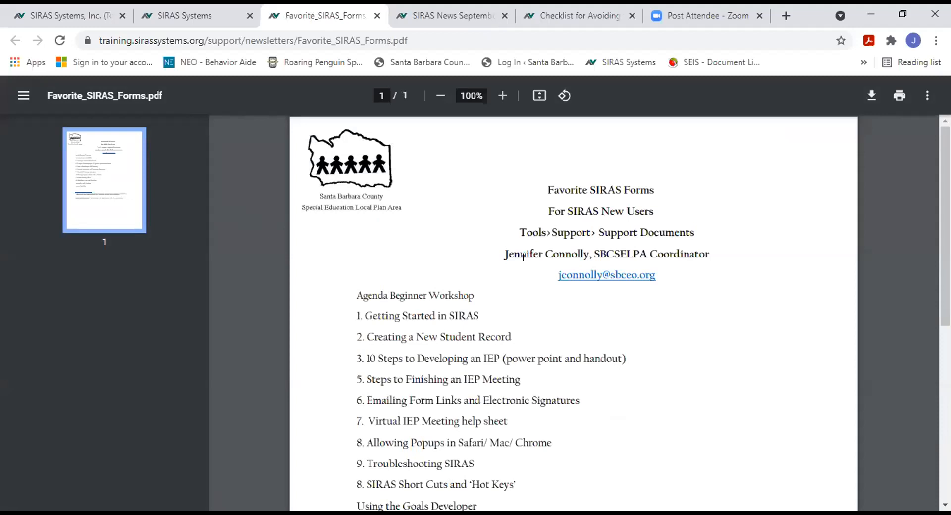
scroll(523, 257, down, 1)
scroll(523, 257, down, 1)
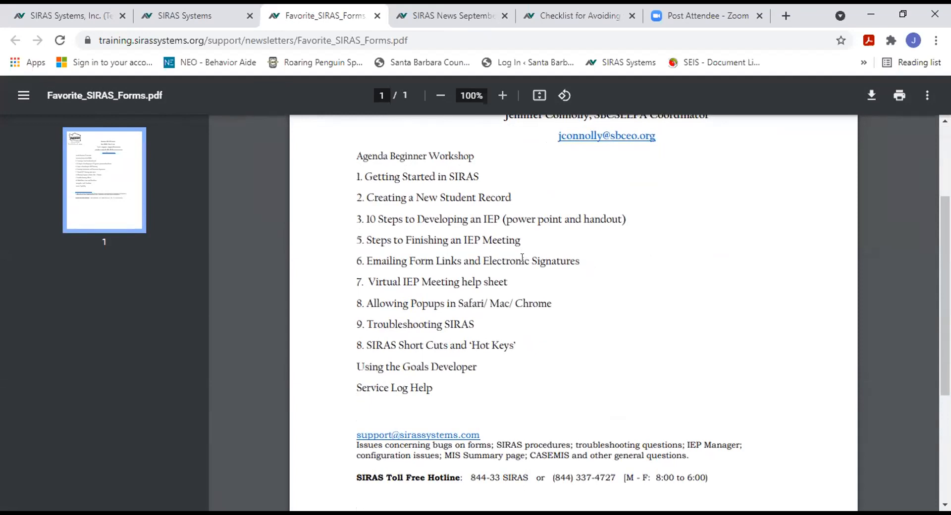
scroll(522, 258, down, 1)
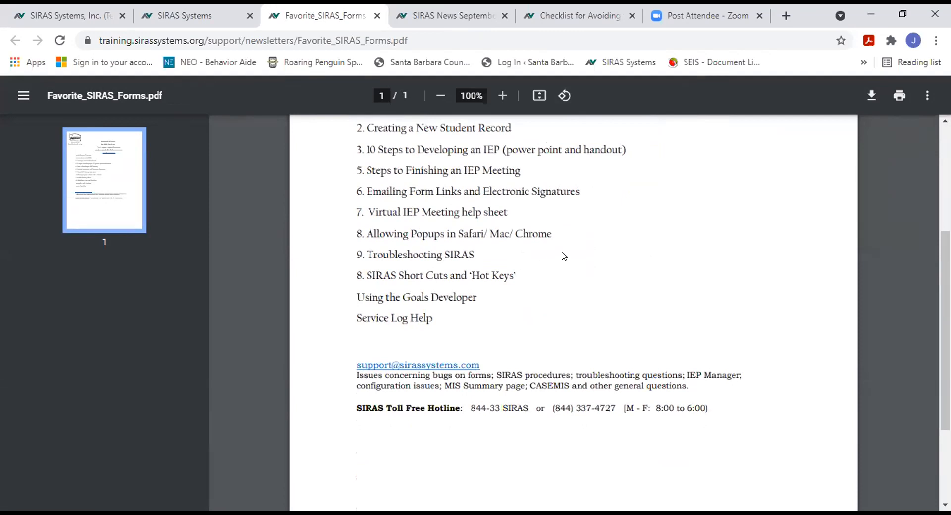
scroll(548, 247, up, 3)
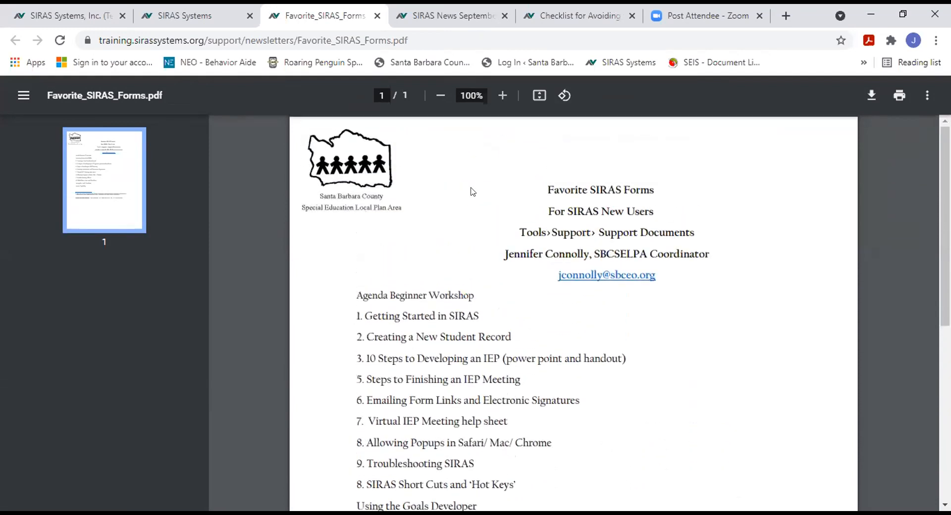
Return to the SIRAS home page and read the SELPA bulletin's Trainings, Helpful Links, SELPA Form Adjustments and New Terms.
click(183, 13)
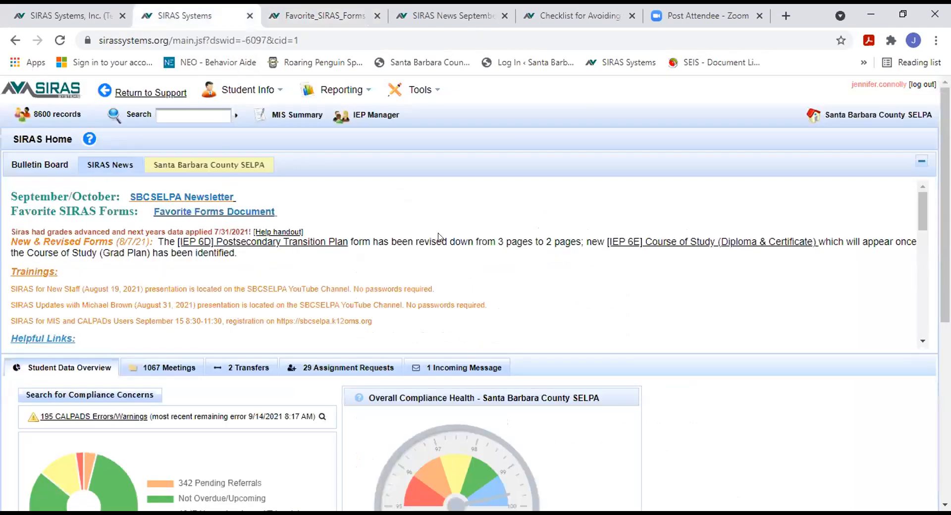
scroll(438, 238, down, 2)
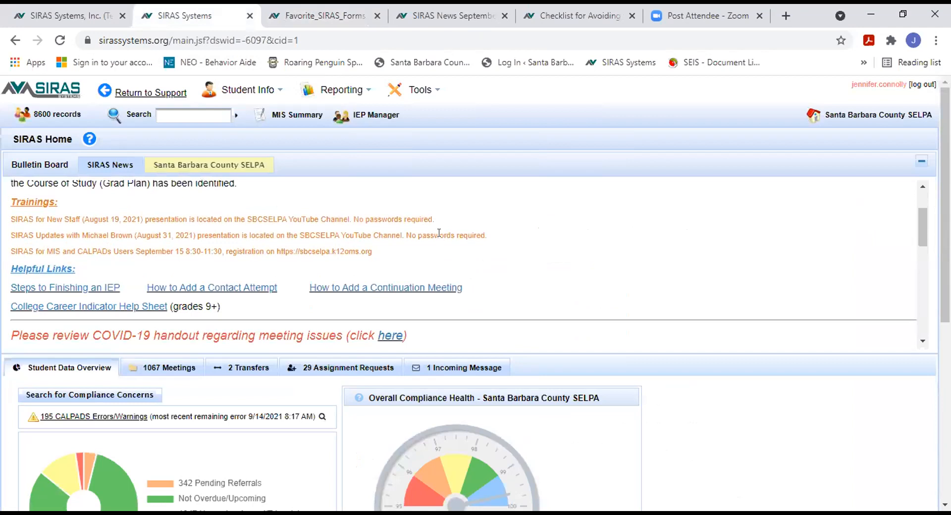
scroll(439, 233, down, 2)
scroll(441, 237, down, 2)
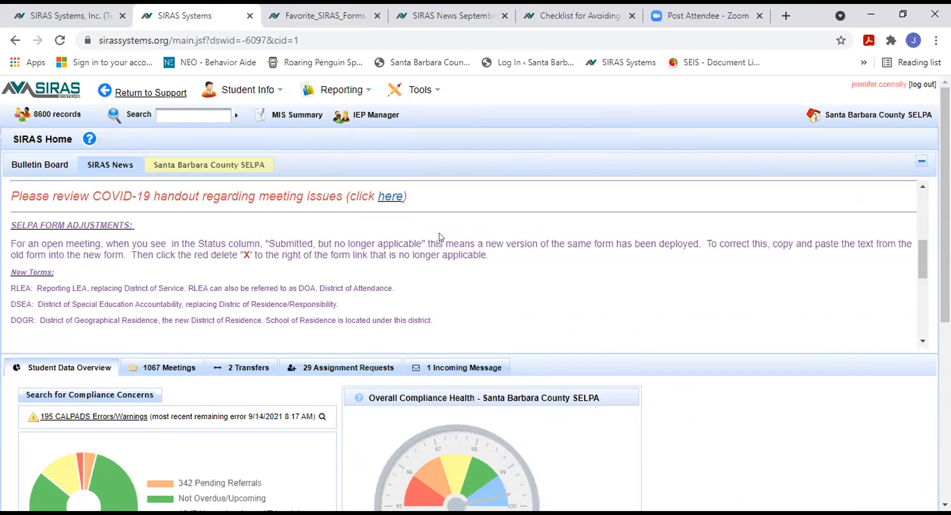
scroll(440, 237, down, 2)
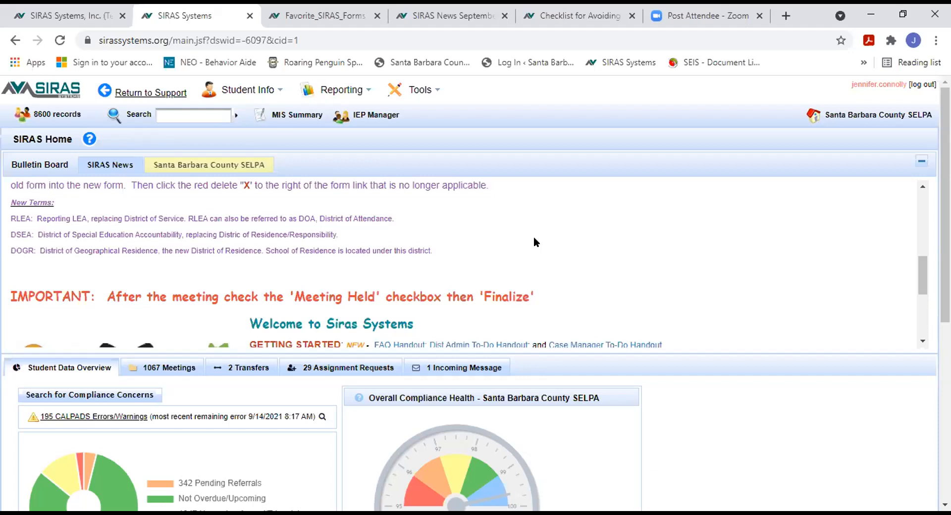
scroll(534, 239, up, 5)
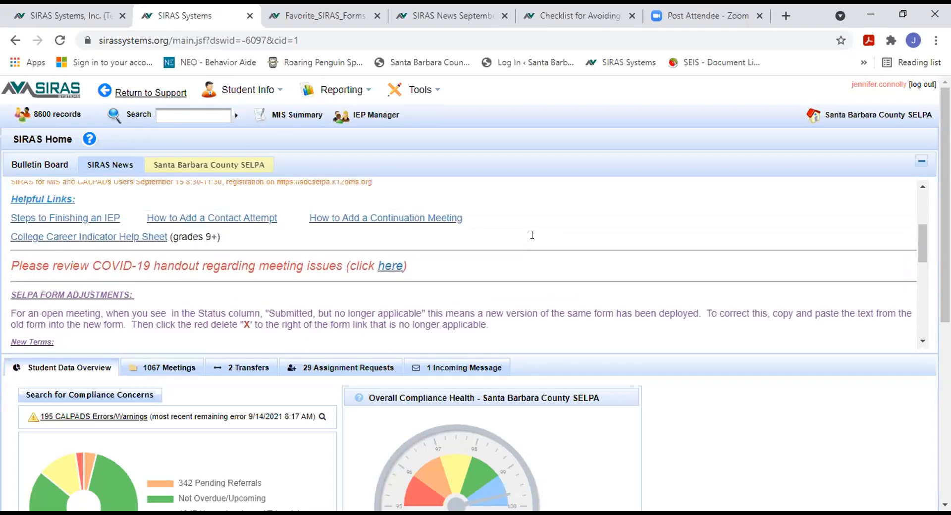
scroll(534, 242, up, 3)
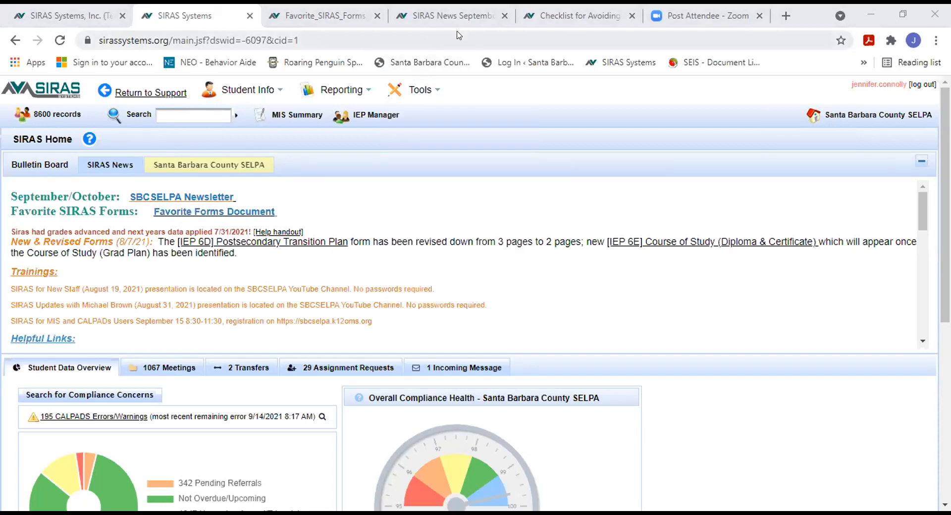
Close the form errors checklist, the September 2021 SIRAS News and the Favorite SIRAS Forms documents.
click(631, 17)
click(504, 16)
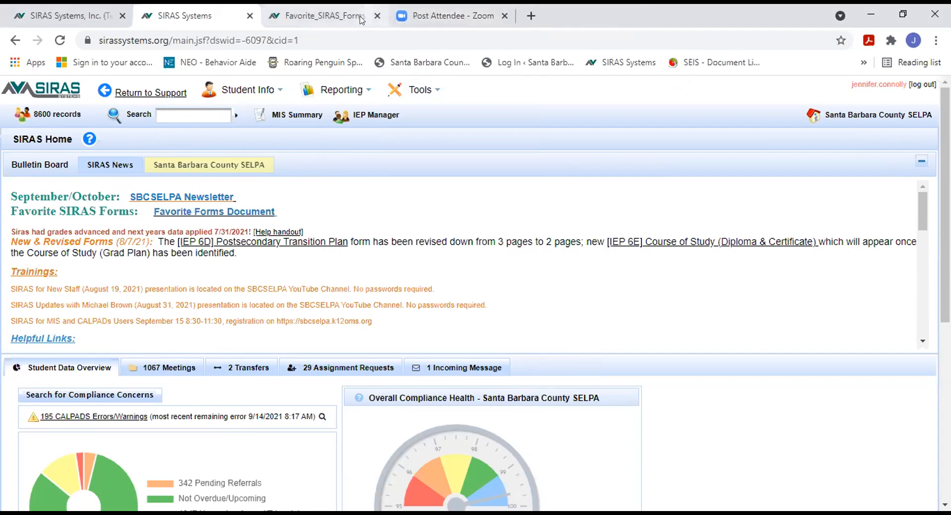
click(377, 16)
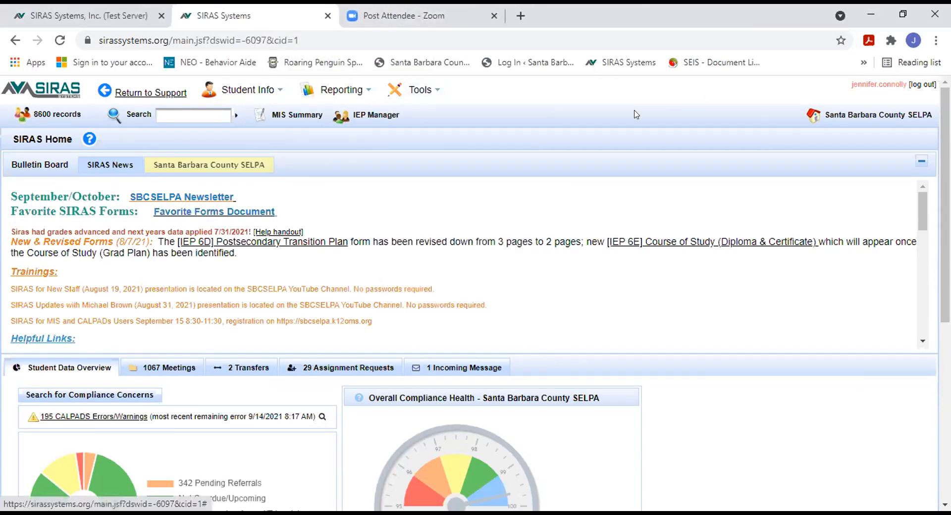
Log out of the live SIRAS site and log in to Special Ed. on the training server with the saved credentials.
click(39, 93)
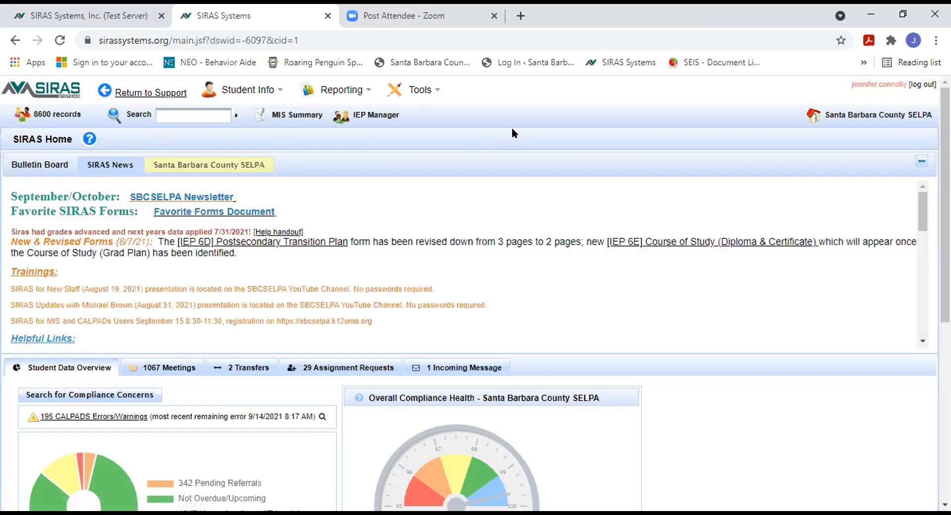
click(919, 87)
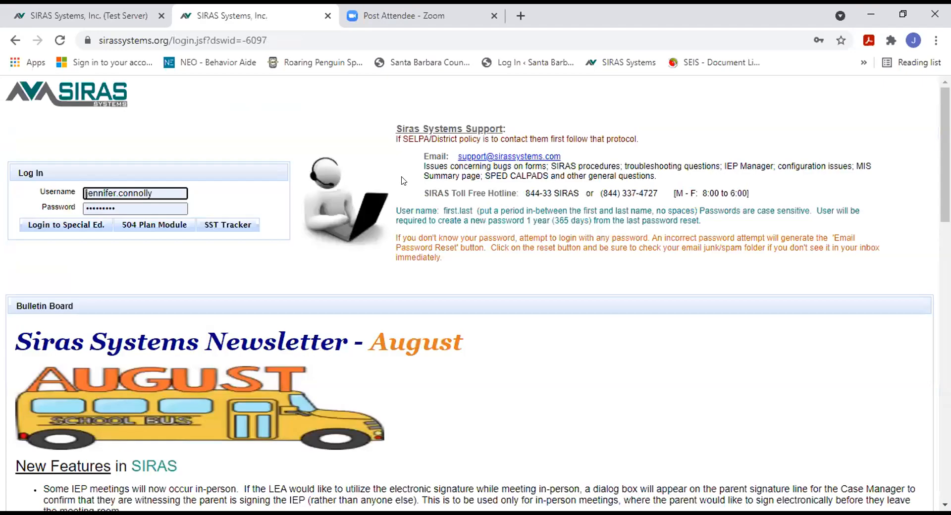
click(59, 19)
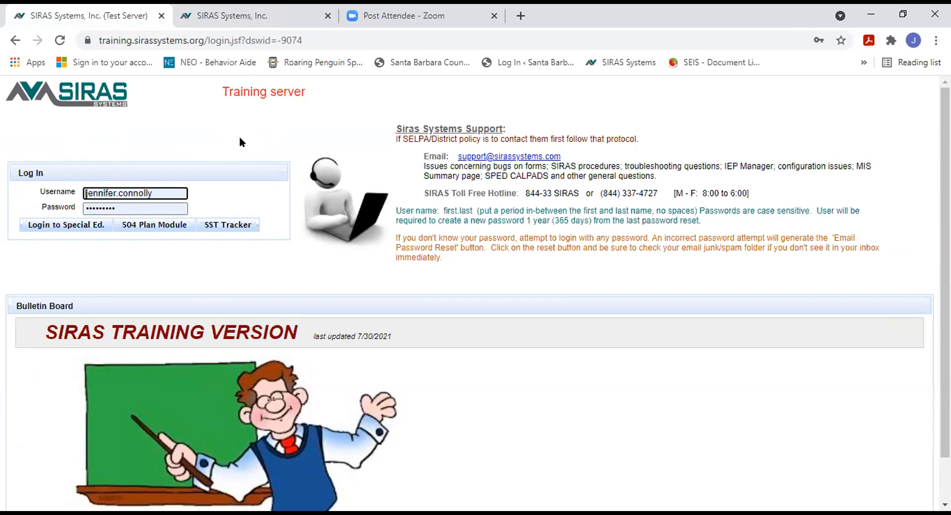
click(54, 226)
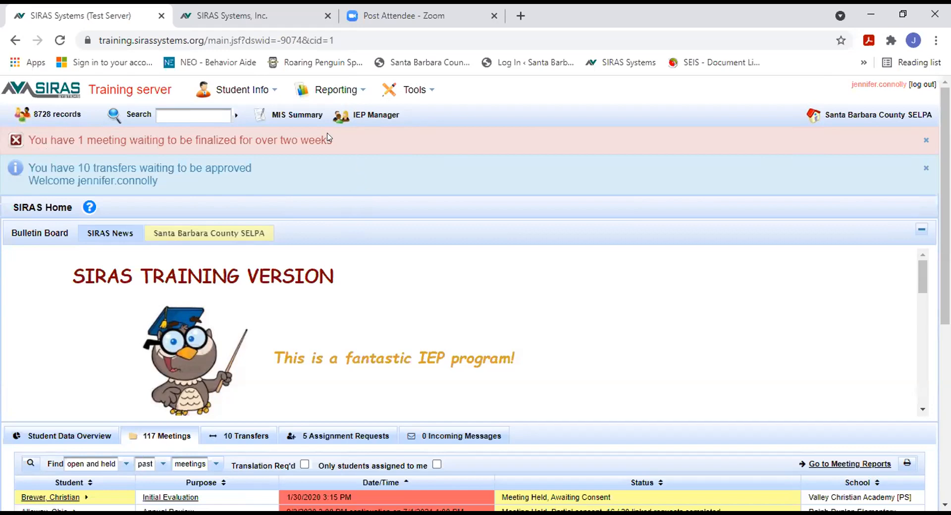
Search the training server by the sample student's first name and open the matching Santa Barbara Unified student's MIS Summary.
click(175, 114)
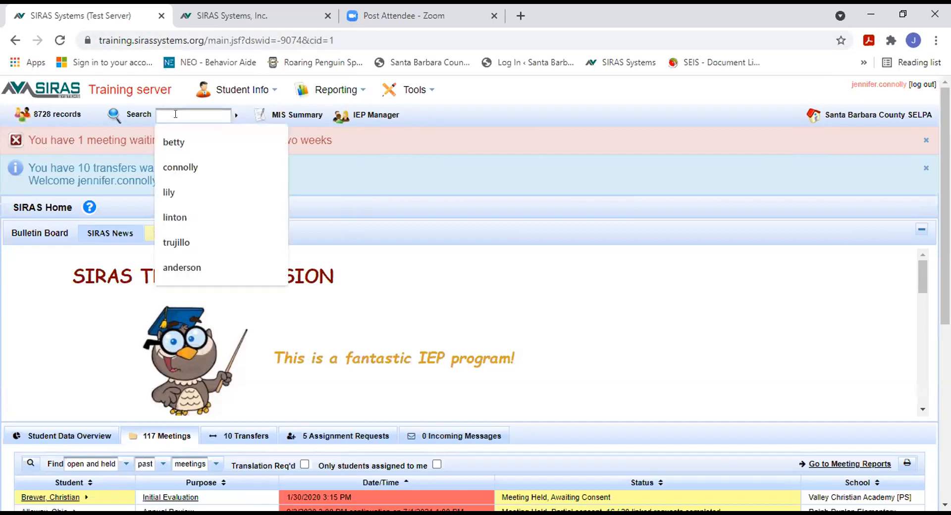
text(wilm)
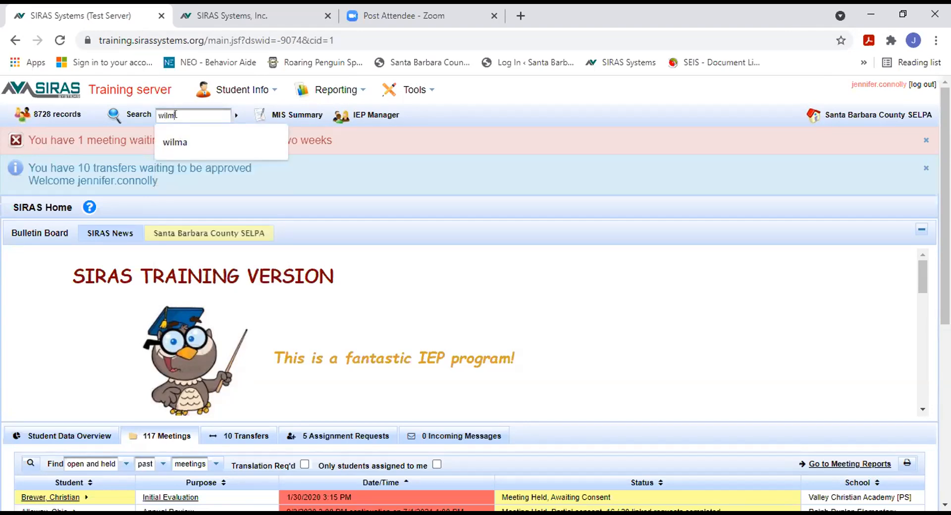
text(a)
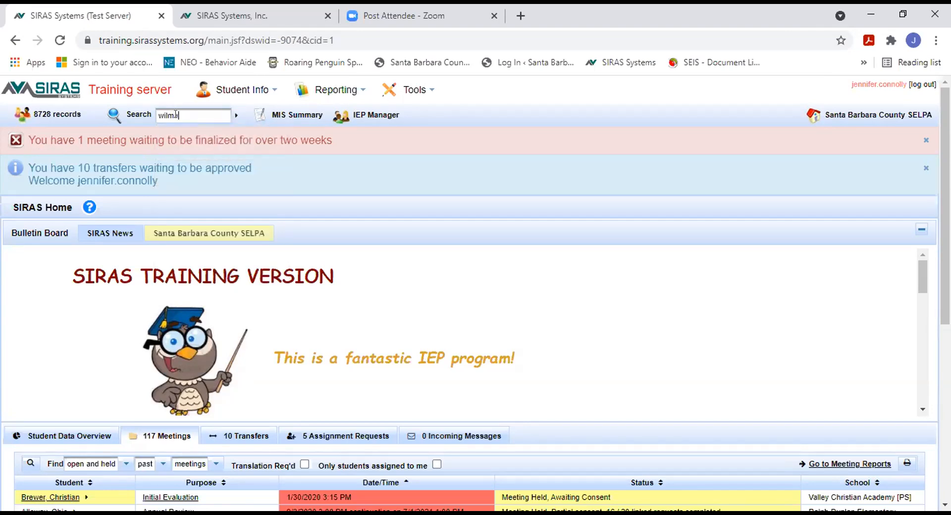
key(Return)
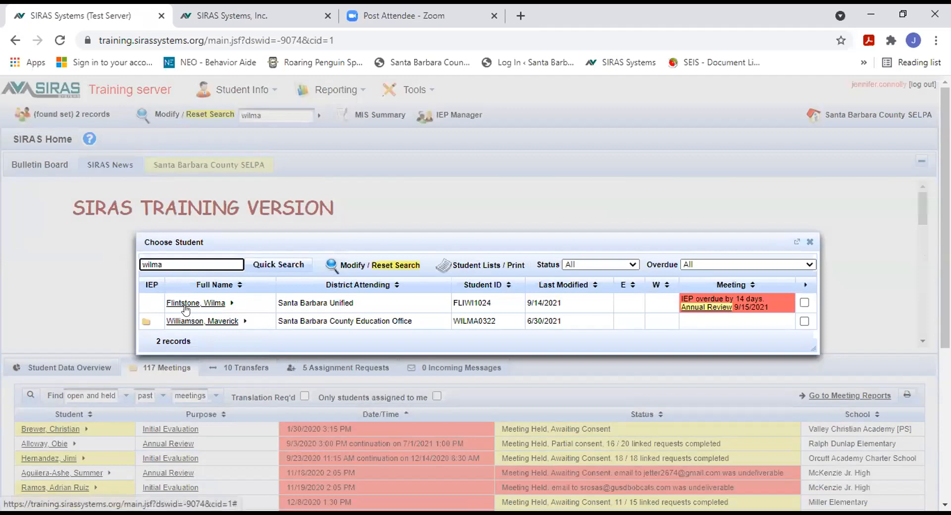
click(184, 303)
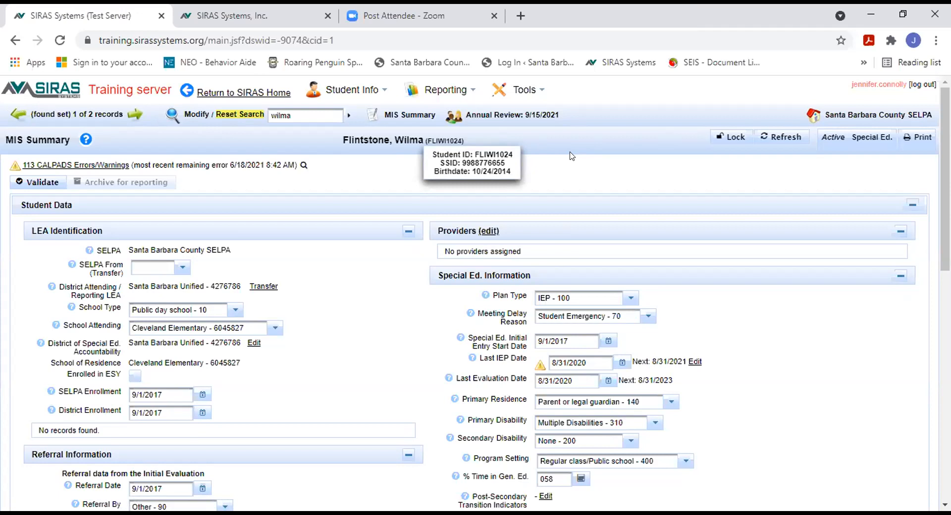
Open the view scope settings, browse the viewable districts, and keep the scope at Santa Barbara County SELPA - 4200.
click(846, 116)
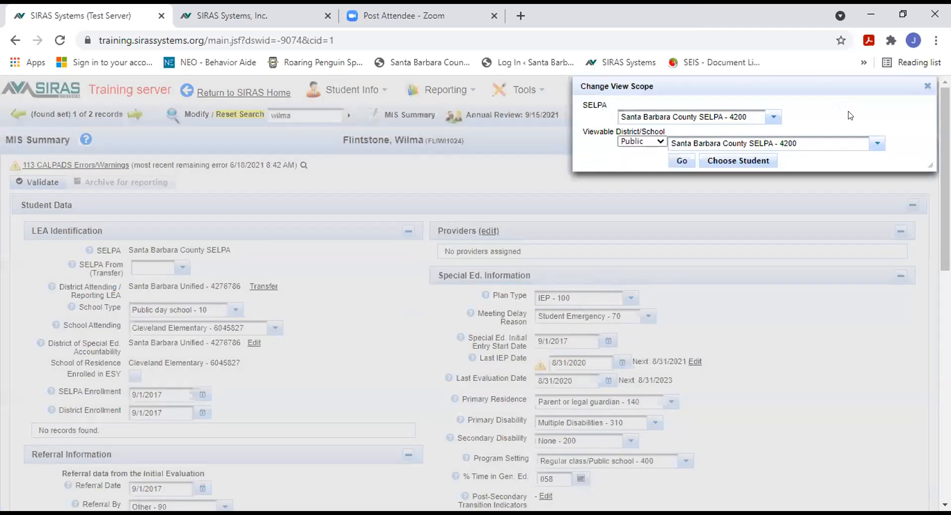
click(874, 144)
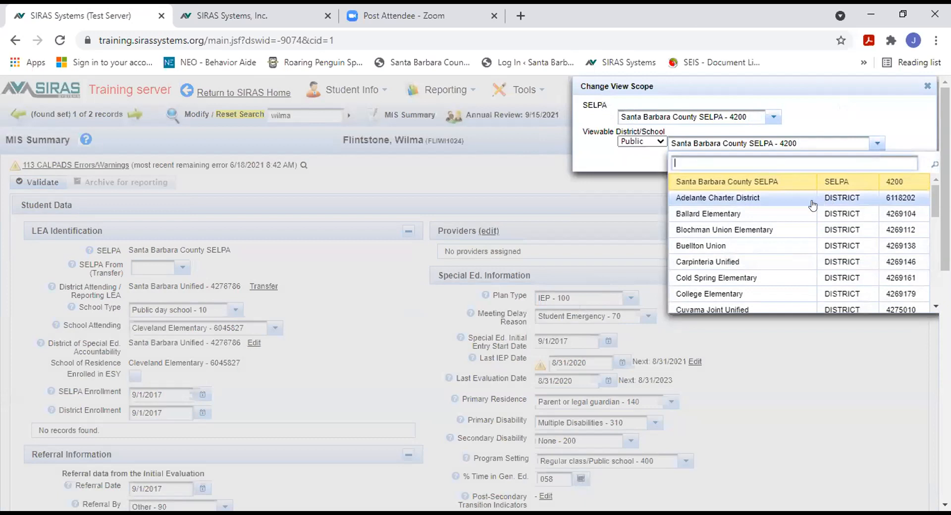
scroll(770, 235, down, 5)
scroll(764, 243, down, 3)
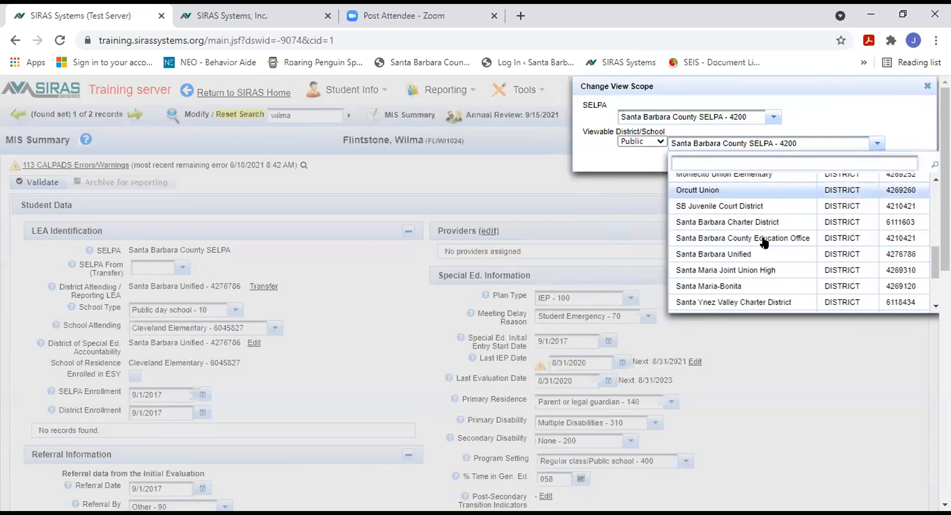
scroll(763, 243, up, 4)
scroll(764, 243, up, 4)
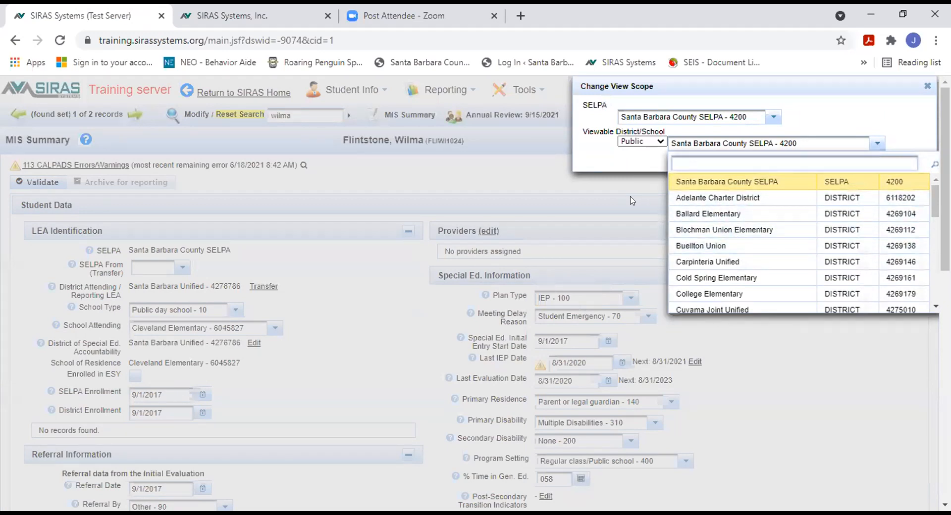
click(622, 159)
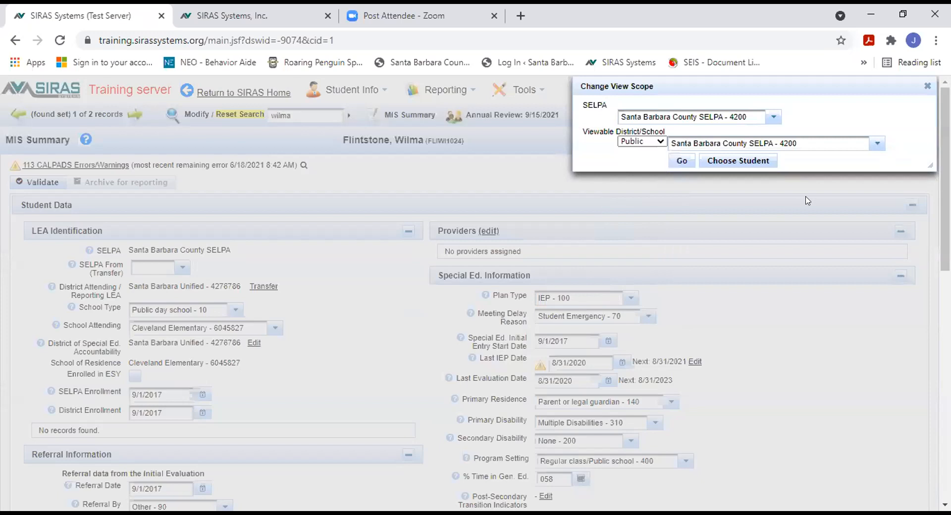
click(676, 165)
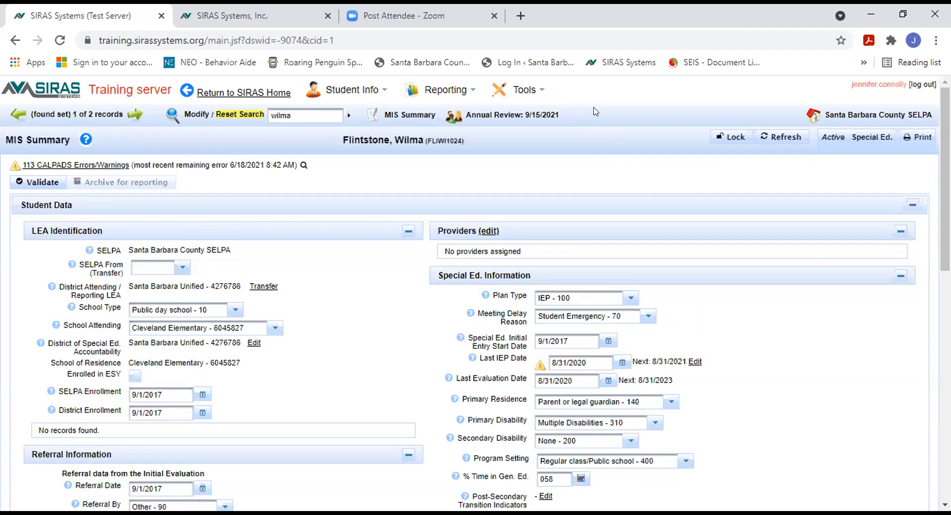
Validate the sample student's record and review the enrollment, referral, Special Ed. and demographic fields on the MIS Summary.
mouse_move(364, 90)
mouse_move(402, 129)
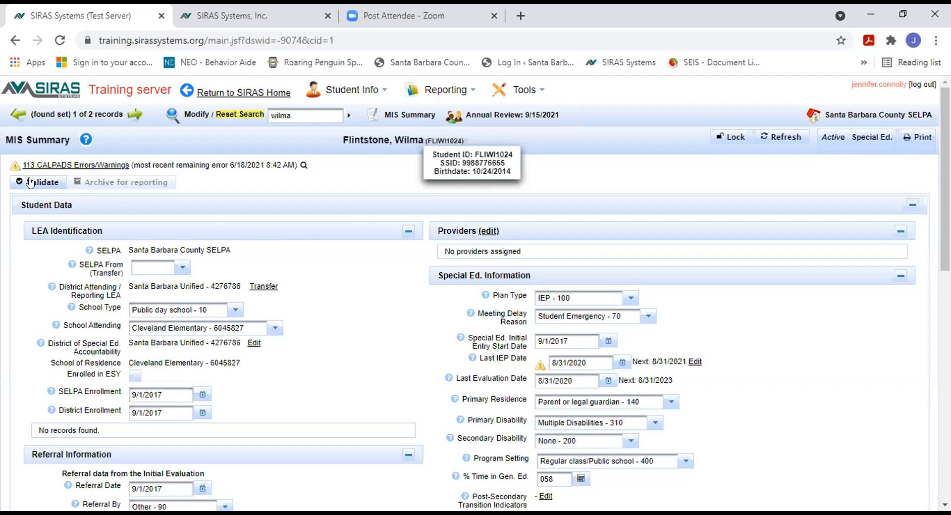
click(30, 184)
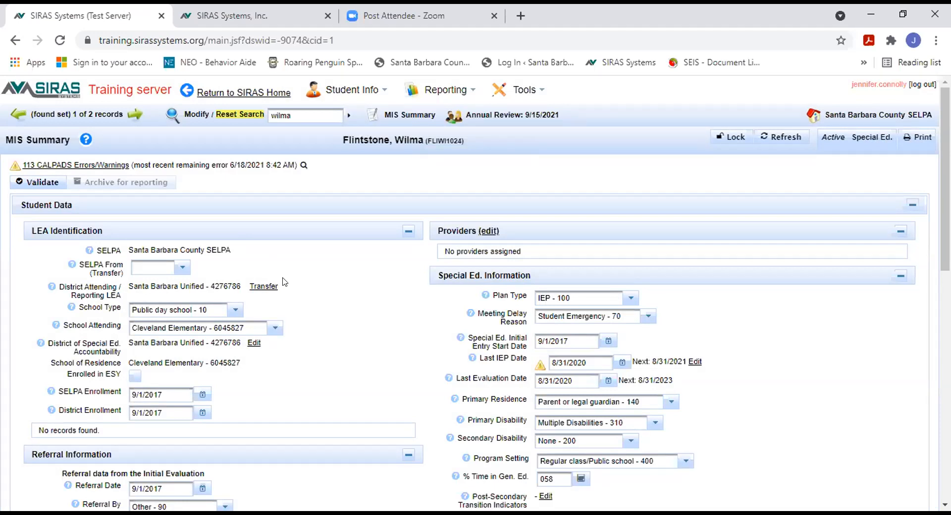
scroll(285, 281, down, 1)
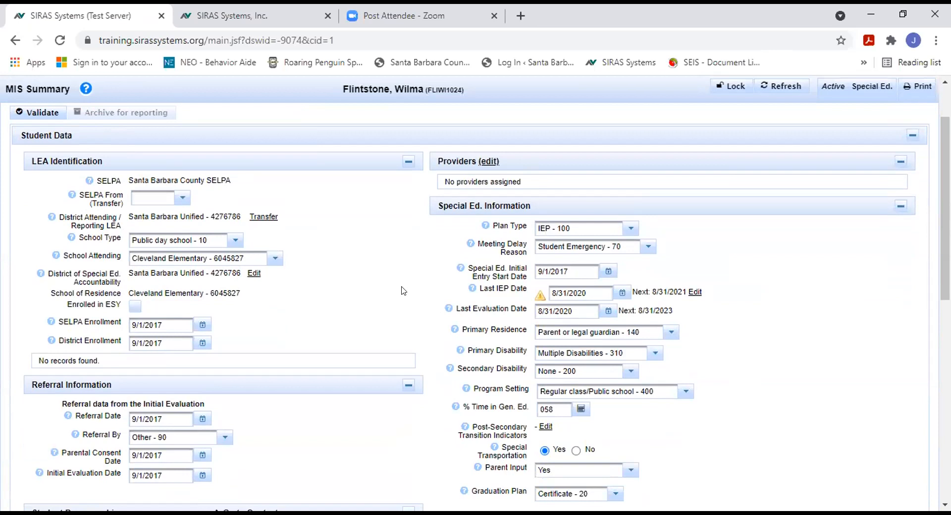
scroll(555, 293, down, 3)
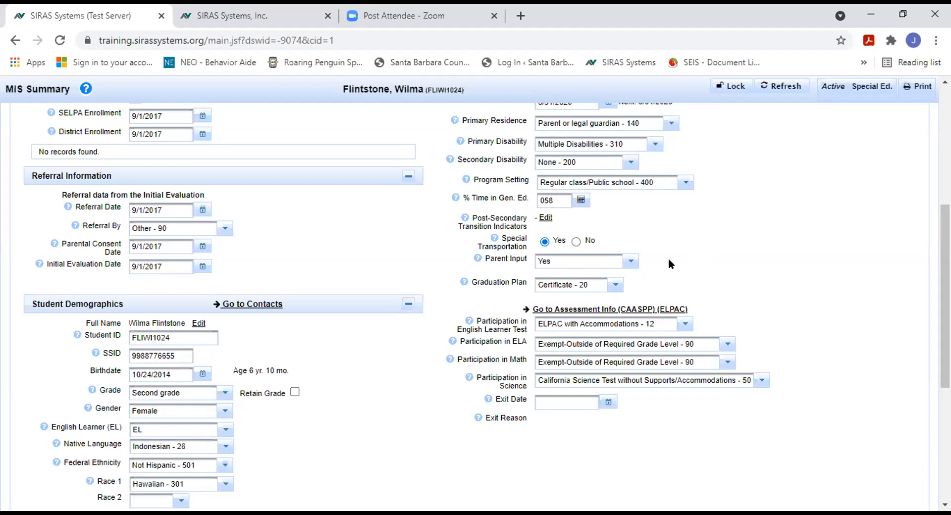
scroll(363, 256, up, 1)
scroll(364, 257, up, 5)
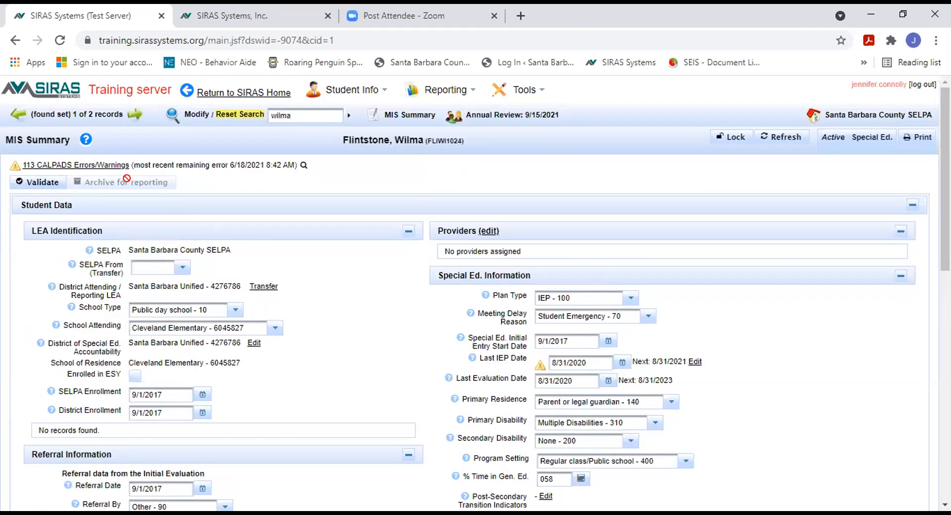
Open the SIRAS Help for the MIS Summary page, read through its explanations of record locking, validation and errors, and close it.
click(85, 141)
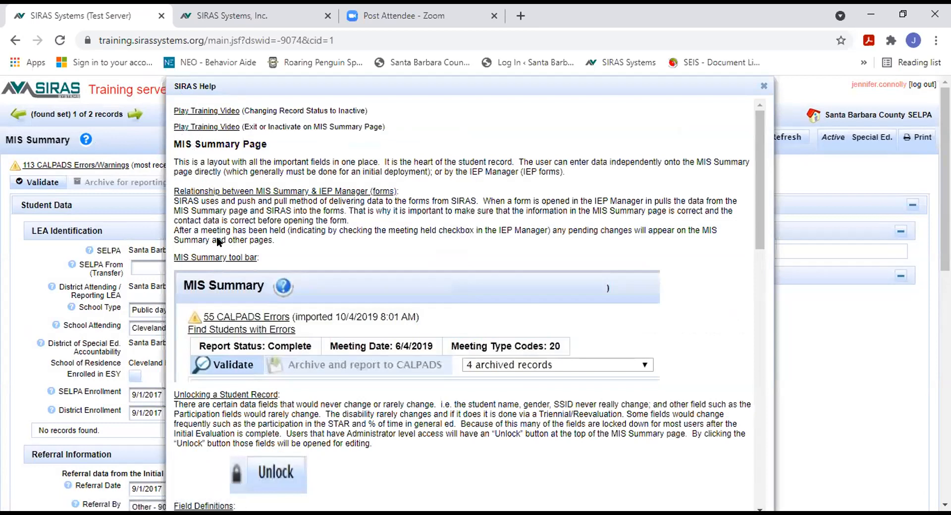
scroll(219, 242, down, 2)
scroll(220, 243, down, 2)
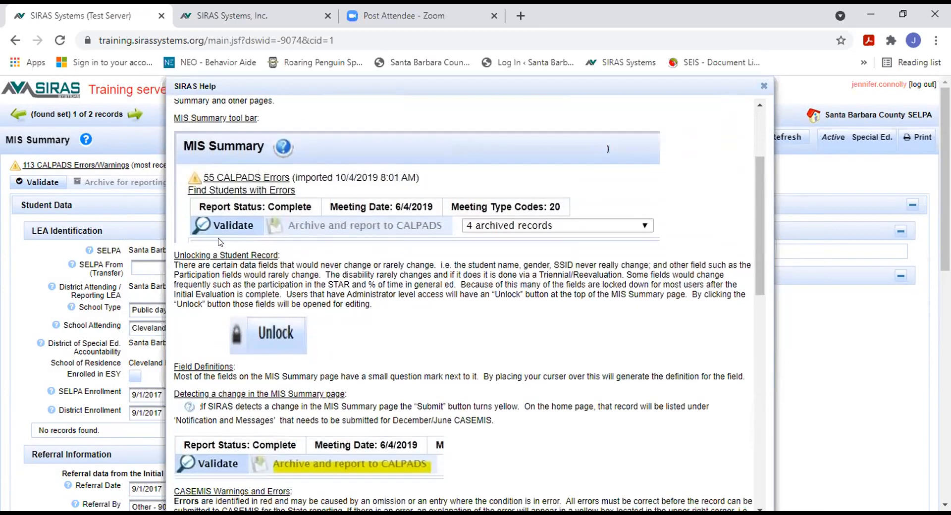
scroll(220, 241, down, 2)
scroll(220, 241, down, 2)
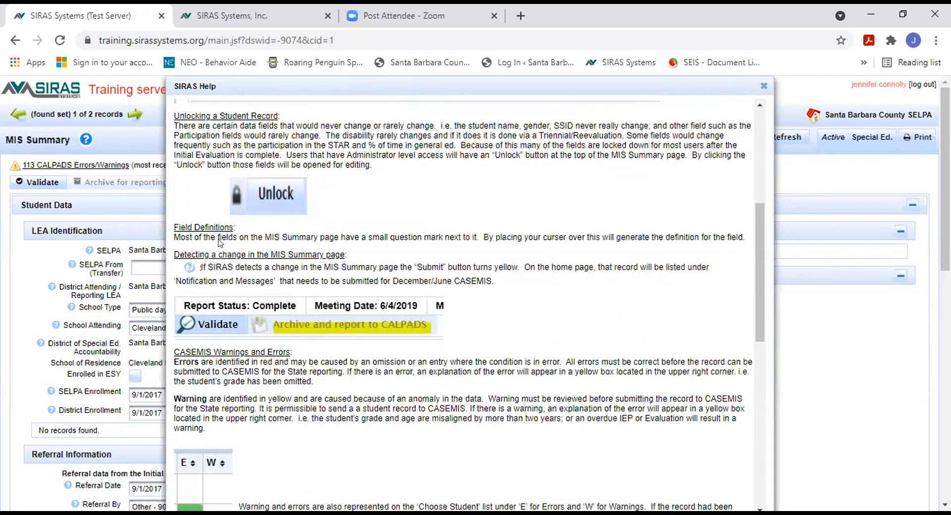
scroll(218, 242, down, 6)
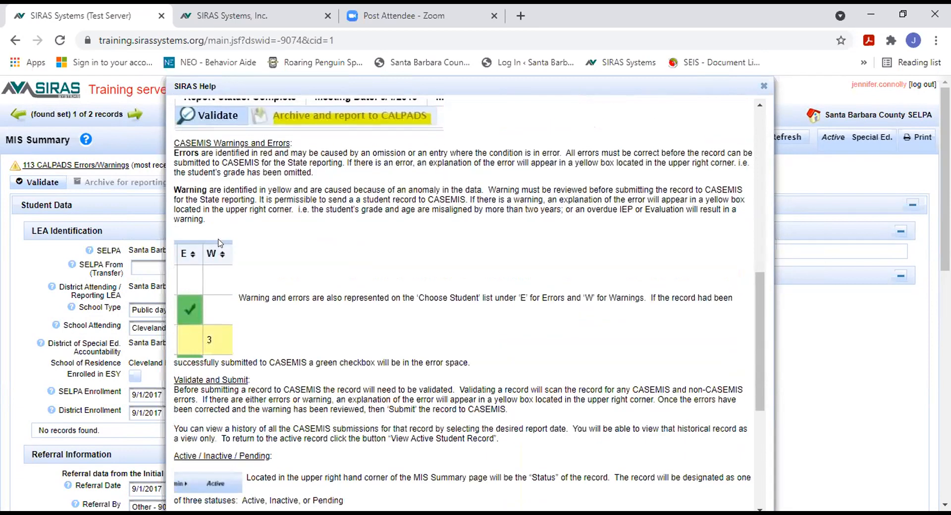
scroll(219, 243, down, 4)
scroll(218, 242, up, 8)
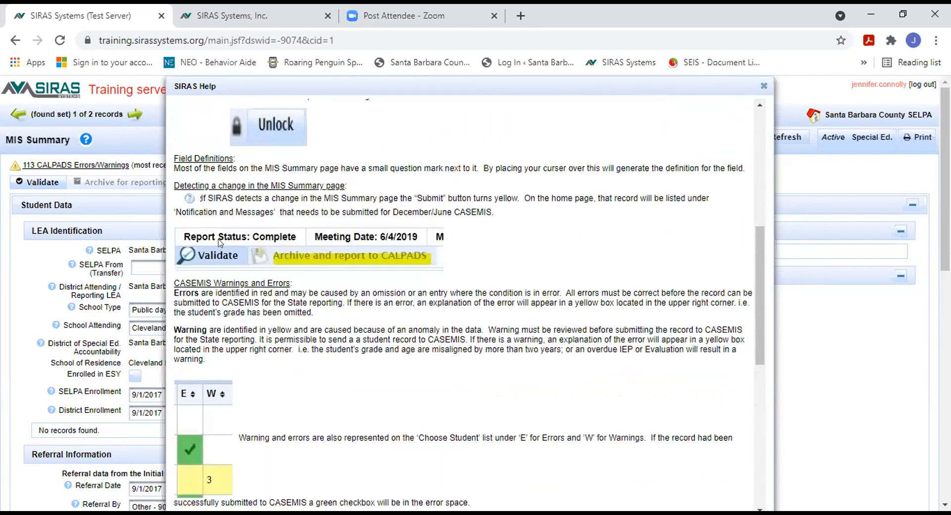
scroll(220, 242, up, 7)
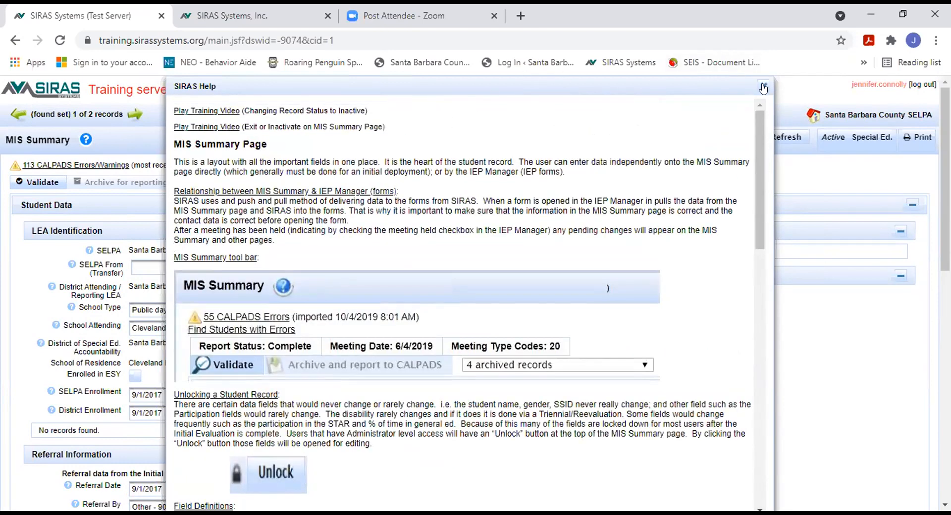
click(762, 88)
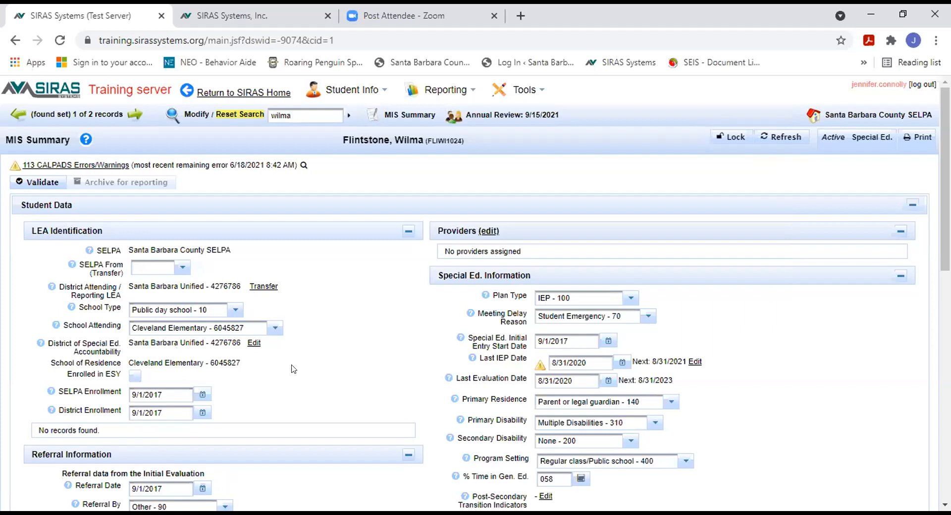
Calculate and apply the general education percentage from 100 special education and 360 total instructional minutes per day, and set Special Transportation to No.
scroll(293, 369, down, 4)
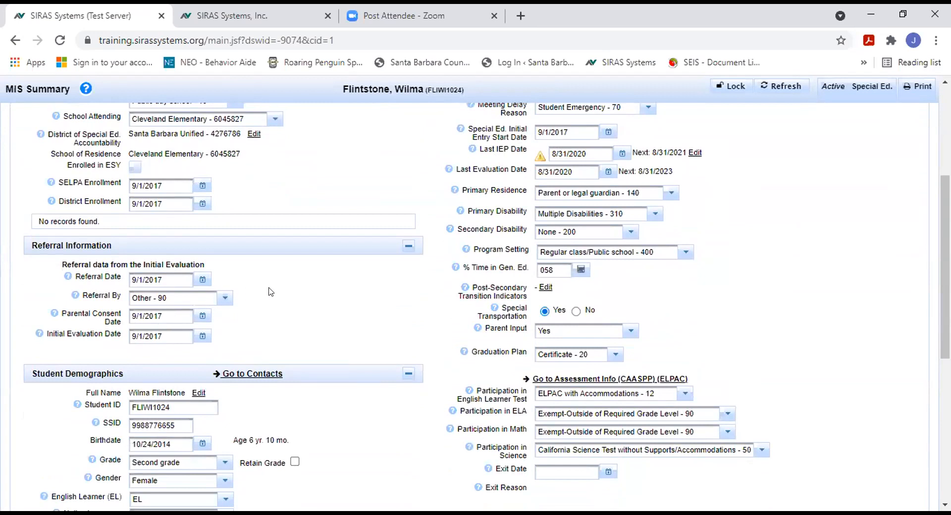
scroll(271, 290, down, 3)
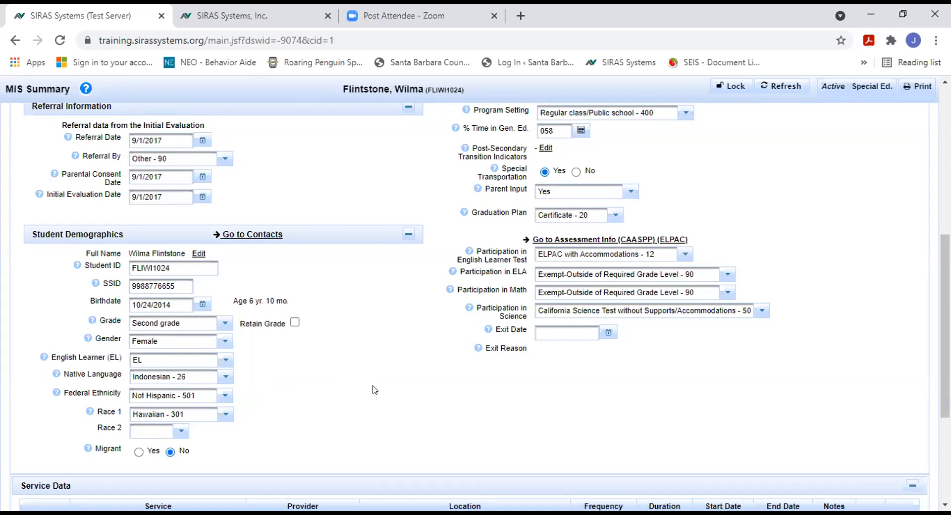
scroll(374, 389, up, 8)
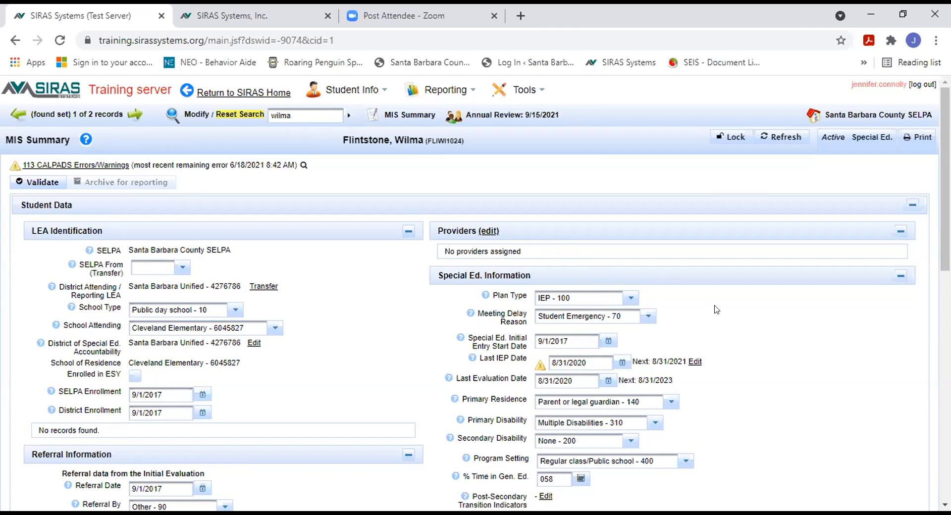
scroll(716, 309, down, 3)
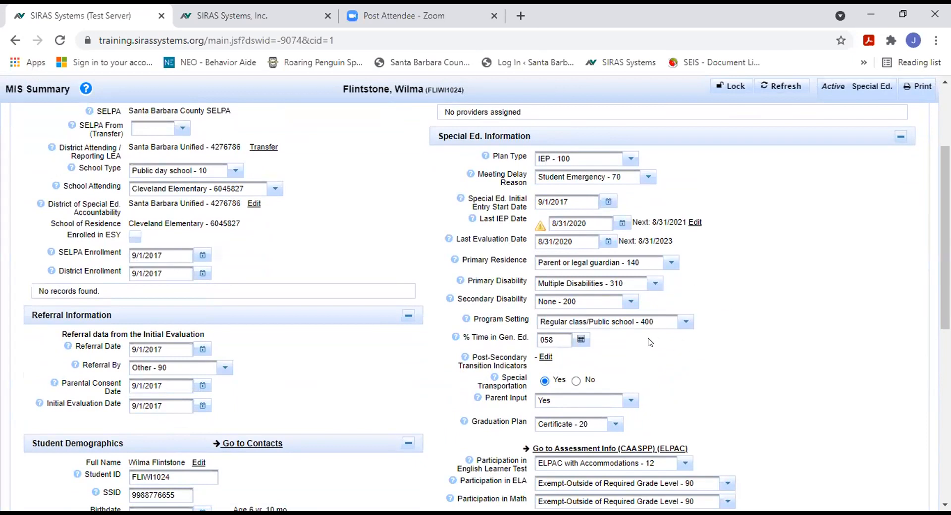
scroll(649, 341, down, 1)
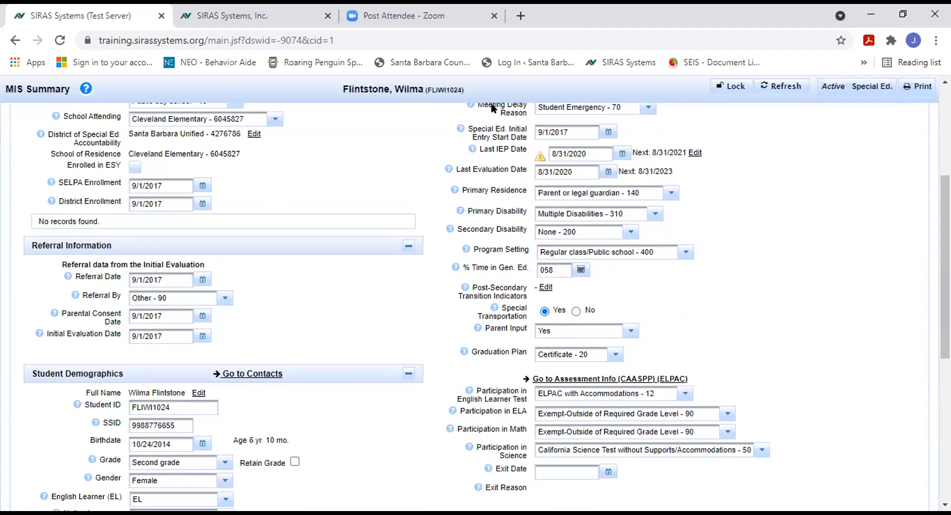
click(578, 270)
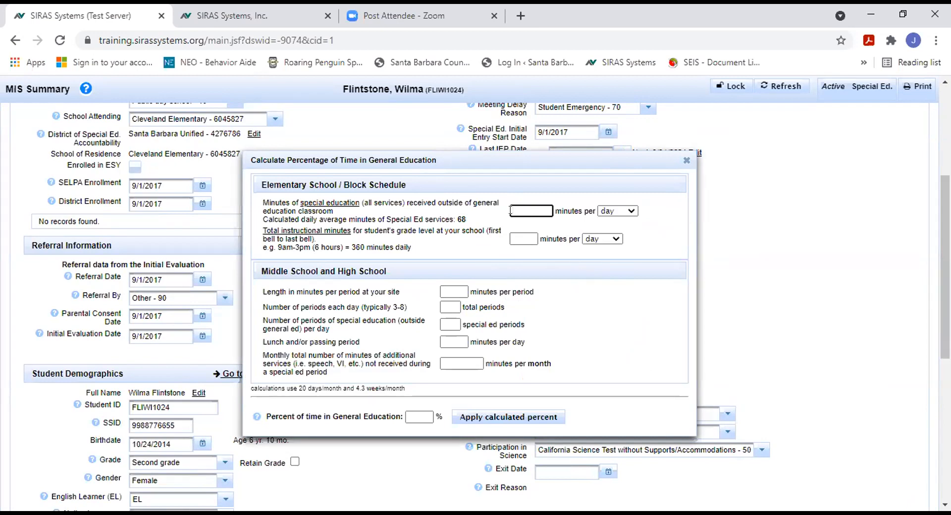
text(100)
click(523, 236)
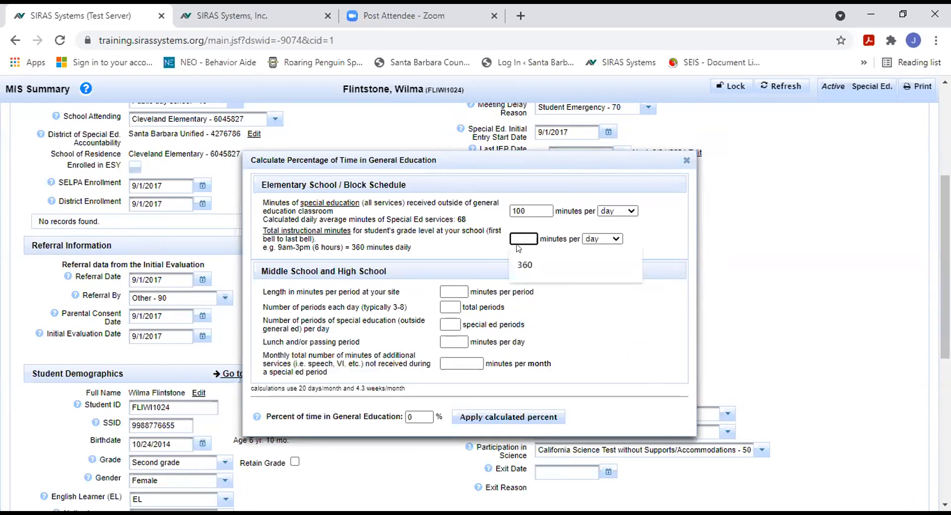
click(526, 265)
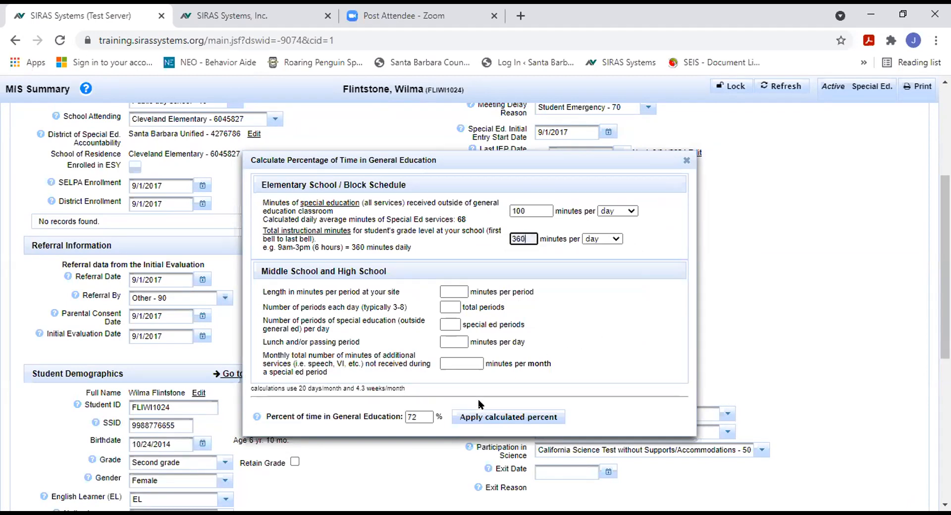
click(483, 417)
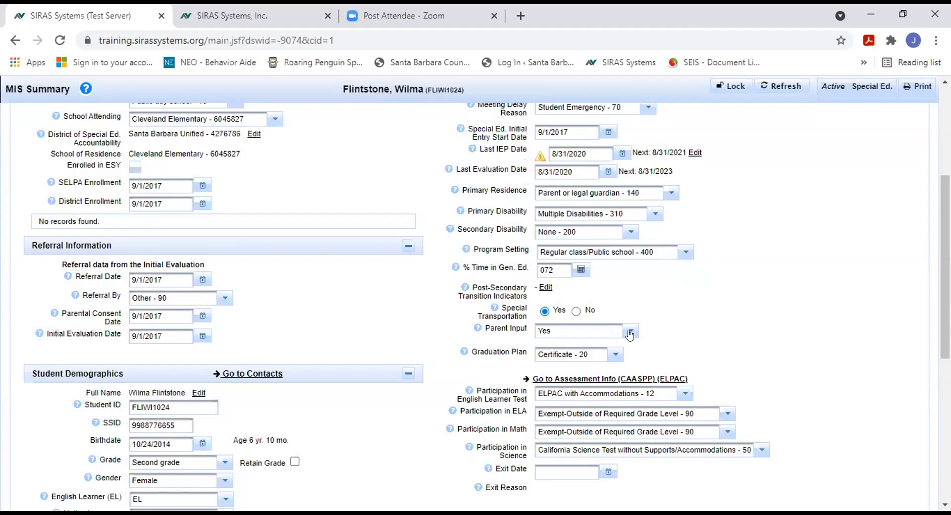
click(575, 311)
Open a new service entry under Service Data, view its Service and Frequency options, and close it without saving.
scroll(772, 316, down, 1)
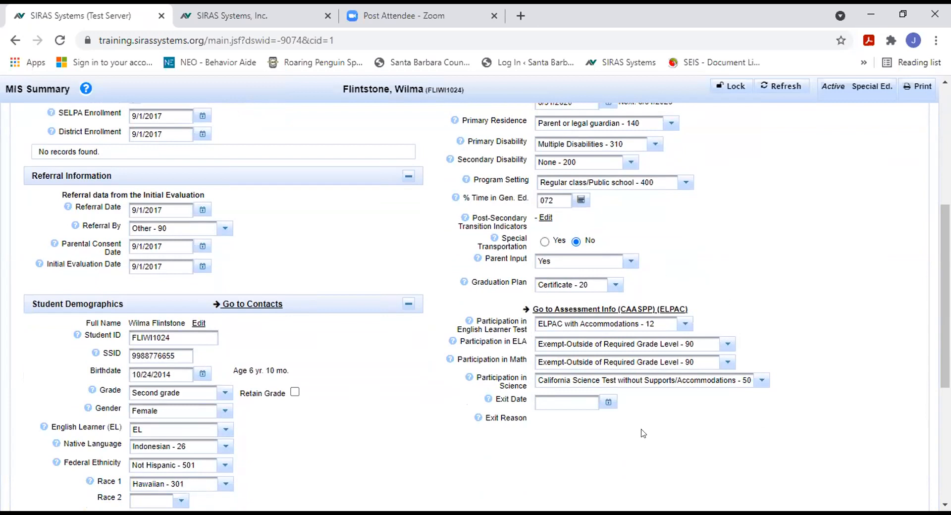
scroll(642, 433, down, 4)
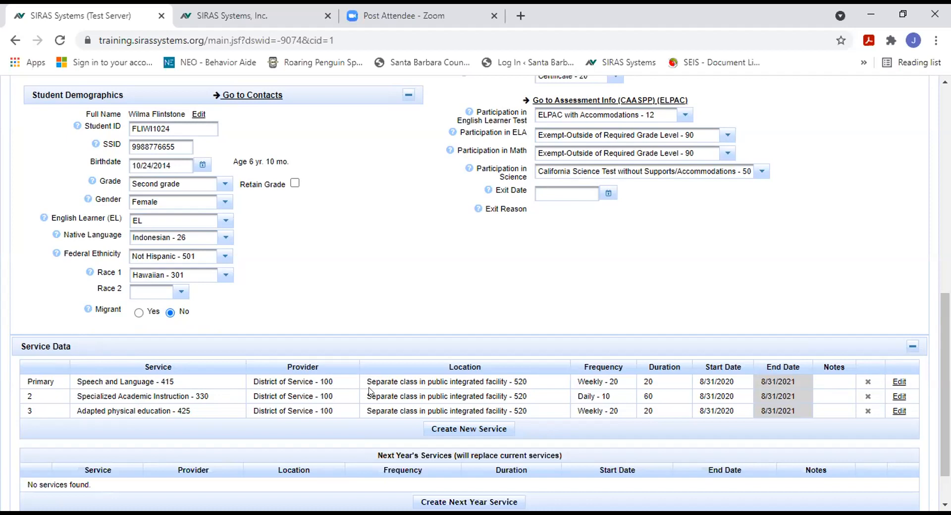
click(441, 430)
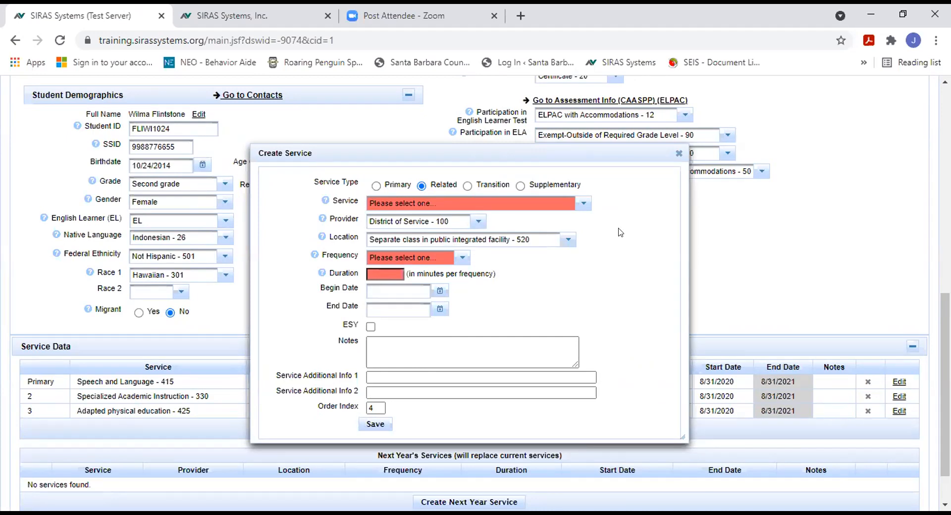
click(581, 205)
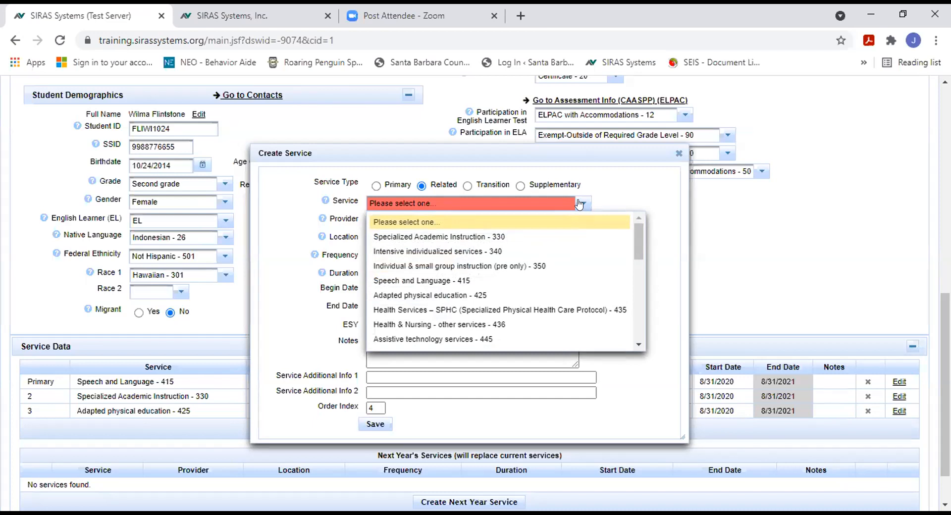
click(638, 191)
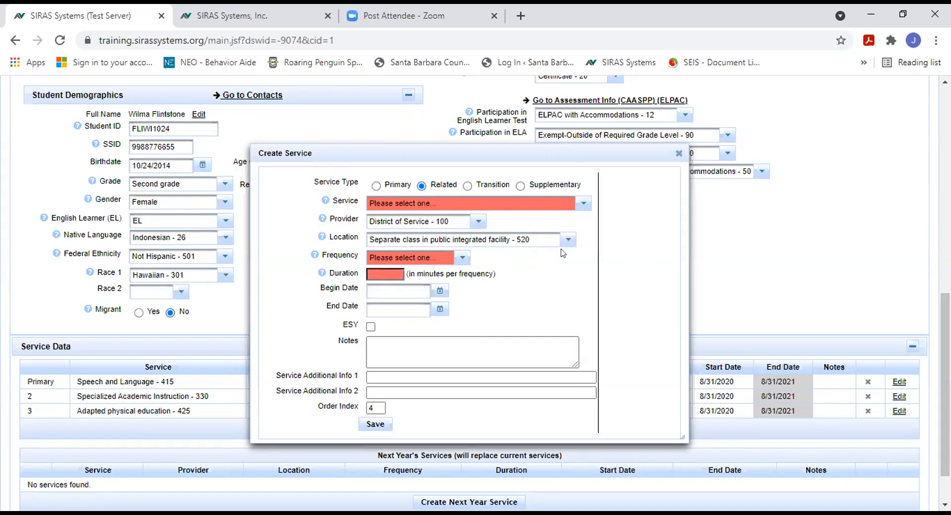
click(461, 258)
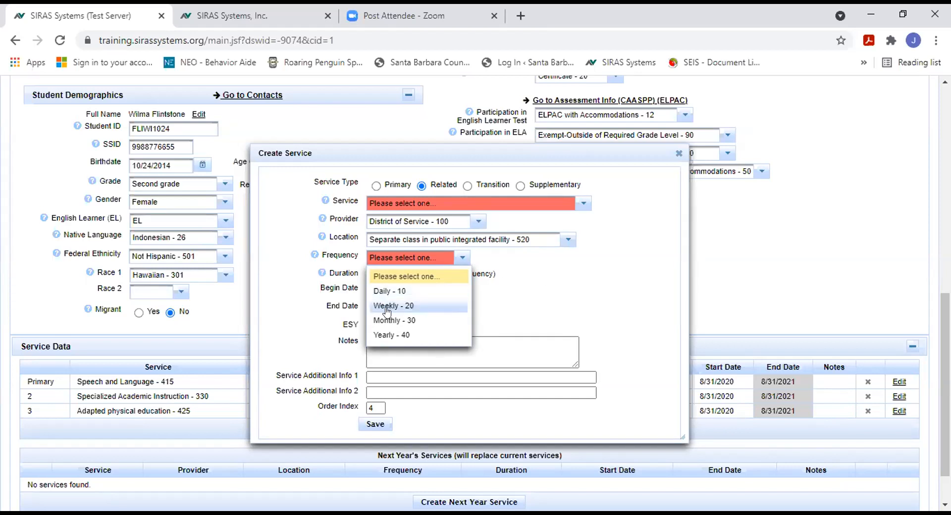
click(565, 289)
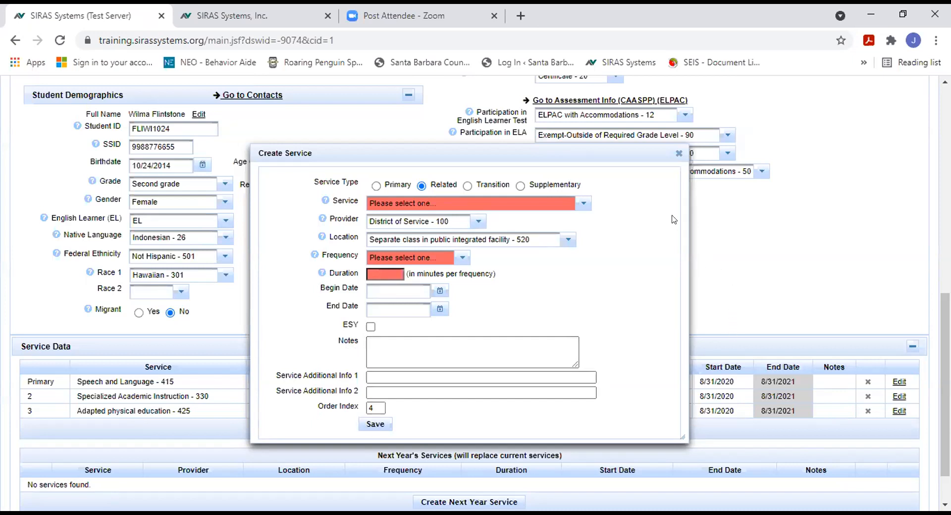
click(679, 153)
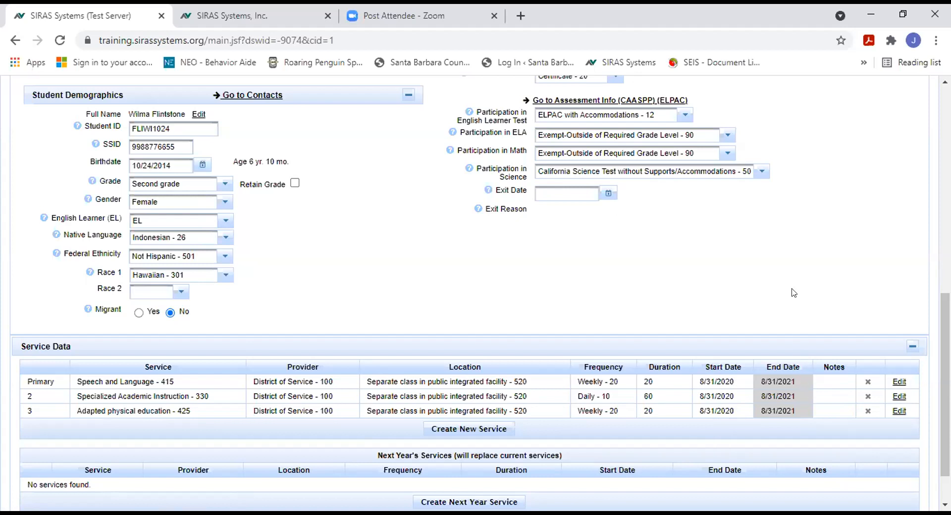
Look over the student's MIS Summary once more, from LEA Identification through Student Demographics to Service Data.
scroll(763, 245, up, 10)
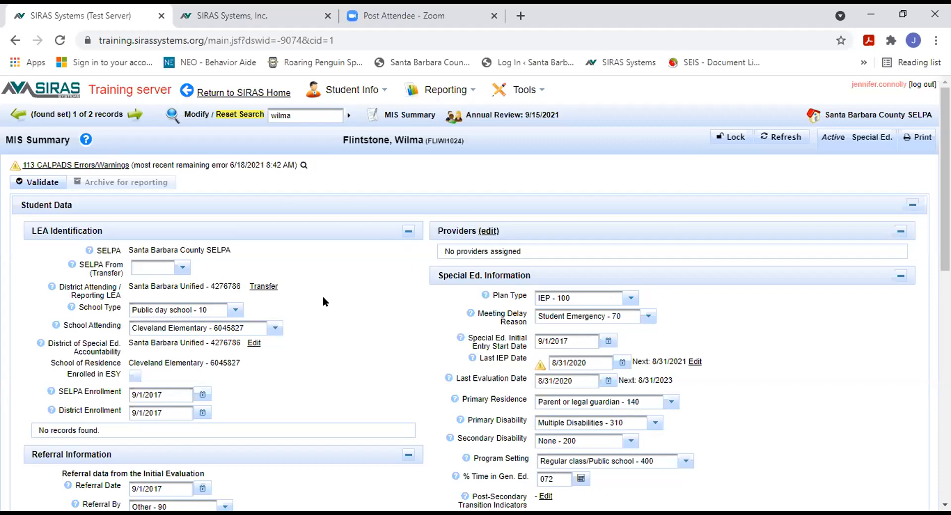
scroll(322, 300, down, 1)
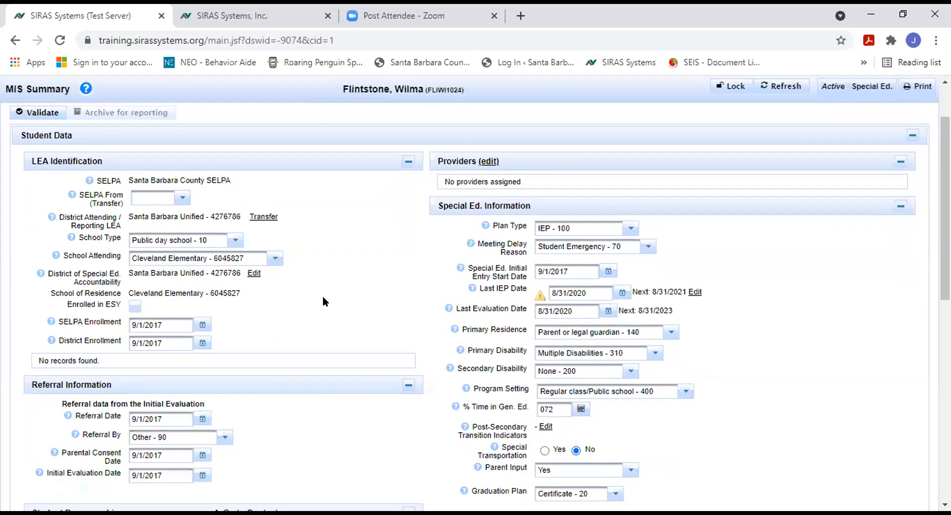
scroll(331, 316, down, 2)
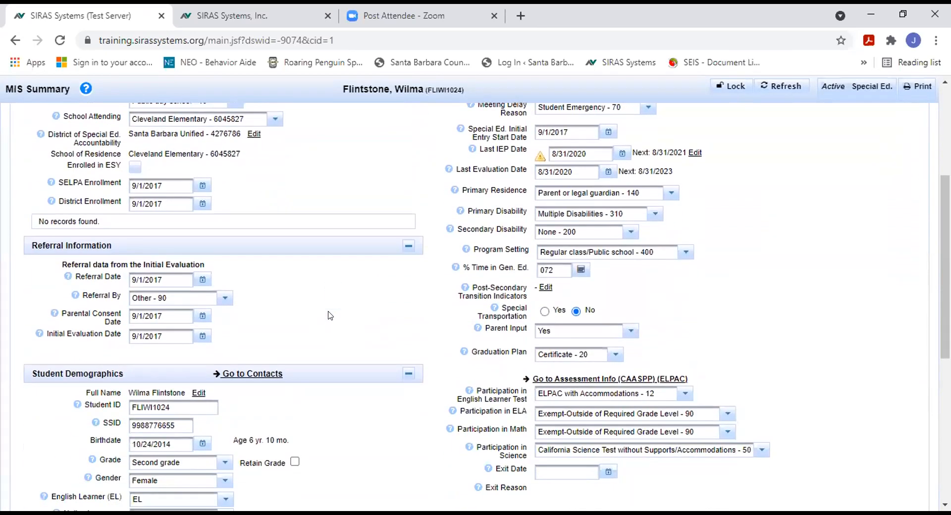
scroll(331, 315, down, 4)
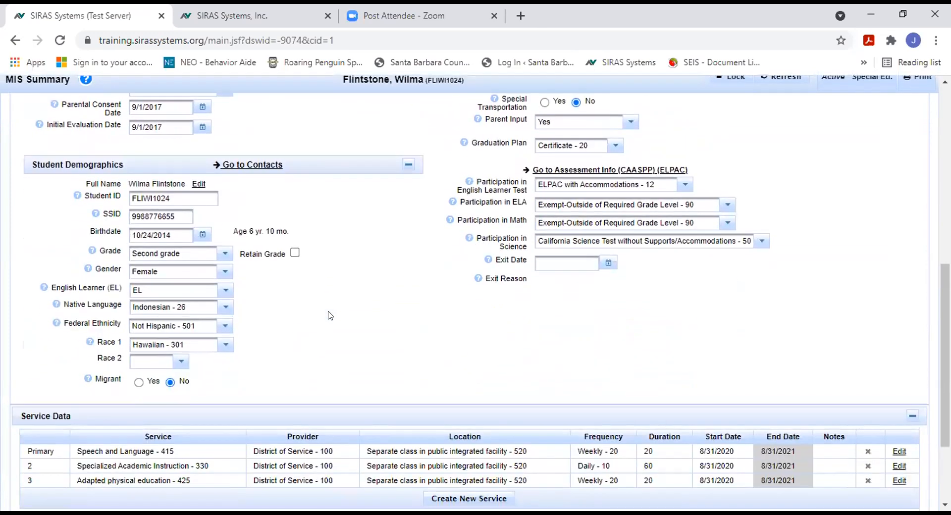
scroll(331, 316, down, 1)
scroll(330, 316, up, 7)
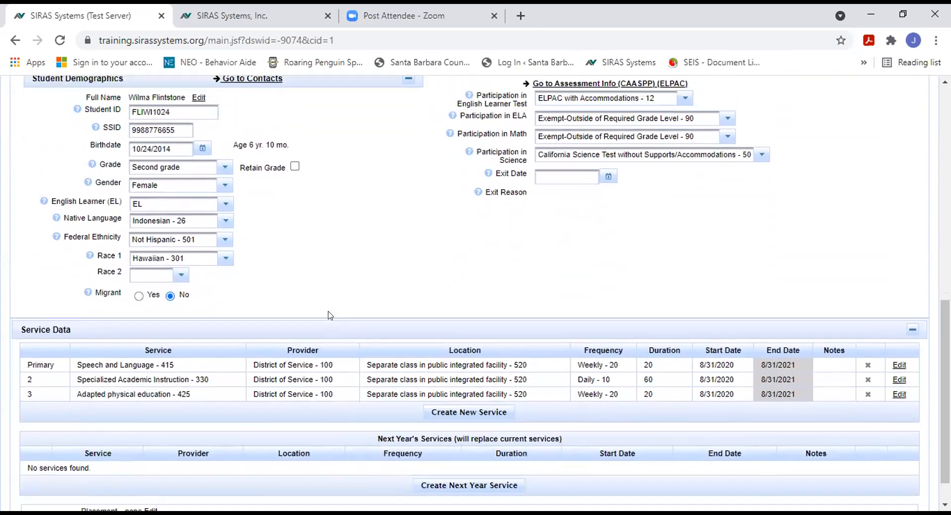
scroll(330, 315, up, 3)
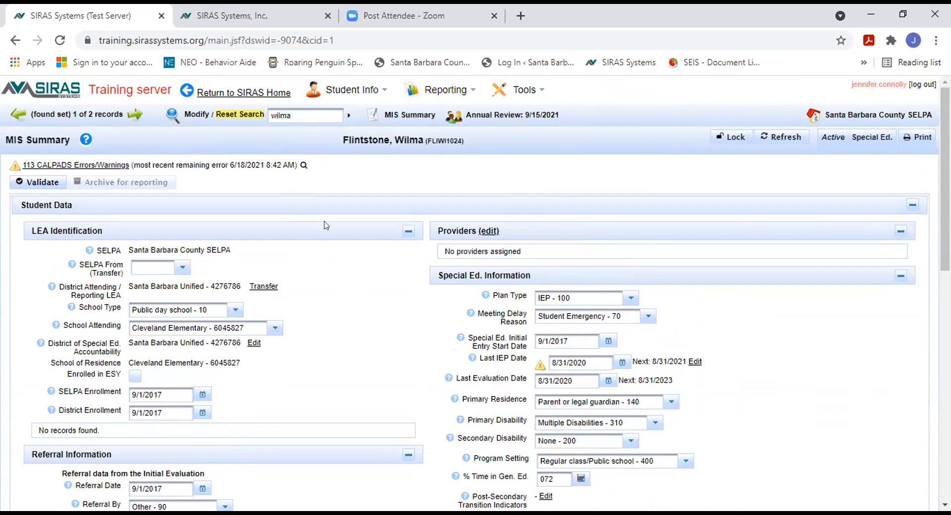
Open the Personal page of the Student Profile and review its personal, school, demographic and educational rights fields.
click(341, 90)
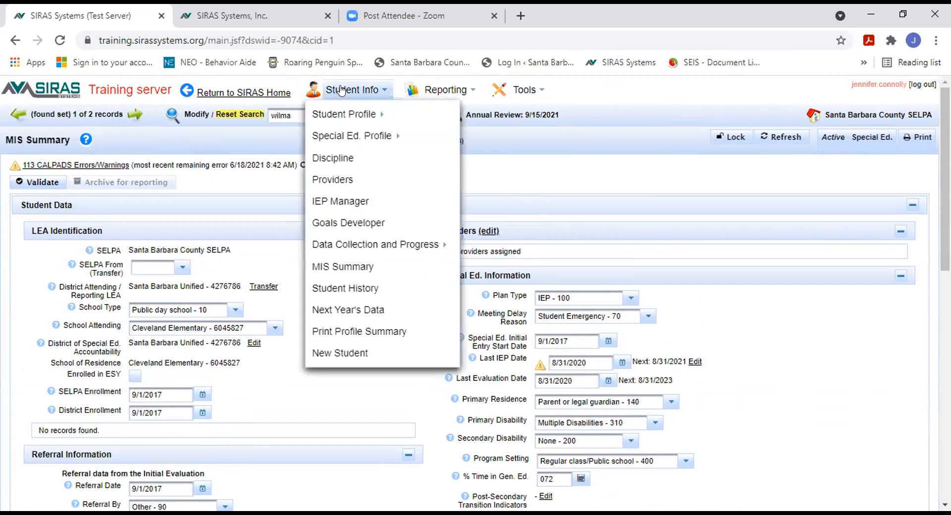
mouse_move(341, 112)
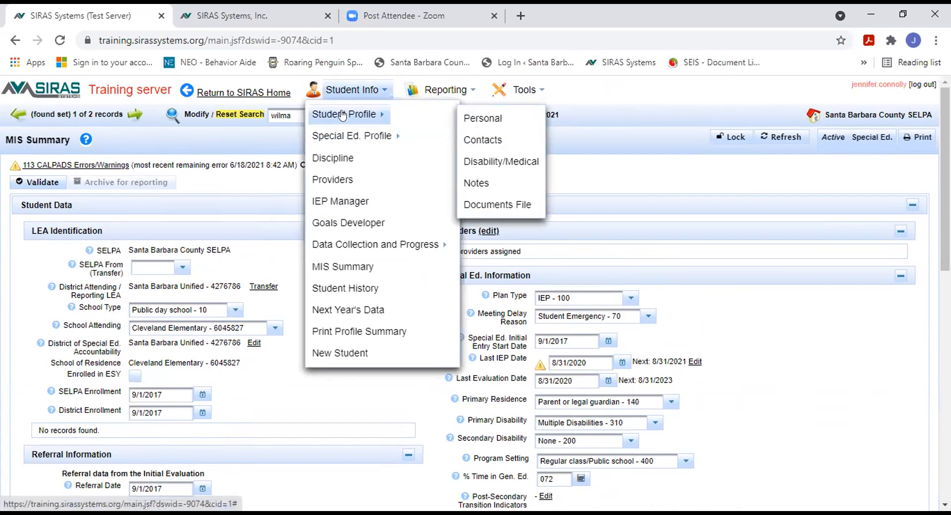
click(473, 117)
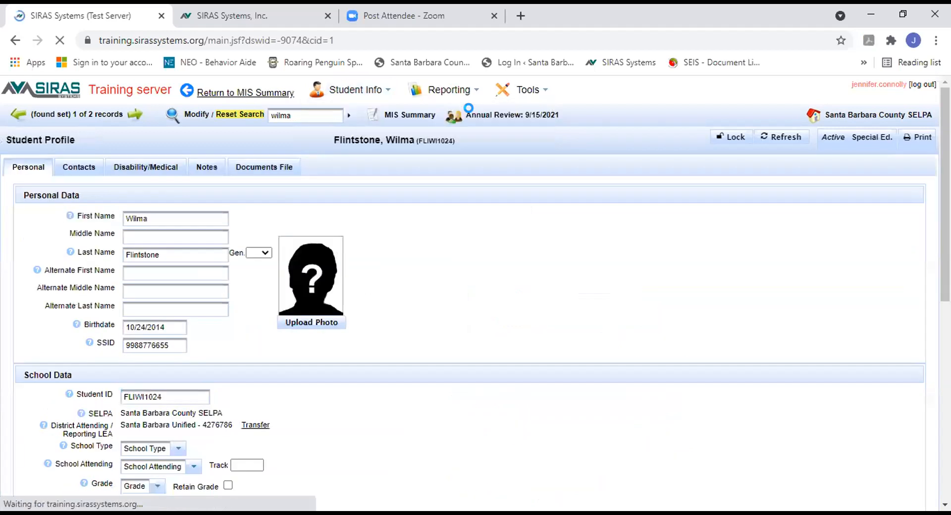
mouse_move(383, 92)
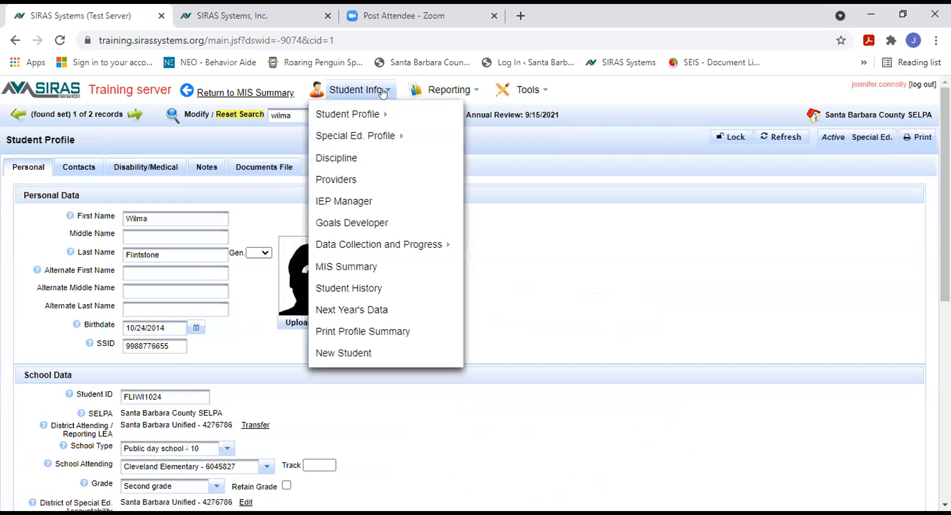
mouse_move(384, 115)
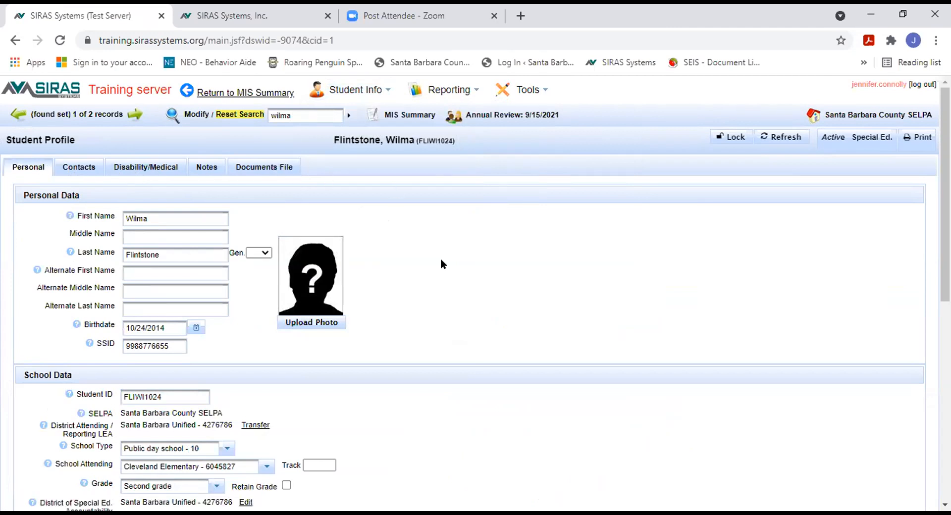
scroll(447, 260, down, 1)
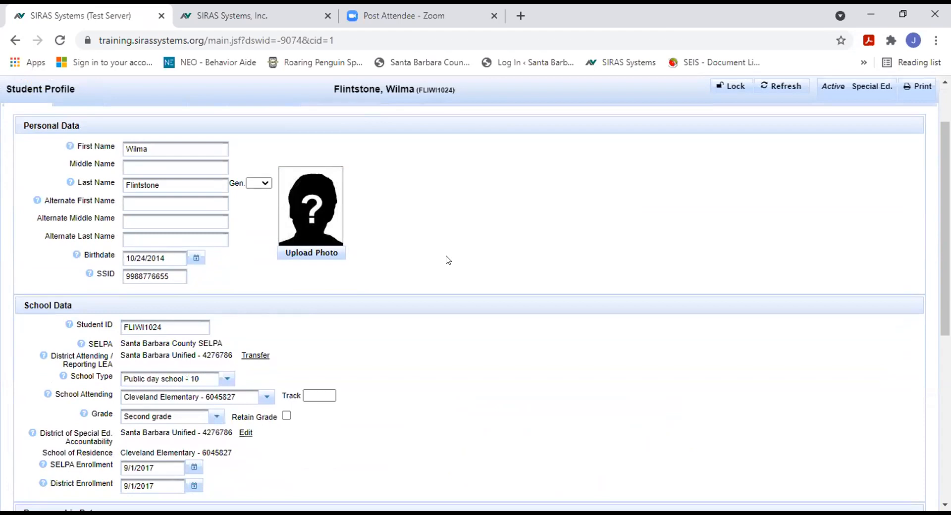
scroll(447, 260, down, 4)
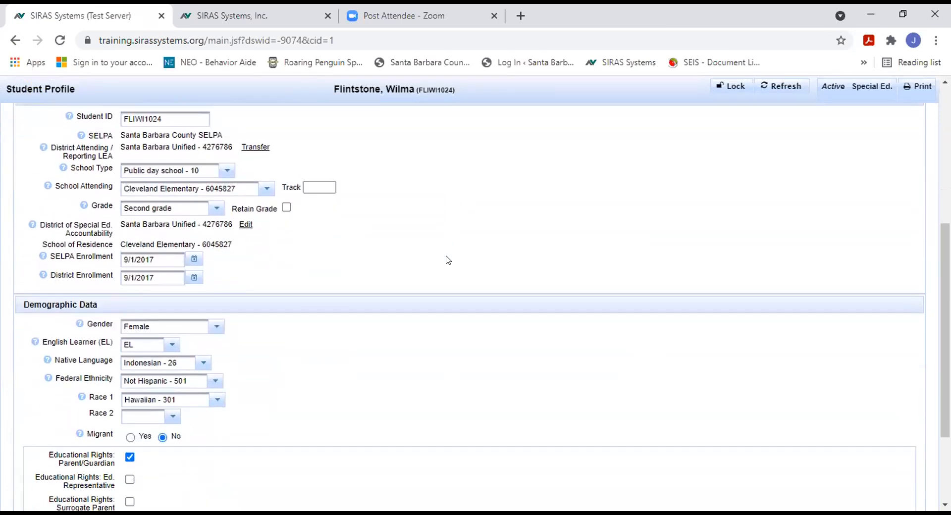
scroll(447, 259, down, 1)
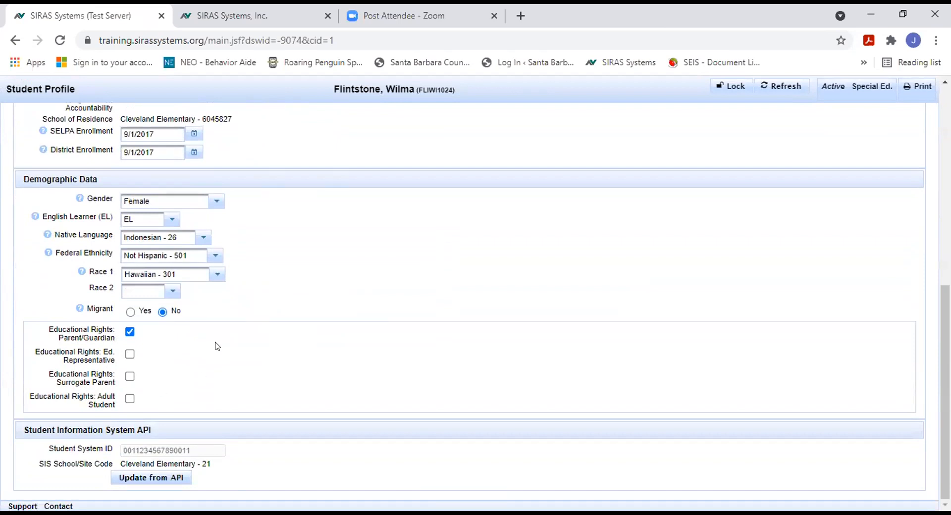
Open the student's Contacts page and add a blank secondary contact beside the primary guardian.
scroll(216, 346, up, 10)
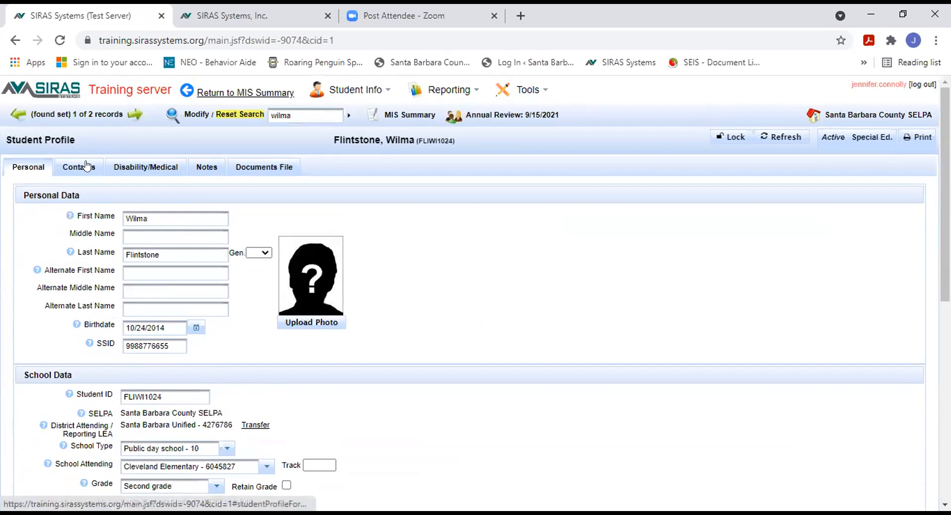
click(85, 165)
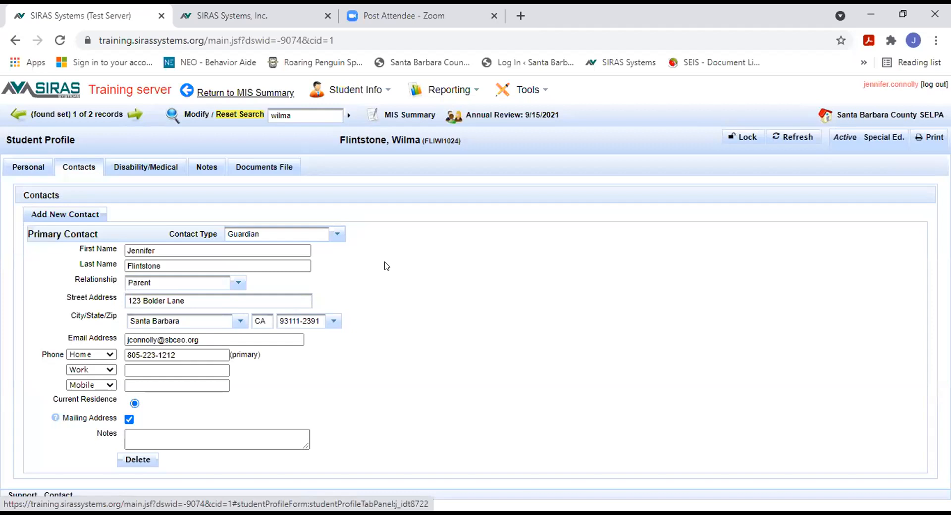
click(64, 215)
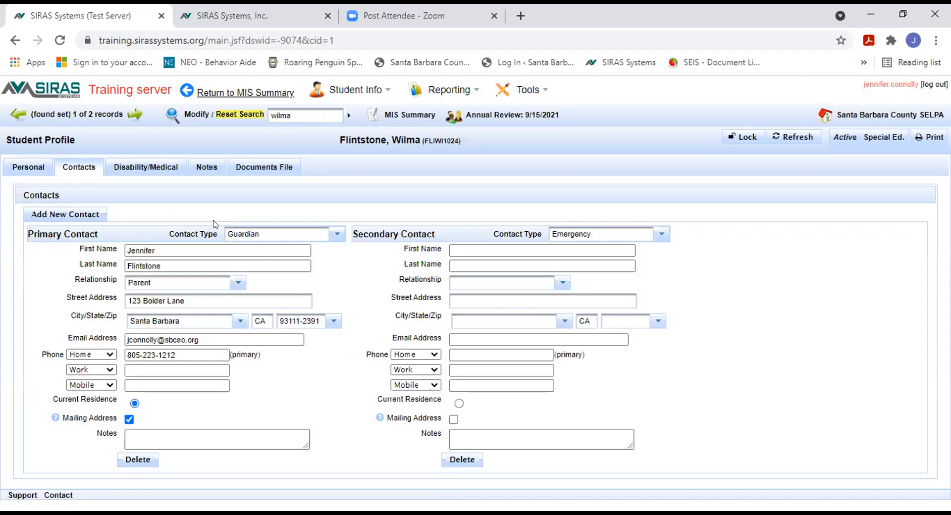
Open the student's Disability/Medical page and review the disability, medical data and immunization fields.
click(143, 167)
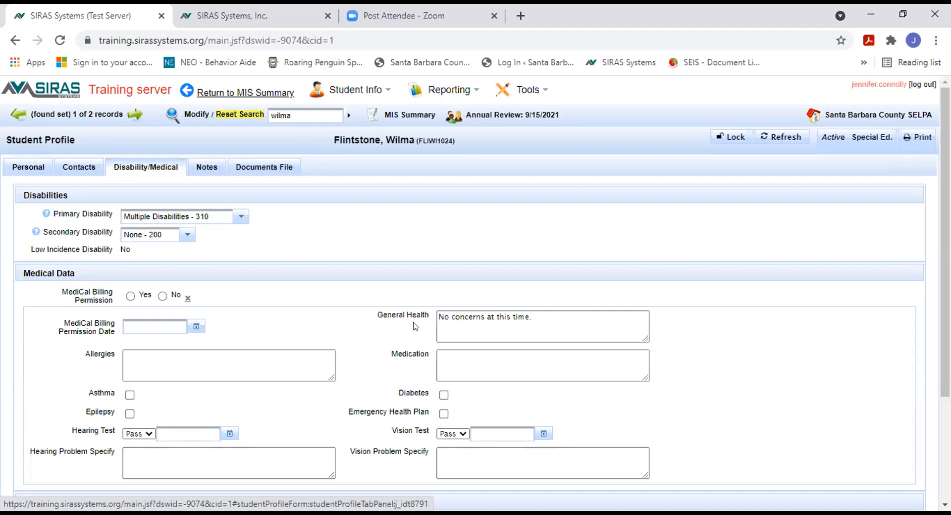
scroll(415, 326, down, 1)
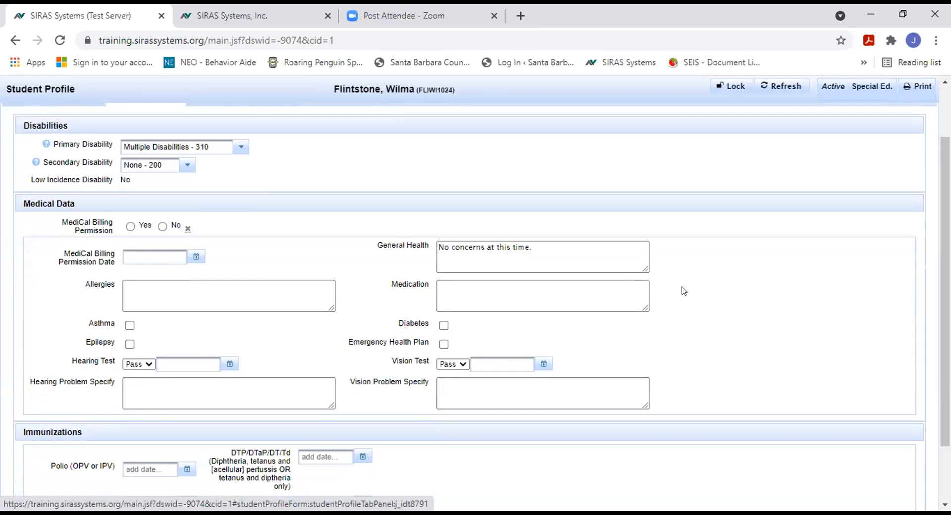
scroll(682, 290, down, 2)
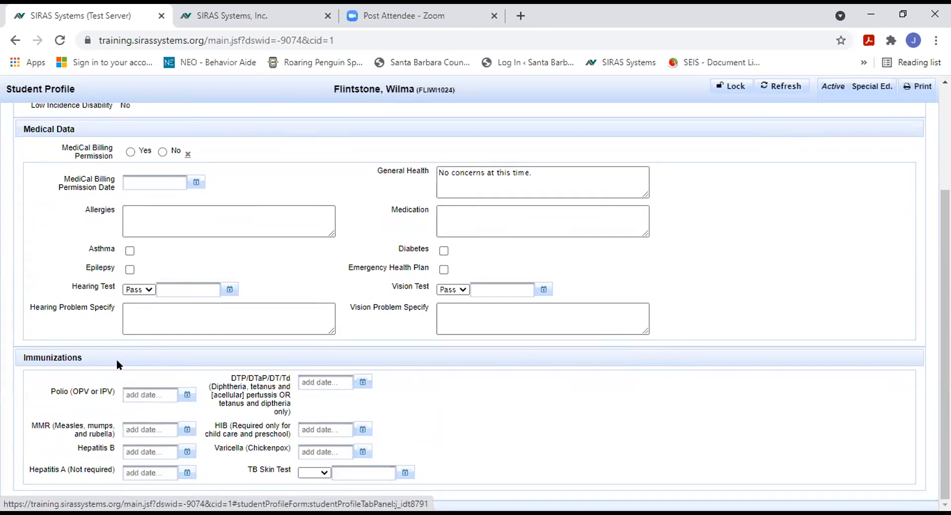
scroll(117, 361, up, 1)
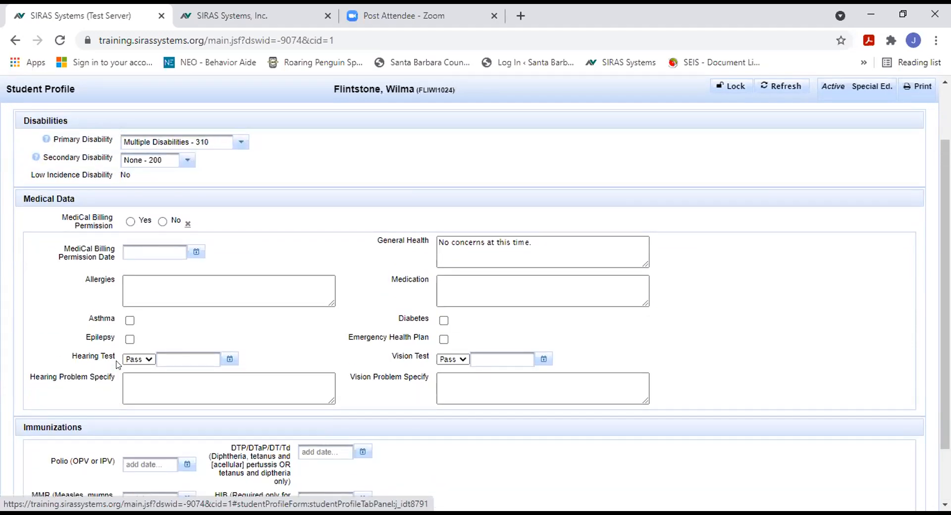
scroll(126, 369, up, 1)
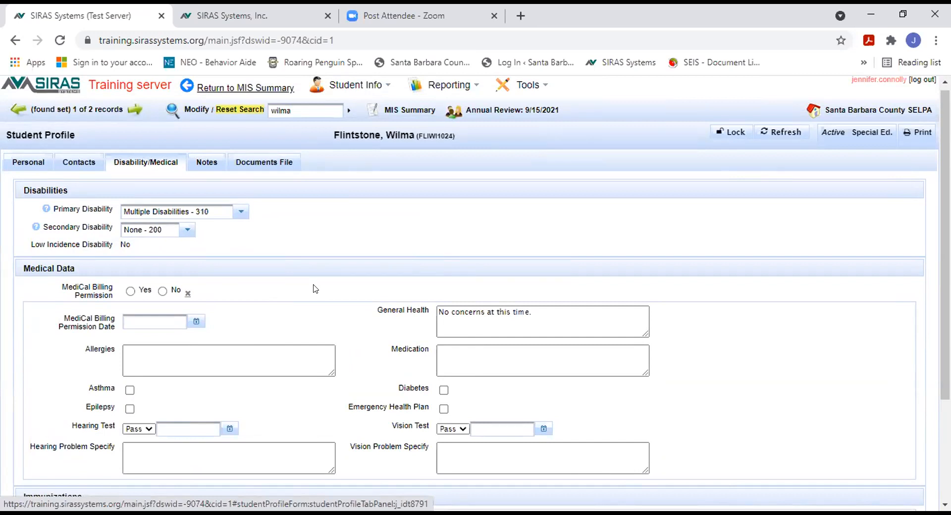
Create and save a student note reading "Call Parent regarding IEP" in the Other category.
click(201, 164)
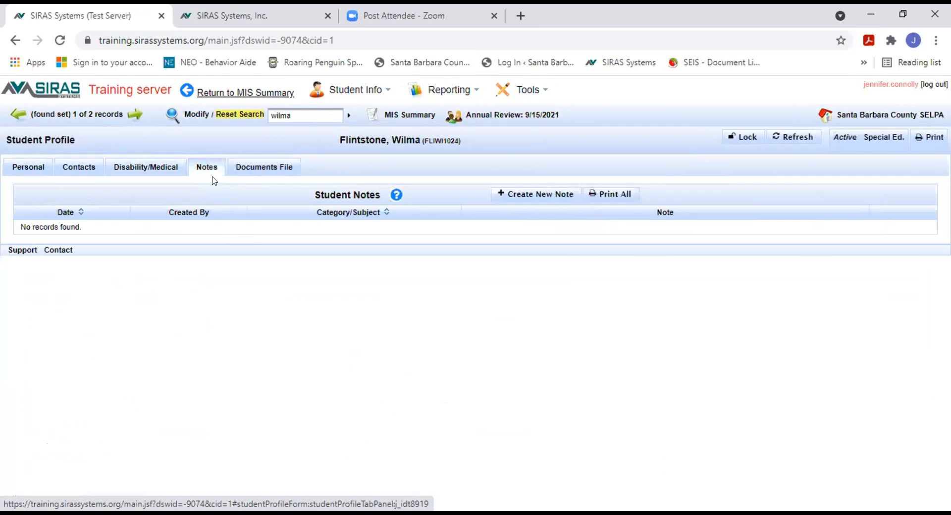
click(544, 196)
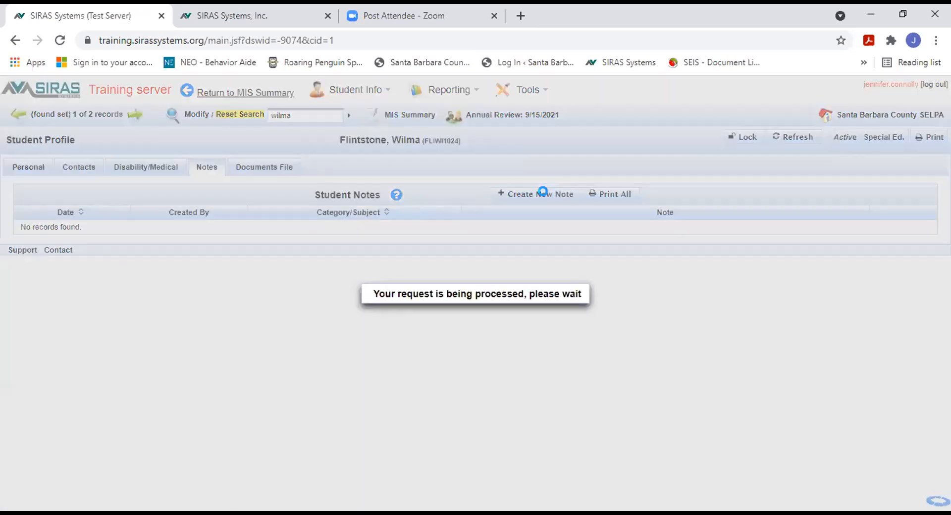
click(267, 235)
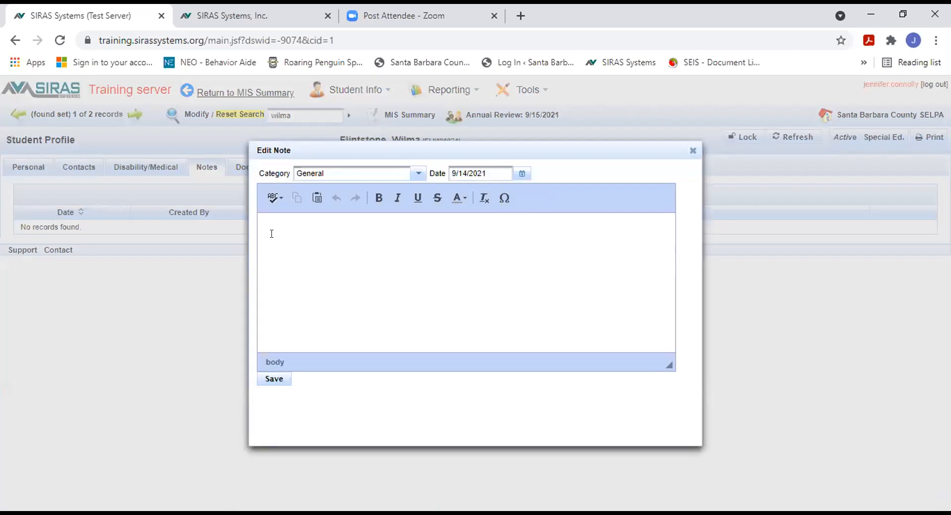
text(Call Parent regarding IEP)
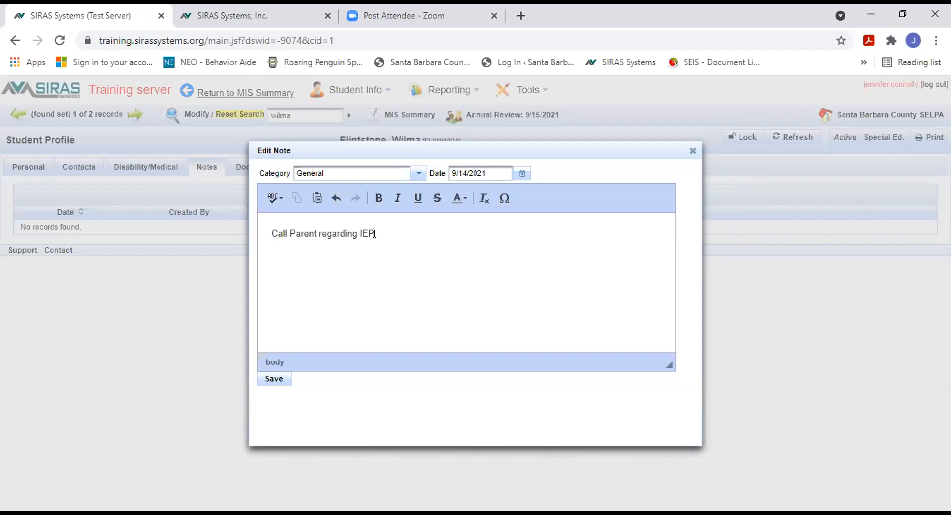
click(417, 175)
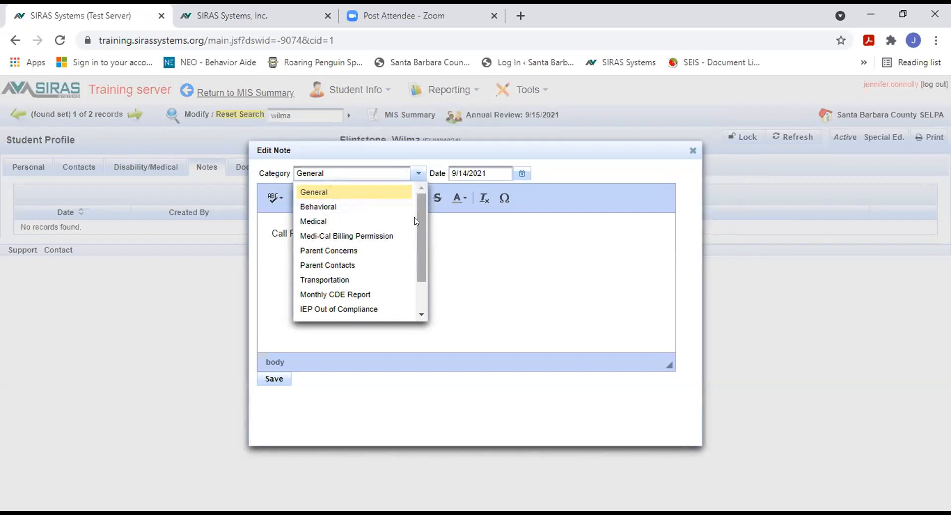
drag(419, 245, 418, 282)
click(355, 310)
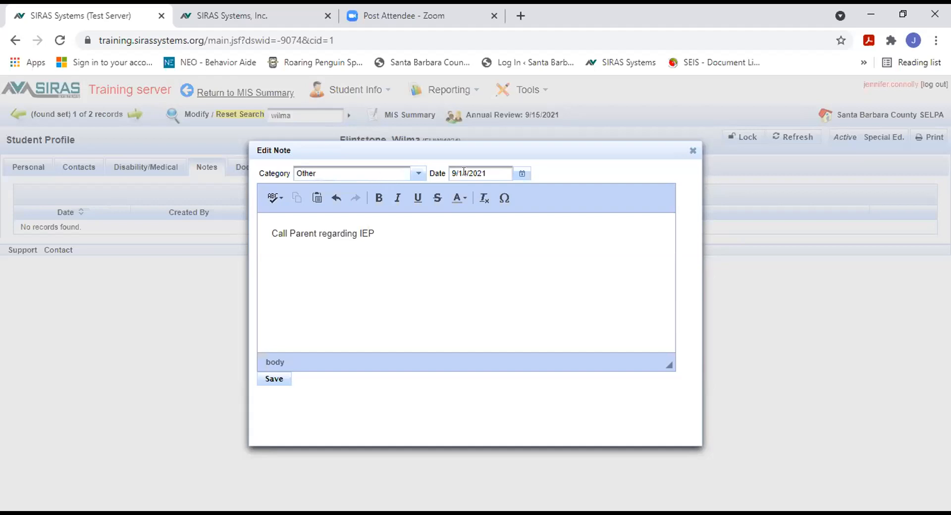
click(273, 379)
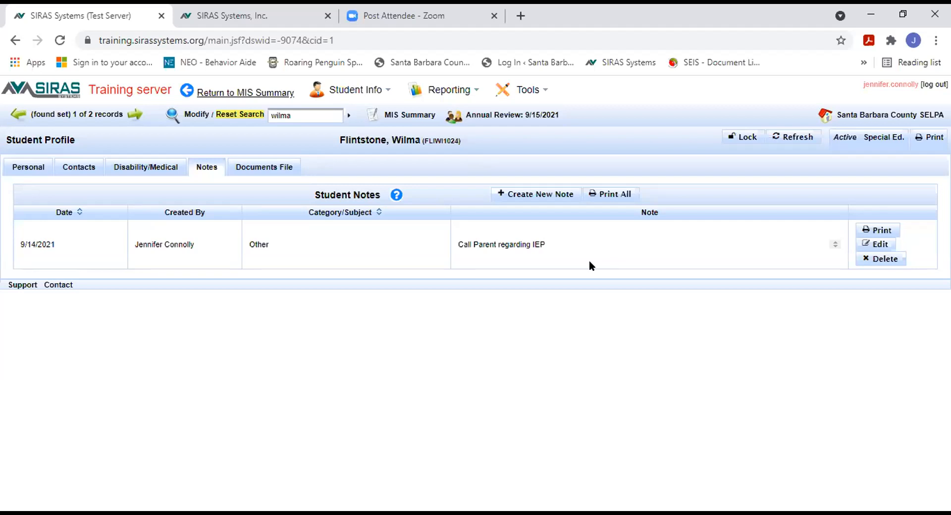
On the Documents File page, start an Assessment Report upload, describe it with the student's last name and "asst. report", and close without uploading.
click(255, 166)
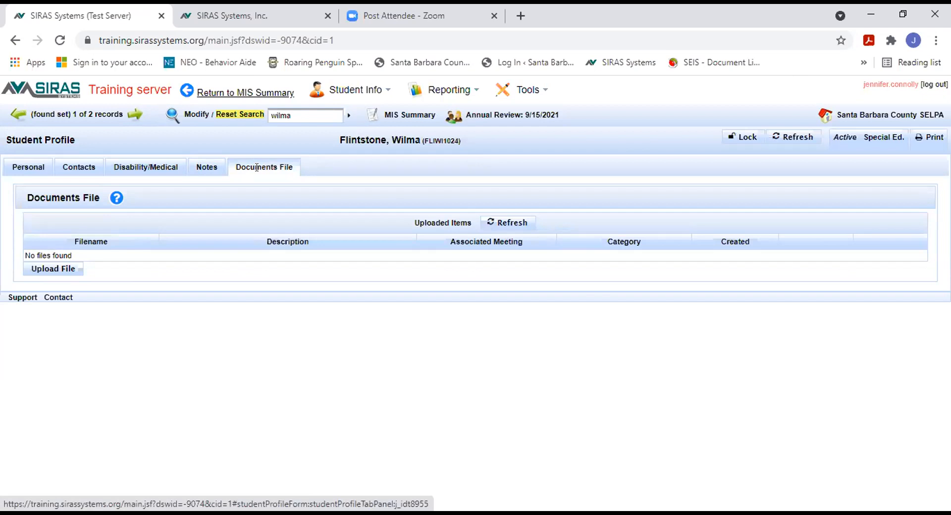
click(42, 269)
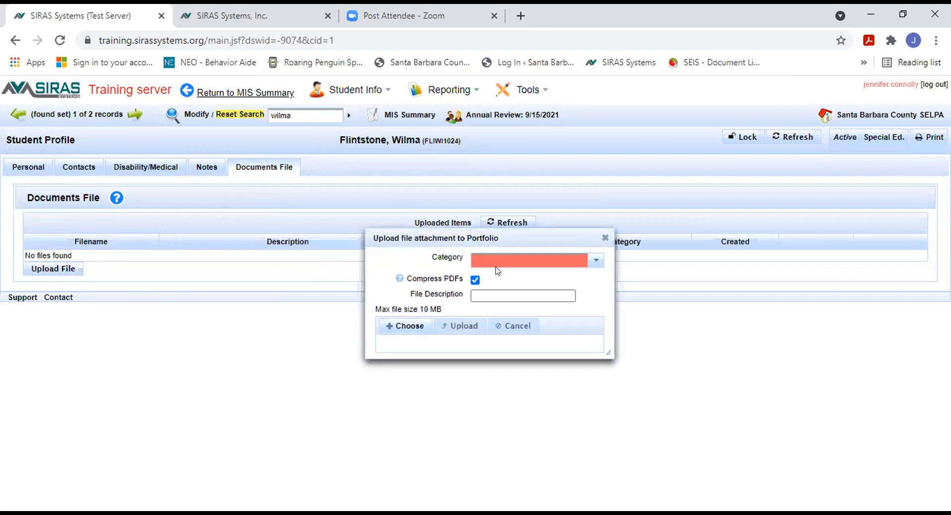
click(595, 261)
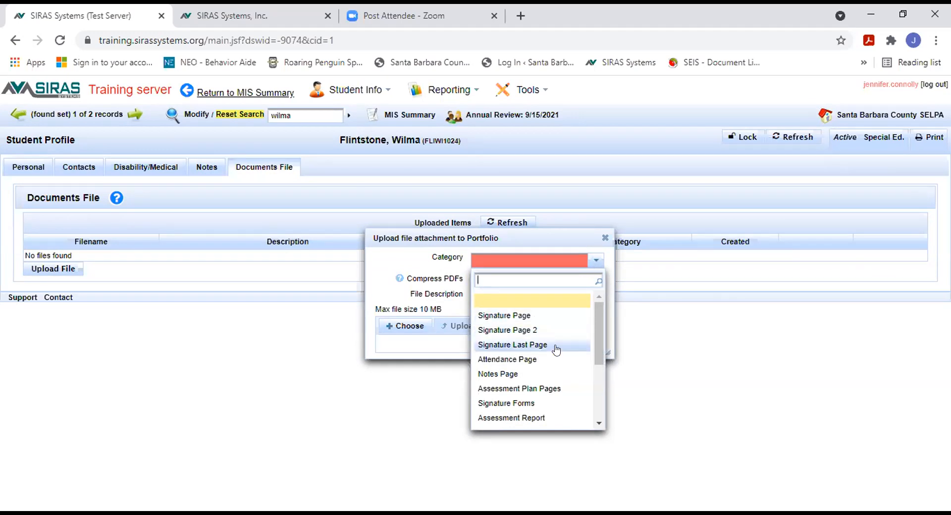
click(535, 417)
click(474, 297)
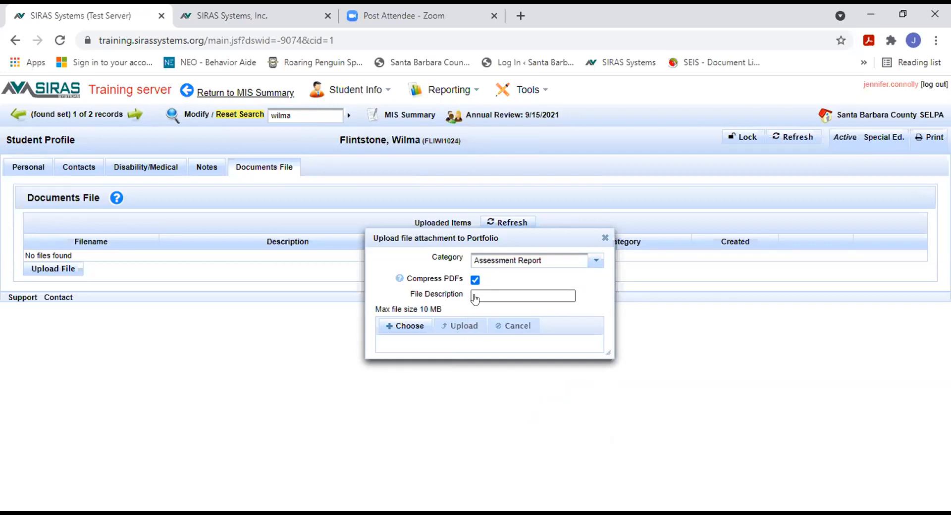
click(474, 297)
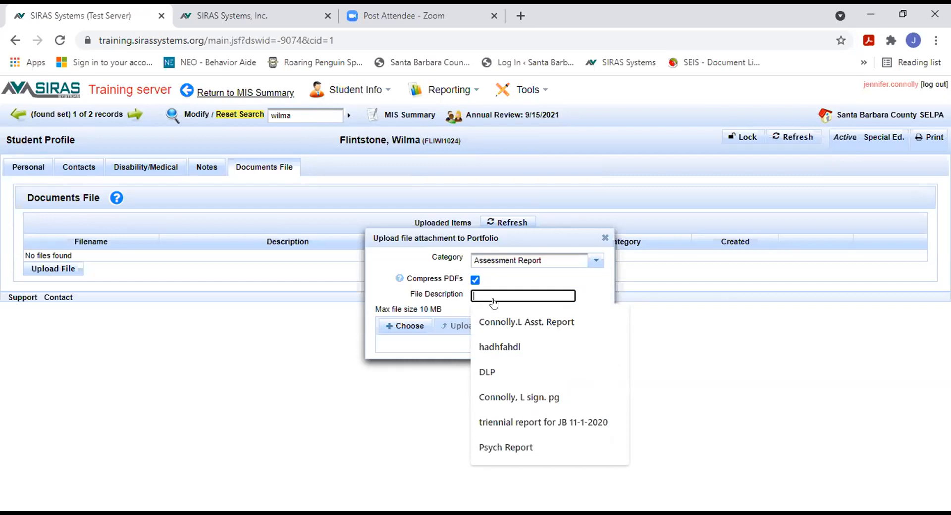
text(Flints)
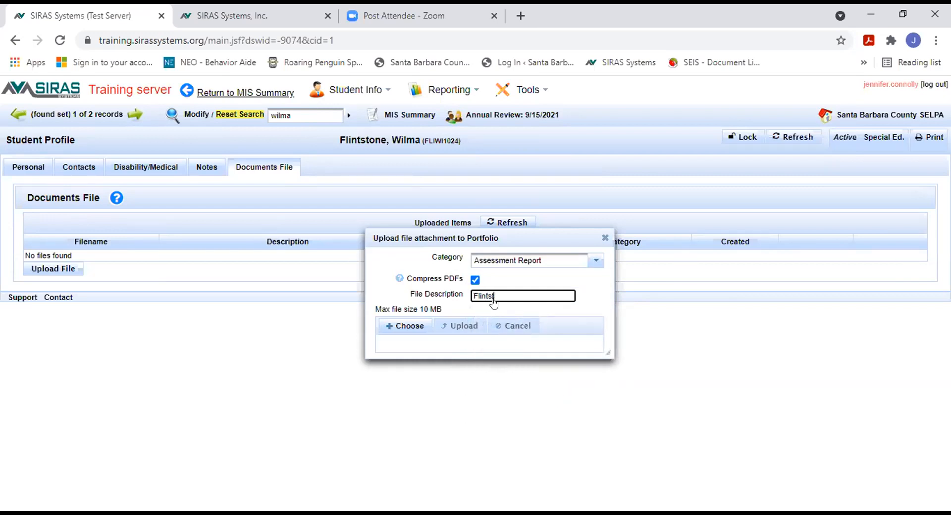
text(tone.asst. report)
click(605, 239)
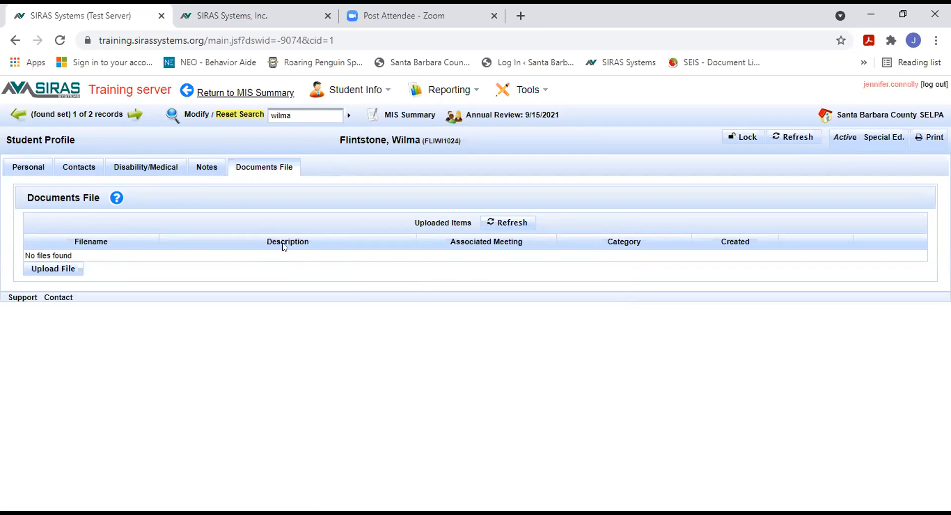
Return to the student's MIS Summary and validate the student data.
mouse_move(366, 145)
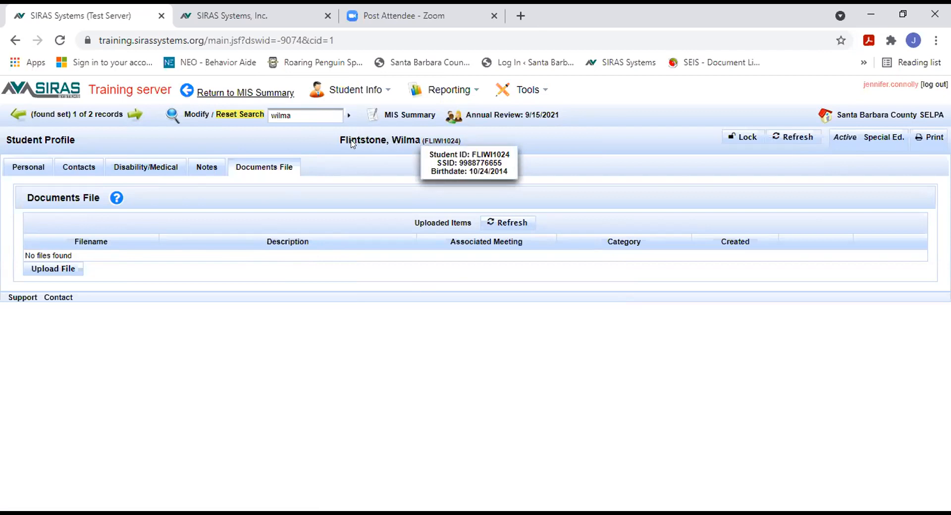
click(405, 115)
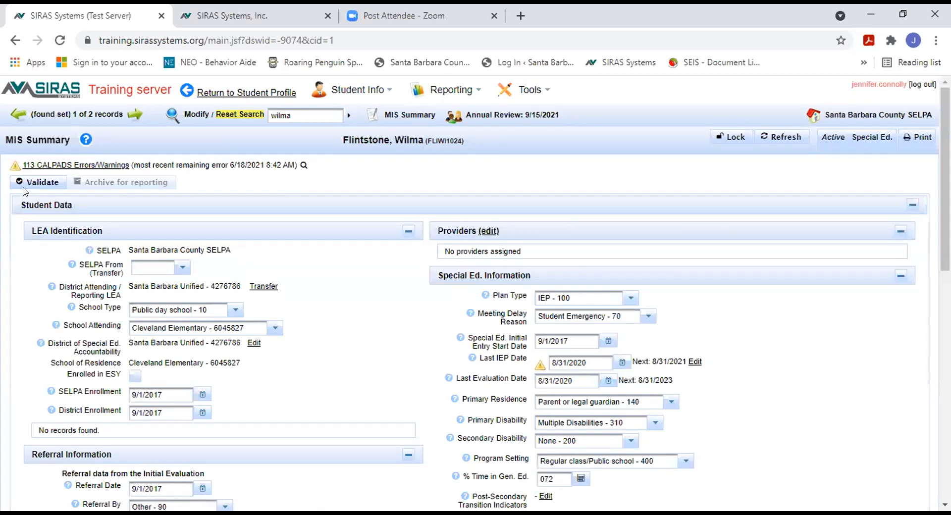
click(37, 182)
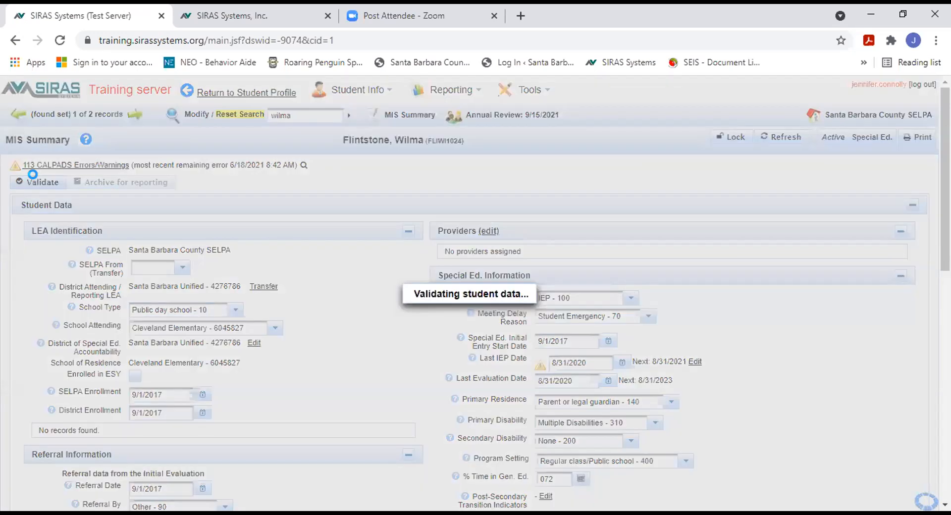
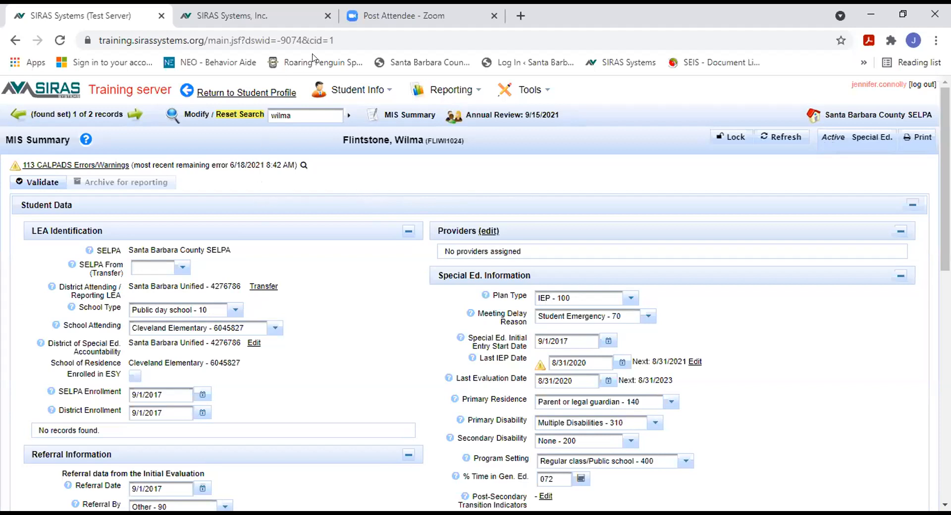
Revisit the Personal and Documents File pages of the Student Profile, and return to the MIS Summary.
click(357, 90)
mouse_move(352, 114)
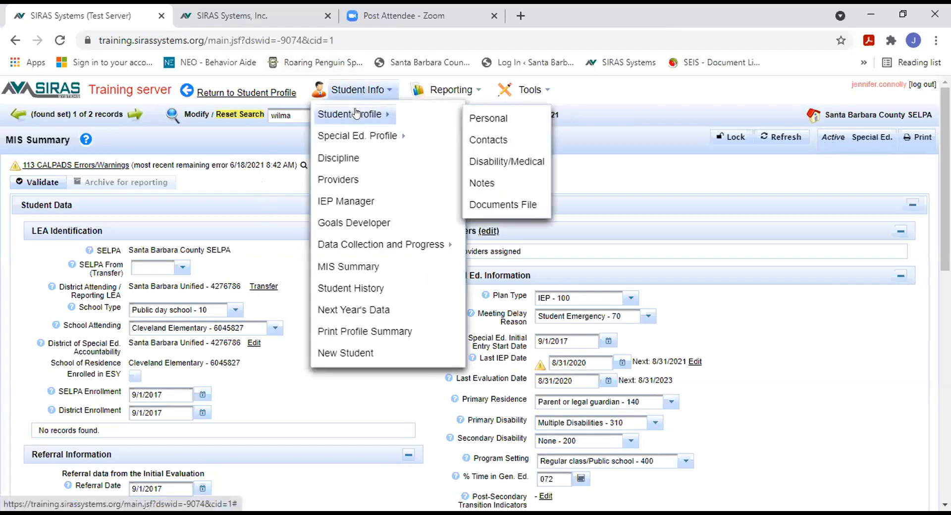
click(467, 118)
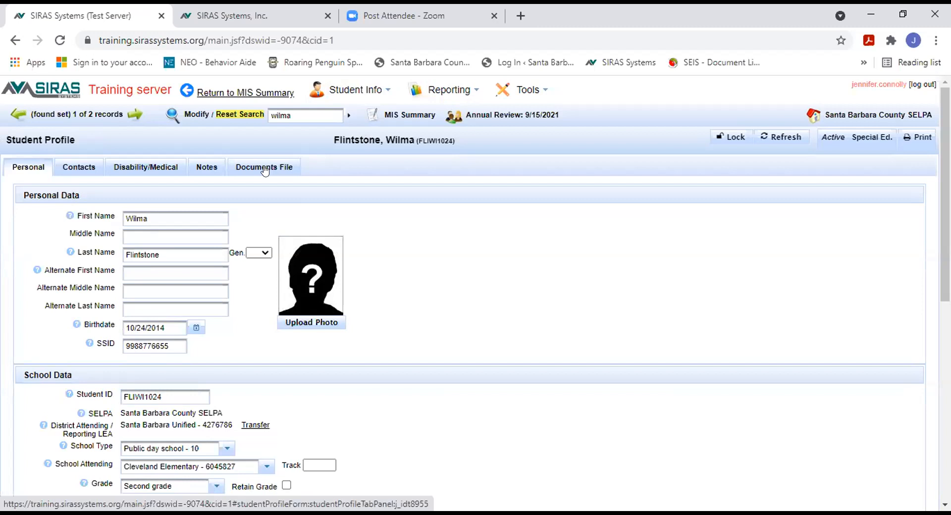
click(264, 169)
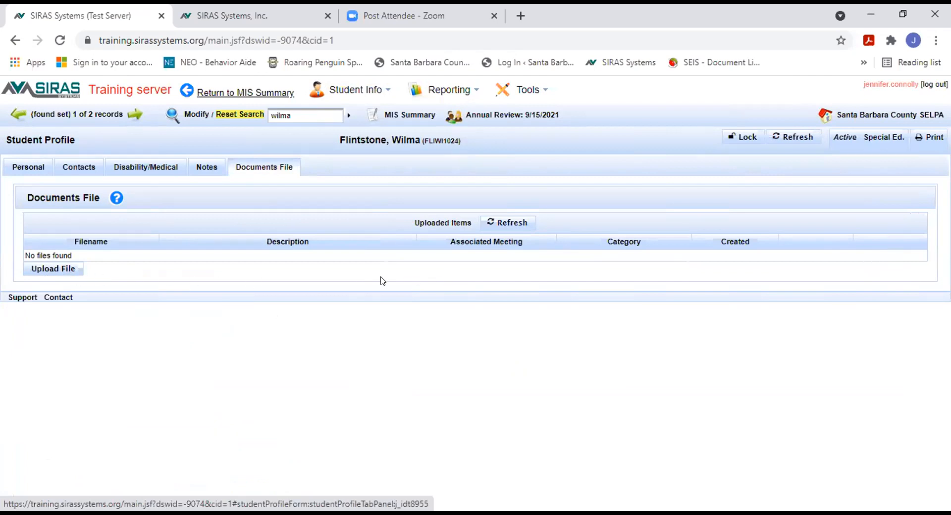
click(404, 115)
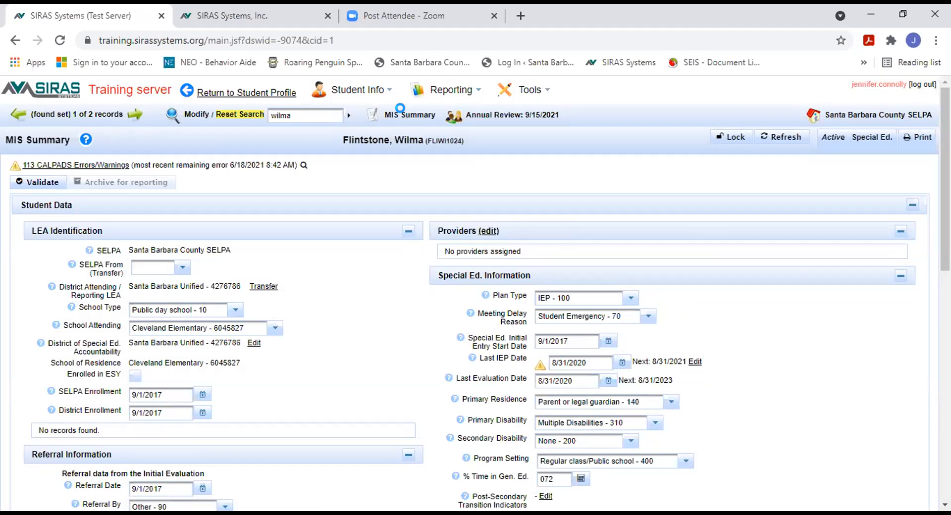
mouse_move(427, 147)
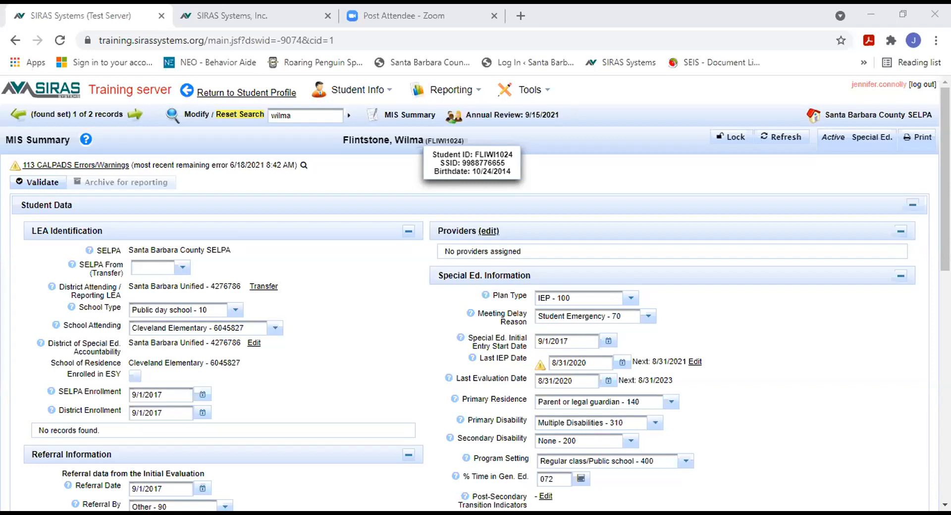
Open the IEP Manager for the student and examine the annual review's meeting details and the status of all Basic IEP Forms.
click(339, 91)
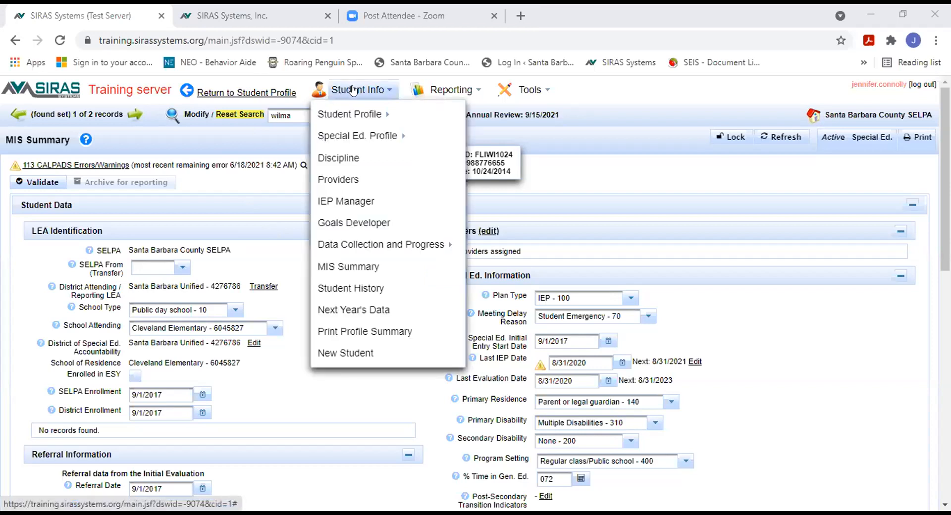
click(333, 201)
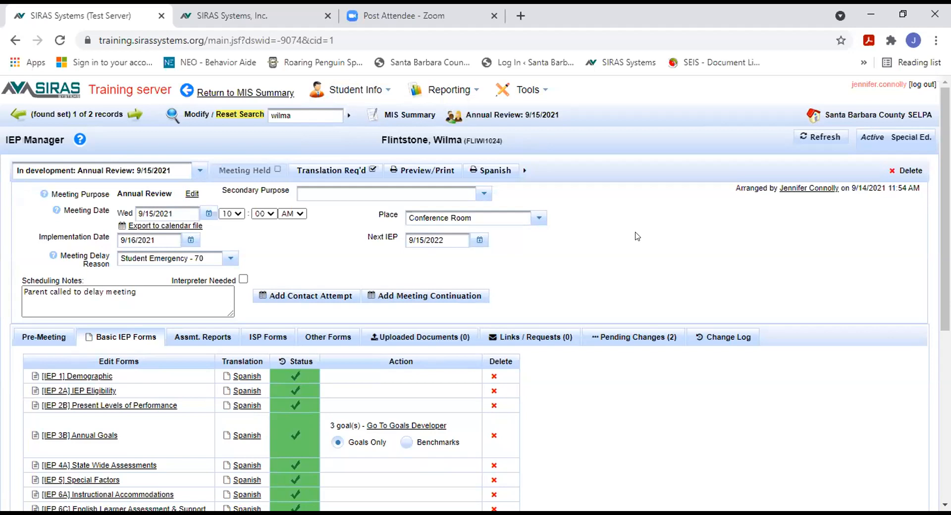
scroll(637, 236, down, 2)
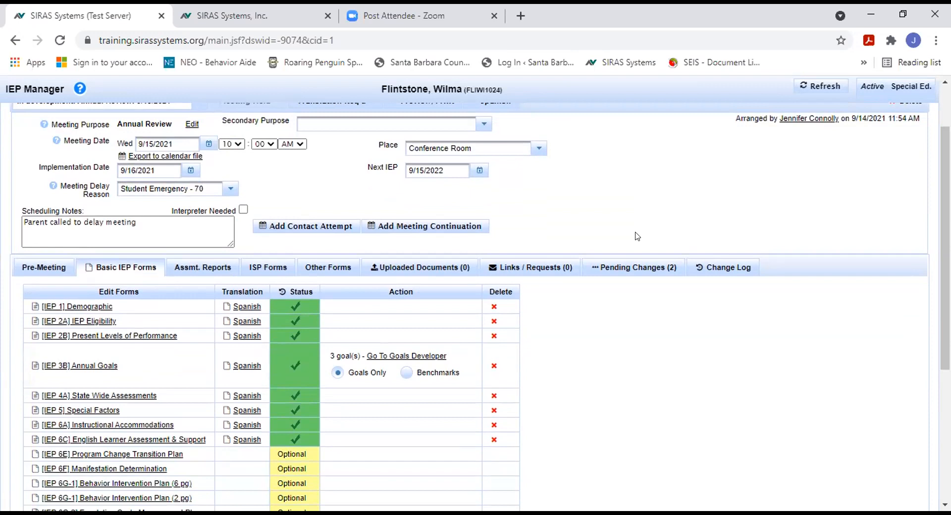
scroll(634, 230, down, 2)
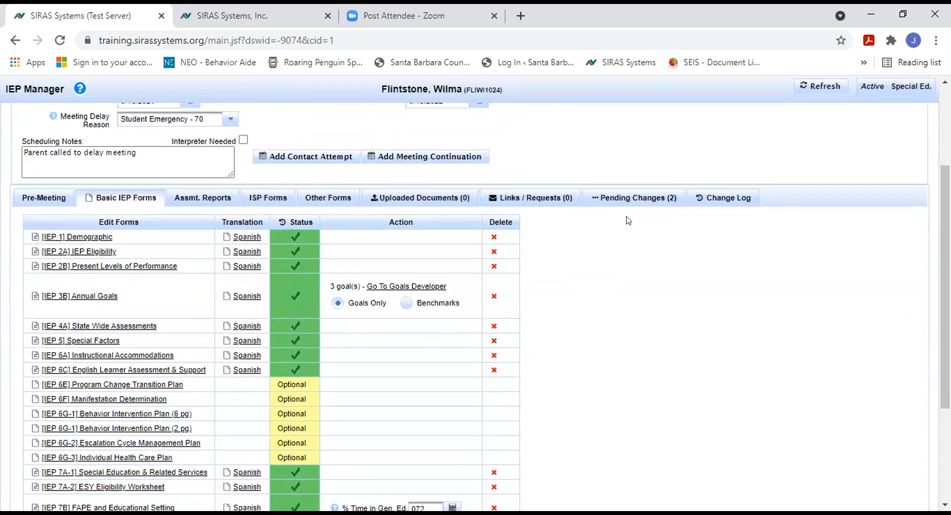
scroll(615, 234, down, 2)
scroll(615, 234, up, 2)
scroll(615, 234, down, 2)
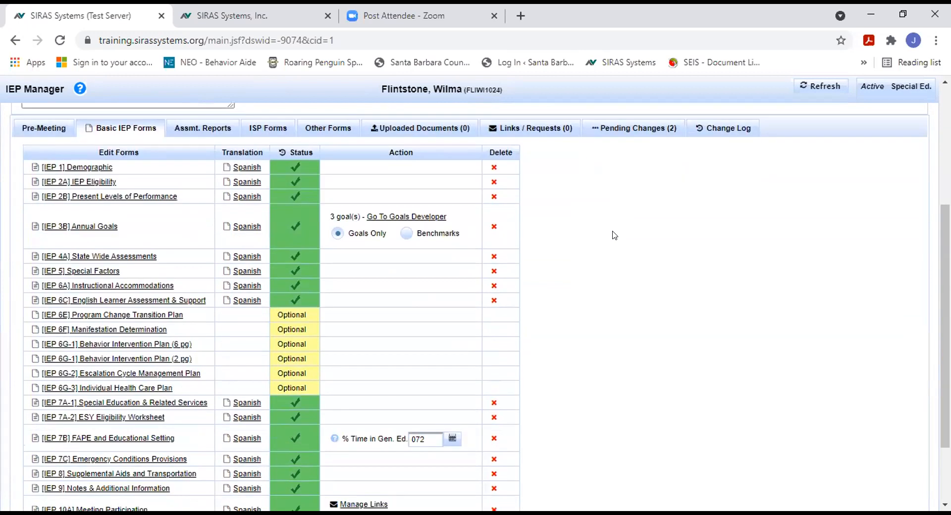
scroll(614, 235, up, 4)
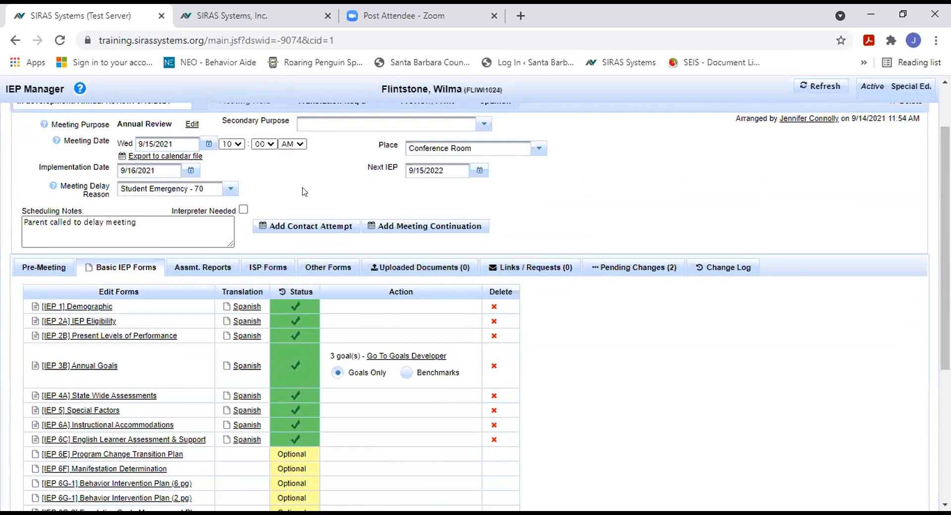
scroll(303, 192, down, 2)
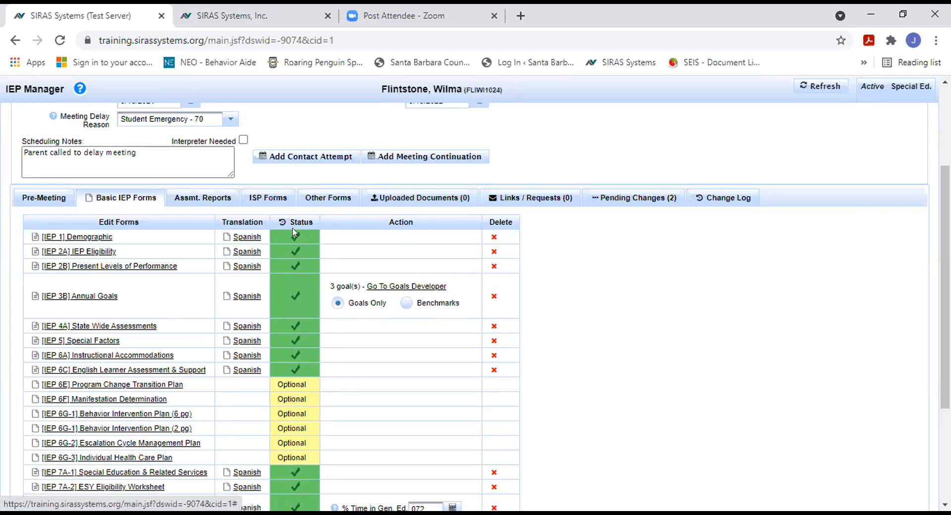
mouse_move(292, 240)
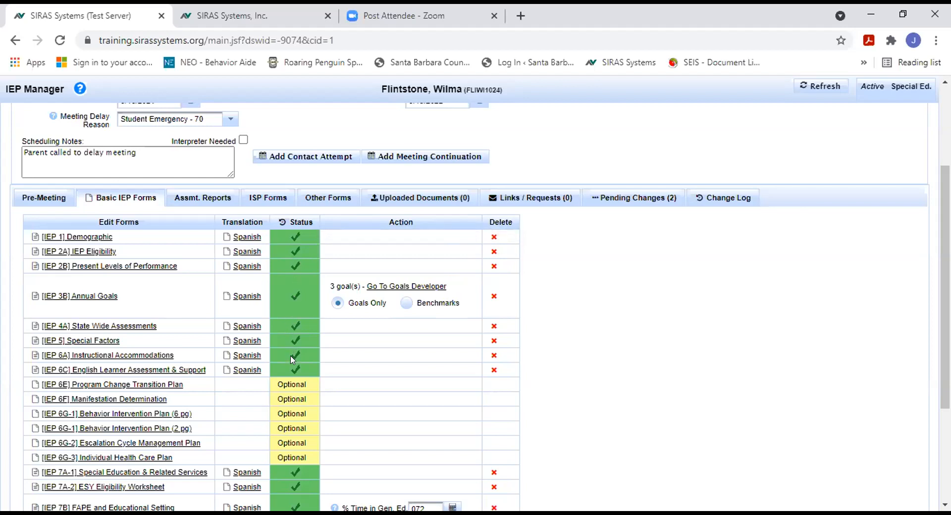
scroll(292, 360, down, 3)
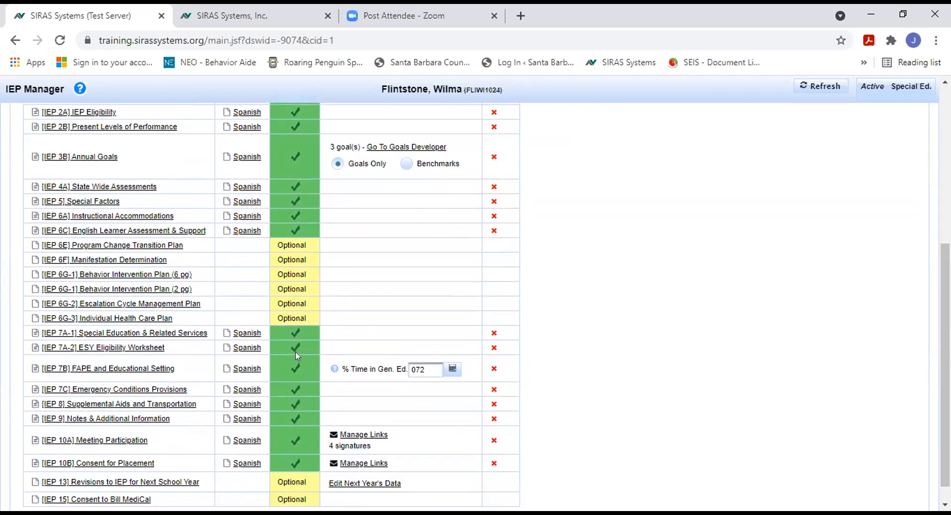
scroll(297, 356, down, 1)
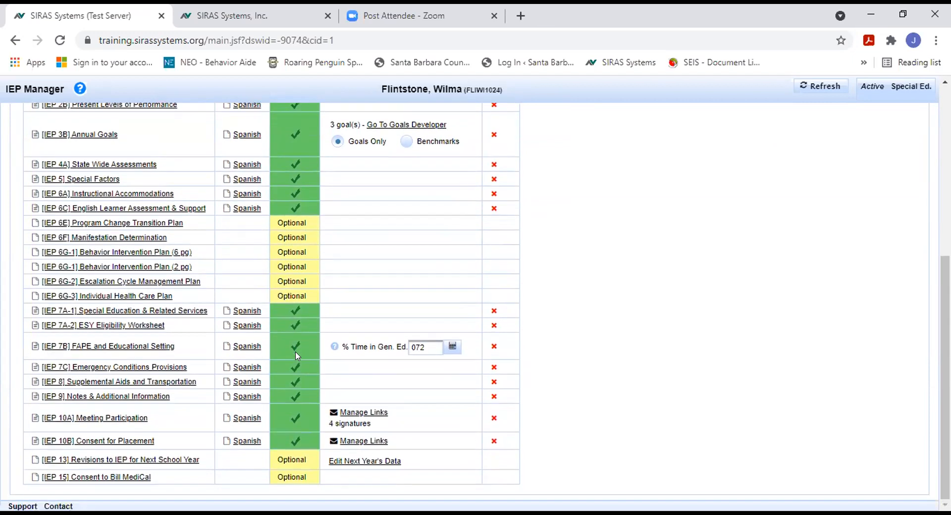
scroll(297, 356, up, 5)
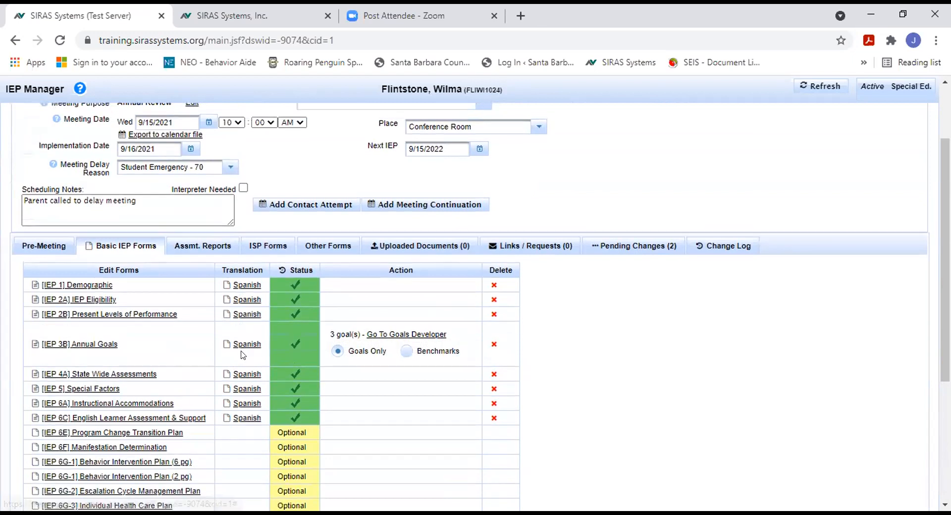
scroll(245, 355, up, 2)
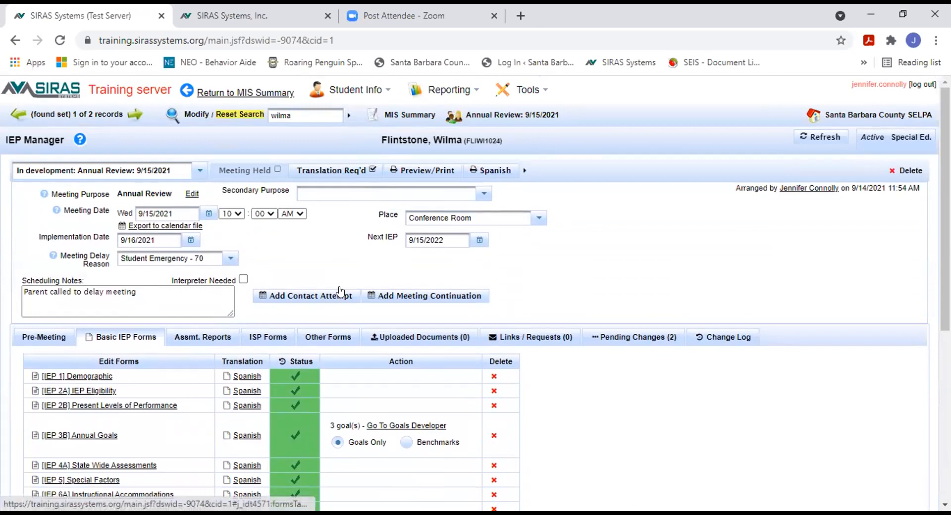
Switch off the Translation Req'd option for the 9/15/2021 annual review and switch it back on.
click(371, 170)
click(371, 170)
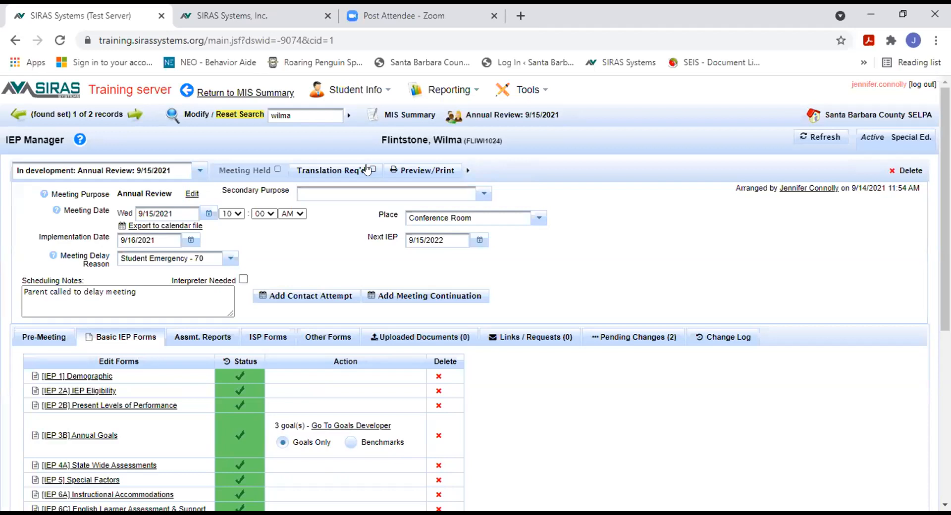
click(366, 170)
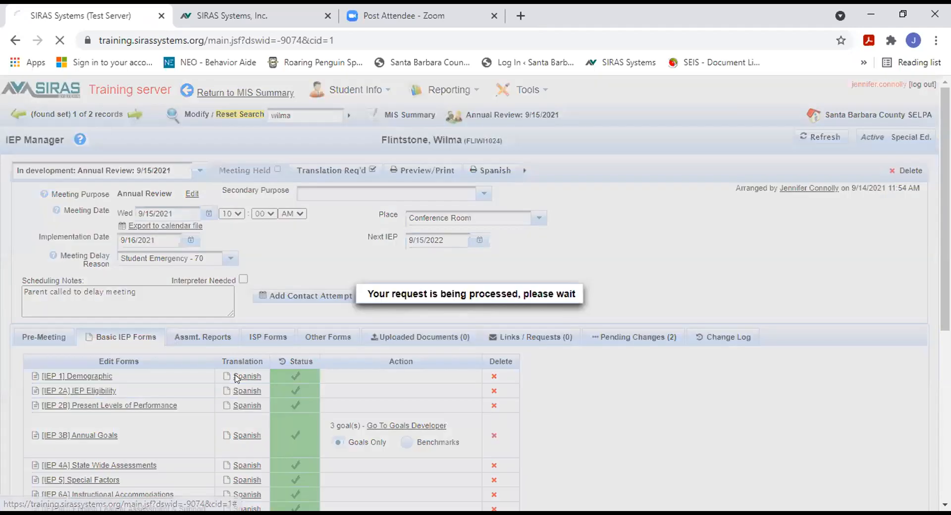
Open the Spanish version of the IEP 1 Demographic form, review its translated fields, and save it back to the IEP Manager.
click(231, 375)
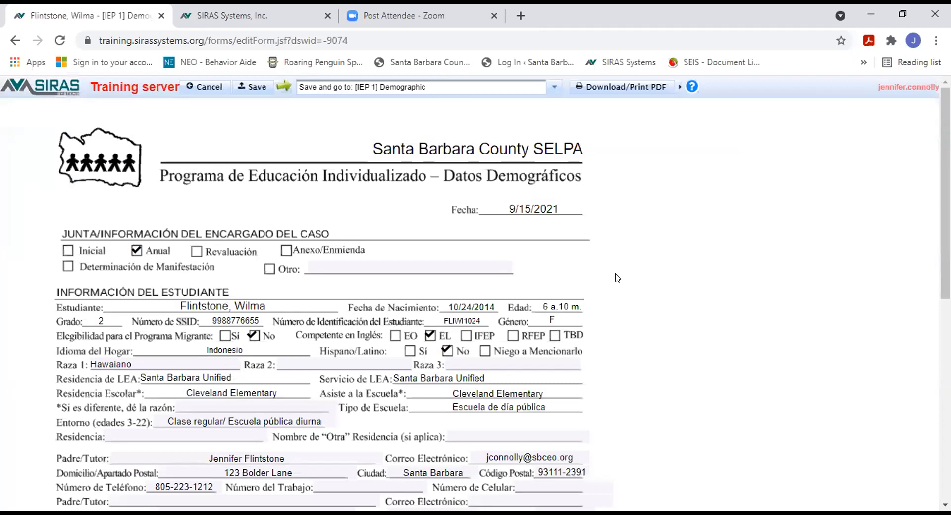
scroll(618, 276, down, 4)
scroll(617, 277, down, 4)
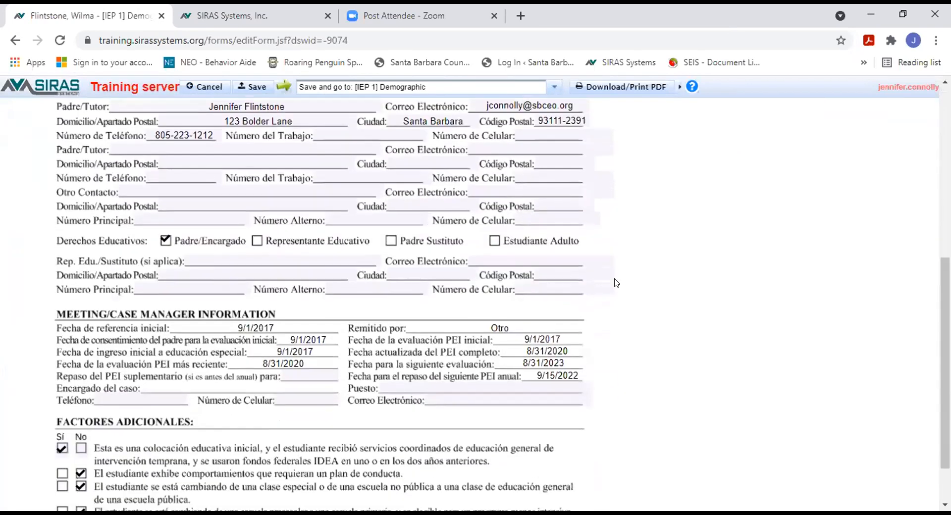
scroll(617, 283, up, 9)
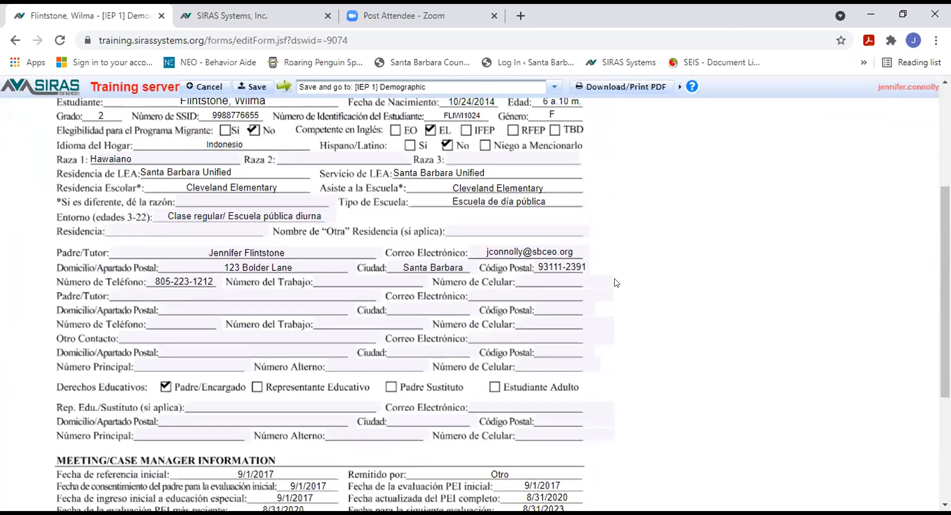
click(283, 87)
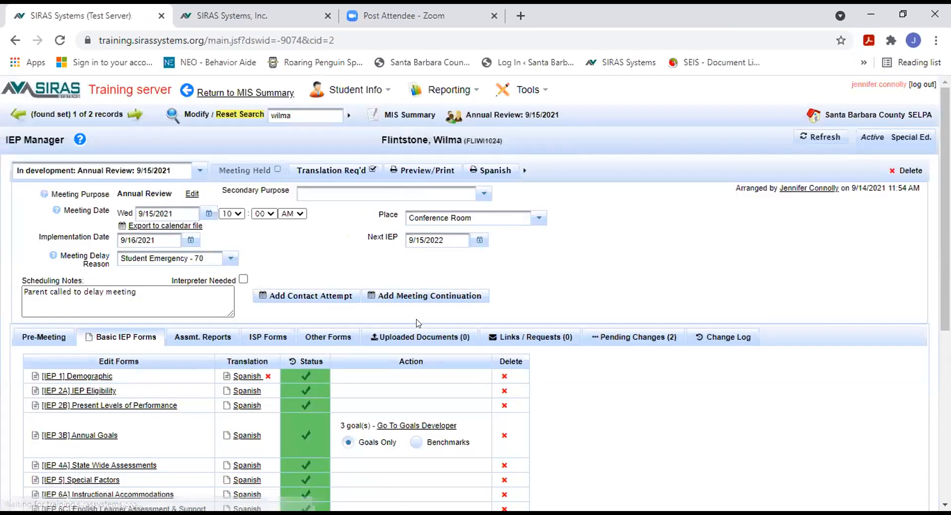
Start deleting the Spanish version of IEP 1 Demographic, cancel the deletion, and switch off the Translation Req'd option.
click(266, 377)
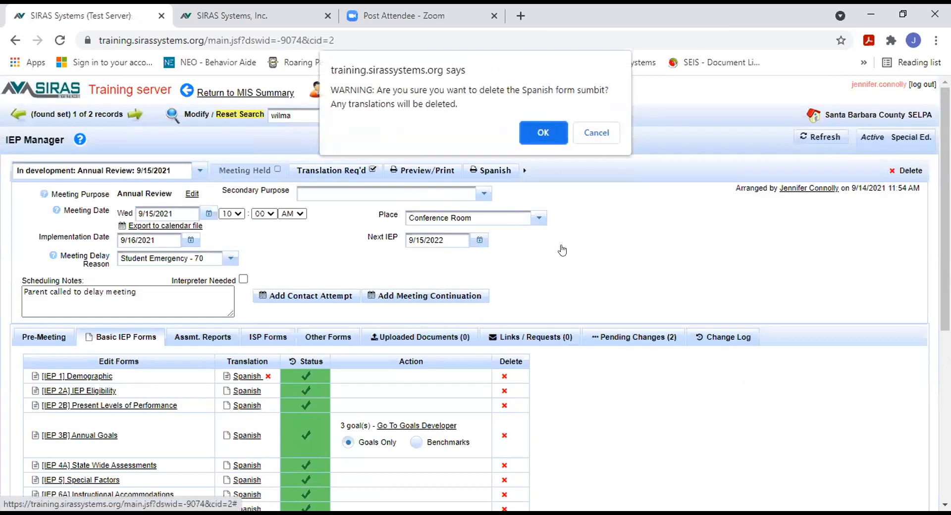
click(595, 132)
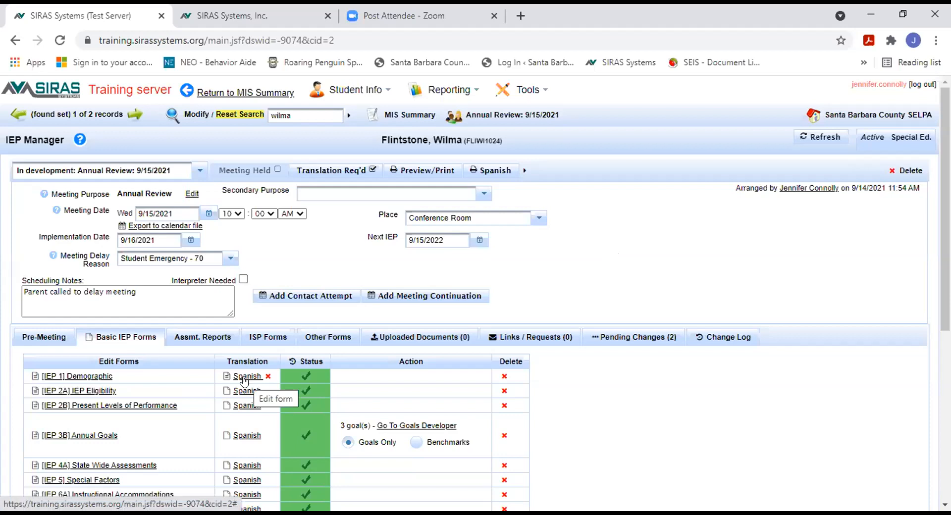
click(371, 169)
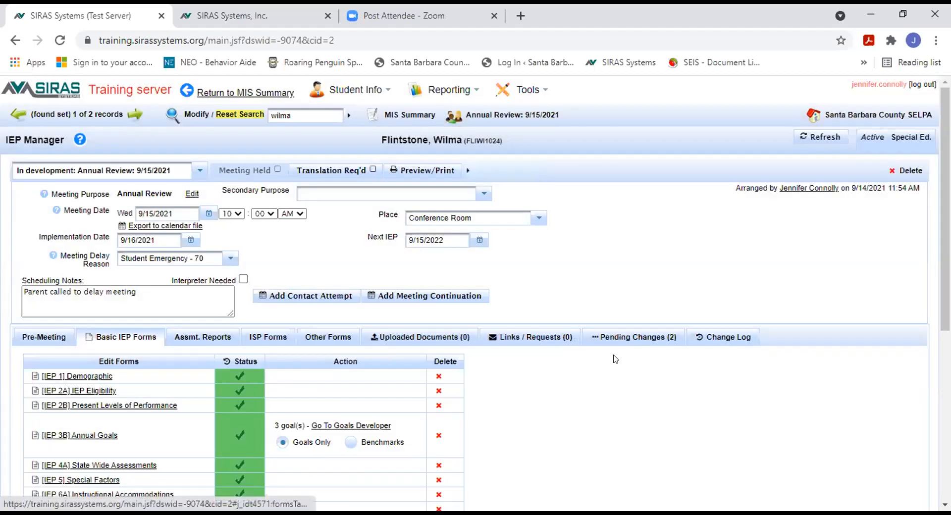
Look through the Basic IEP Forms, and create a Parent/Guardian/Adult Student link for the pre-meeting NC 6A Notice of Meeting.
scroll(642, 358, down, 3)
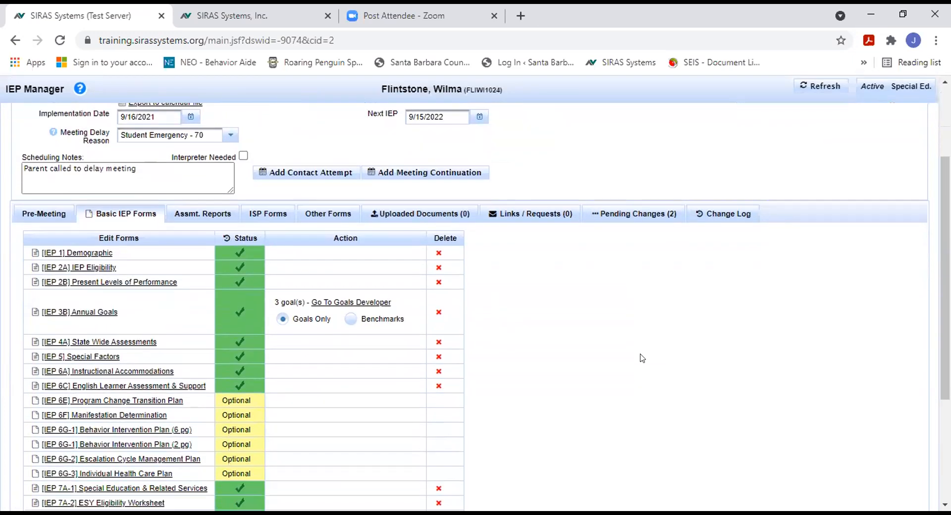
scroll(641, 354, down, 1)
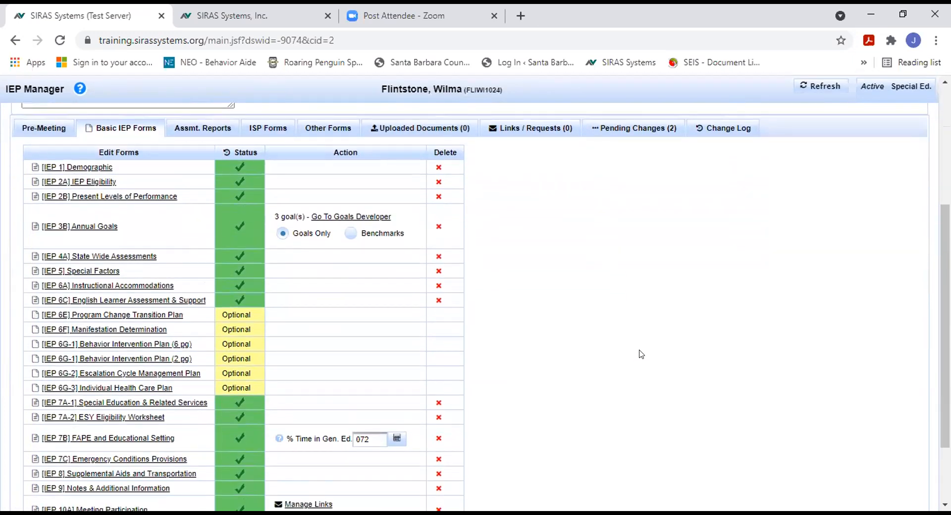
scroll(641, 354, down, 1)
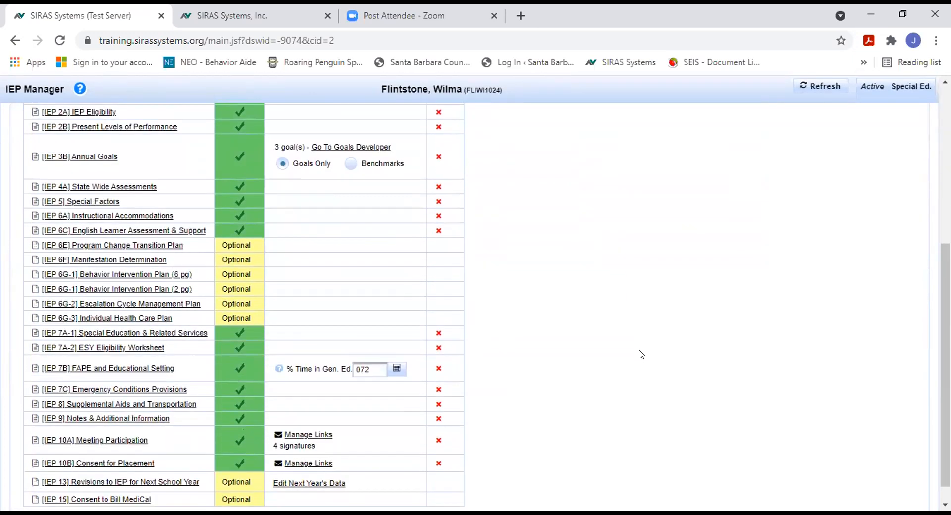
scroll(641, 354, down, 1)
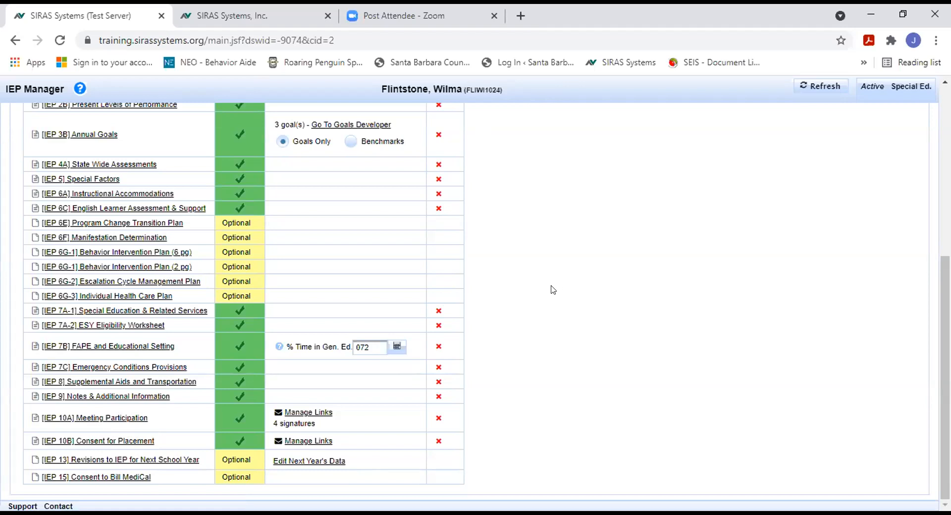
click(82, 421)
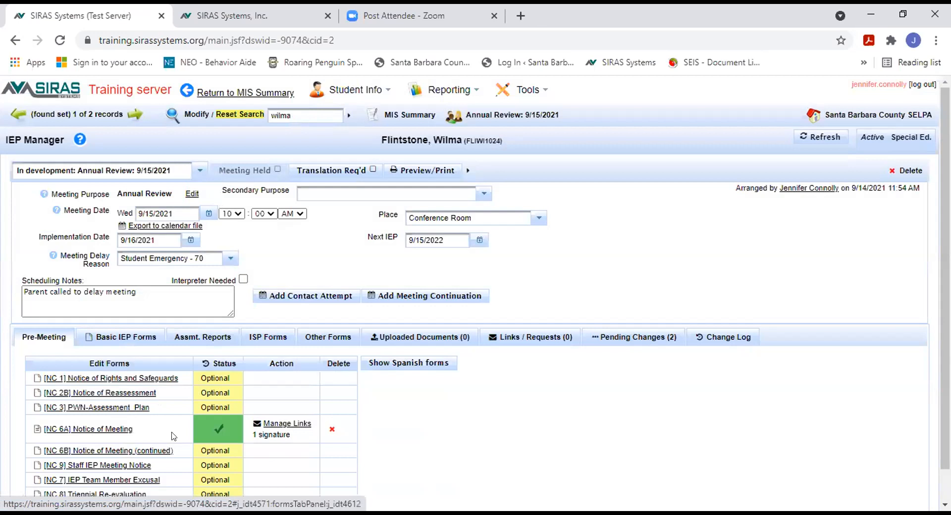
click(274, 423)
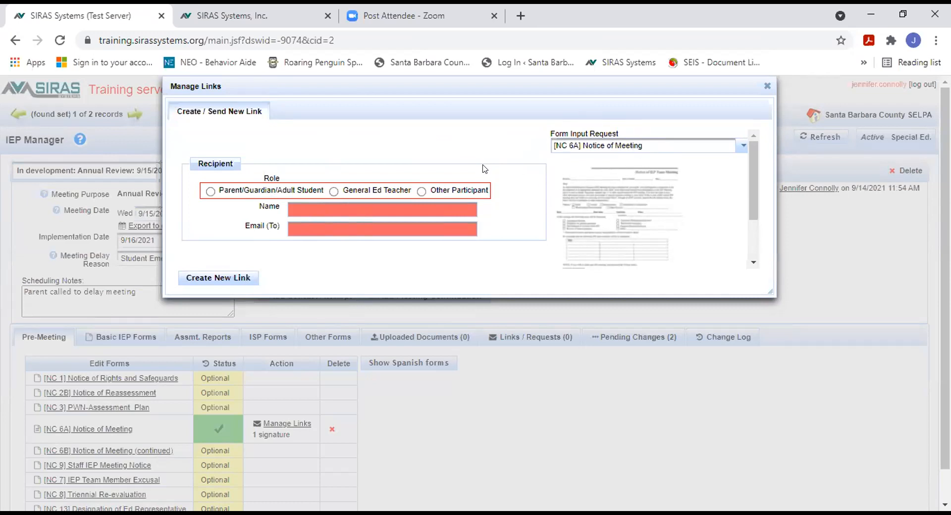
click(209, 192)
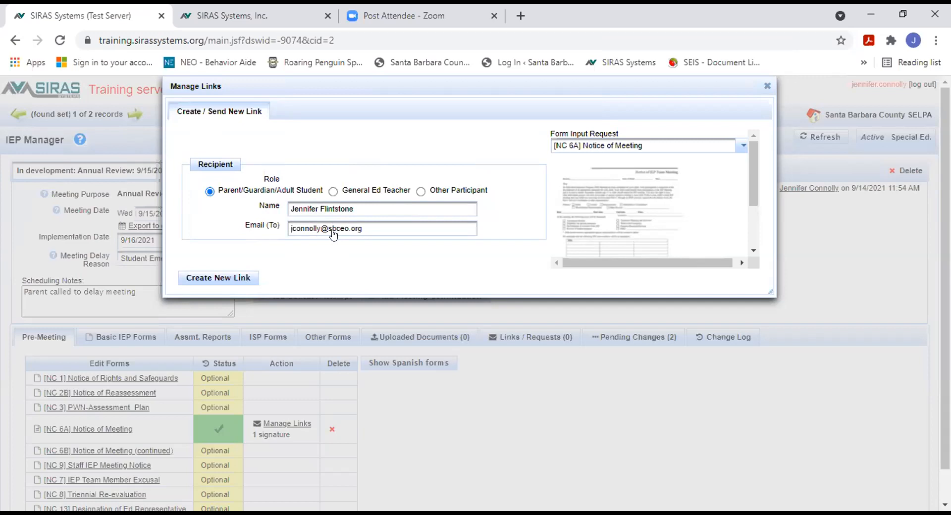
click(217, 279)
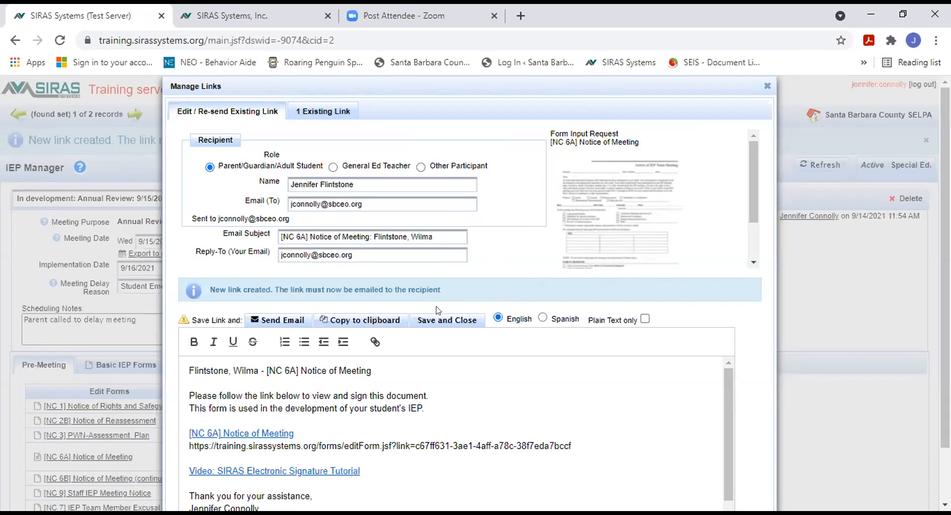
Review the English email message and form address prepared for the new Notice of Meeting link.
scroll(438, 310, down, 1)
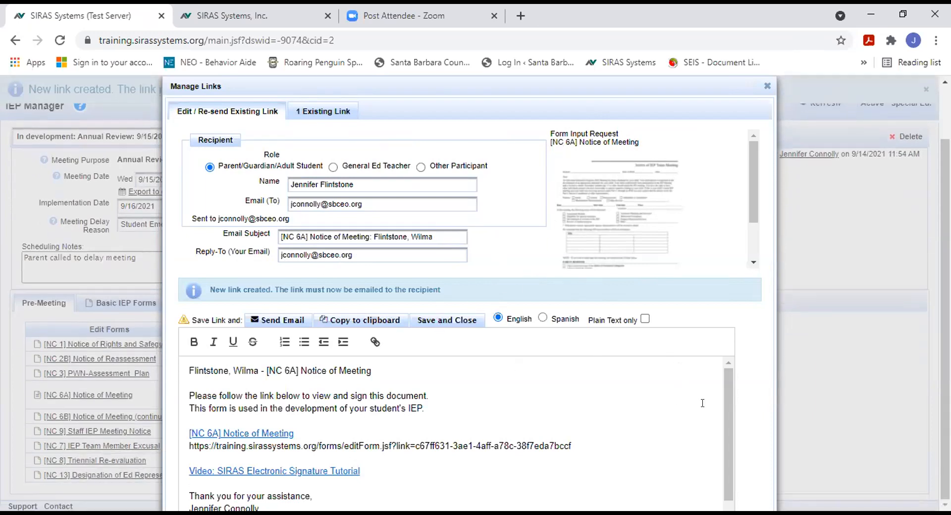
mouse_move(724, 410)
mouse_down()
mouse_move(725, 423)
mouse_move(726, 402)
mouse_up()
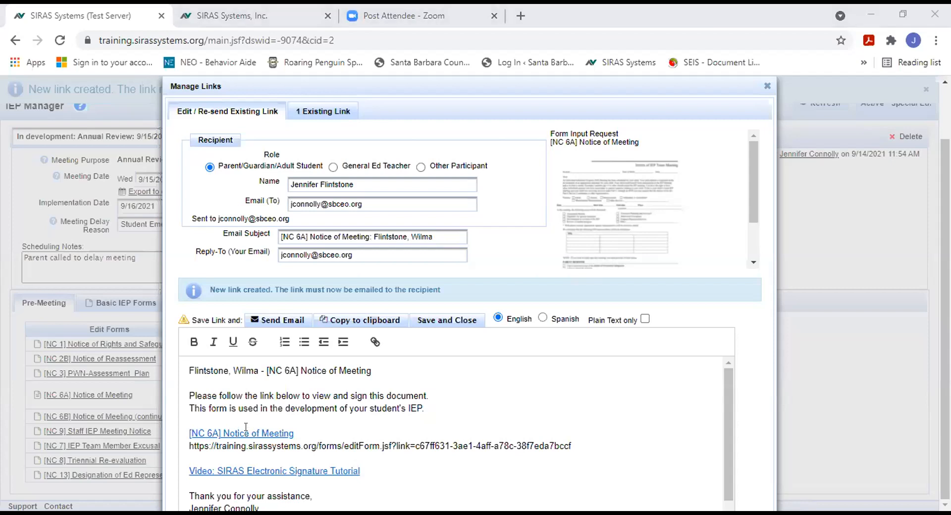
scroll(352, 455, down, 1)
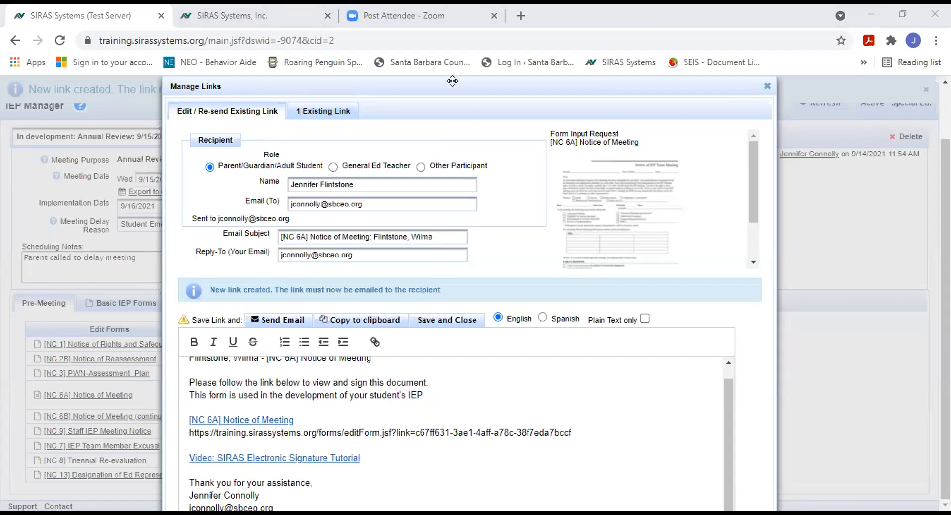
drag(452, 81, 450, 81)
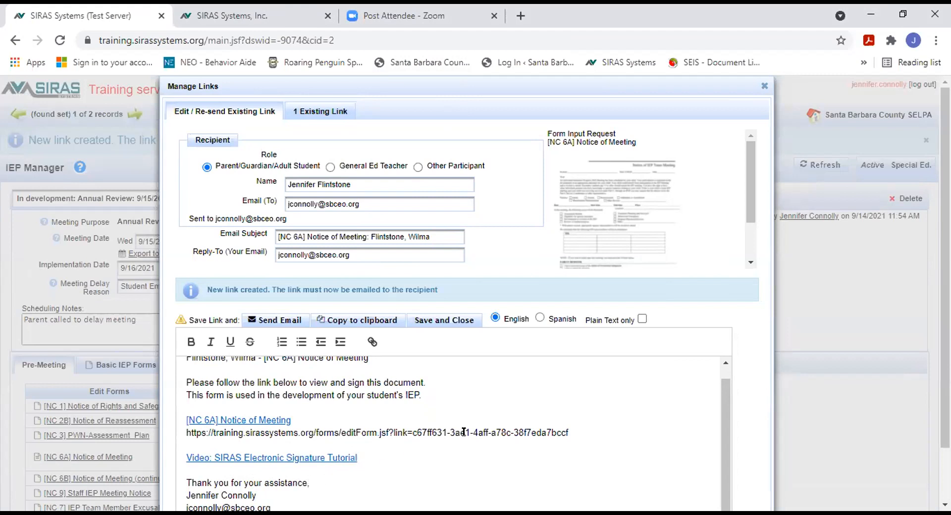
scroll(463, 433, up, 1)
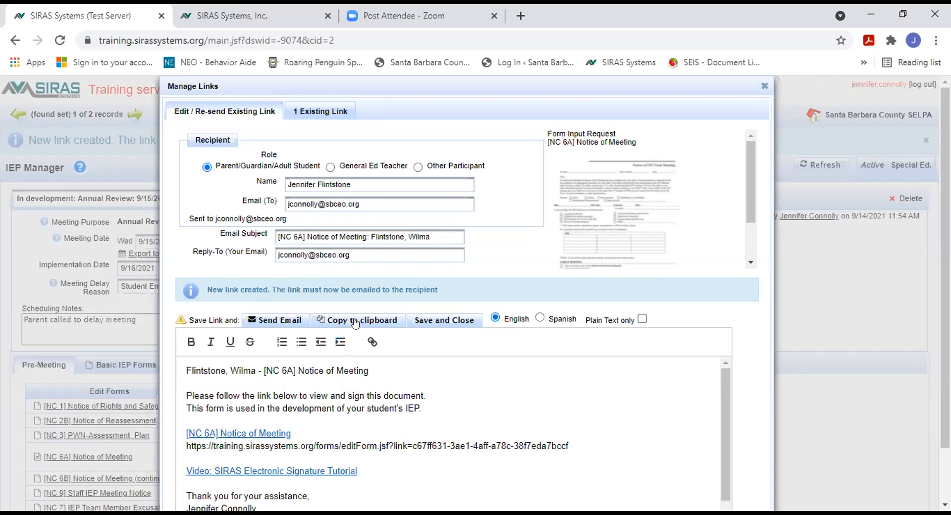
Switch the Notice of Meeting link email to Spanish, review its message, and close Manage Links without sending it.
click(539, 317)
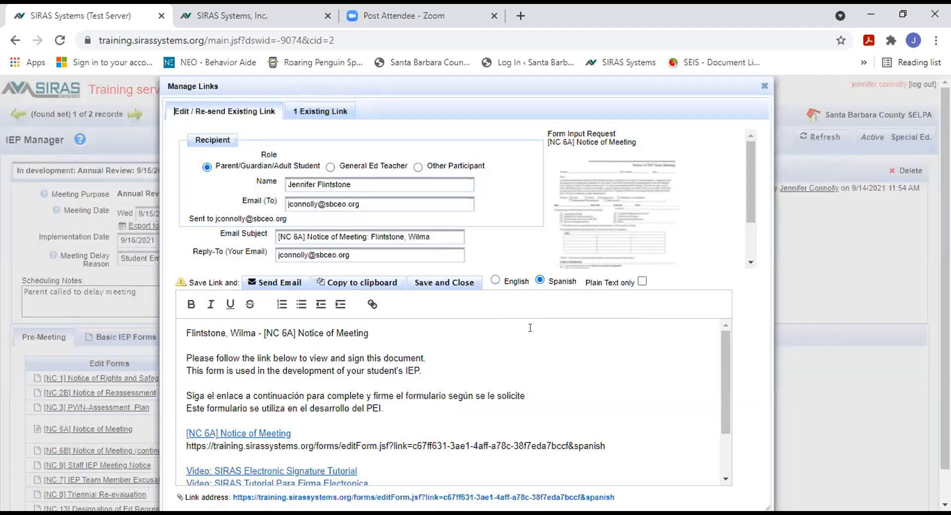
scroll(510, 381, down, 3)
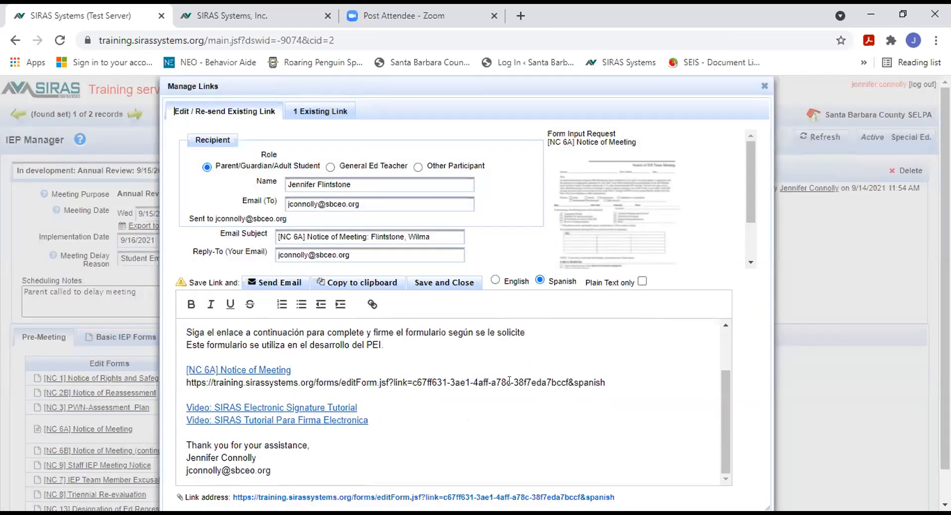
scroll(509, 379, up, 3)
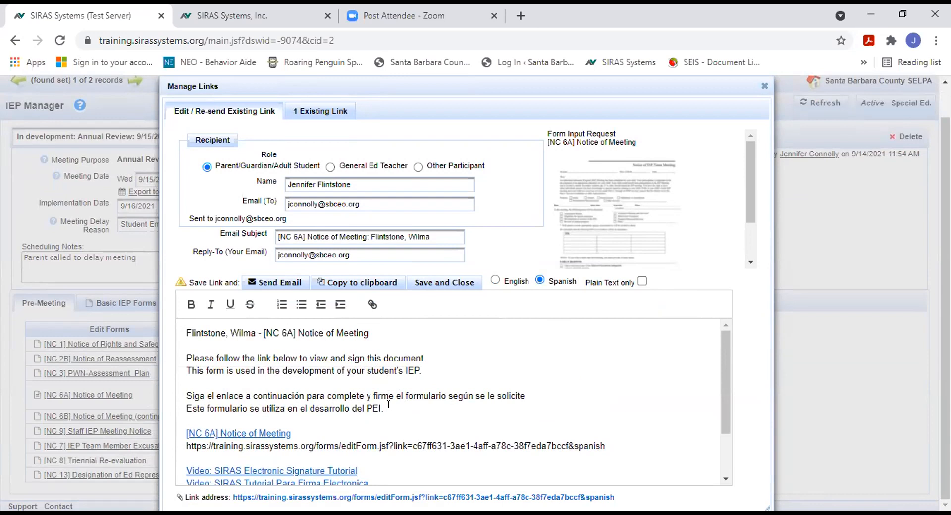
scroll(388, 403, down, 3)
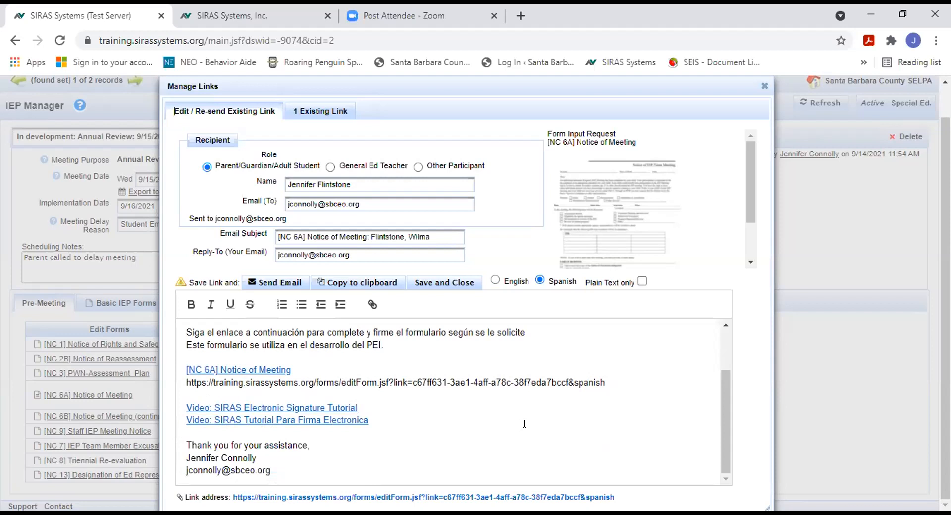
scroll(524, 424, up, 3)
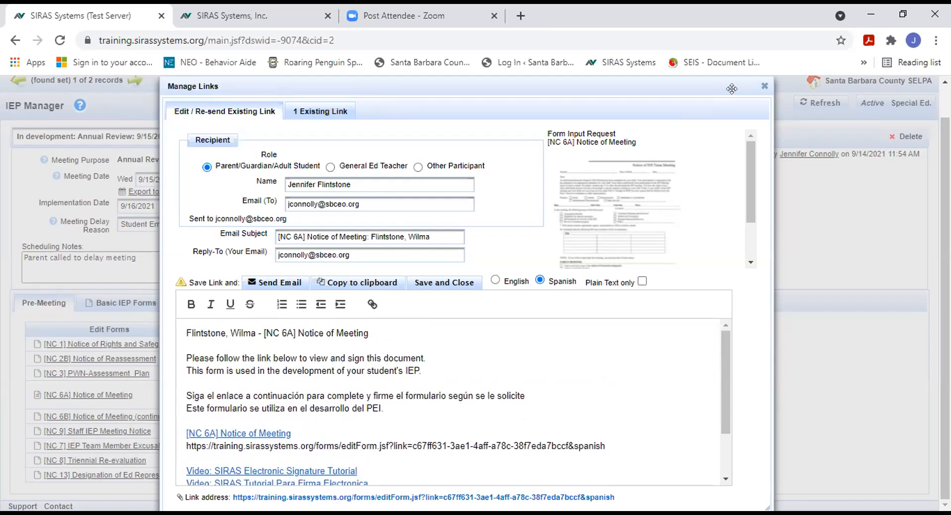
click(763, 86)
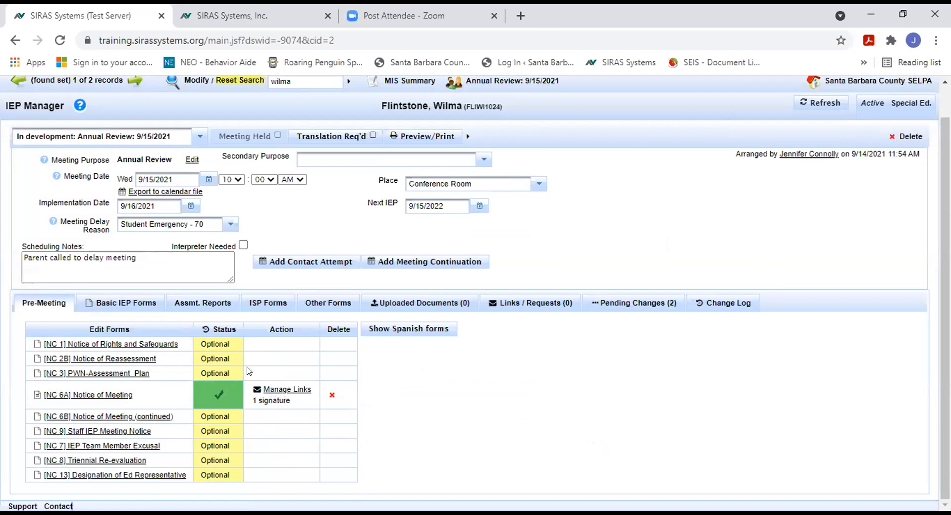
Return to the Basic IEP Forms and open the IEP 10A Meeting Participation form.
click(124, 303)
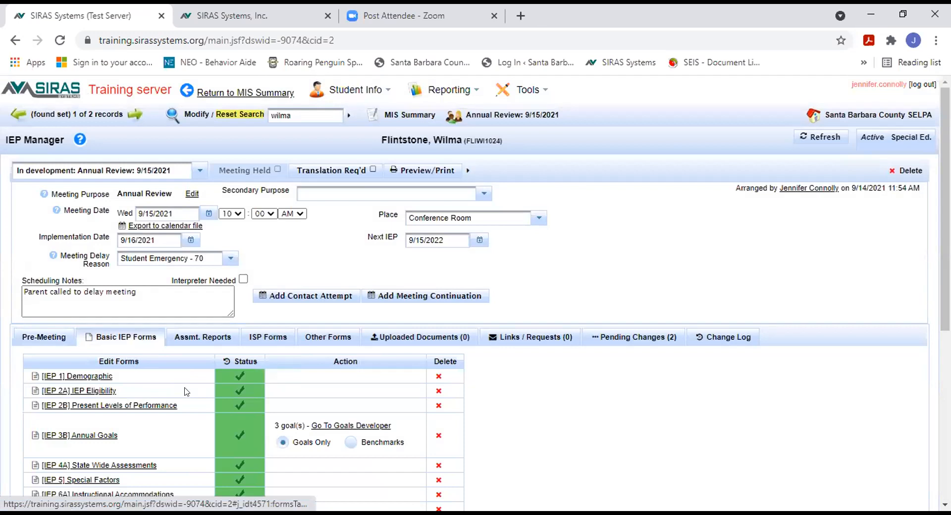
scroll(192, 391, down, 3)
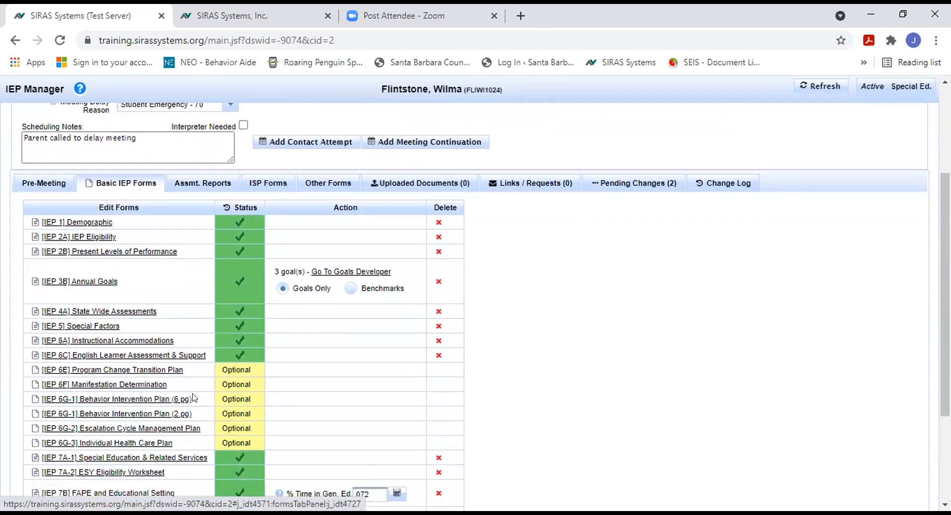
scroll(193, 398, down, 3)
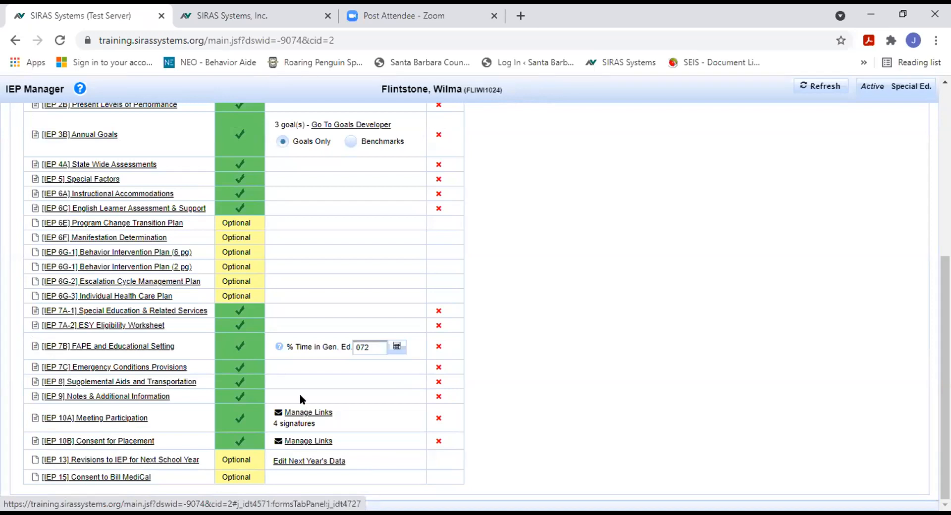
click(110, 421)
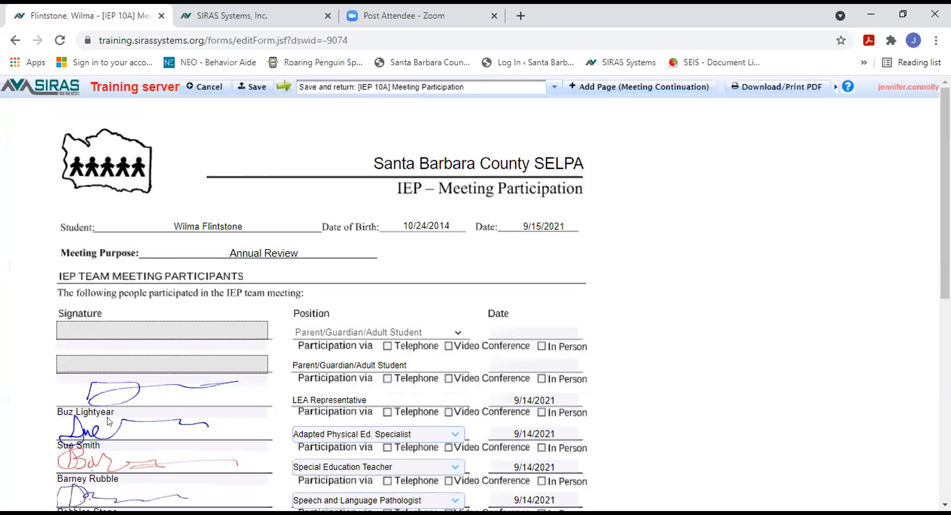
Set the position in the first empty participant row of the Meeting Participation form to Therapist.
scroll(506, 359, down, 1)
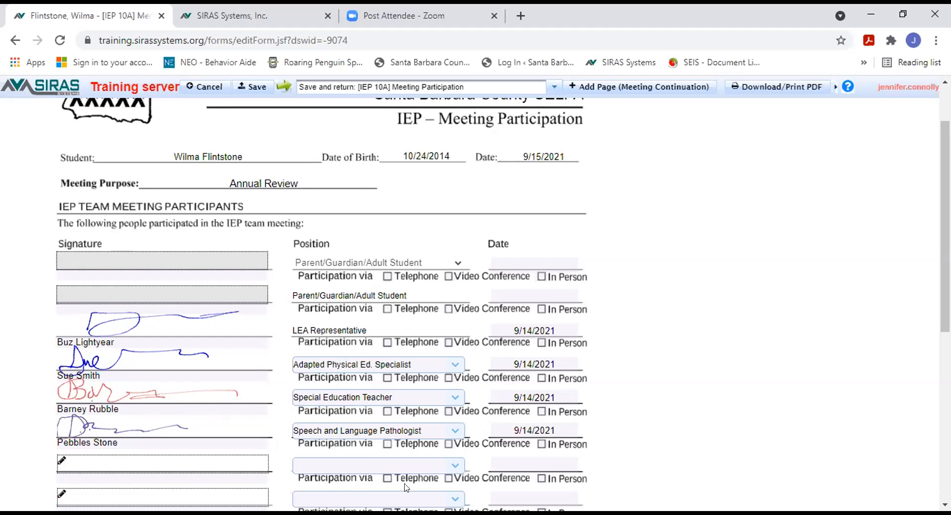
click(454, 467)
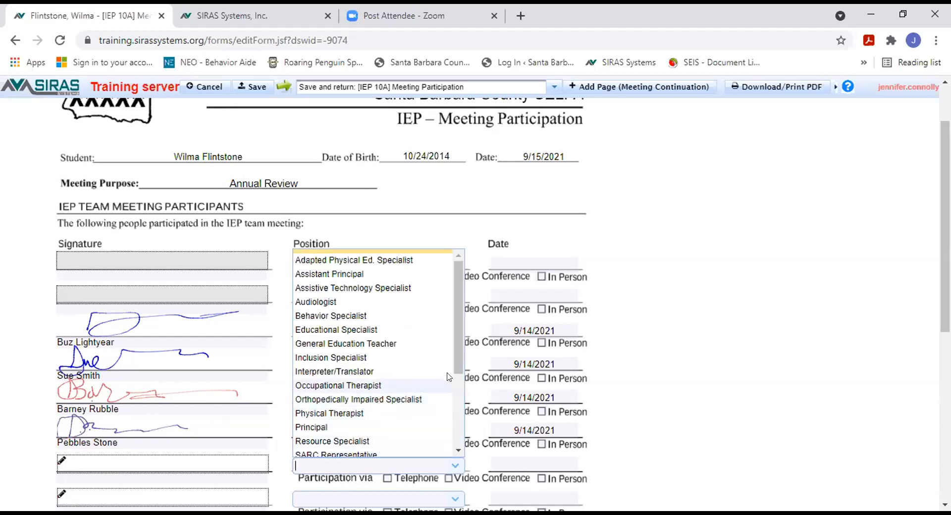
drag(456, 369, 452, 443)
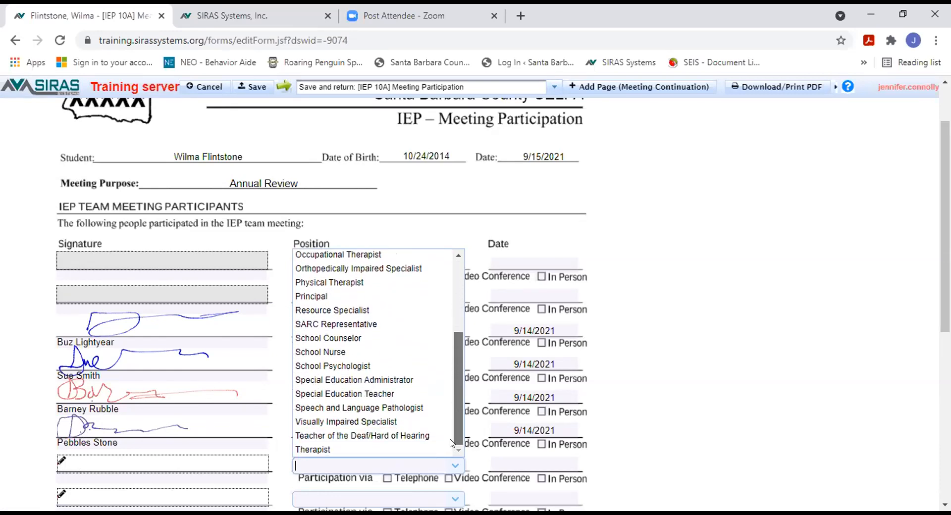
click(317, 449)
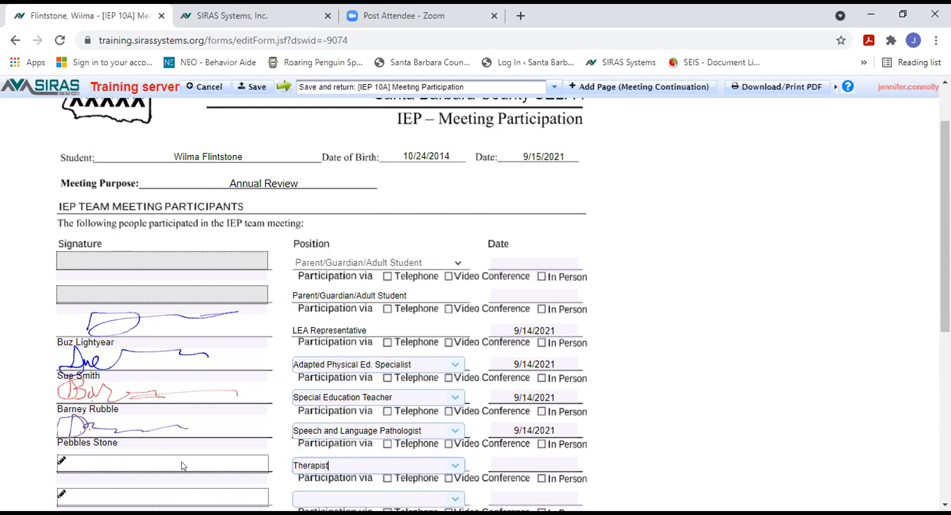
Open the signature for the Therapist row, choose a medium blue ink, and draw a signature.
click(116, 465)
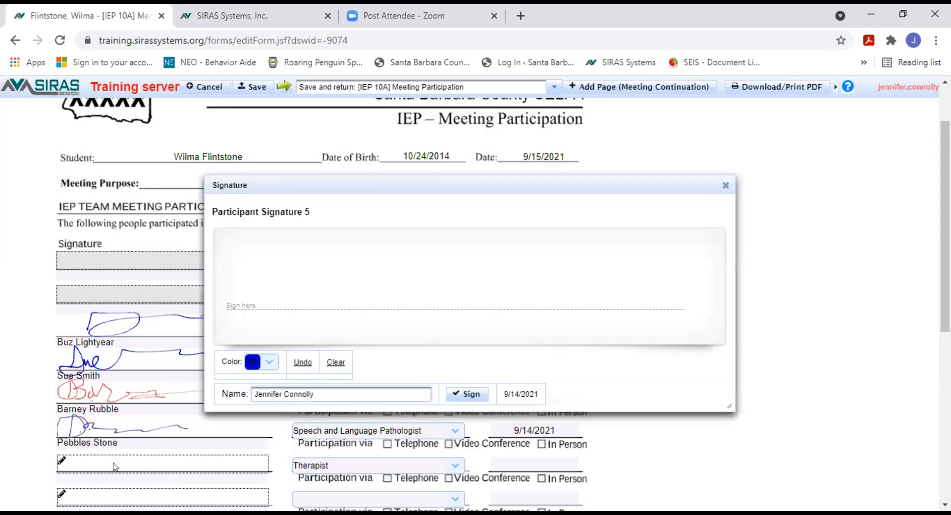
click(267, 364)
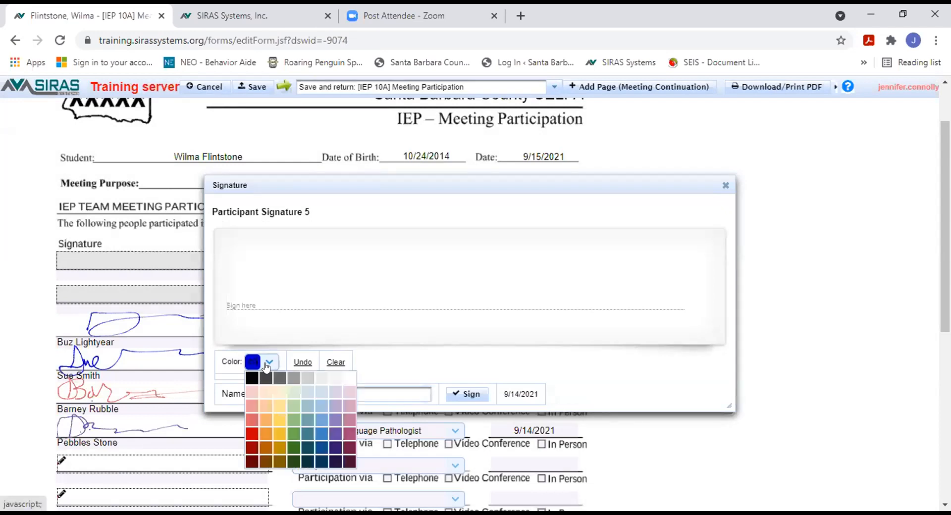
click(319, 433)
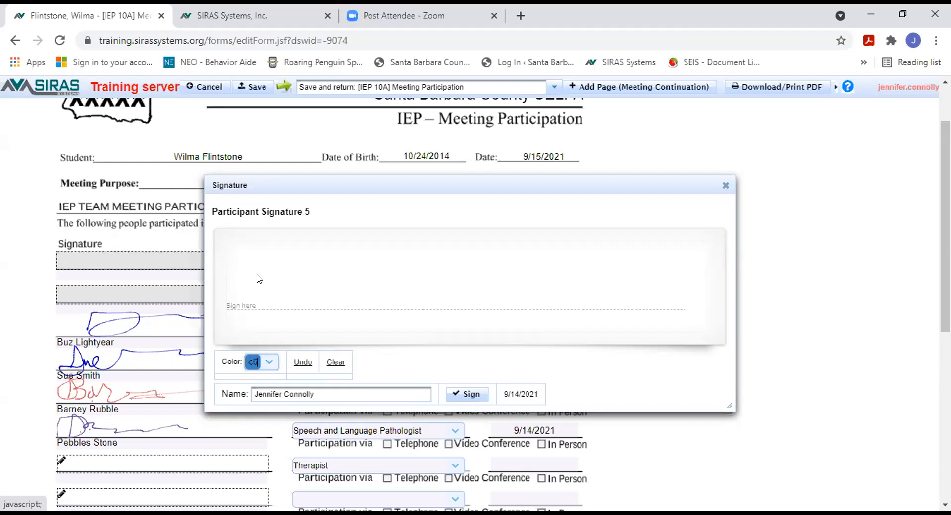
mouse_move(248, 245)
mouse_down()
mouse_move(276, 303)
mouse_move(297, 277)
mouse_move(364, 265)
mouse_move(591, 268)
mouse_up()
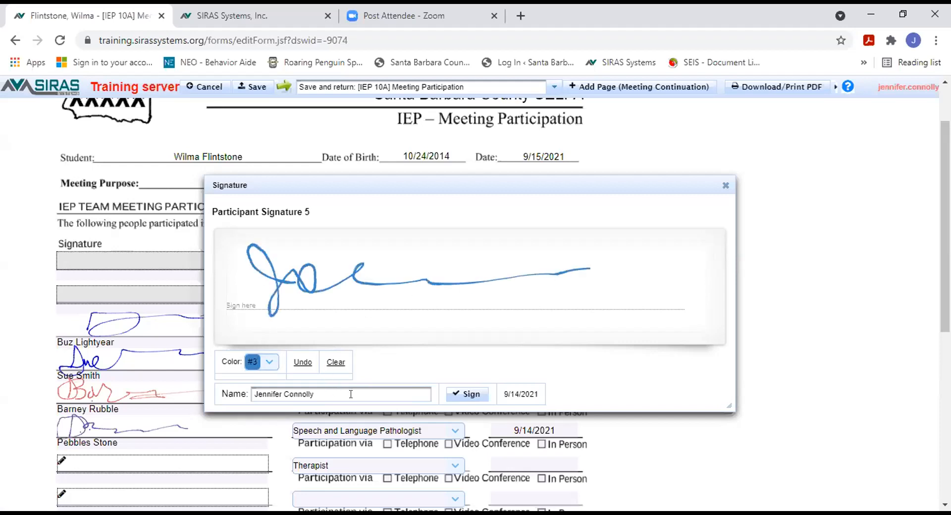
Clear the drawn signature, redraw it in the same blue, and sign the Therapist row with the prefilled name.
click(338, 366)
drag(240, 286, 296, 292)
mouse_move(274, 334)
mouse_down()
mouse_move(391, 282)
mouse_move(586, 296)
mouse_up()
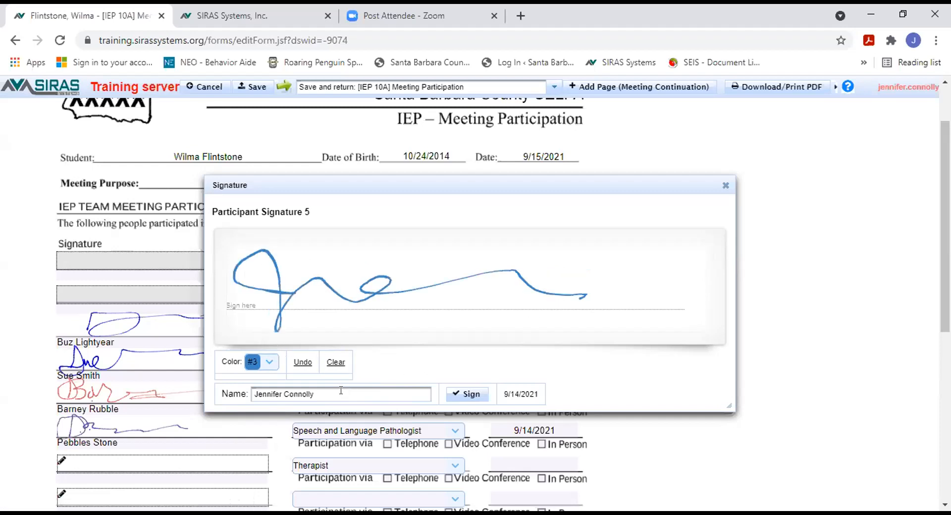
drag(341, 392, 251, 394)
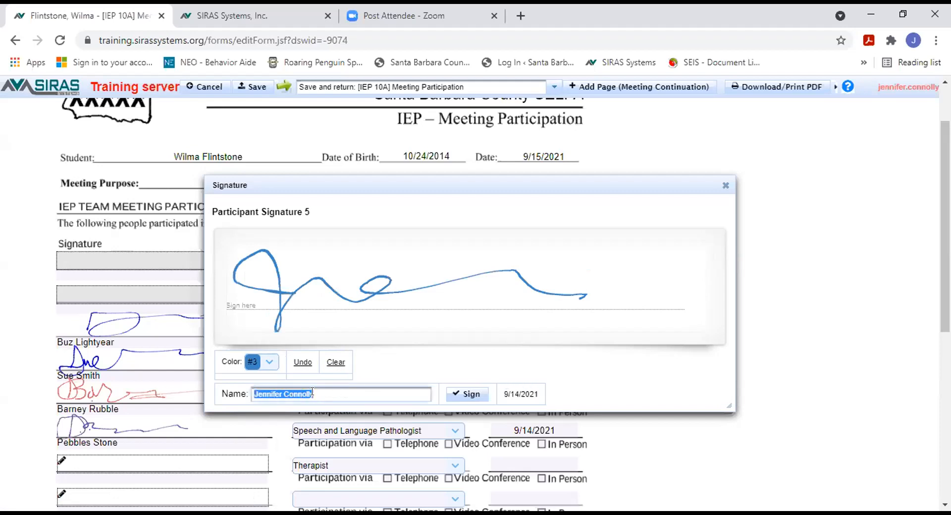
click(463, 396)
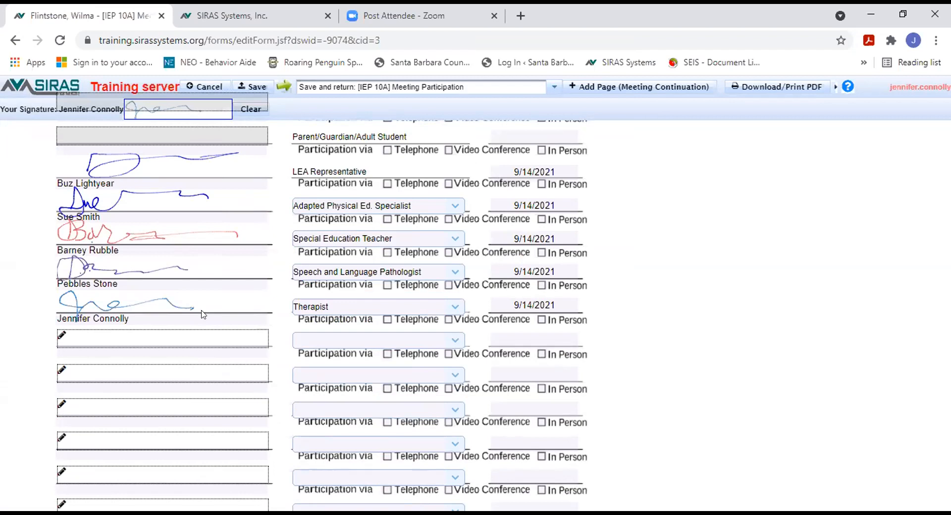
Save the Meeting Participation form, return to the forms list, and open the IEP 10B Consent for Placement form.
scroll(214, 343, up, 3)
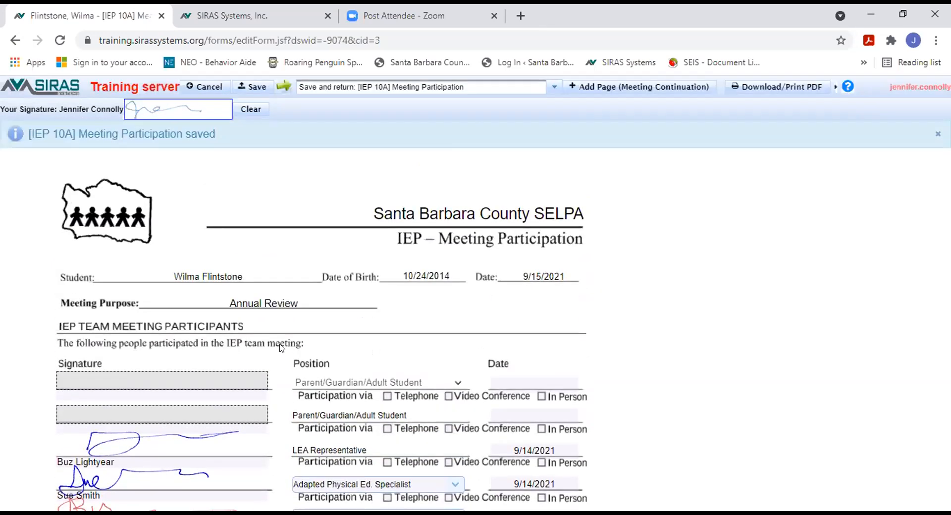
click(277, 86)
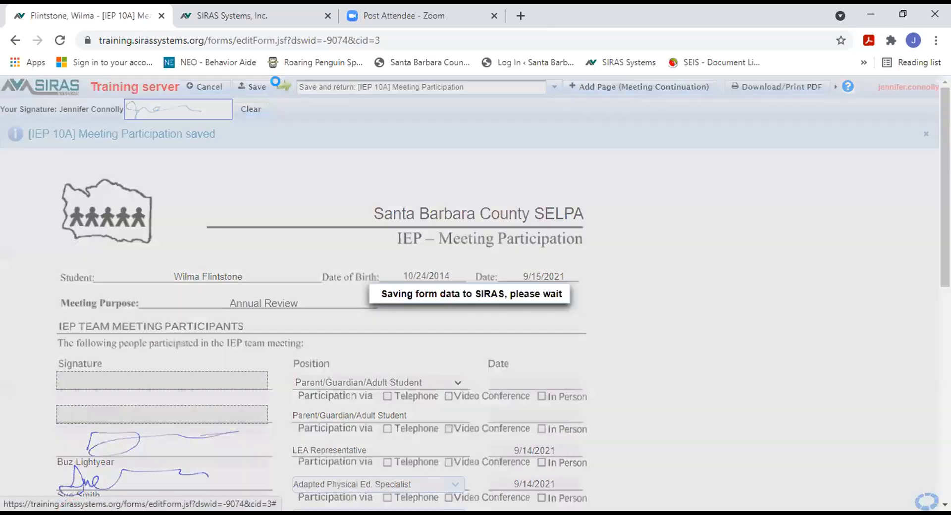
scroll(284, 212, down, 6)
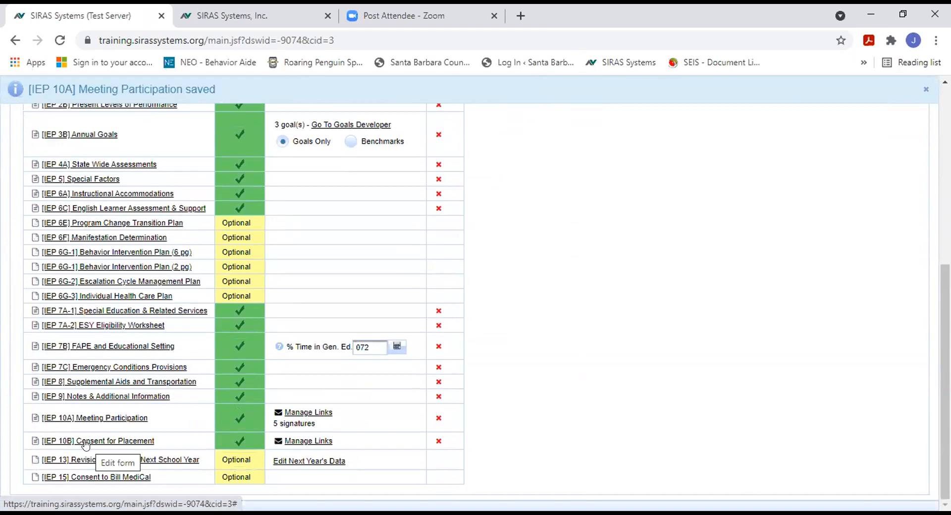
click(86, 444)
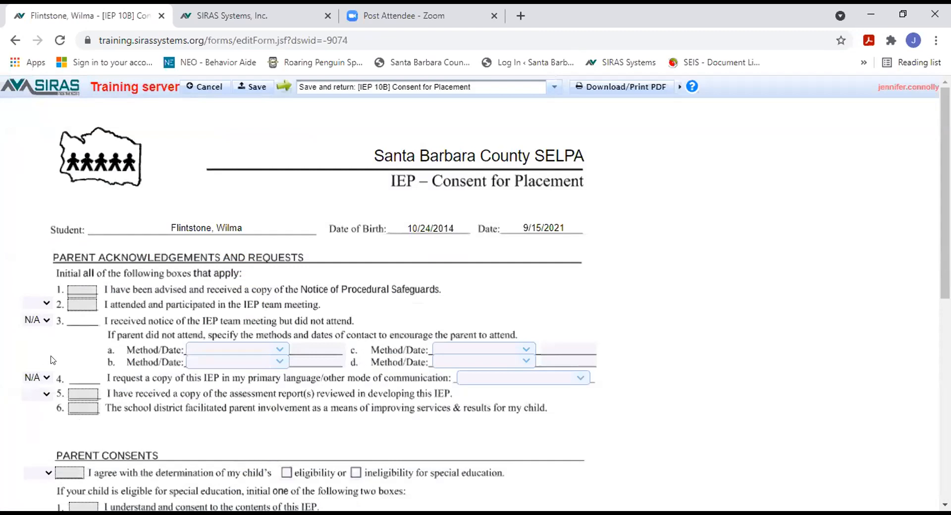
Try the options for parent acknowledgement 3 about not attending the meeting, and keep N/A selected.
click(41, 322)
click(41, 334)
click(44, 323)
key(Return)
Set the requested IEP language in acknowledgement 4 to Indonesian and mark acknowledgement 5 about assessment reports as N/A.
click(581, 378)
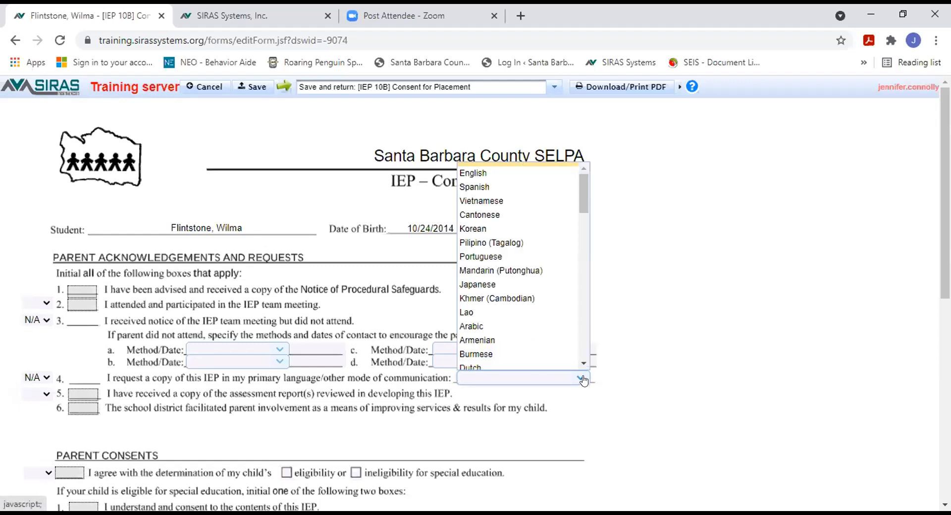
scroll(503, 337, down, 2)
scroll(503, 338, down, 5)
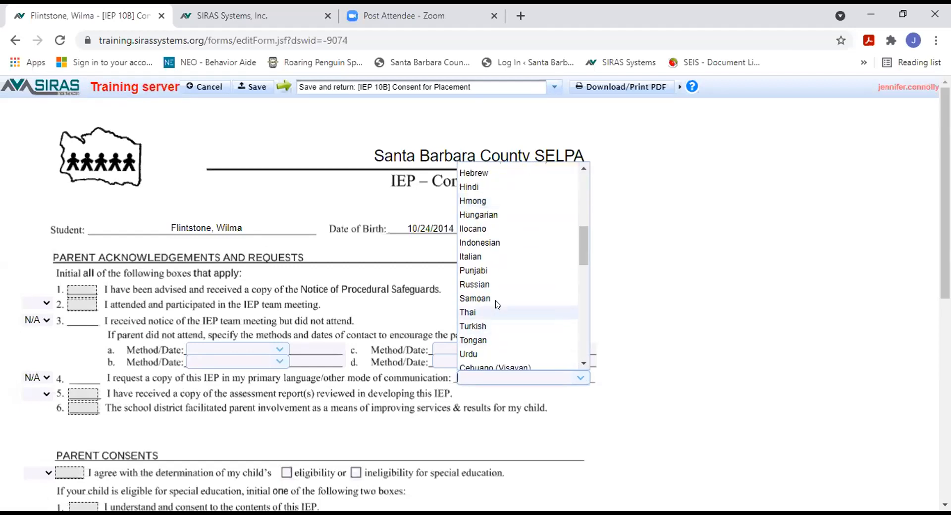
click(495, 246)
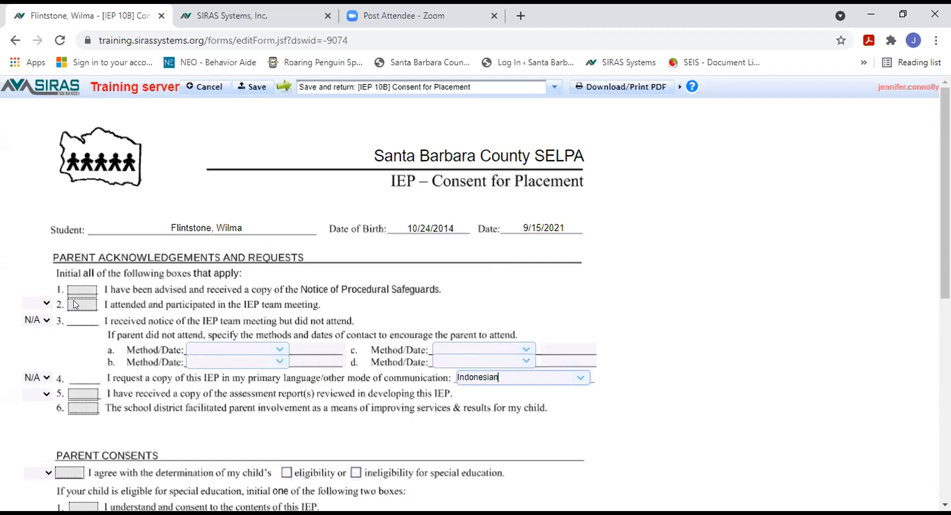
click(43, 396)
click(35, 421)
Review the consent and signature sections, check the first parent signature's unlock confirmation, and close it without unlocking.
scroll(666, 324, down, 3)
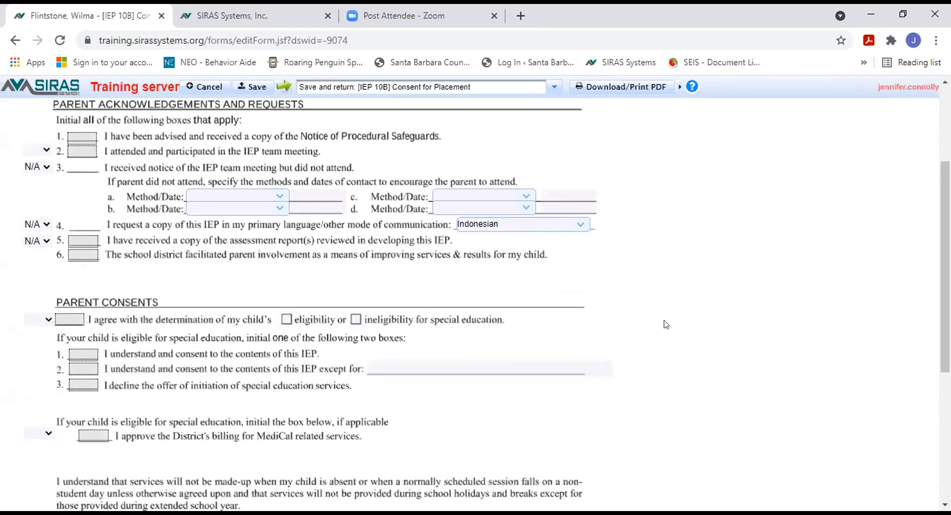
scroll(666, 324, down, 3)
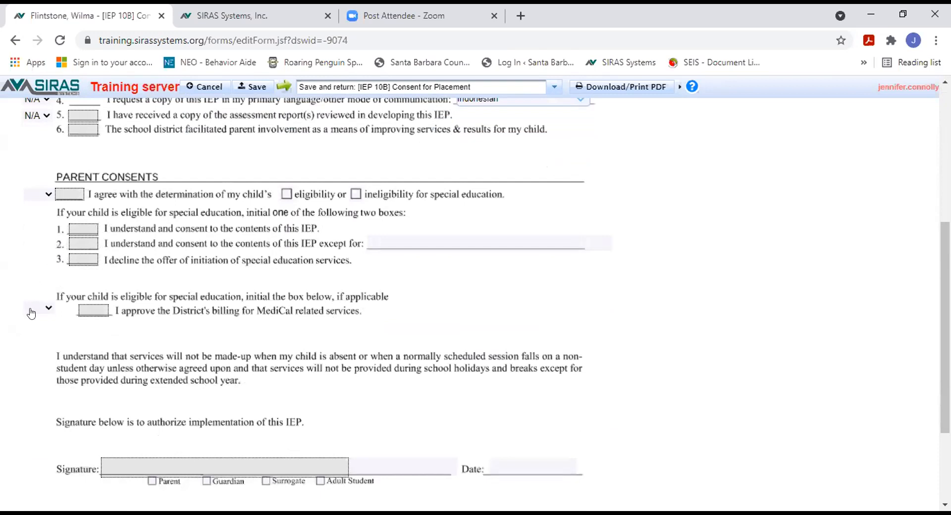
scroll(31, 313, down, 3)
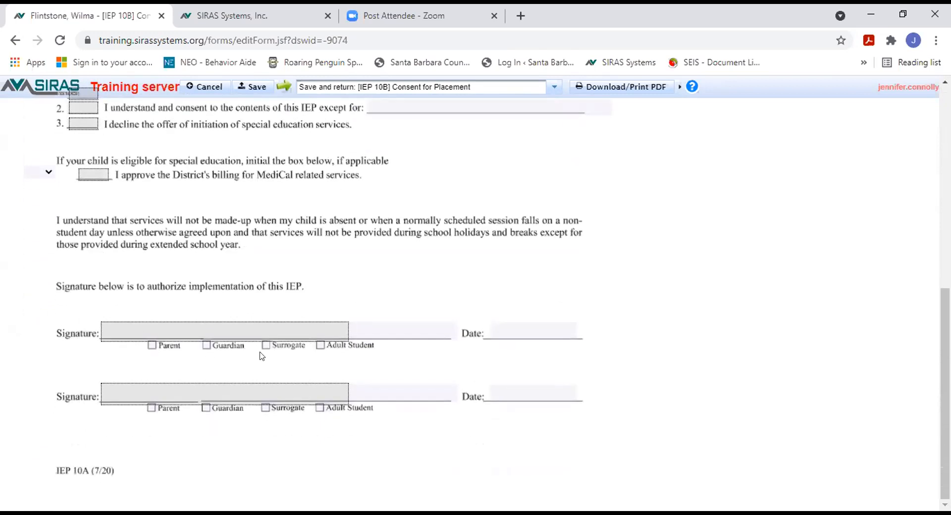
click(114, 333)
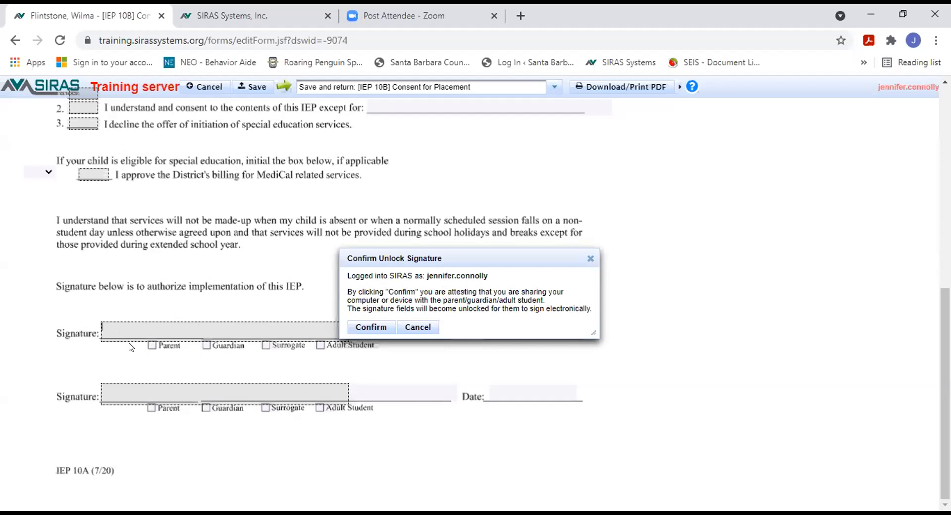
click(589, 260)
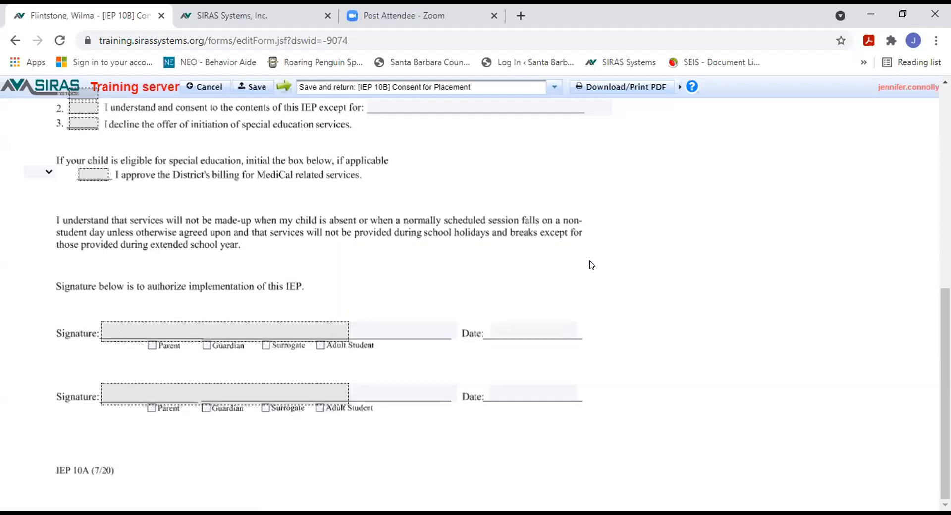
click(399, 332)
Open the parent initials for acknowledgement 2, attending the IEP meeting, and confirm unlocking the parent signature fields.
scroll(263, 358, up, 15)
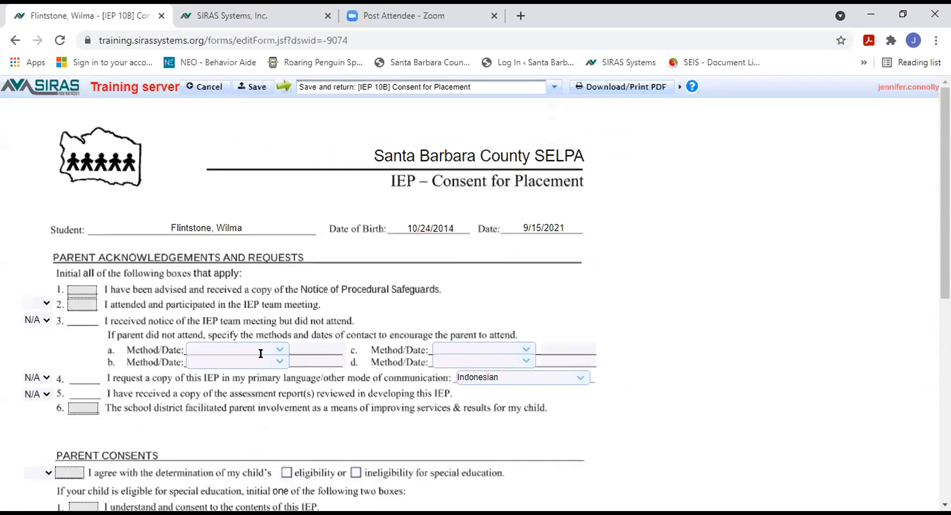
click(71, 306)
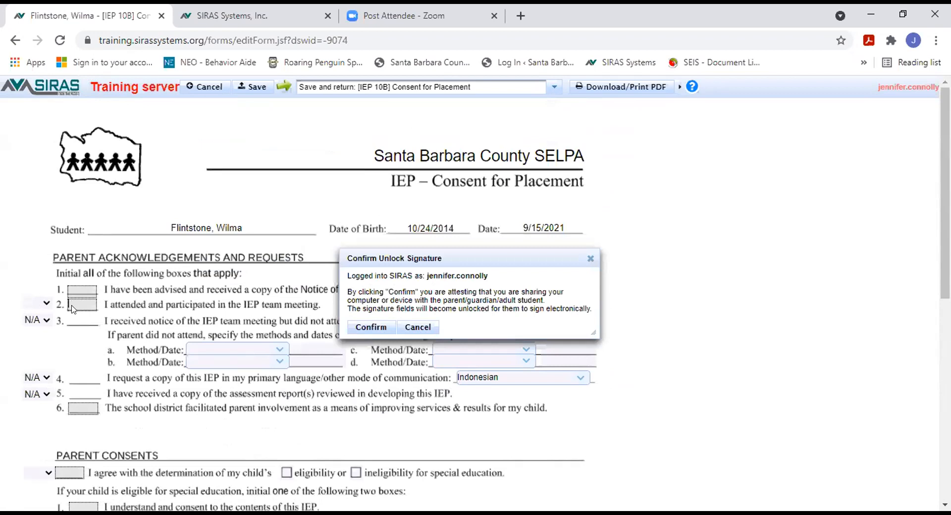
click(354, 327)
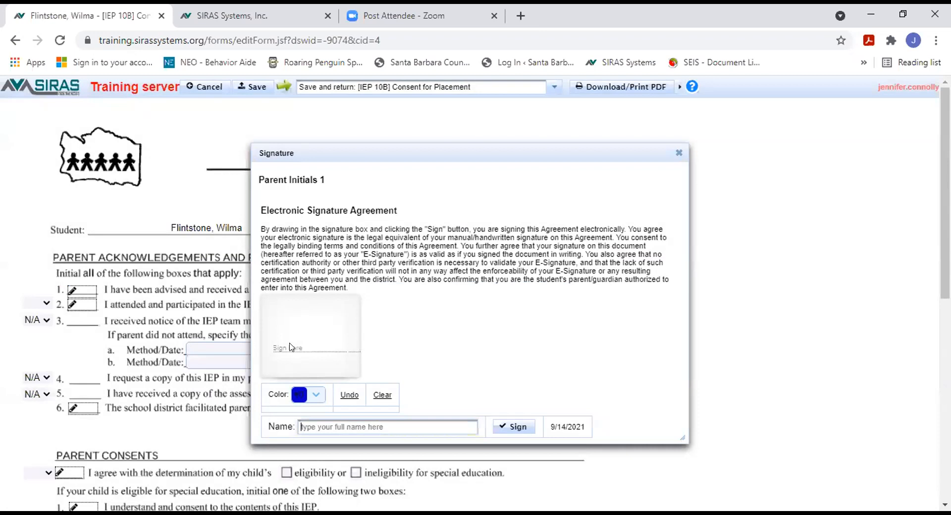
Draw the parent's initials for Parent Initials 1, enter the parent's full name and sign.
mouse_move(294, 348)
mouse_down()
mouse_move(299, 331)
mouse_move(296, 354)
mouse_up()
mouse_move(299, 342)
mouse_down()
mouse_move(303, 329)
mouse_move(324, 335)
mouse_move(303, 357)
mouse_up()
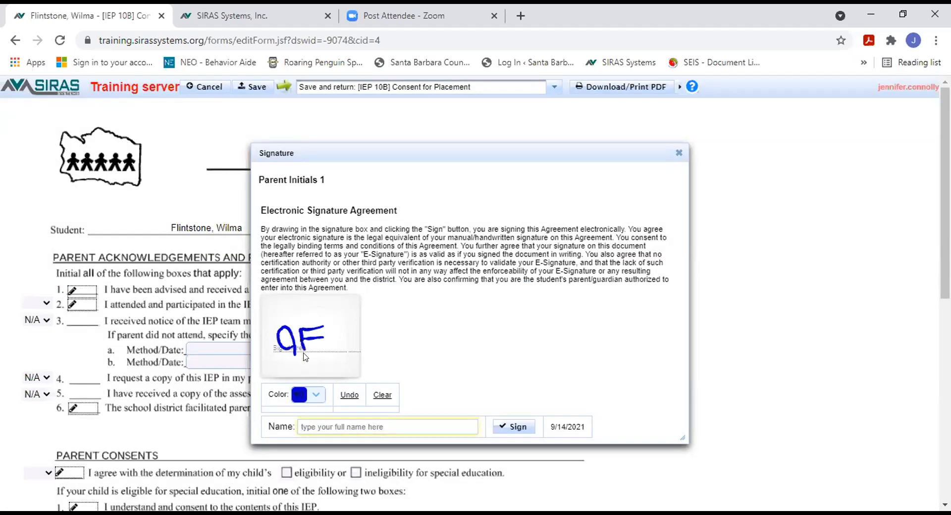
click(342, 426)
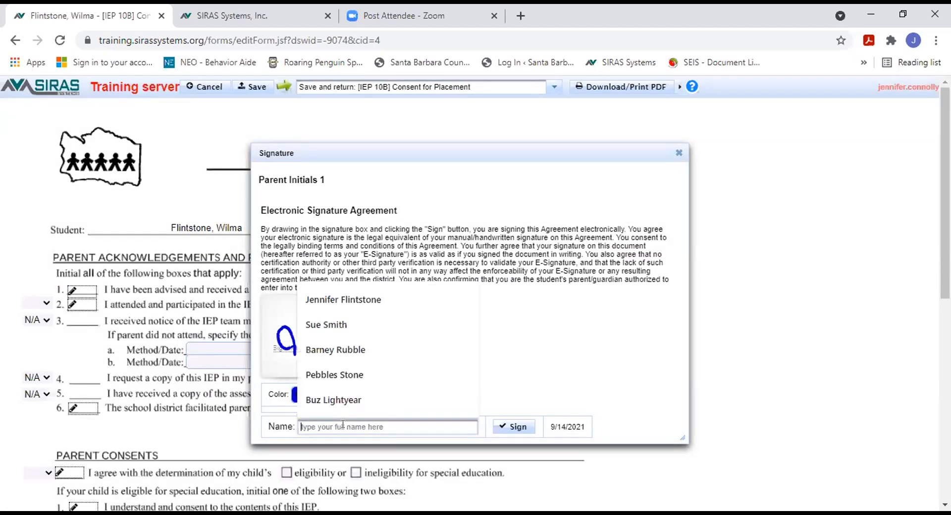
text(Jennif)
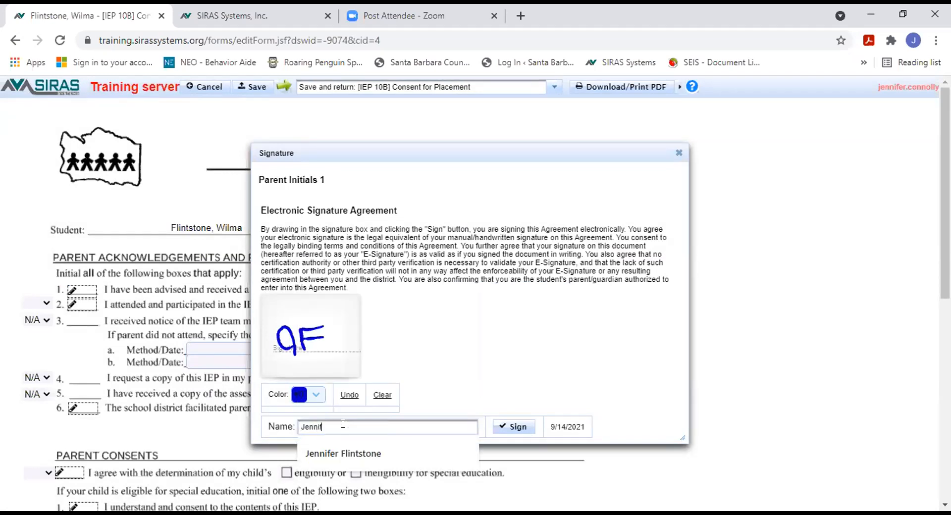
text(er Flints)
key(BackSpace)
key(BackSpace)
text(lintstone)
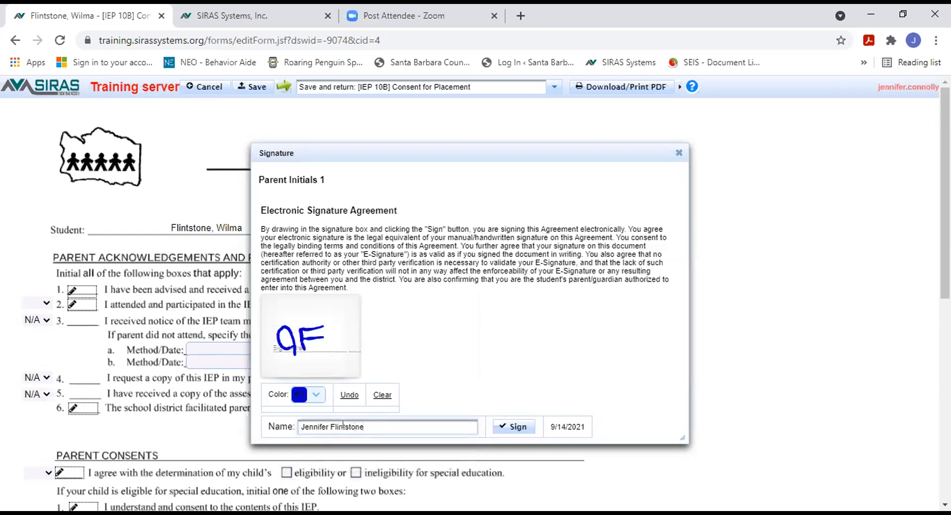
click(510, 426)
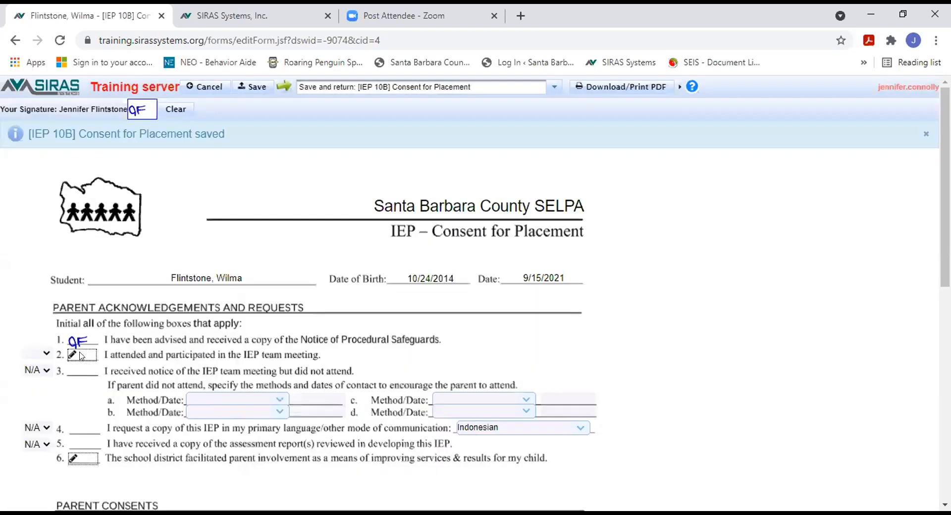
Apply the parent's initials to acknowledgements 2 and 6, the determination statement marked as eligibility, and the MediCal billing approval.
click(81, 355)
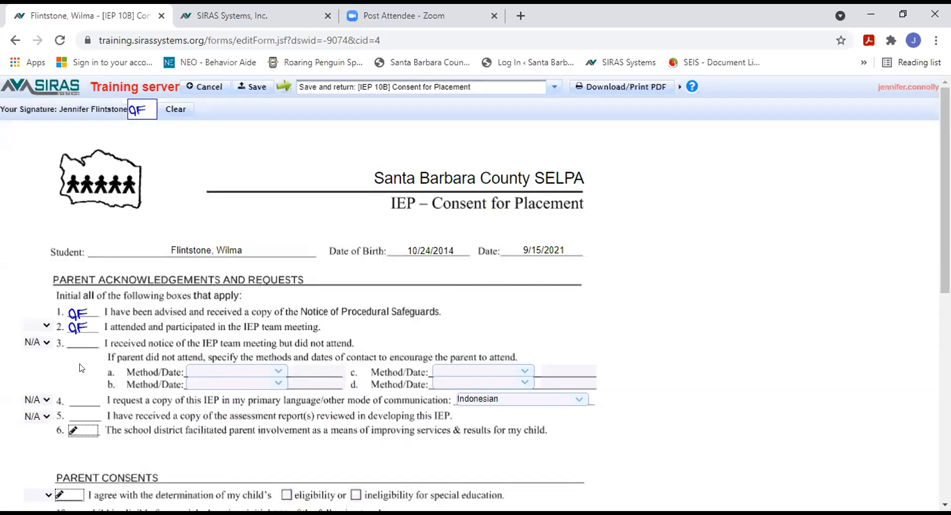
click(80, 432)
scroll(171, 437, down, 3)
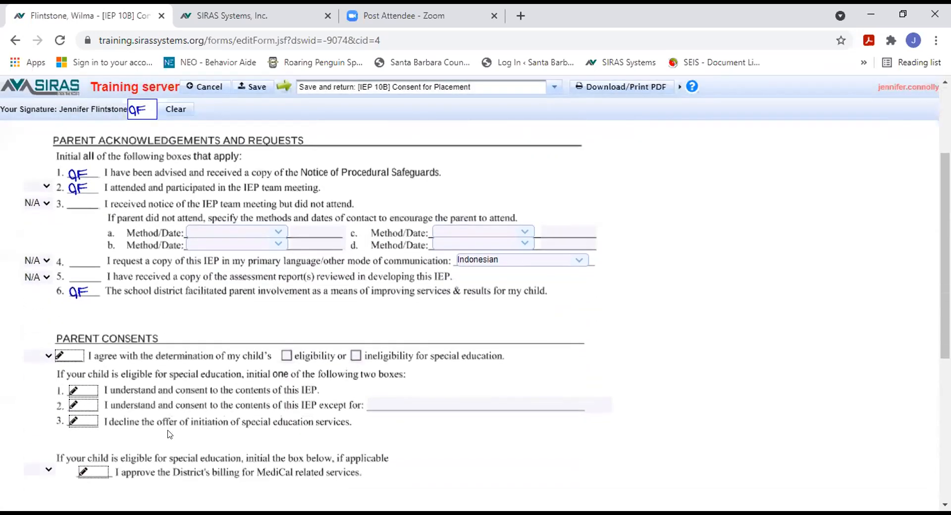
click(70, 357)
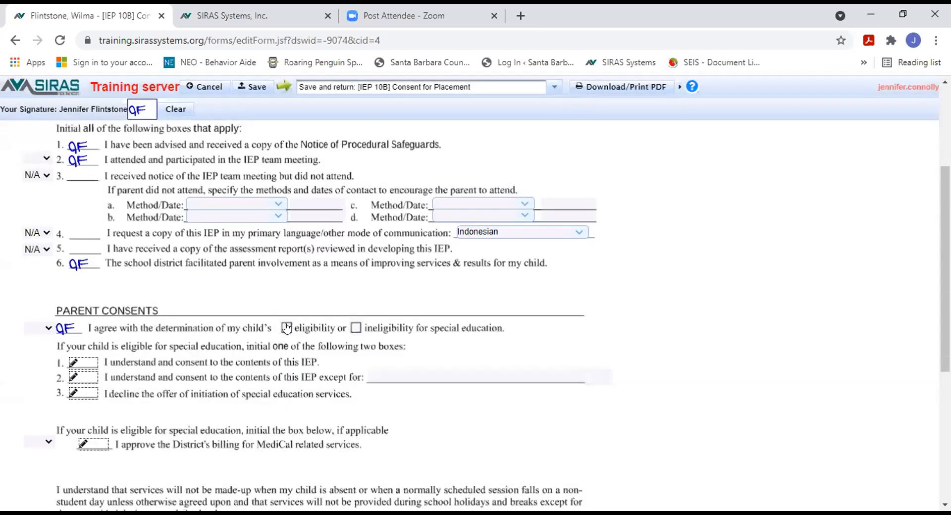
click(287, 328)
scroll(123, 391, down, 3)
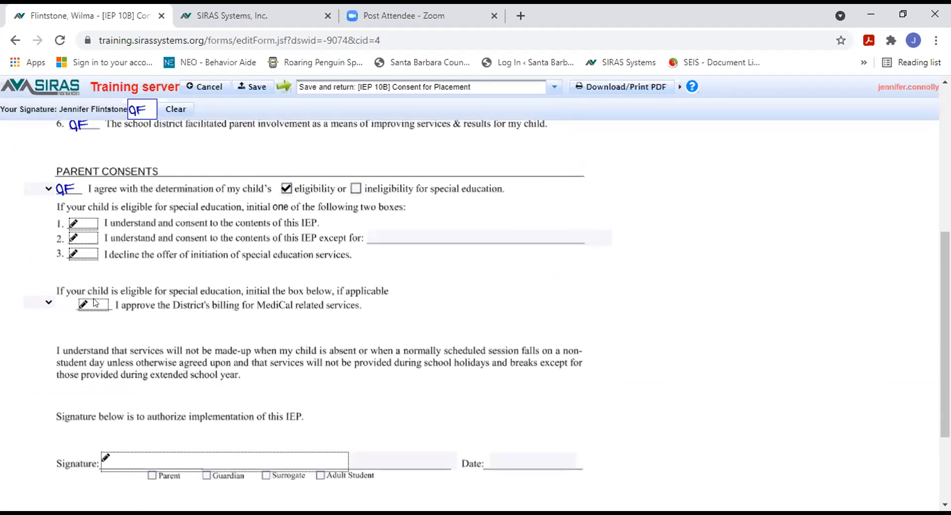
click(94, 304)
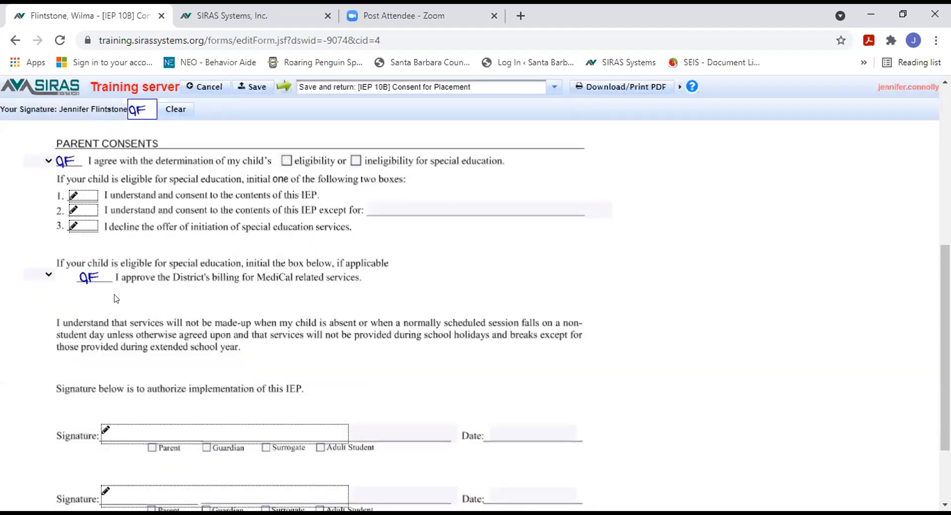
Mark the first signer as Parent and sign Parent Signature 1 with a drawn signature and the parent's full name.
click(150, 448)
click(115, 432)
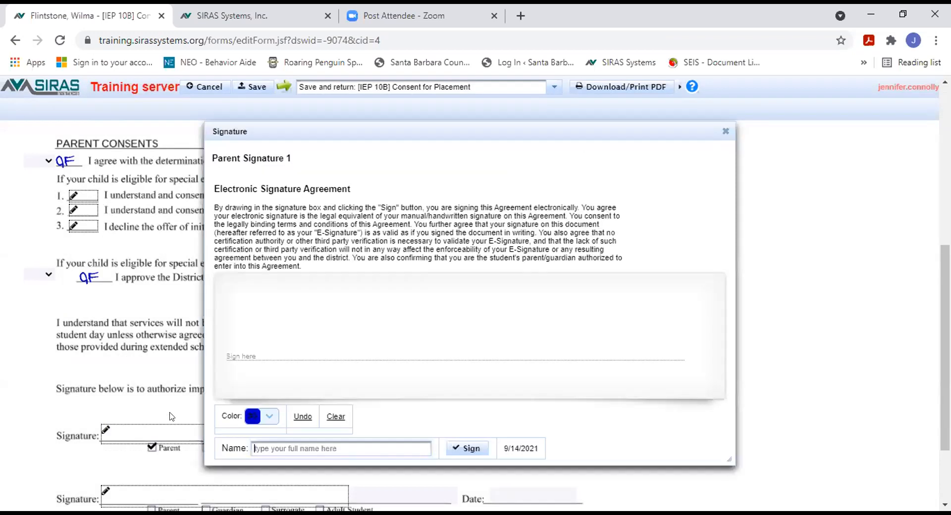
mouse_move(227, 312)
mouse_down()
mouse_move(246, 385)
mouse_move(273, 317)
mouse_move(666, 326)
mouse_up()
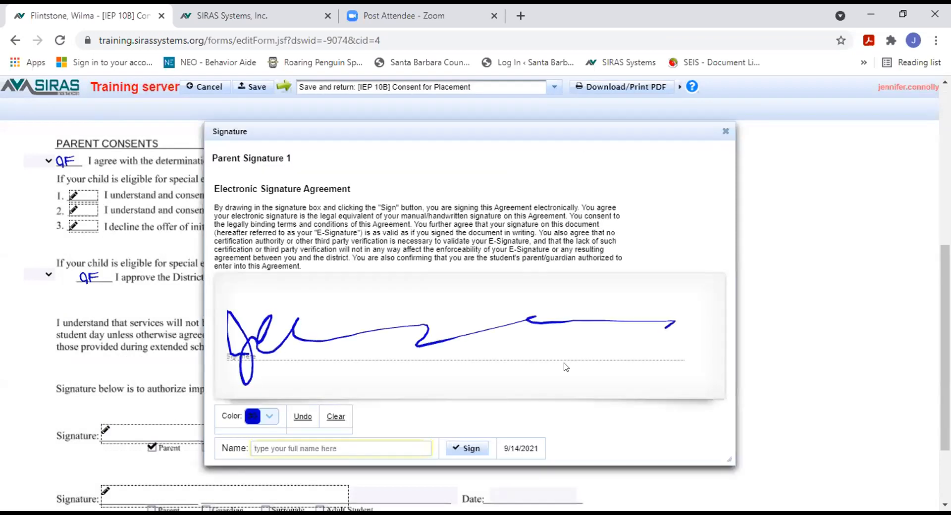
click(339, 444)
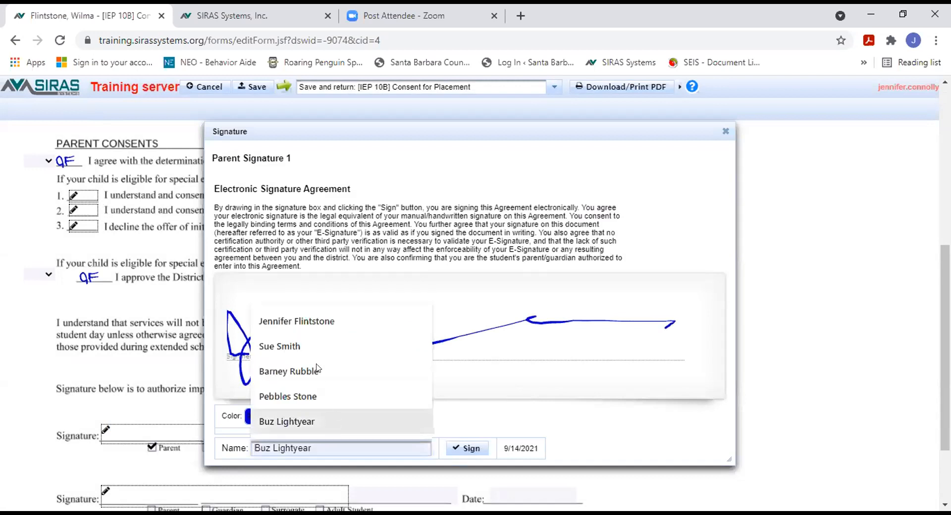
click(317, 322)
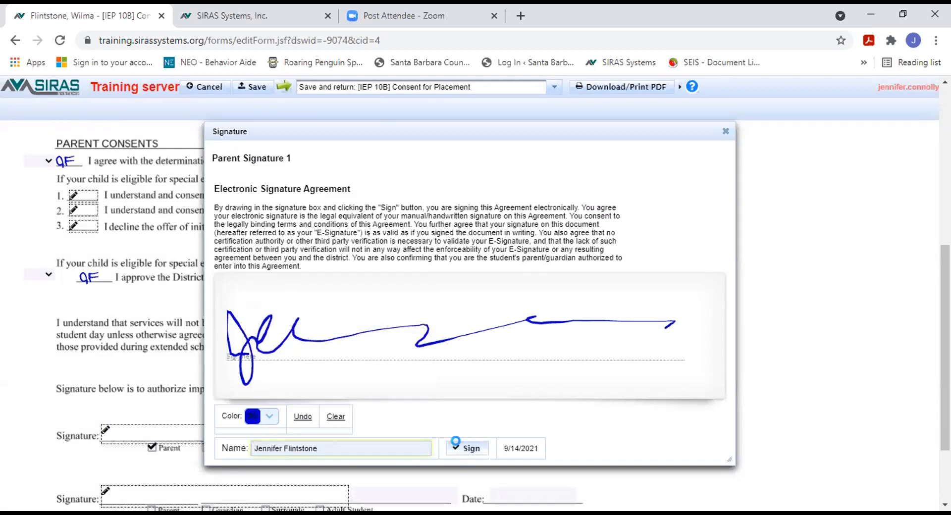
click(456, 447)
Look over the signed Consent for Placement form, save it and return to the IEP Manager.
scroll(419, 402, down, 7)
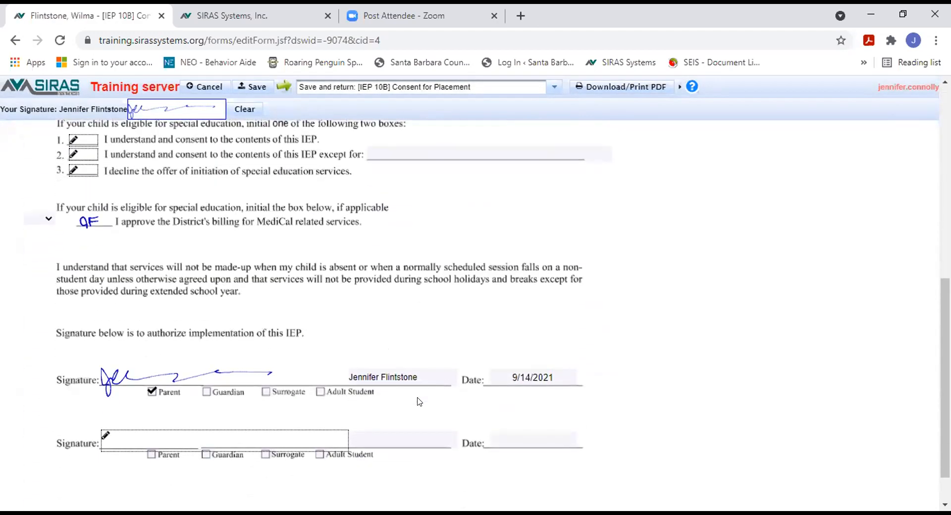
scroll(419, 402, down, 1)
scroll(417, 395, up, 7)
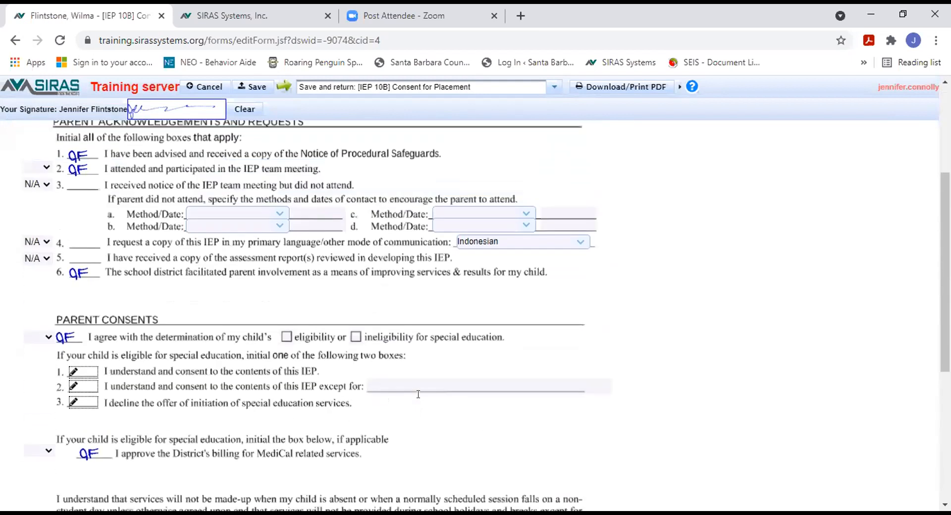
scroll(418, 395, up, 4)
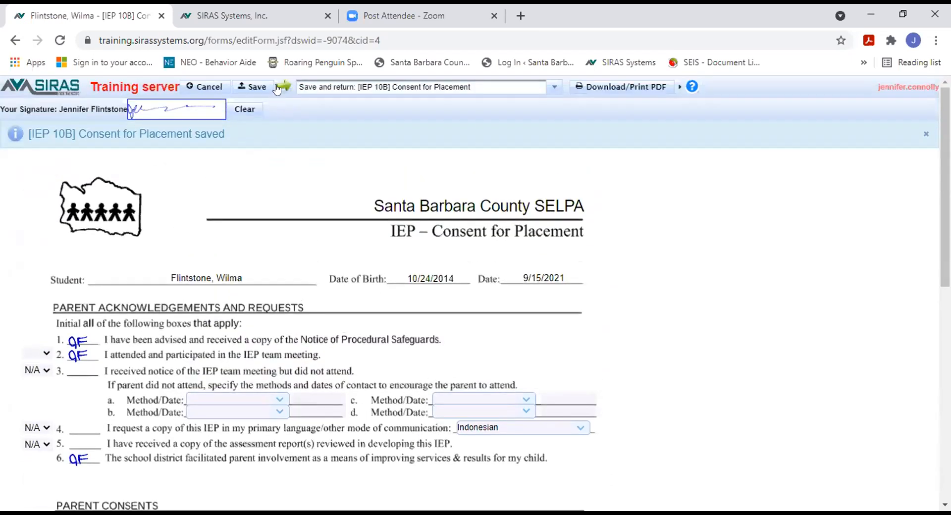
click(279, 88)
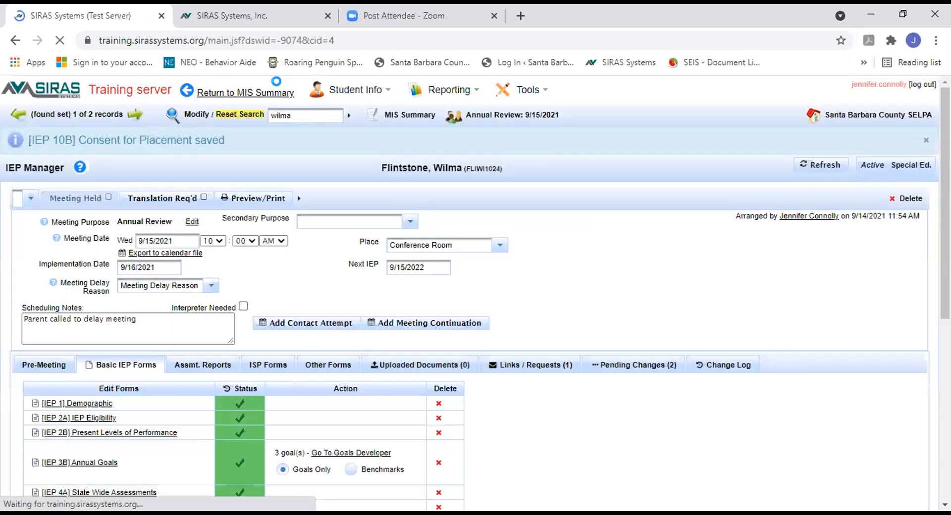
Try to create a new parent signature link for the [IEP 10B] Consent for Placement form, and close the link manager.
scroll(563, 287, down, 4)
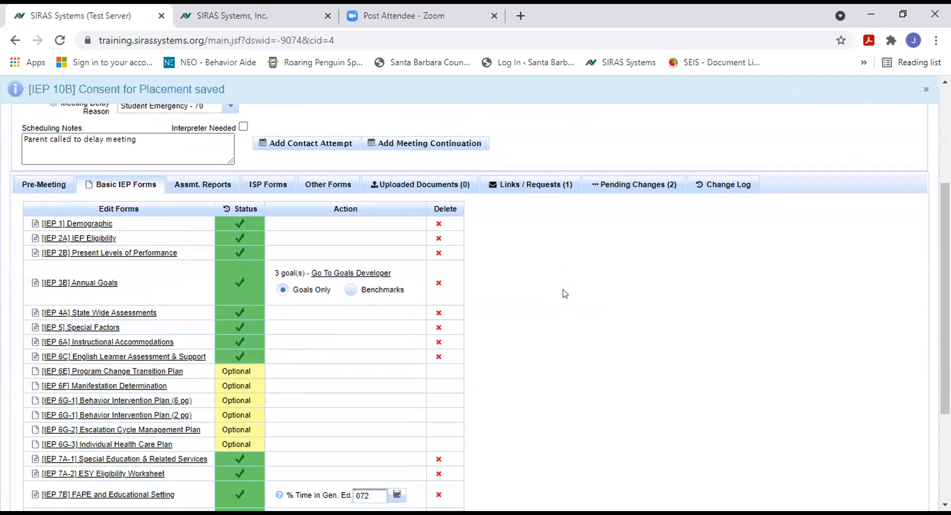
scroll(565, 293, down, 3)
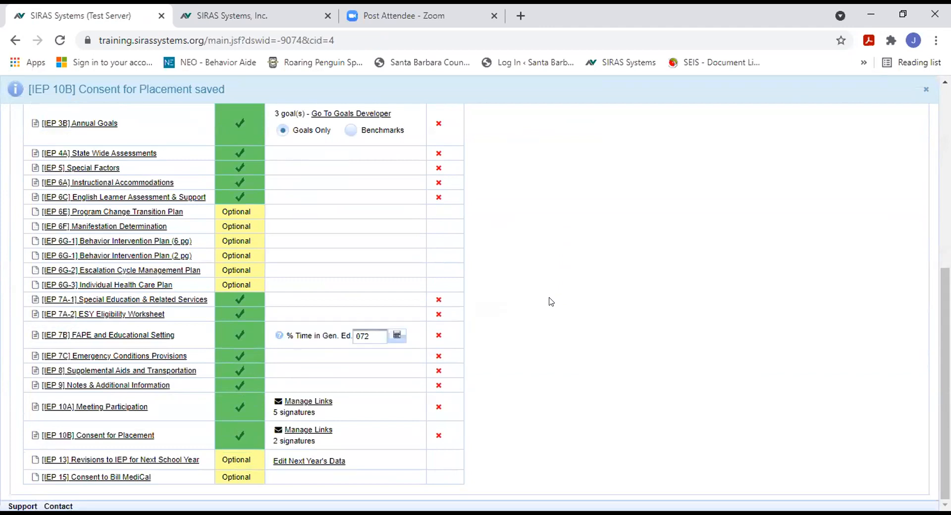
click(304, 431)
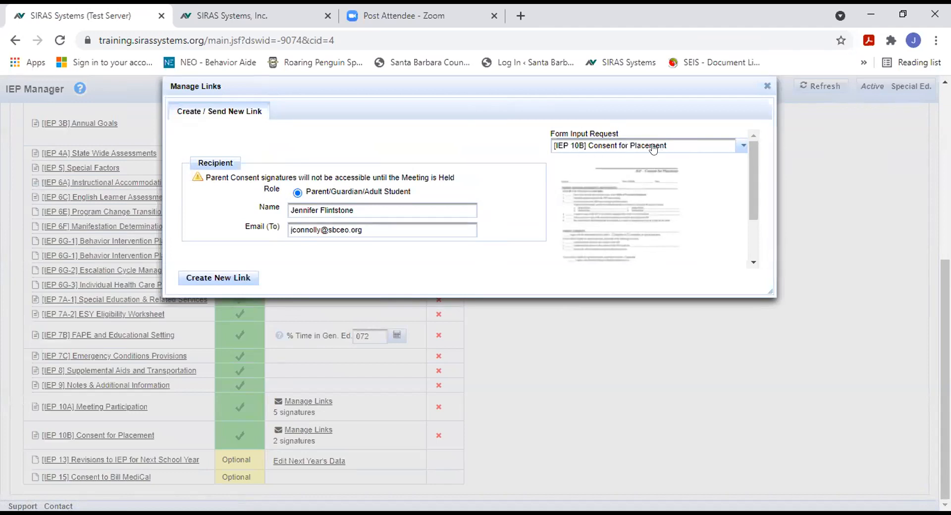
click(207, 283)
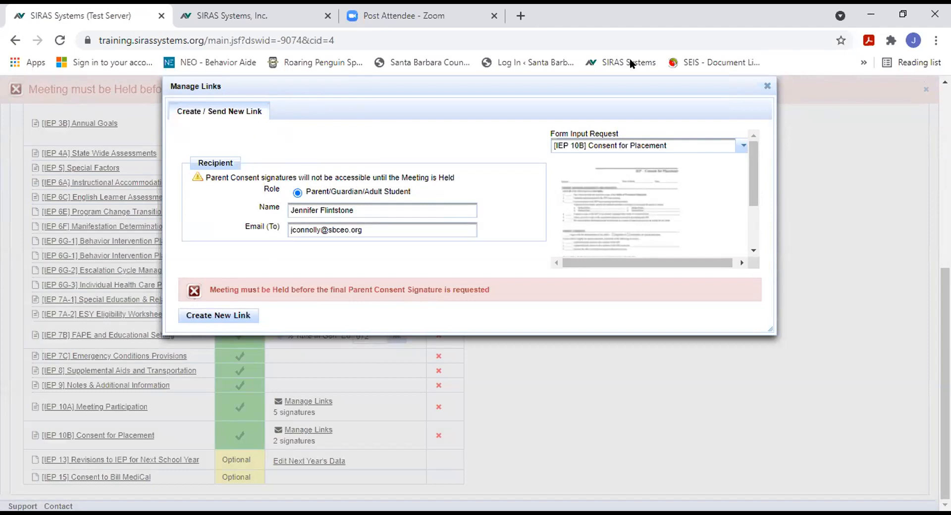
click(767, 86)
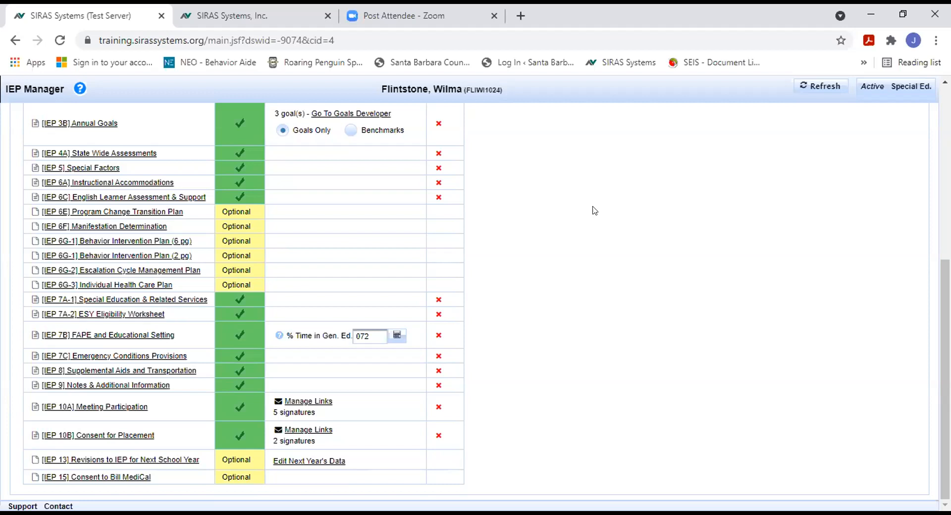
Enable the 'draft' watermark for the Annual Review meeting's printout and download the form as a PDF.
scroll(531, 269, up, 5)
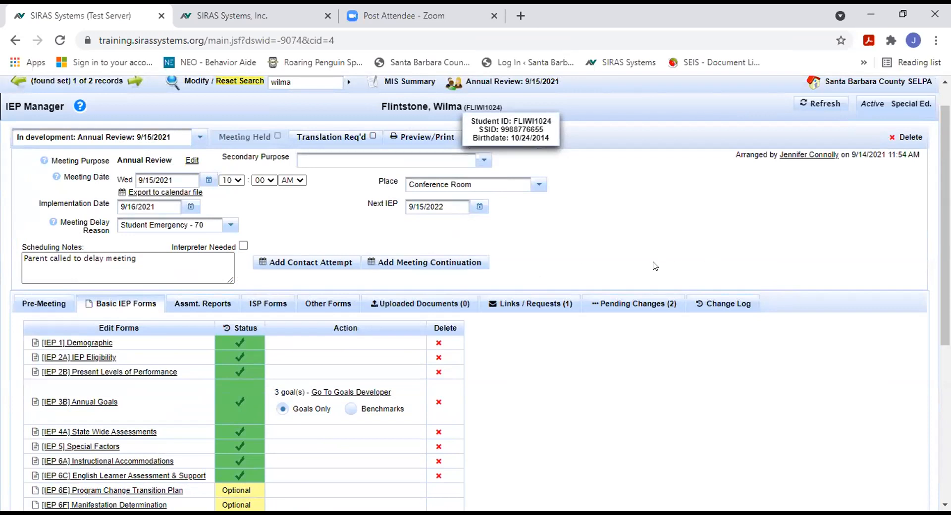
scroll(654, 266, up, 1)
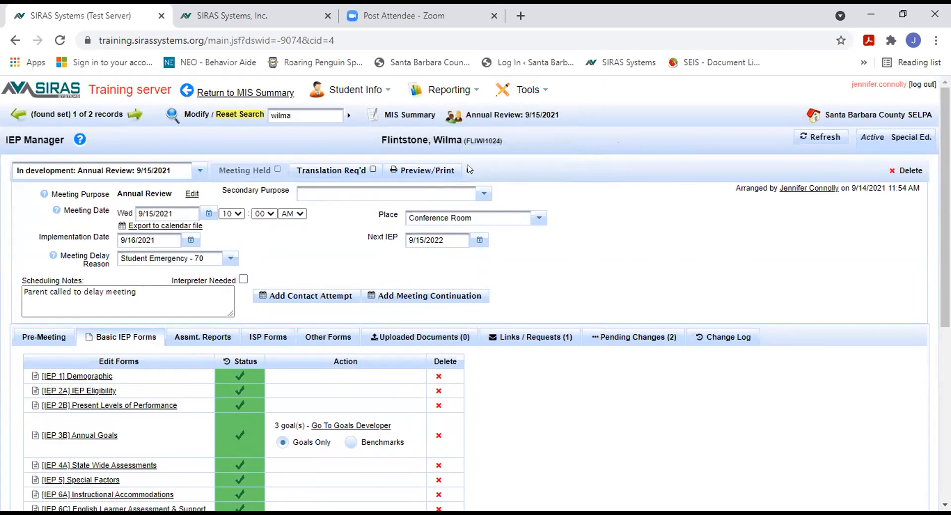
click(467, 168)
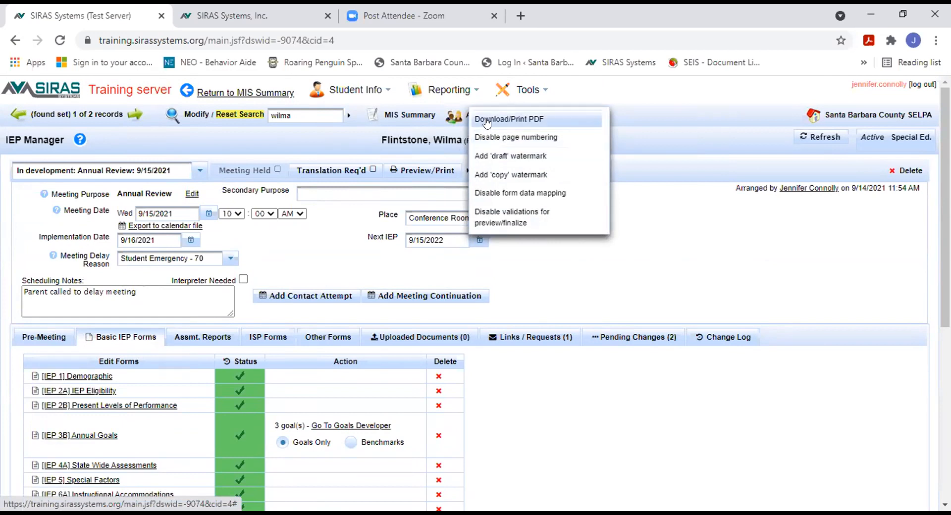
click(489, 157)
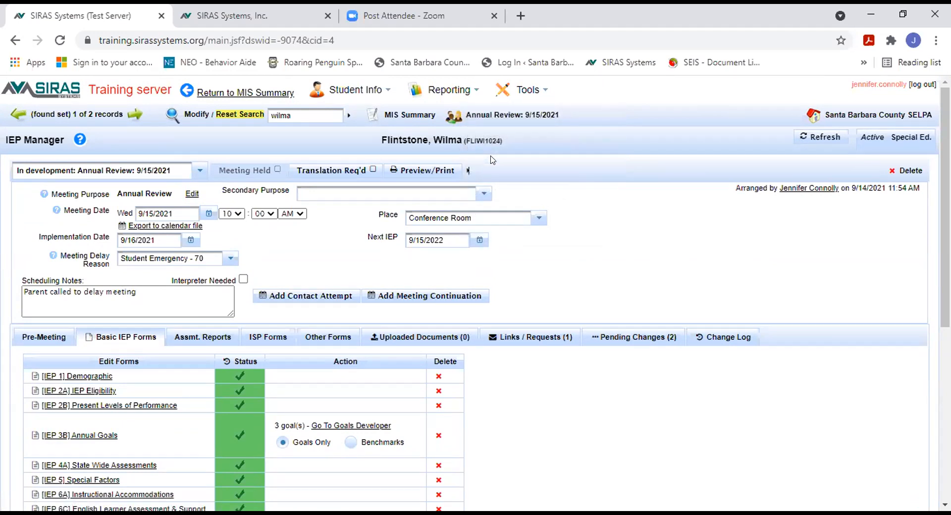
click(469, 171)
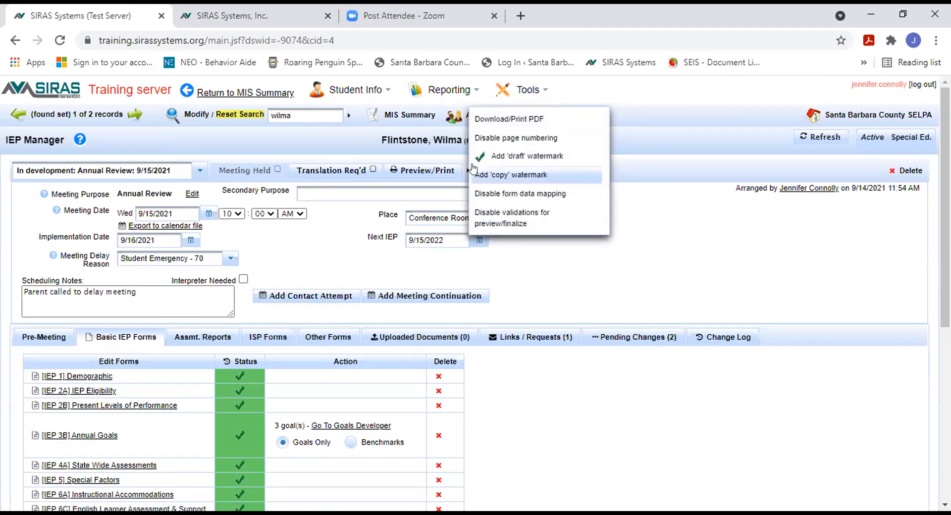
click(488, 117)
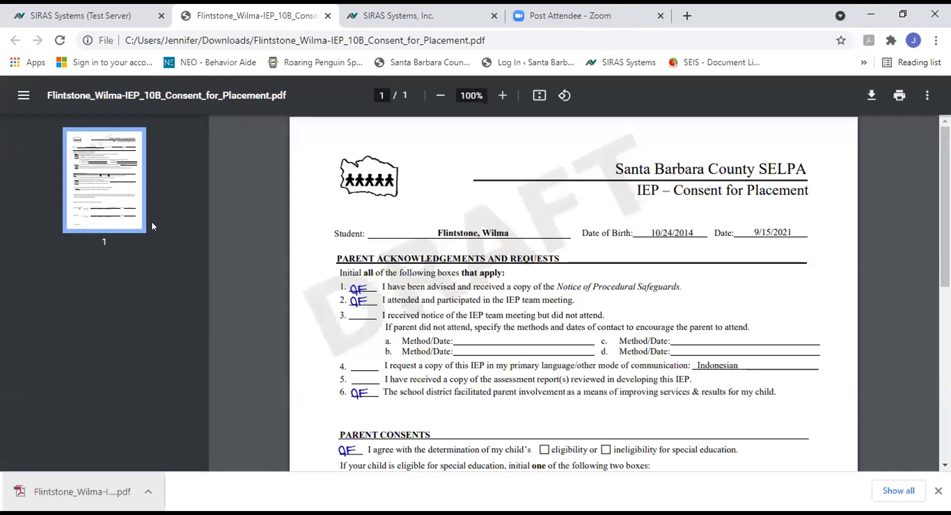
Check the watermark, initials and signature in the downloaded Consent for Placement PDF, and return to the IEP Manager.
scroll(441, 223, down, 6)
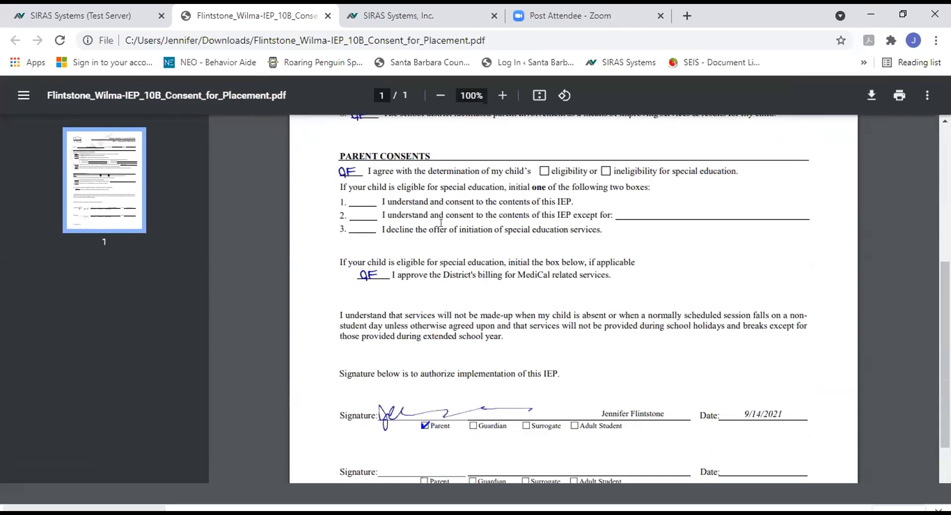
scroll(441, 223, up, 6)
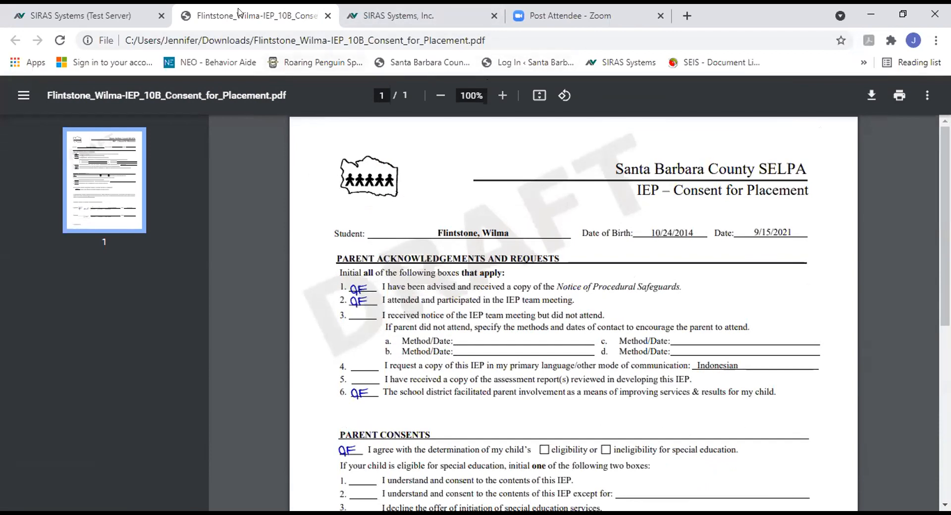
click(365, 19)
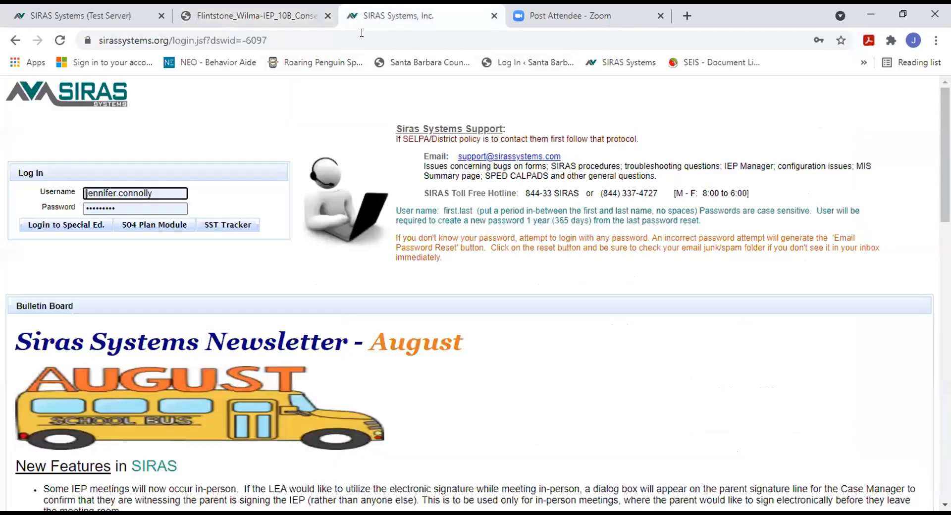
click(106, 18)
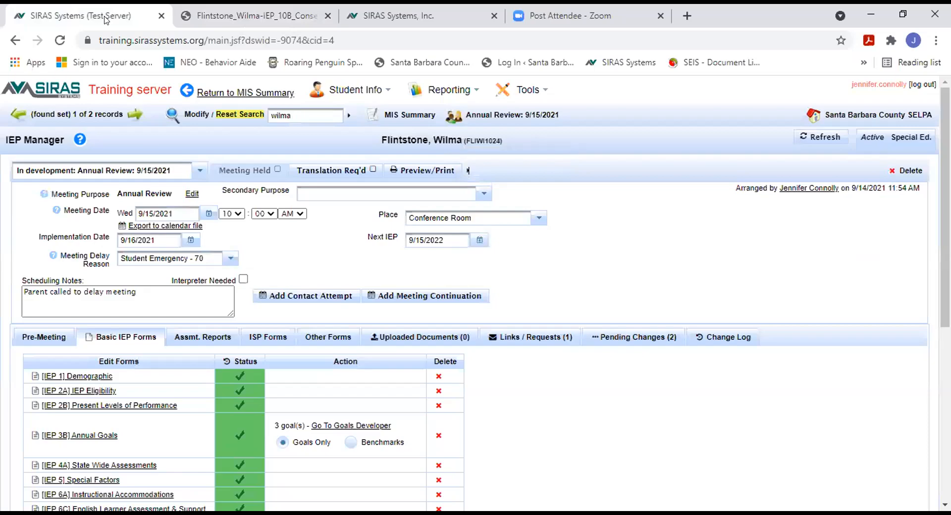
click(464, 170)
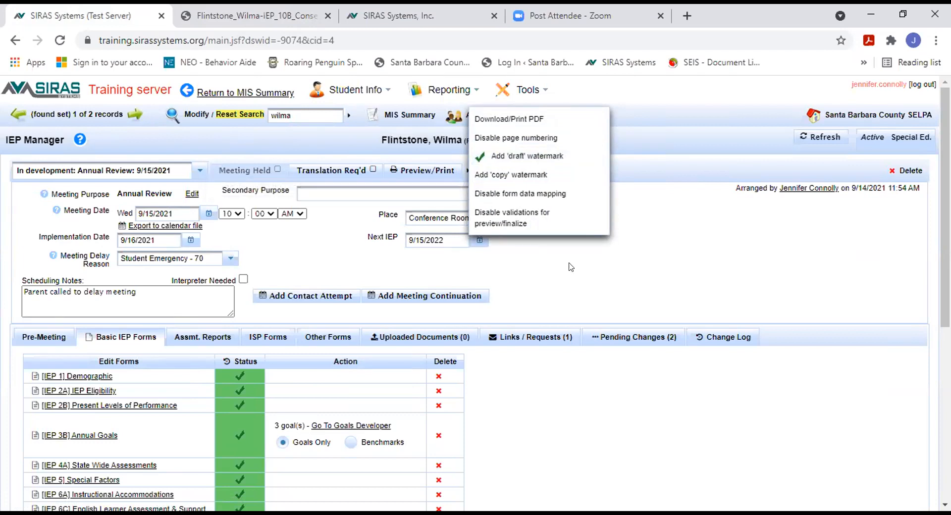
click(633, 256)
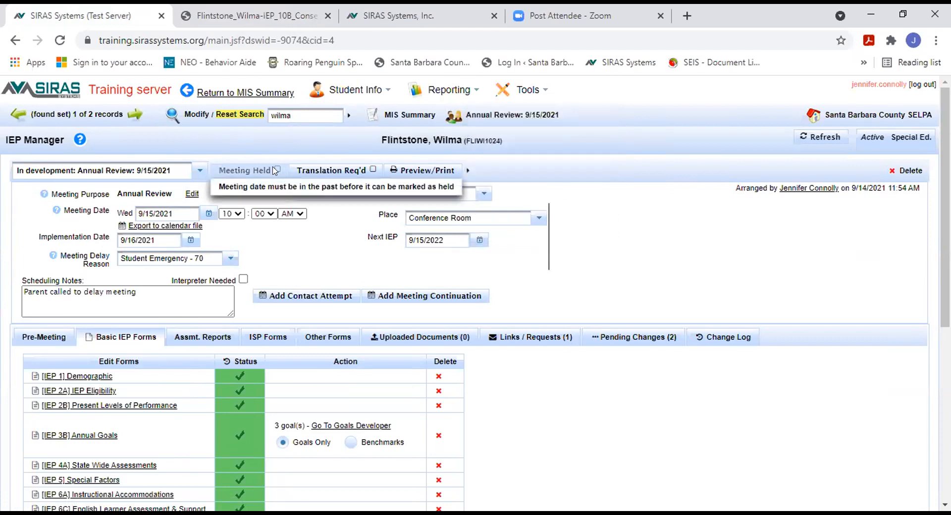
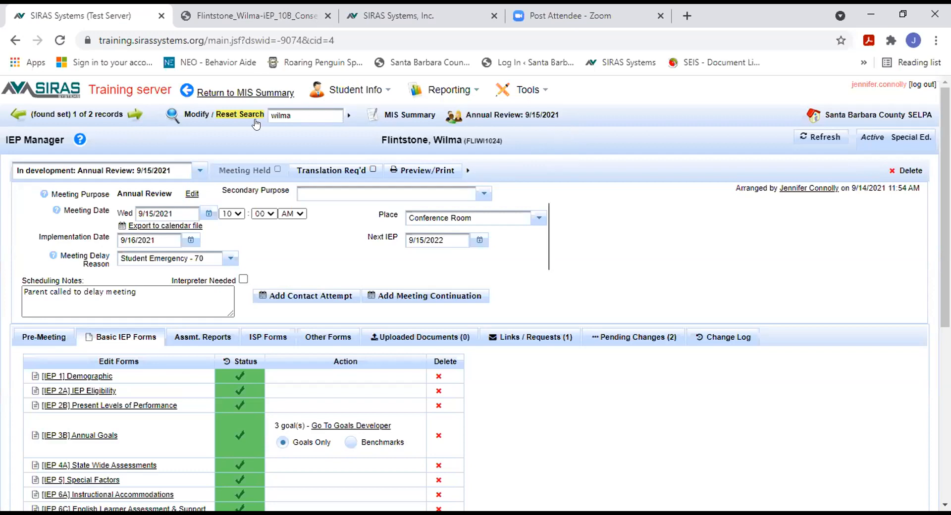
Reset the student search and return to SIRAS Home.
click(231, 115)
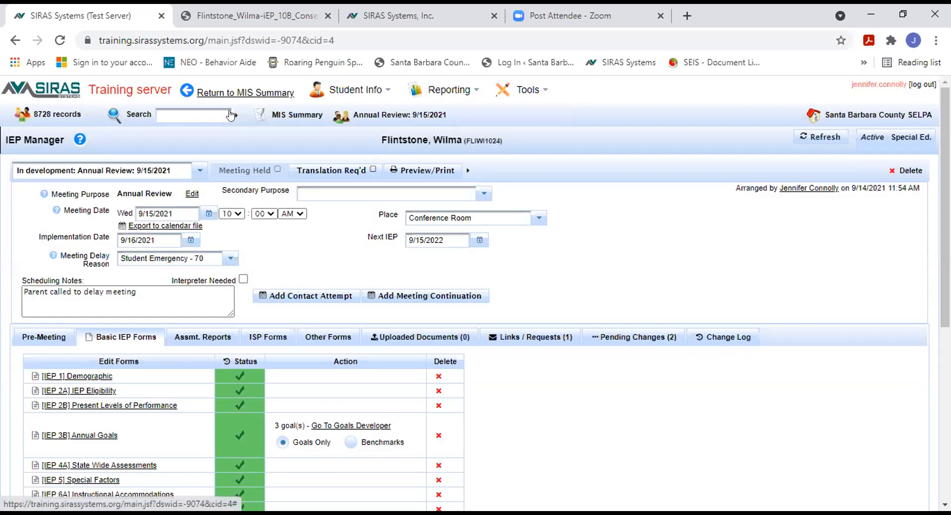
click(237, 88)
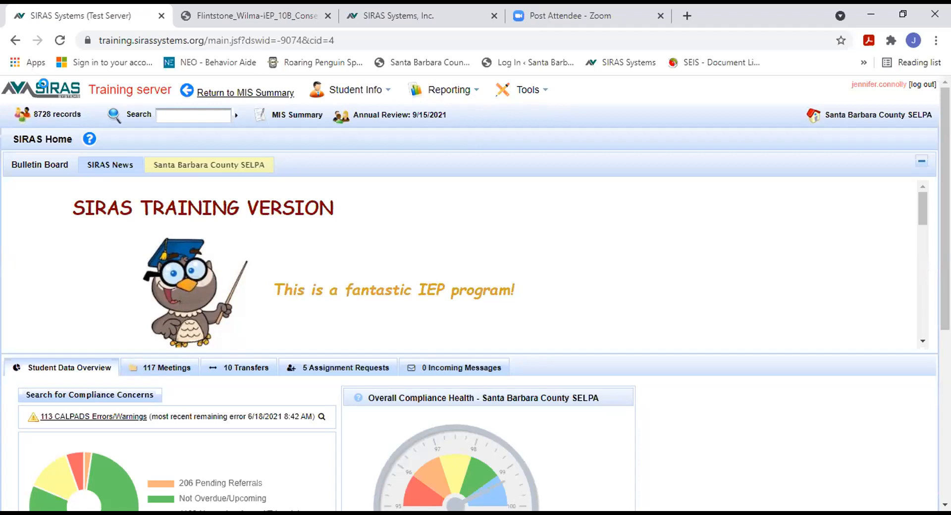
mouse_move(528, 91)
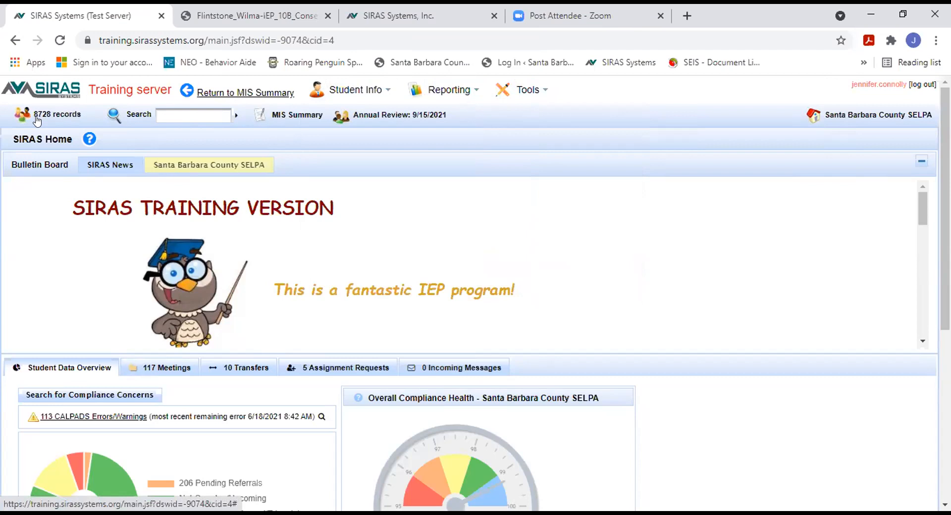
Search the records by the student's first name and open the matching student at Santa Barbara Unified.
click(167, 112)
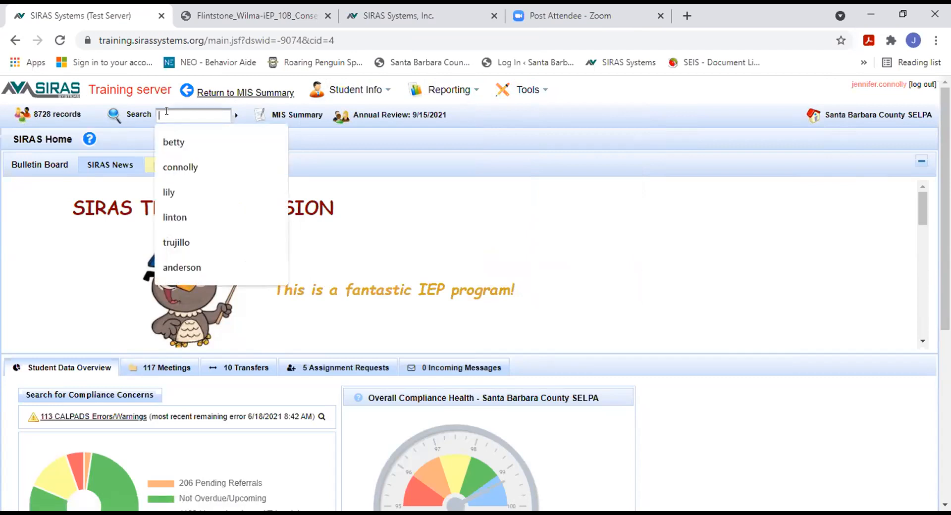
text(wilma)
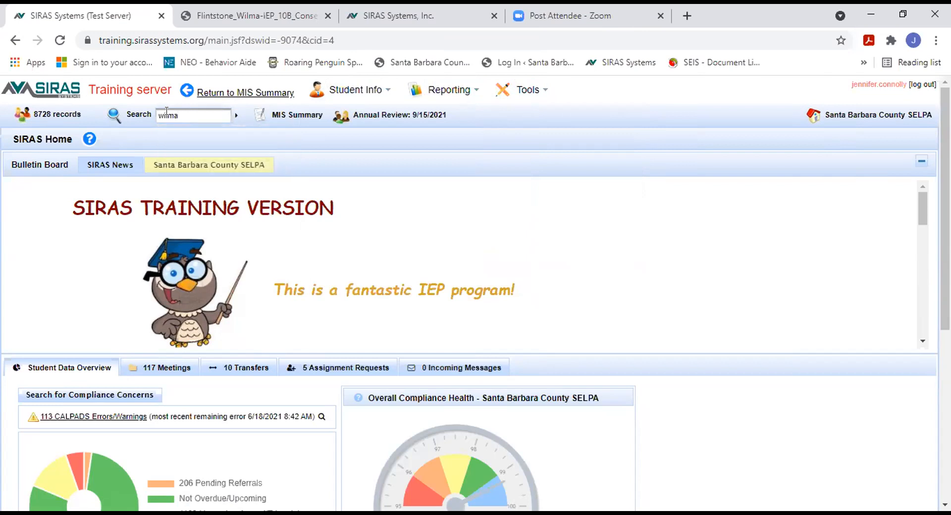
key(Return)
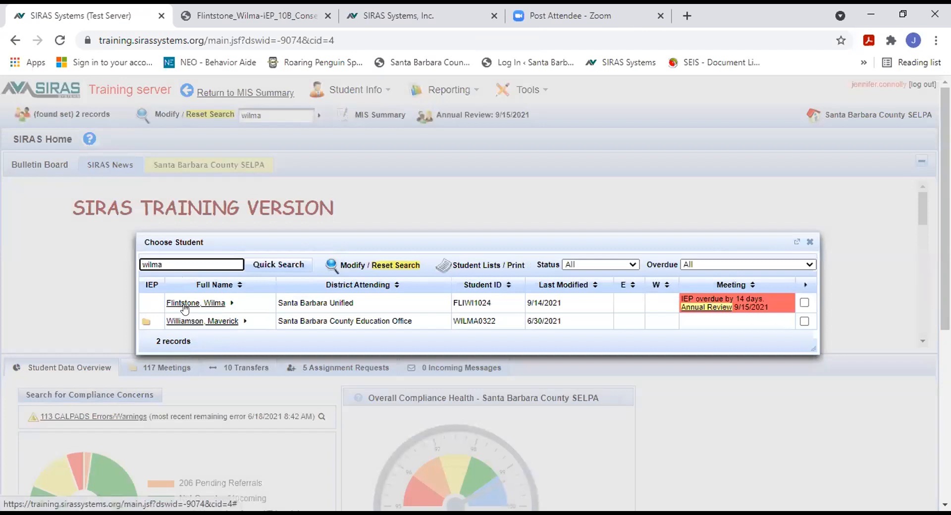
click(184, 313)
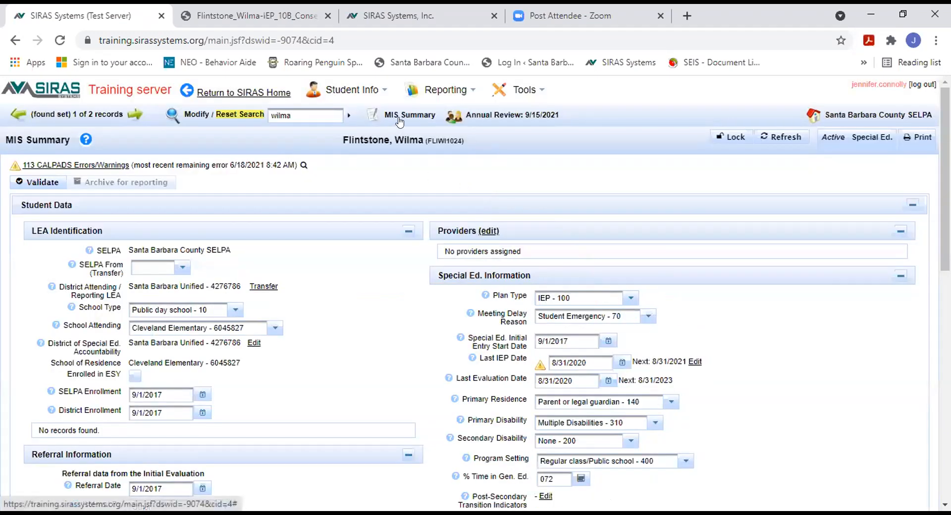
Create batch forms of [IEP 4A] State Wide Assessments for the found set of students in Labels and Batch Forms.
click(525, 90)
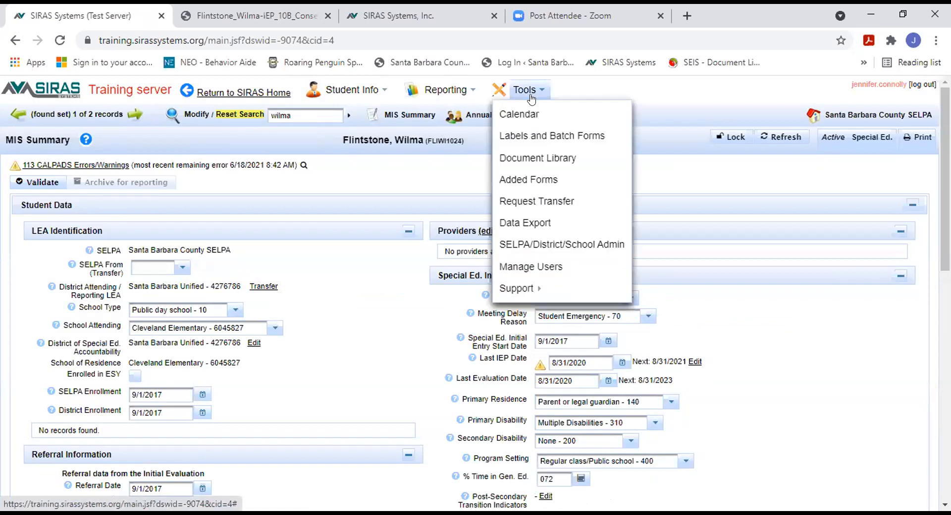
click(528, 135)
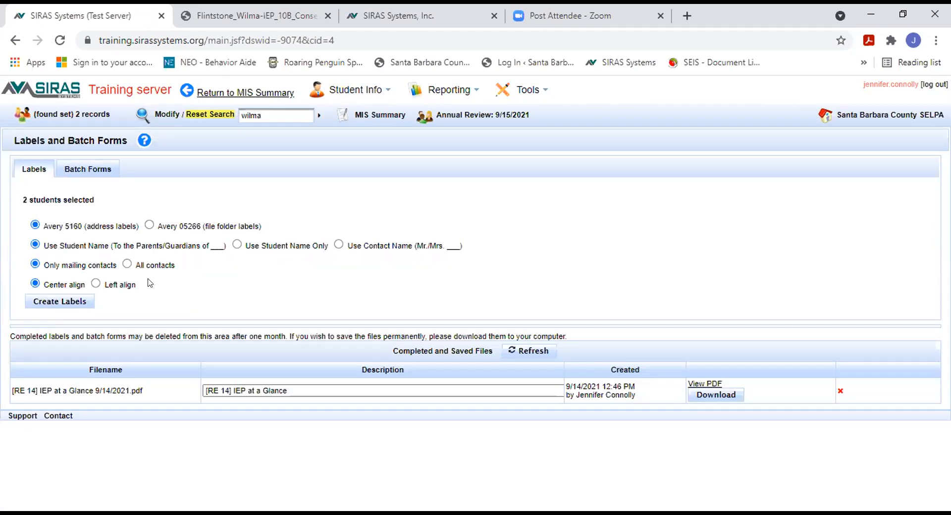
click(86, 171)
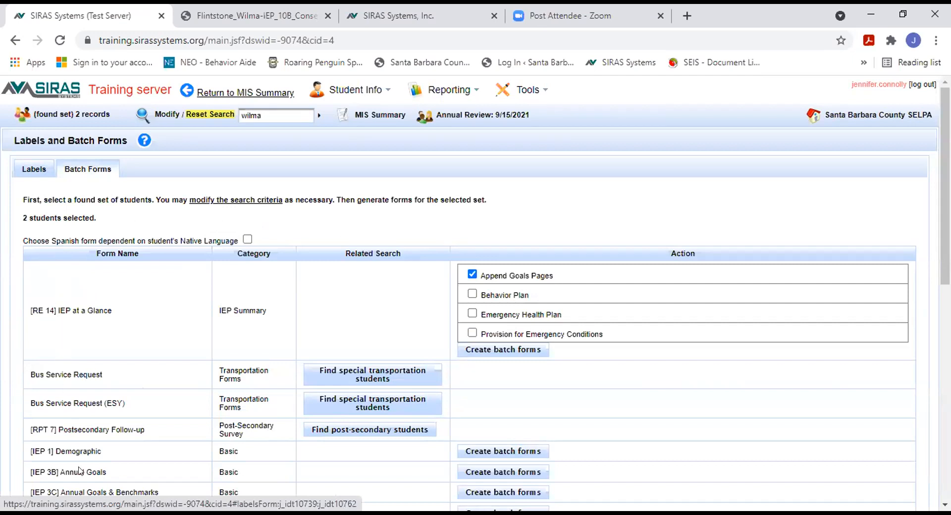
scroll(82, 296, down, 3)
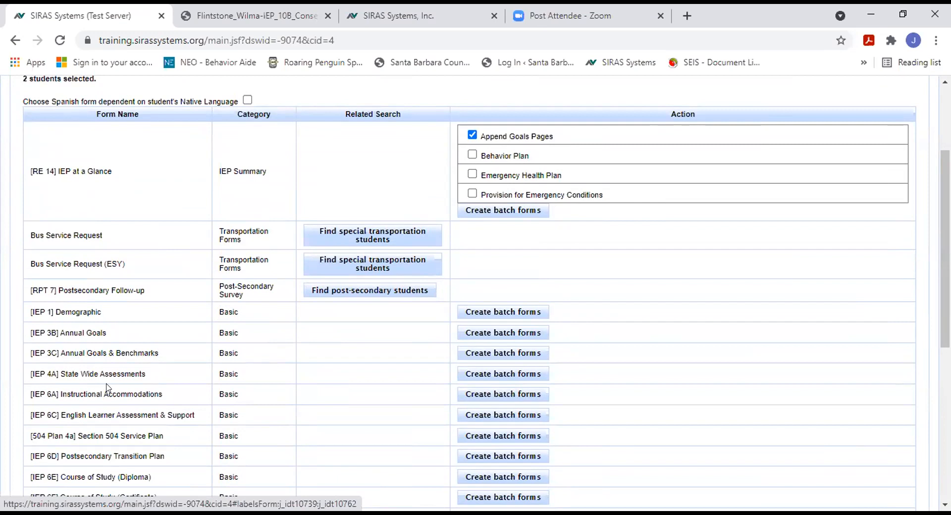
click(474, 375)
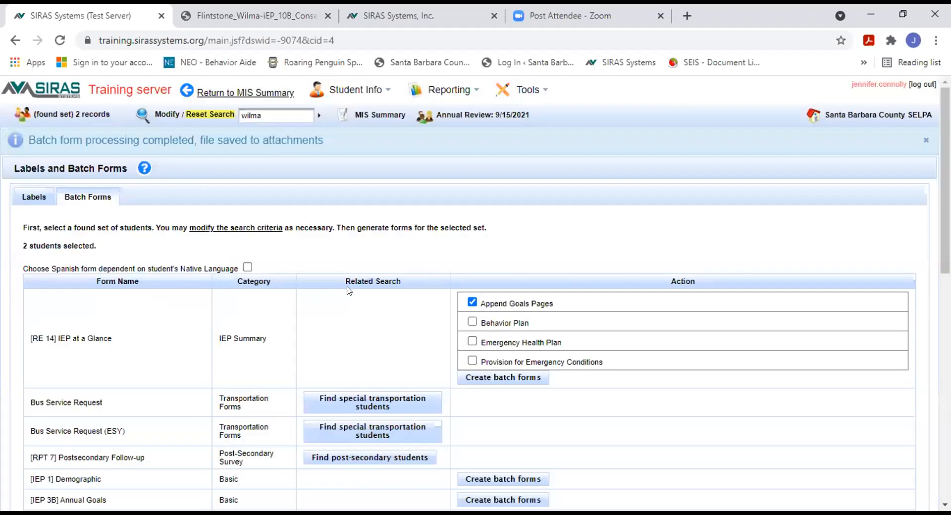
Open the generated [IEP 4A] State Wide Assessments PDF, look over its assessment sections and return to Labels and Batch Forms.
scroll(322, 297, down, 2)
scroll(321, 302, down, 1)
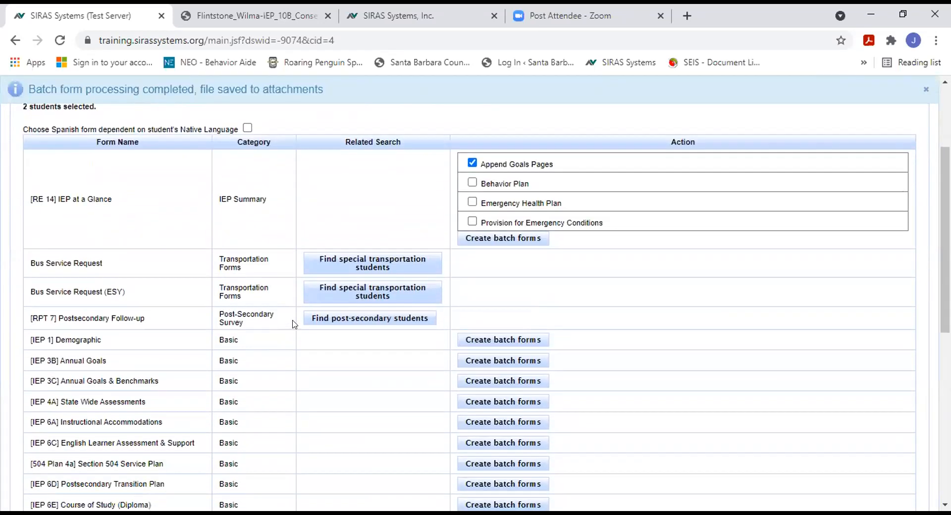
scroll(218, 381, down, 10)
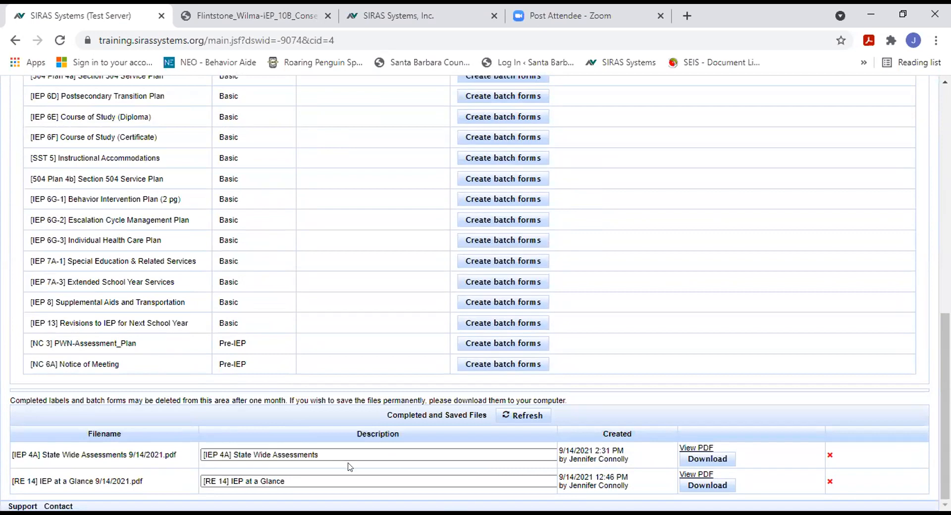
click(689, 448)
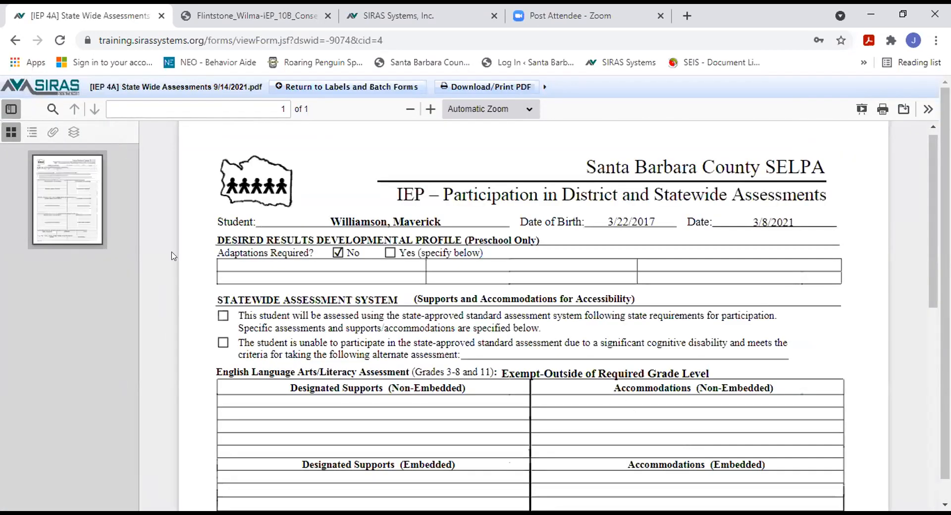
scroll(417, 236, down, 7)
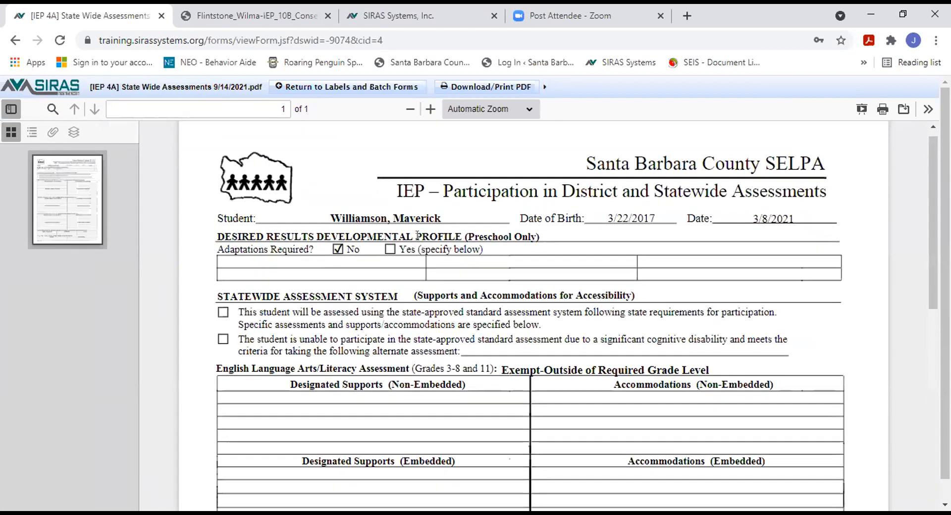
scroll(417, 238, down, 3)
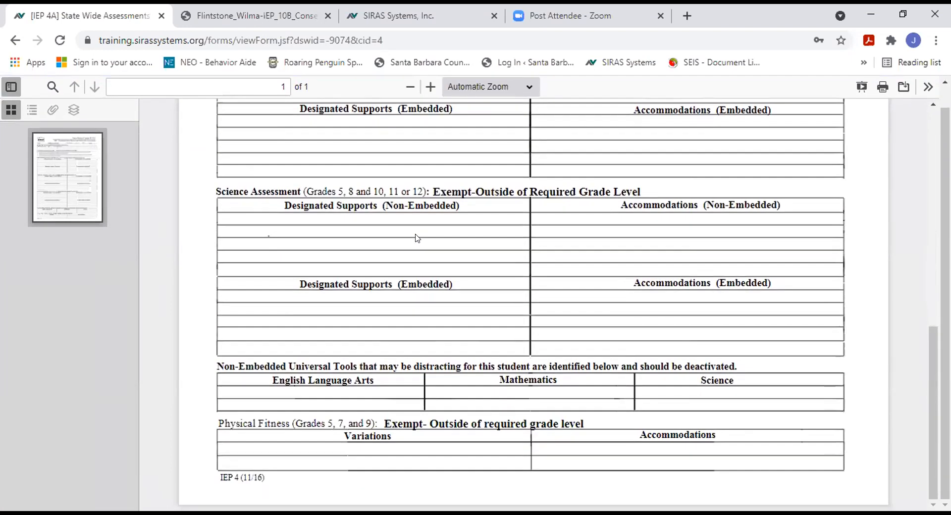
scroll(417, 238, up, 5)
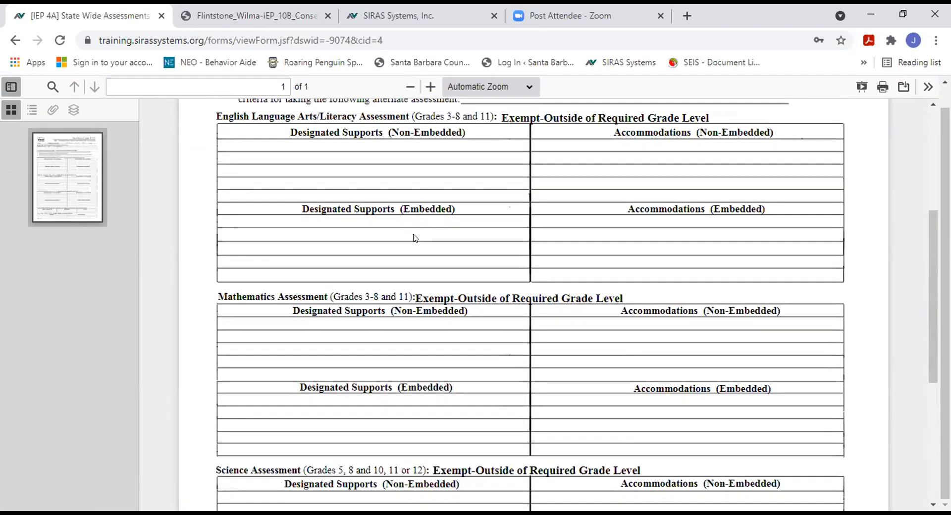
scroll(416, 237, up, 4)
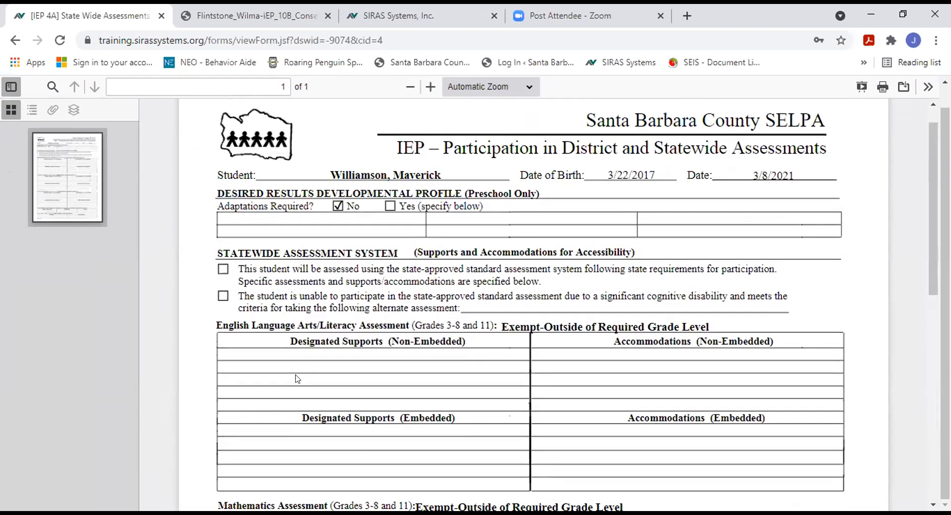
scroll(297, 379, up, 1)
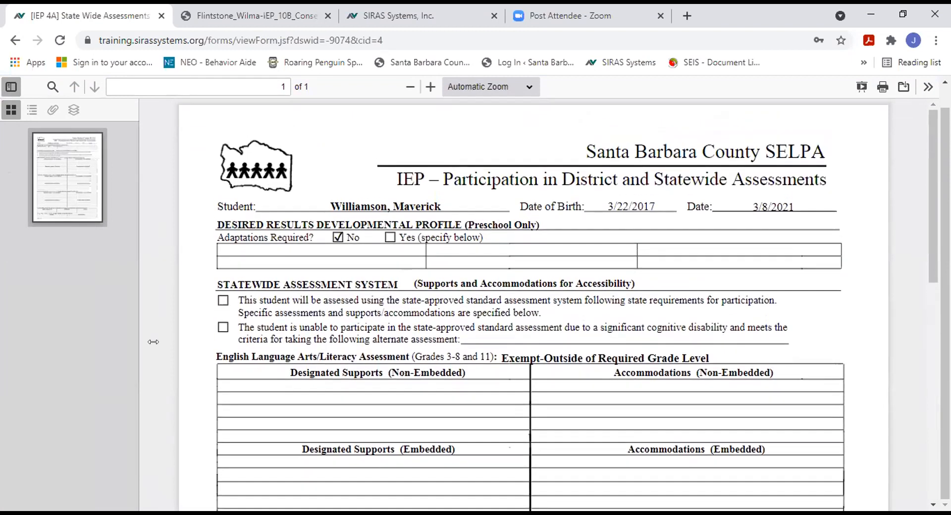
click(15, 40)
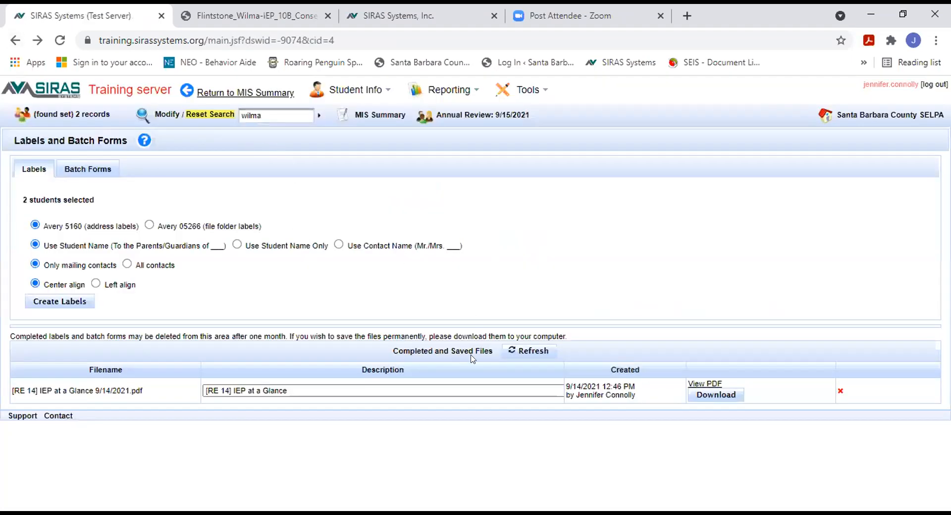
Create [RE 14] IEP at a Glance batch forms with Behavior Plan and Emergency Health Plan included alongside the goals pages.
click(84, 173)
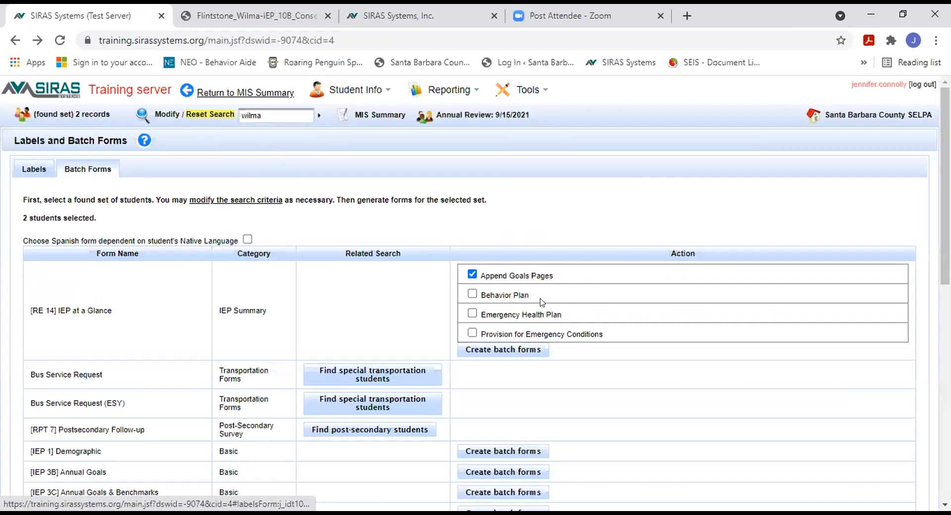
scroll(539, 303, down, 3)
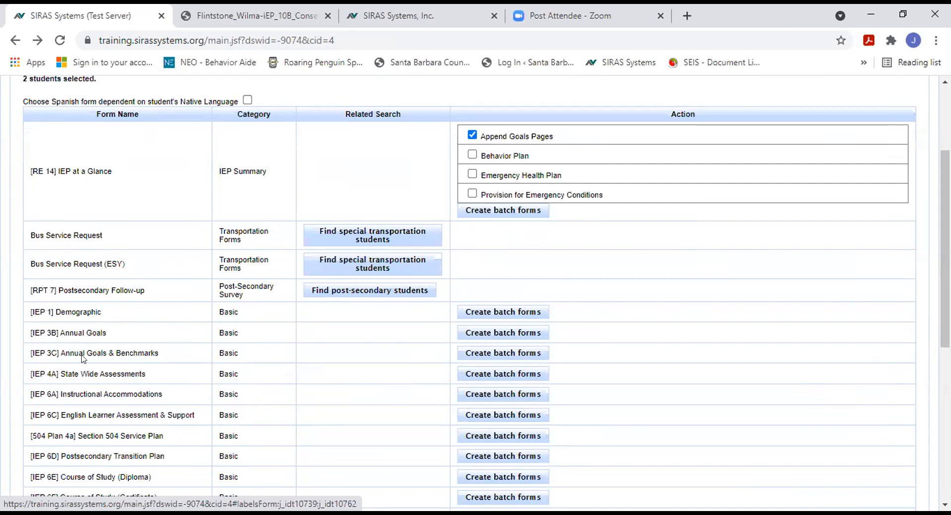
scroll(362, 389, up, 3)
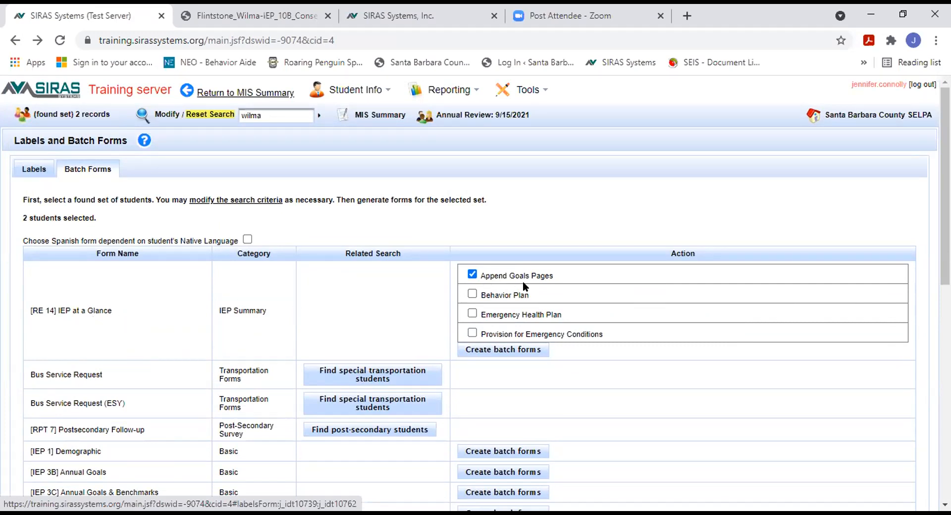
click(473, 293)
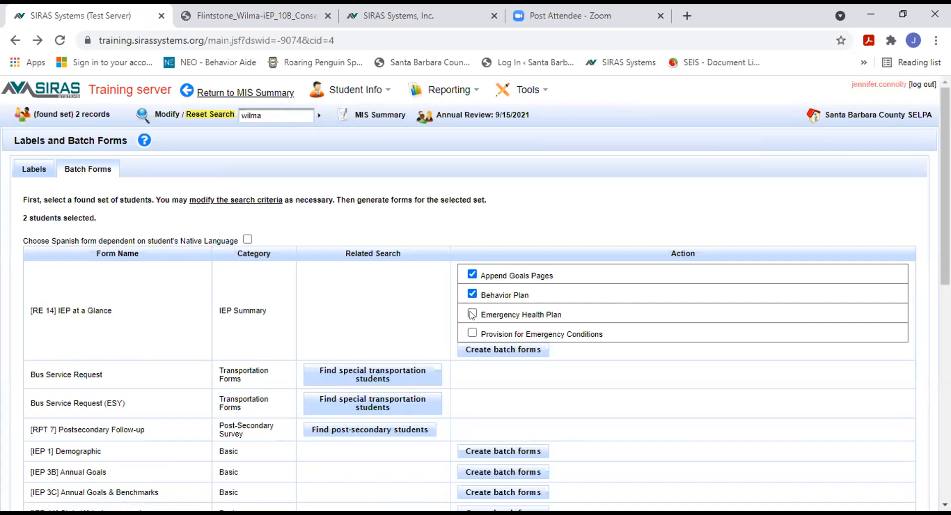
click(472, 314)
click(472, 333)
click(473, 334)
click(500, 352)
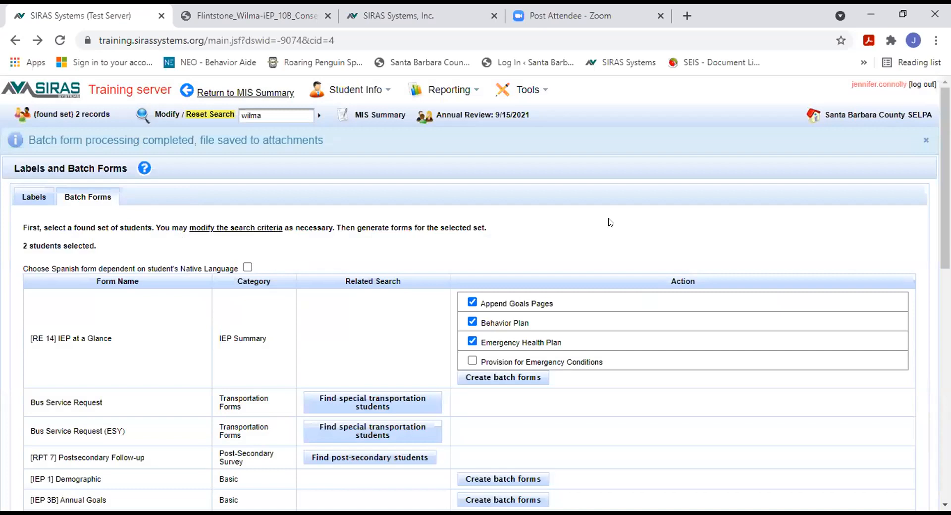
Open the newest [RE 14] IEP at a Glance PDF and review page 1's accommodations, related services and assistive devices sections.
scroll(610, 223, down, 10)
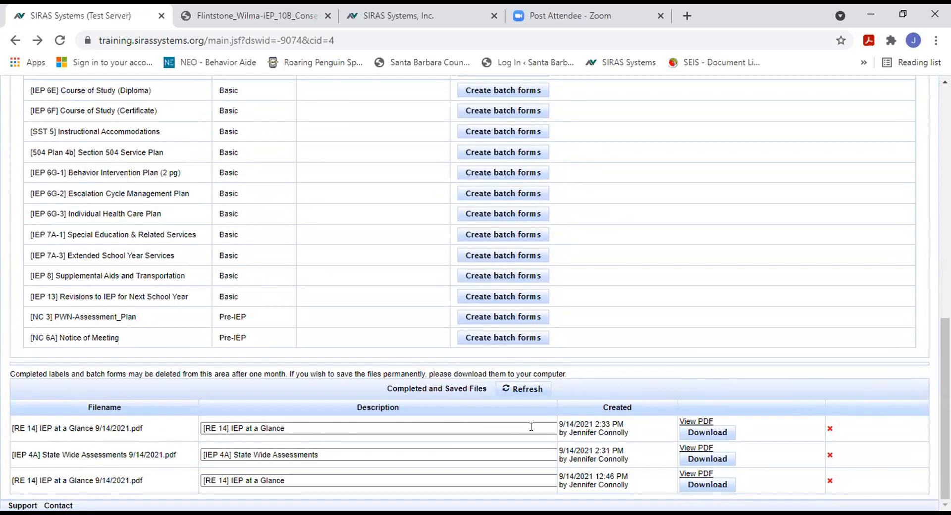
click(697, 421)
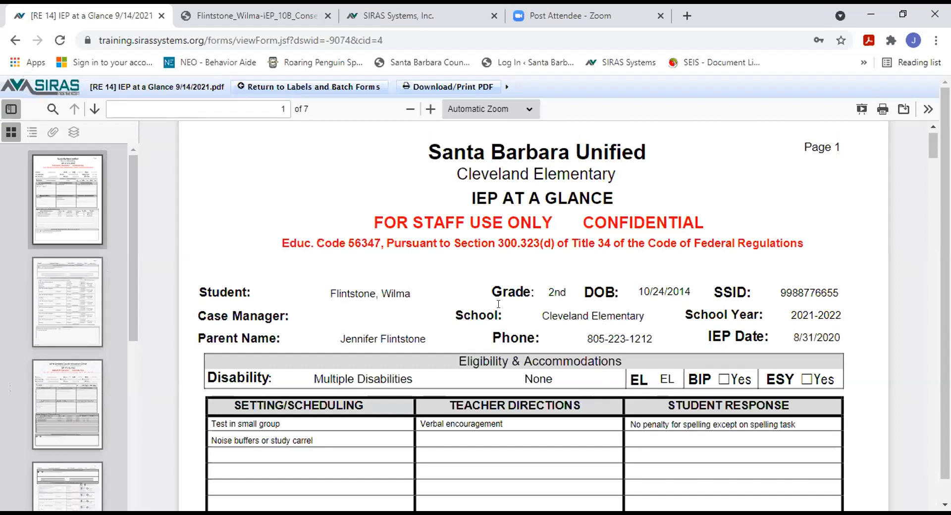
scroll(498, 303, down, 1)
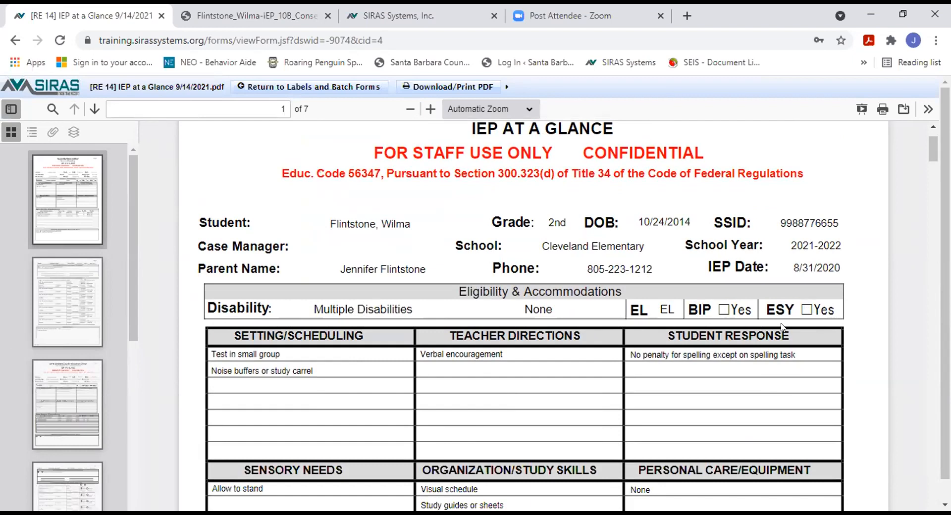
scroll(781, 327, down, 3)
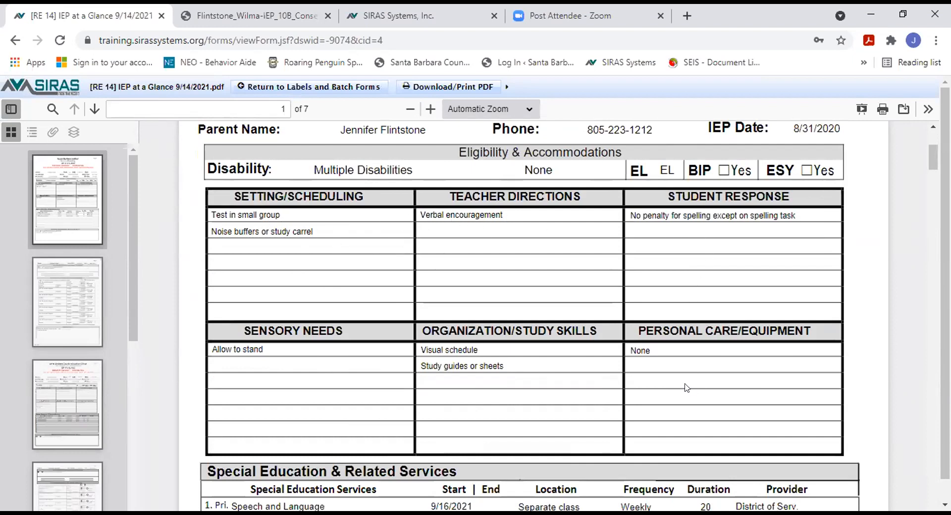
scroll(691, 388, down, 3)
scroll(683, 382, down, 2)
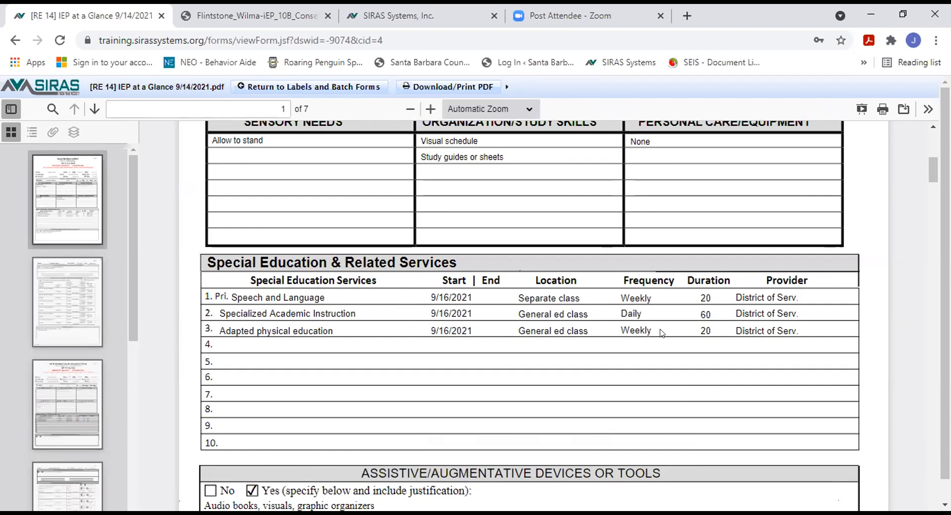
scroll(662, 333, down, 3)
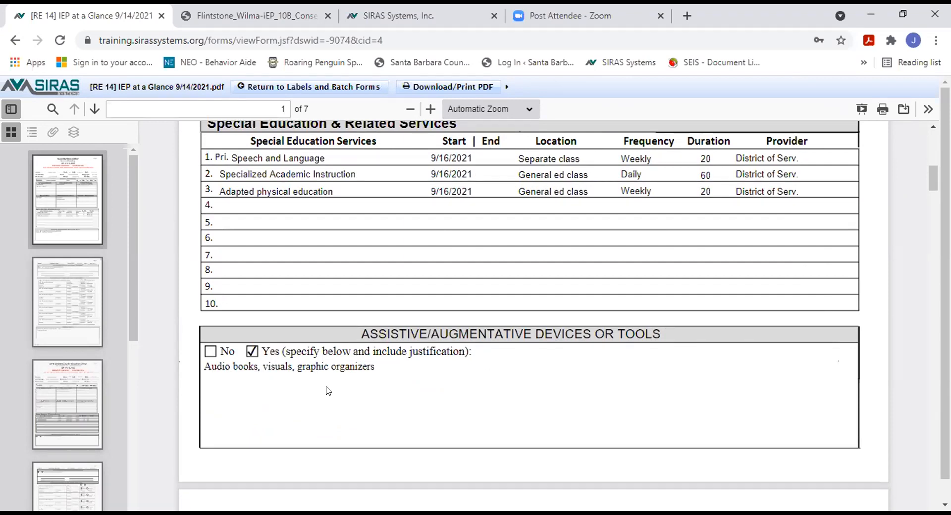
Review page 2 of the IEP at a Glance, covering low incidence equipment, supports for student and personnel, and General Health.
scroll(326, 390, down, 5)
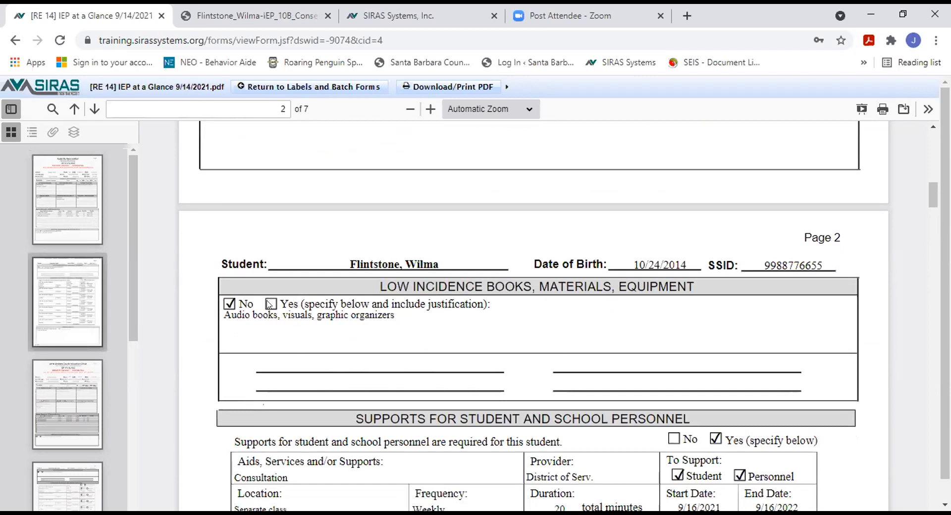
scroll(302, 325, down, 5)
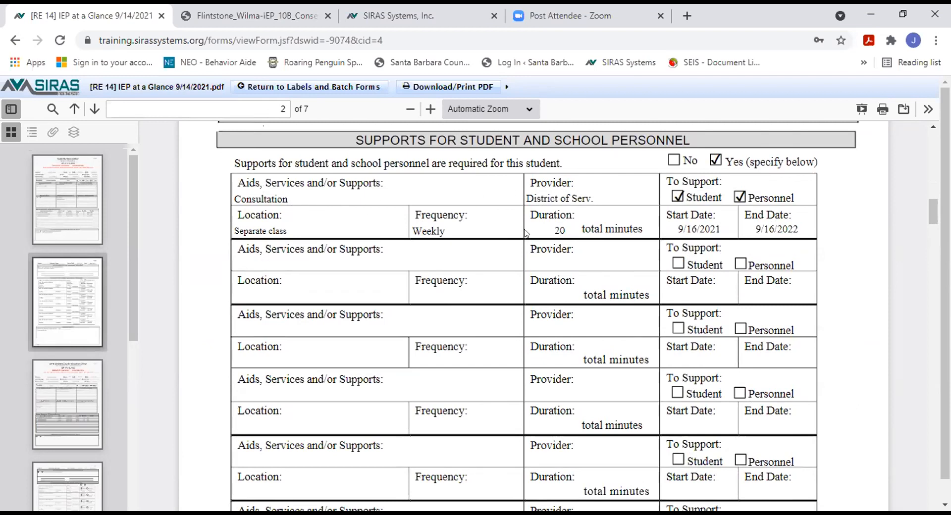
scroll(526, 233, down, 10)
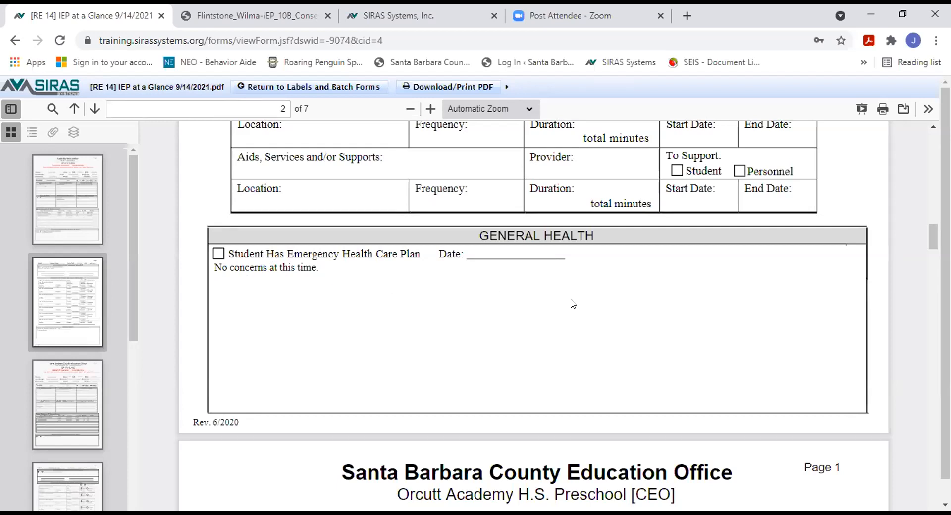
scroll(573, 303, up, 1)
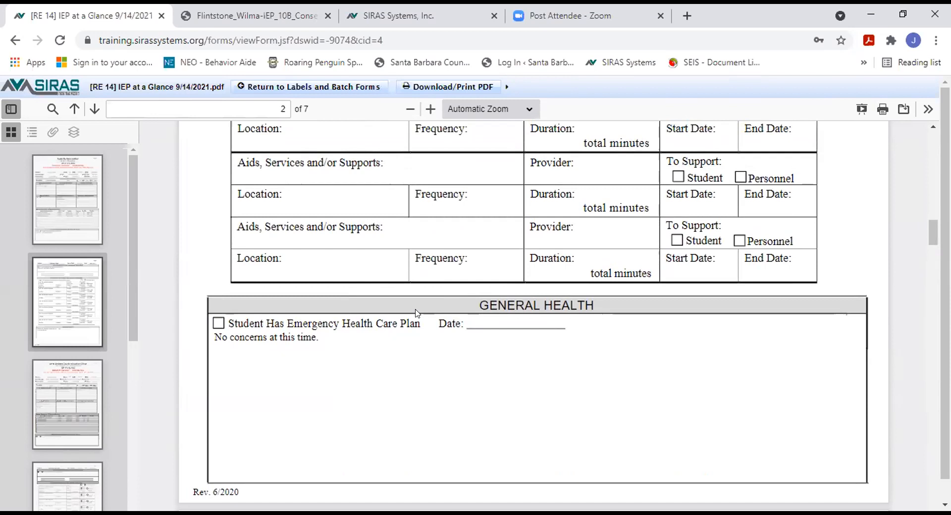
Recheck the services and eligibility sections on page 1 of the IEP at a Glance and return to Labels and Batch Forms.
scroll(417, 313, up, 15)
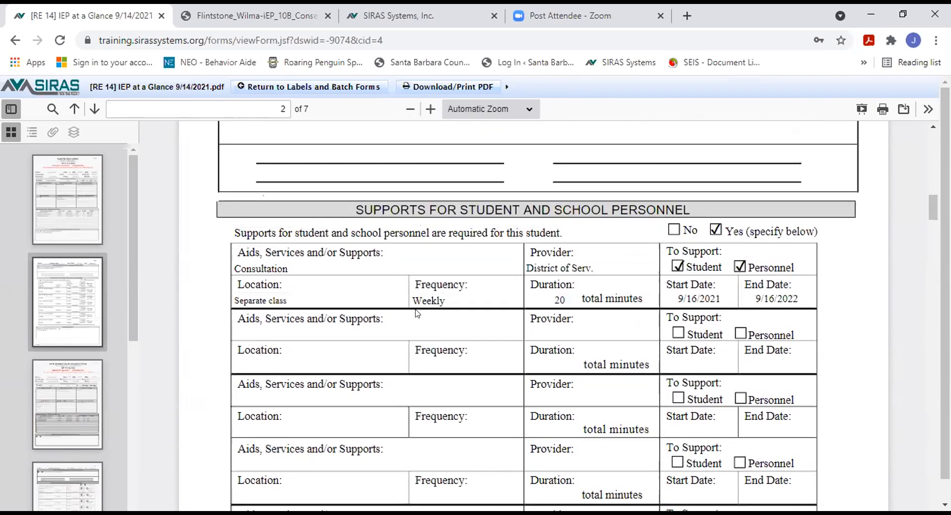
scroll(417, 313, up, 12)
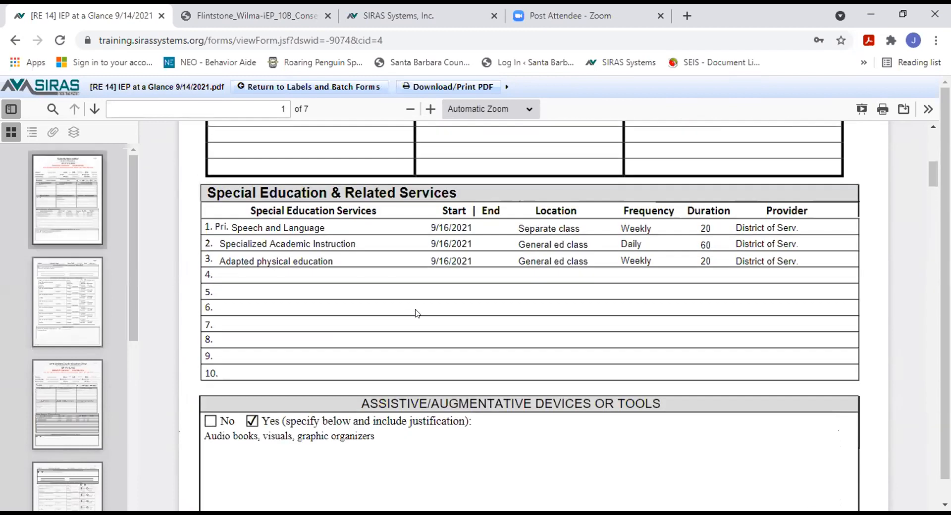
scroll(416, 311, up, 2)
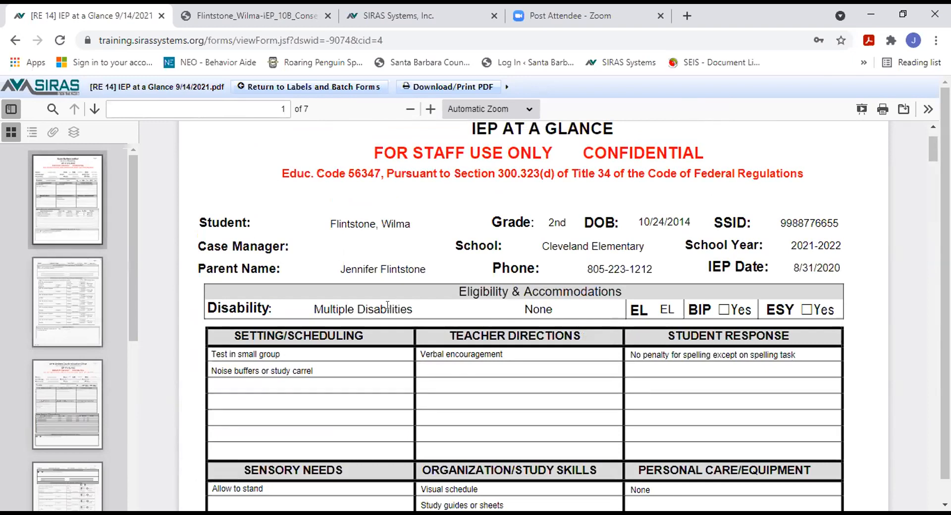
scroll(387, 306, up, 2)
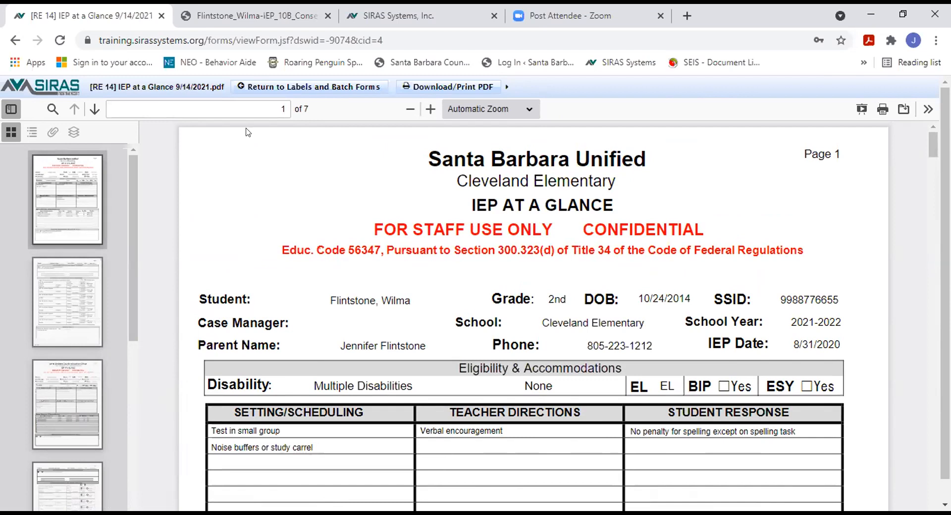
click(271, 88)
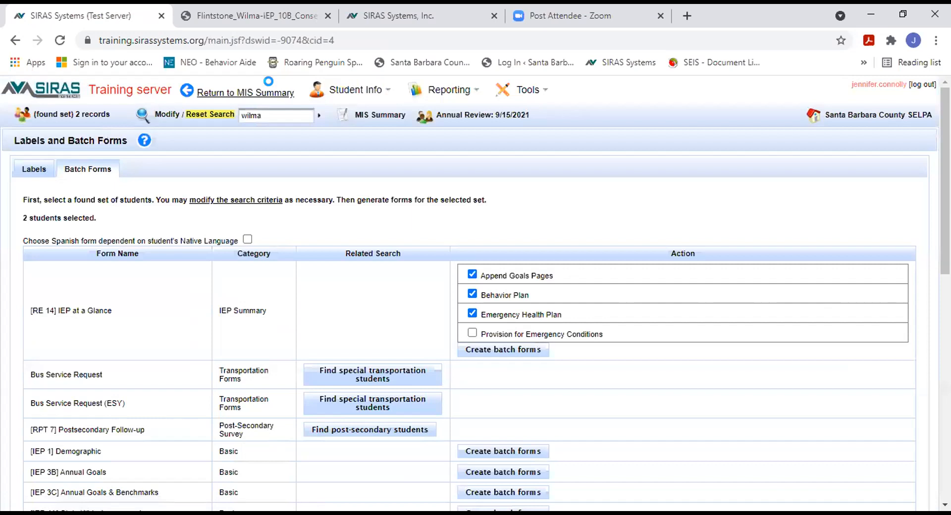
Open the student's [IEP 2B] Present Levels of Performance form from the IEP Manager.
click(345, 92)
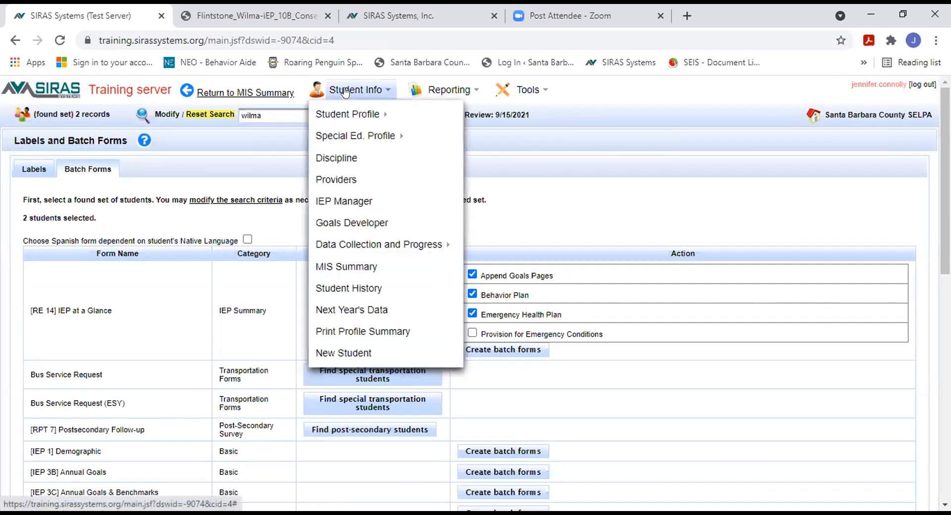
click(333, 201)
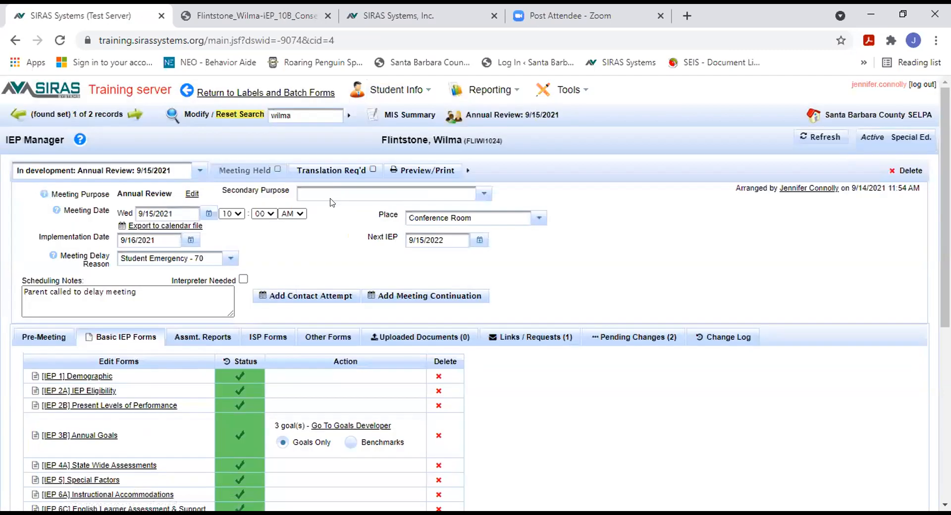
scroll(303, 220, down, 3)
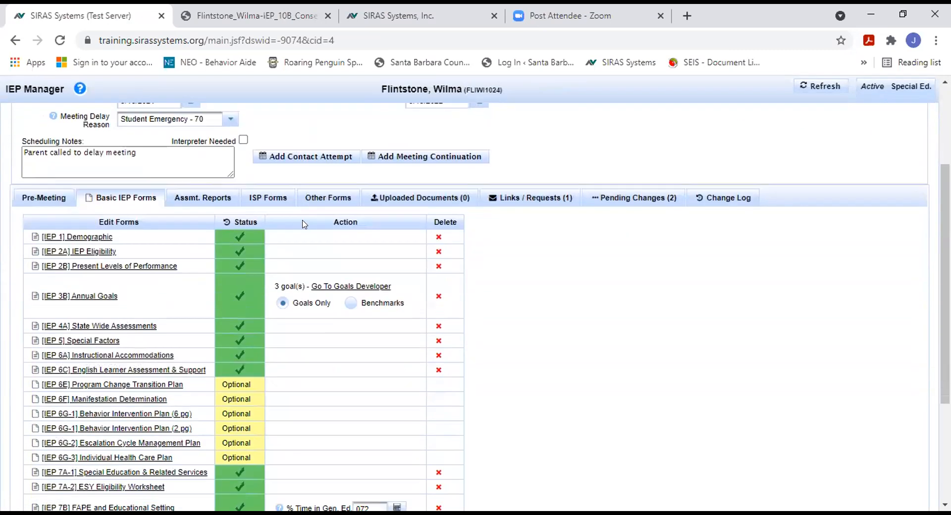
click(106, 268)
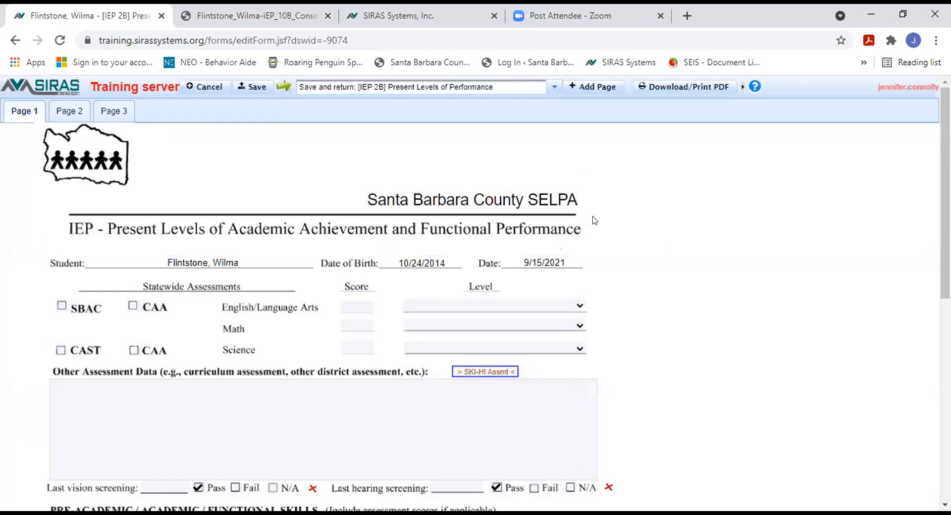
Examine page 1 of the Present Levels form, including statewide assessments, other assessment data, screenings and academic skills.
scroll(595, 220, down, 8)
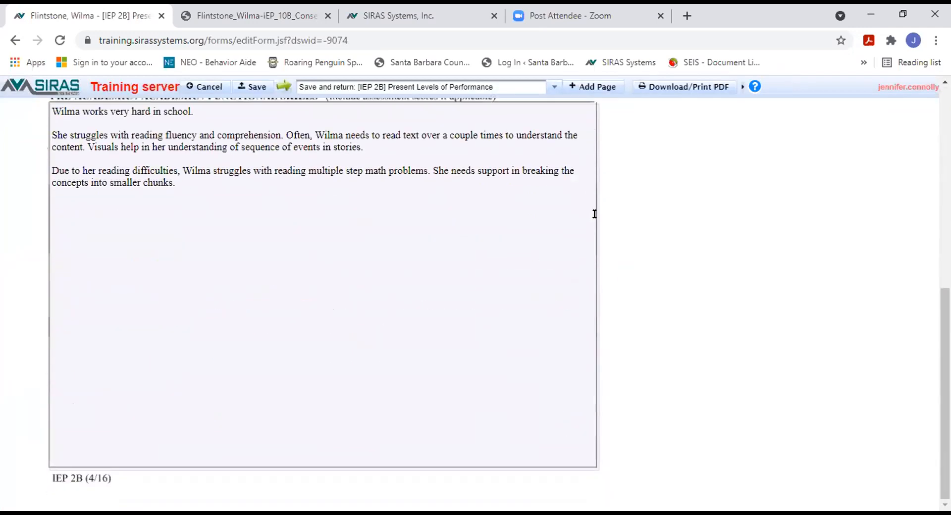
scroll(594, 214, up, 8)
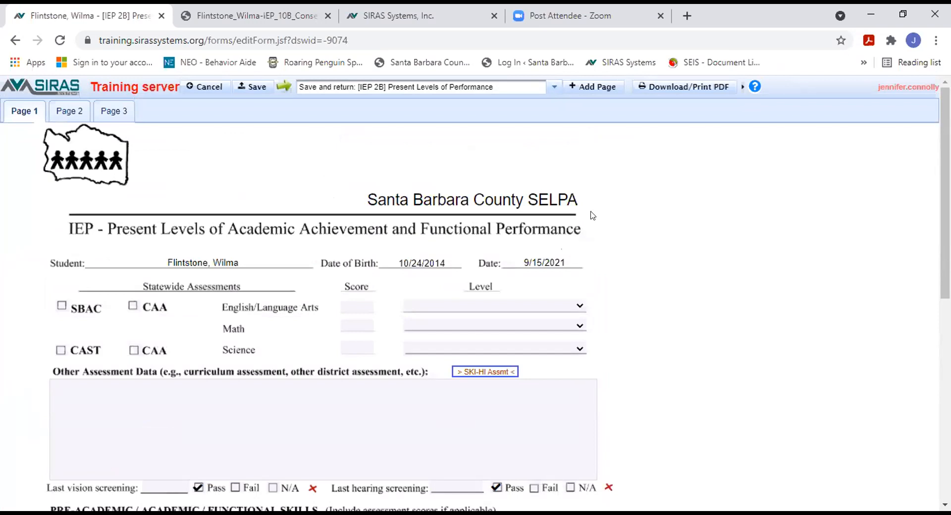
scroll(594, 215, down, 1)
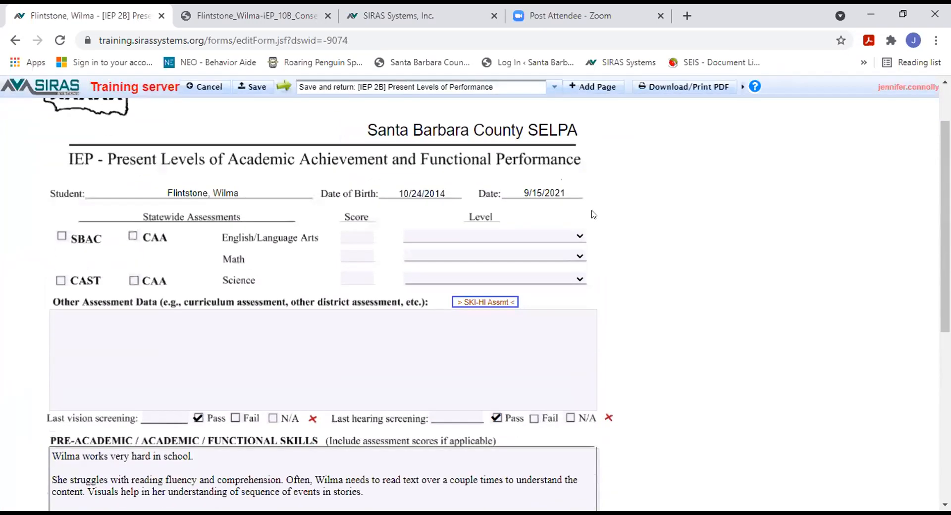
scroll(594, 215, down, 3)
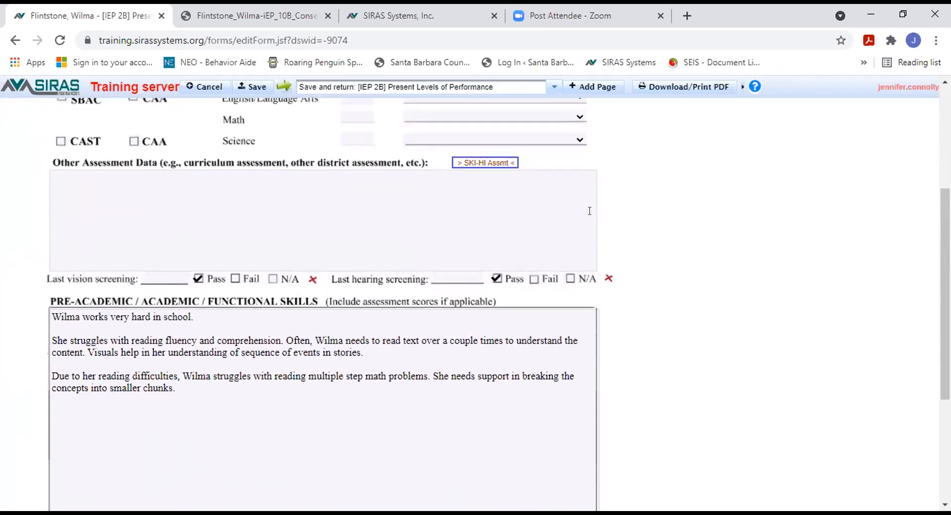
scroll(589, 211, down, 3)
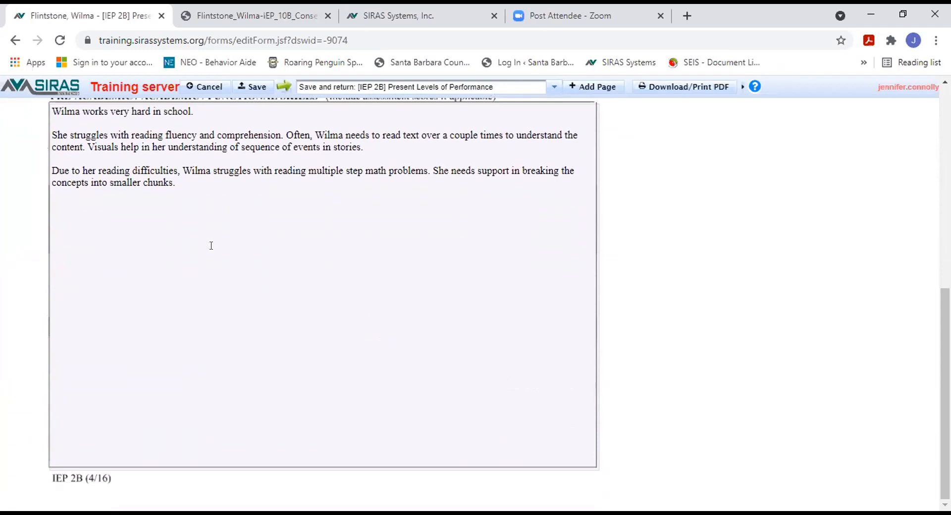
scroll(211, 246, up, 1)
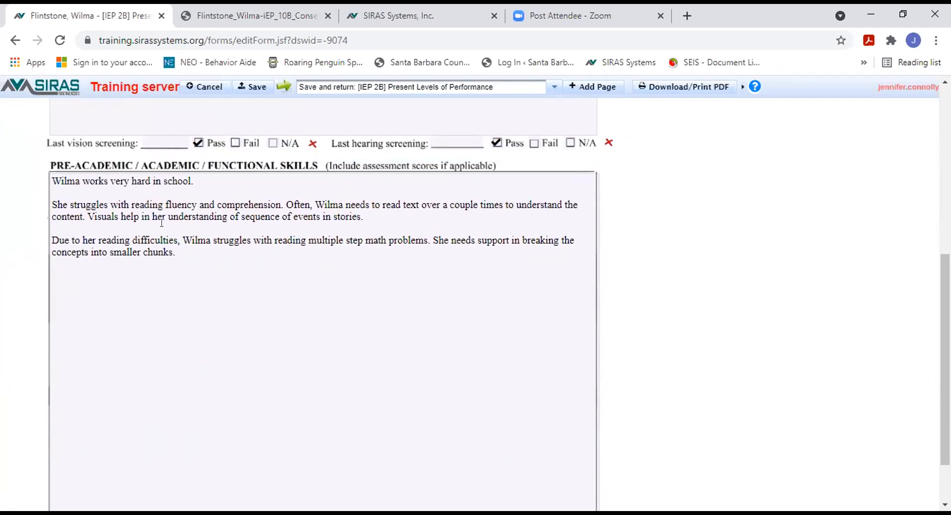
scroll(171, 221, up, 2)
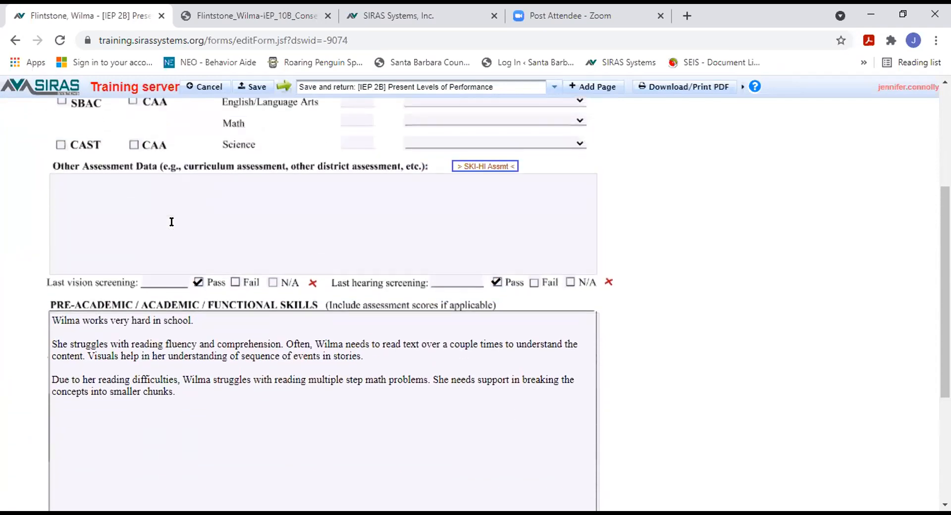
scroll(171, 221, up, 3)
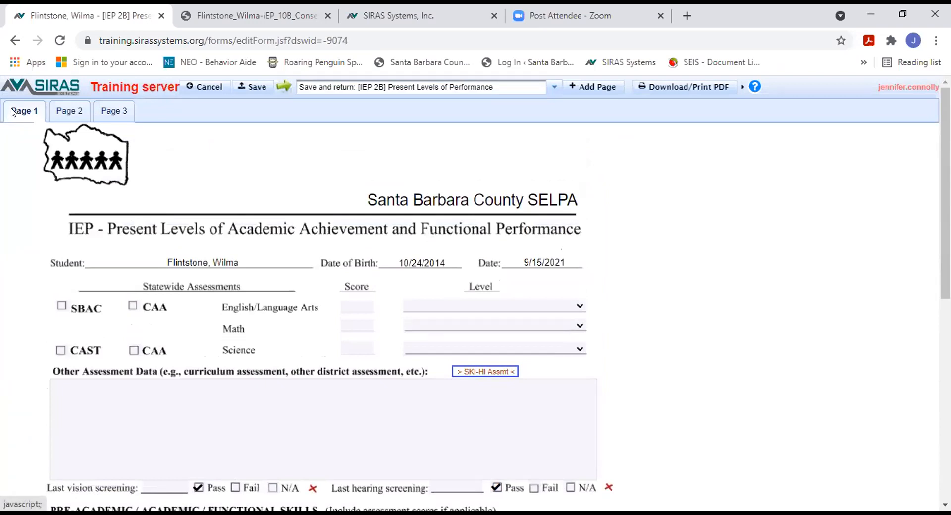
Review the communication, gross/fine motor and social emotional sections on page 2 of the Present Levels form.
click(66, 112)
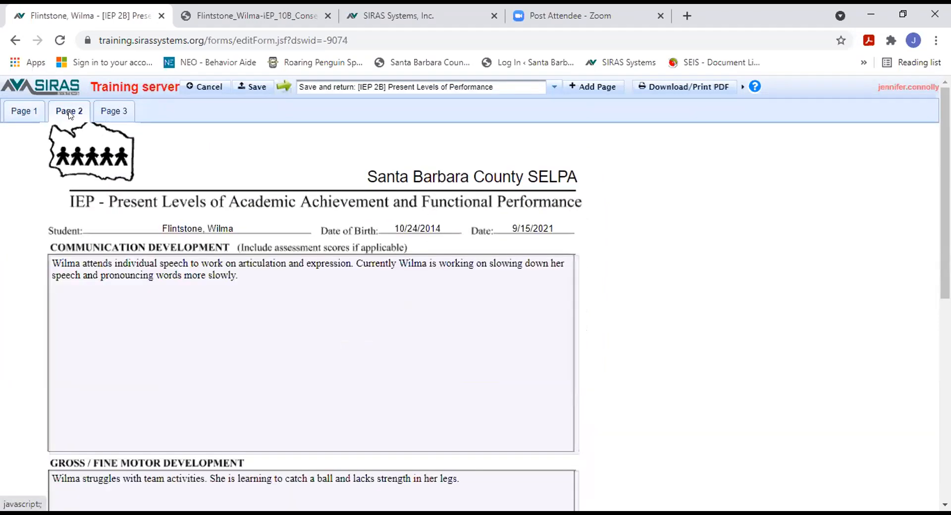
scroll(307, 246, down, 2)
scroll(307, 238, up, 1)
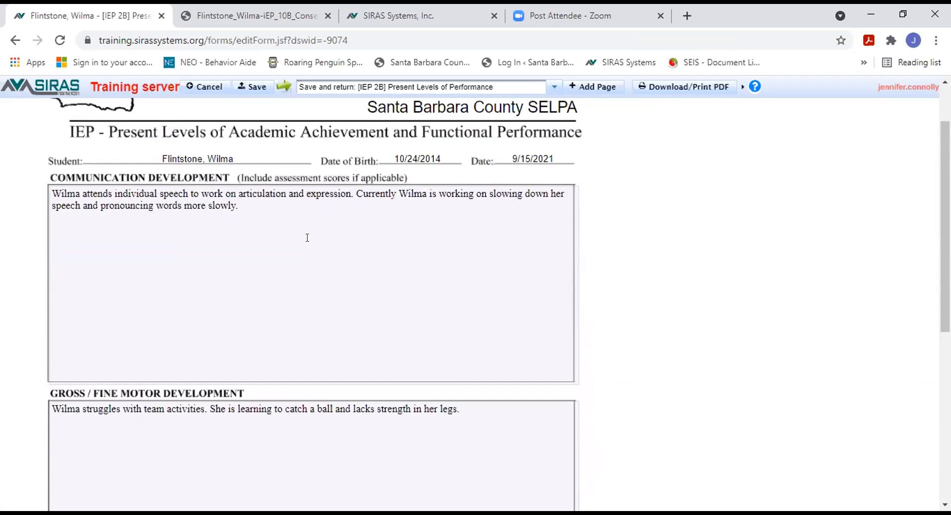
scroll(307, 238, down, 3)
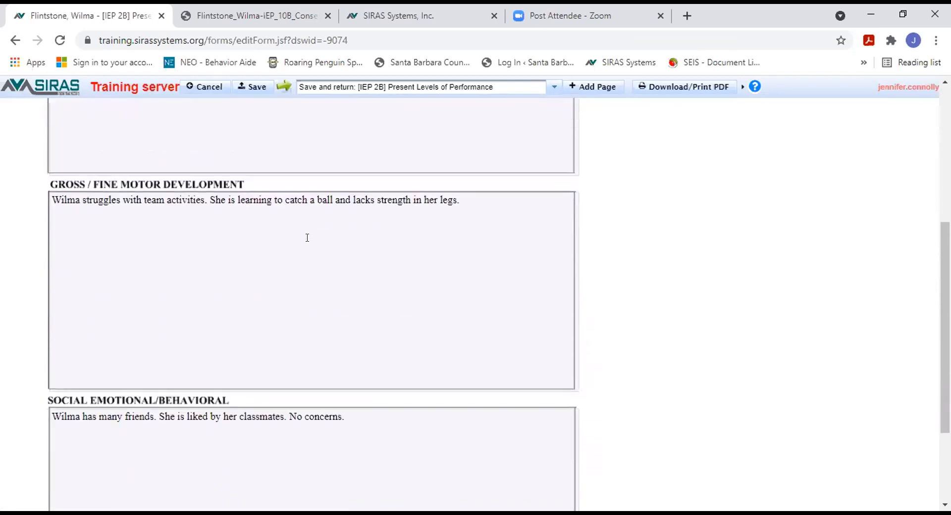
scroll(307, 237, up, 4)
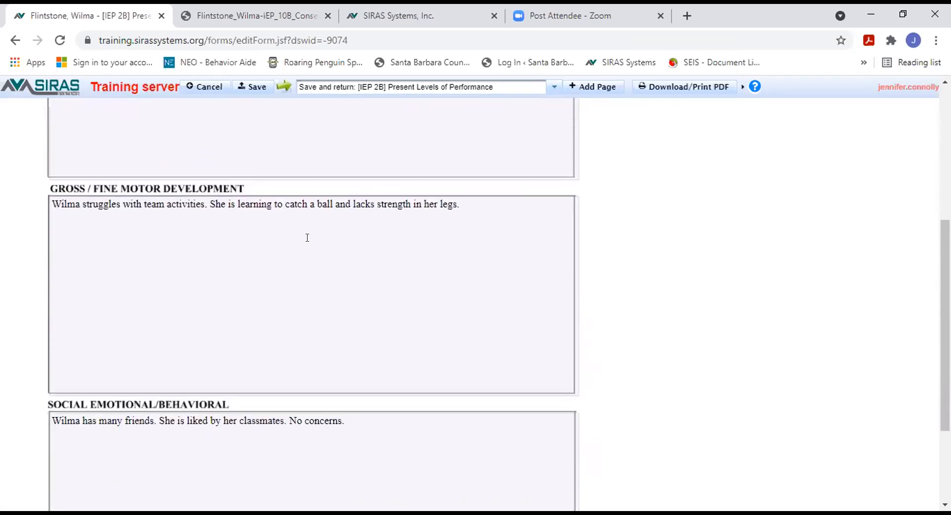
Review the vocational and daily living sections on page 3 and place the cursor in the General Health text.
click(116, 113)
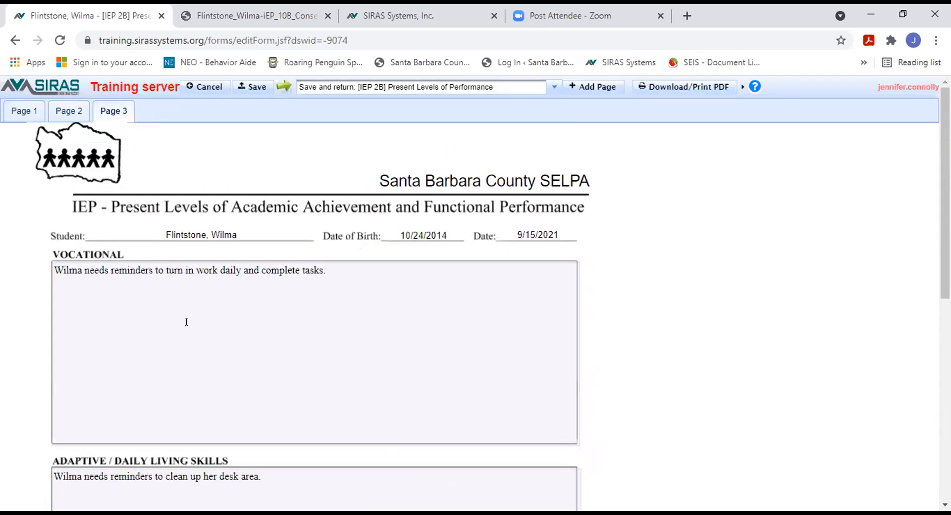
scroll(130, 432, down, 2)
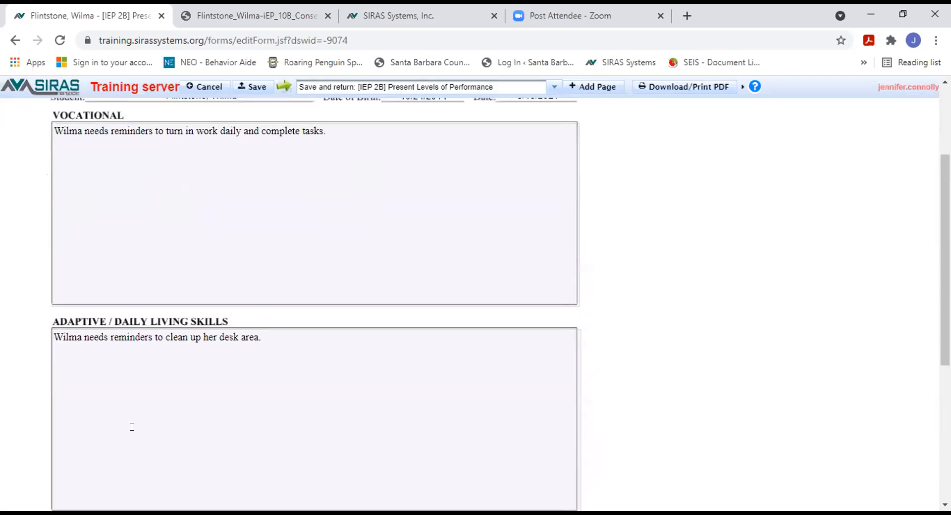
scroll(131, 427, down, 5)
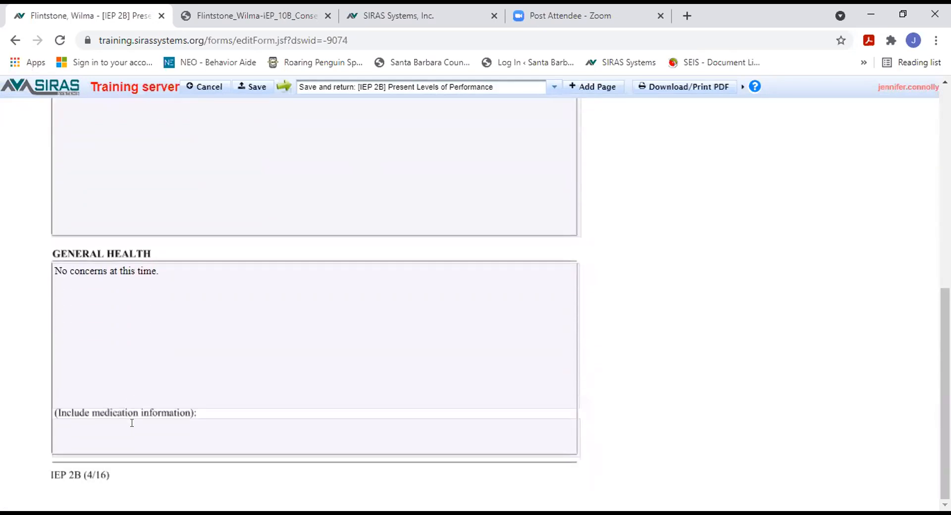
click(73, 301)
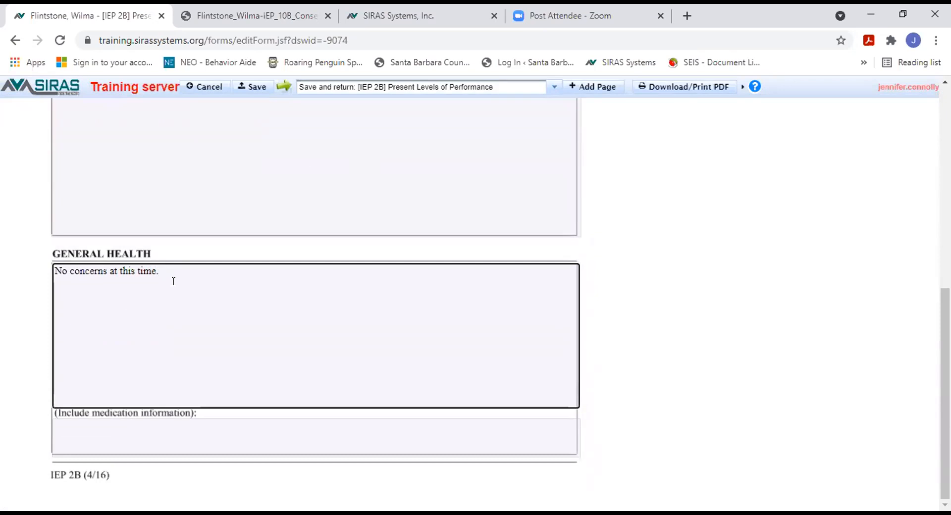
Replace the General Health text with "Seizures" and "Taking medication for focusing", and enter "Hospitalized in 2020 for anxiety." as the medication information.
drag(165, 276, 36, 287)
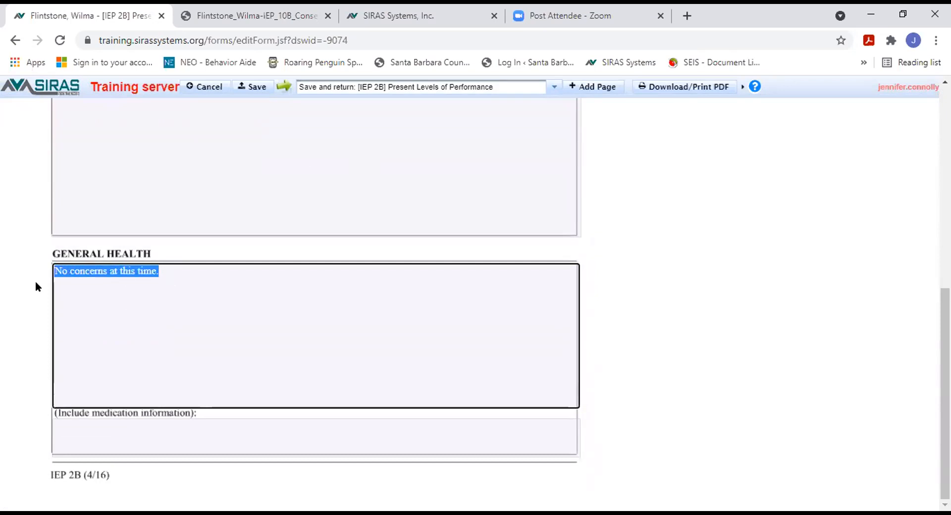
text(Sei)
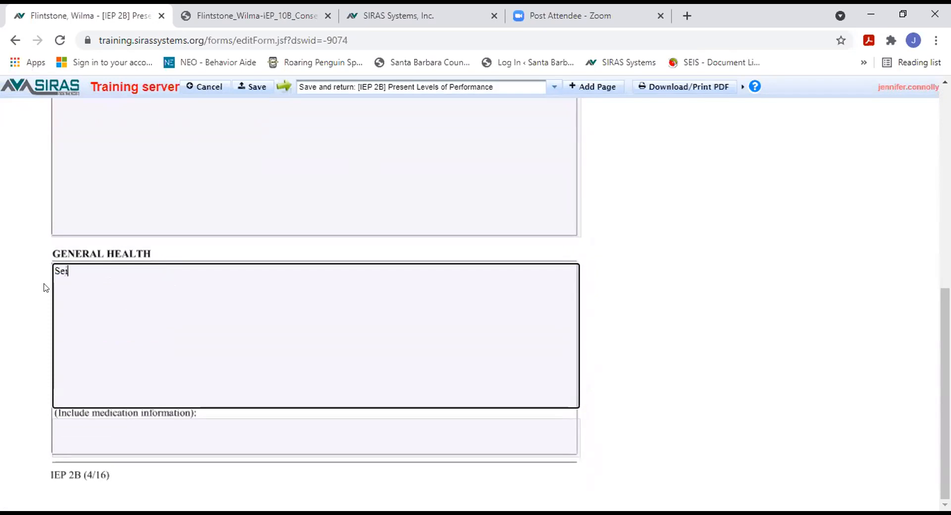
text(zures)
key(Return)
text(Taking me)
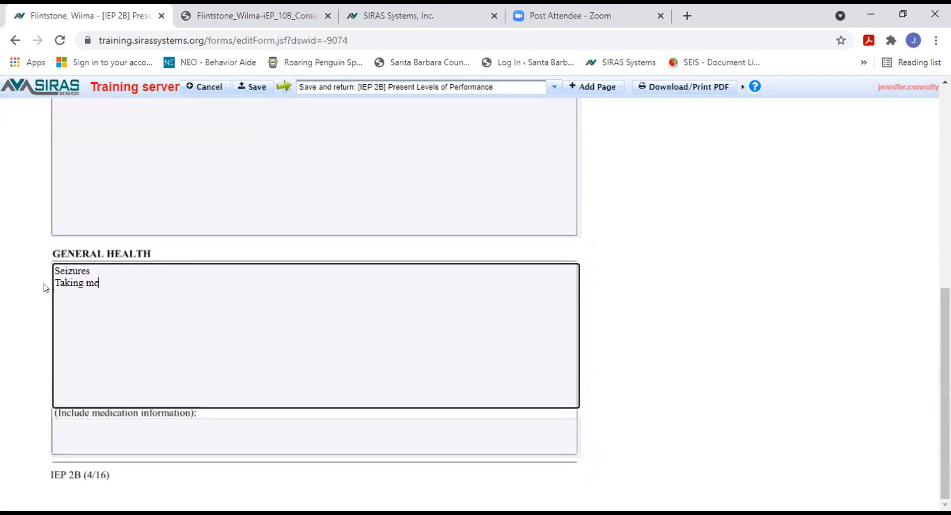
text(dication for focusing)
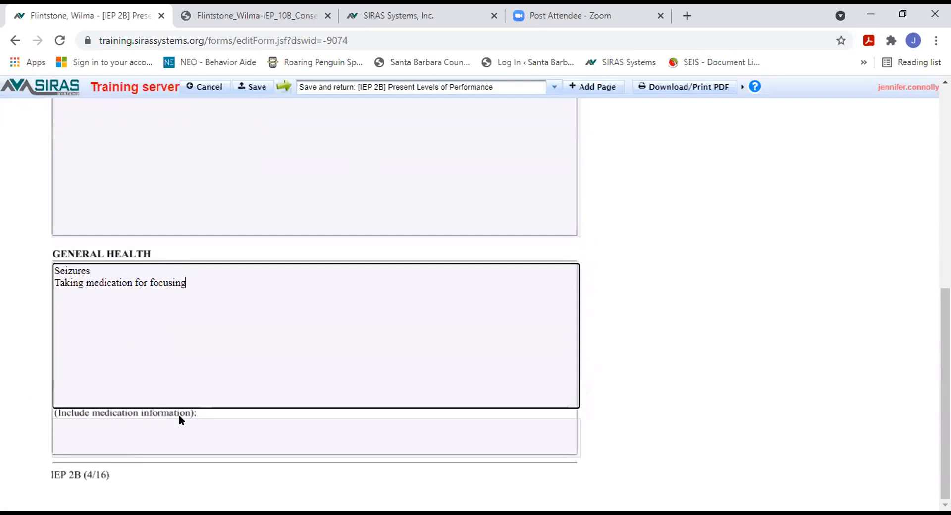
click(119, 422)
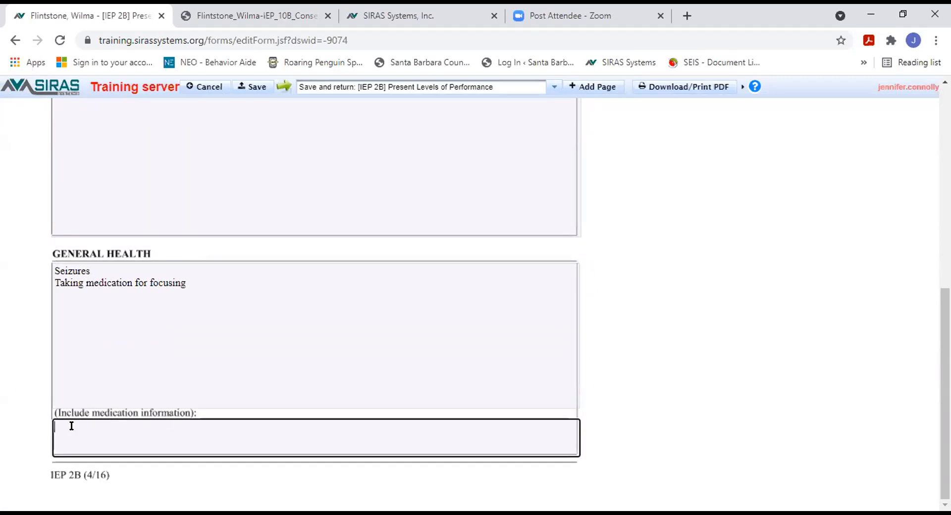
text(Hospitalized in 2020 for anxiety.)
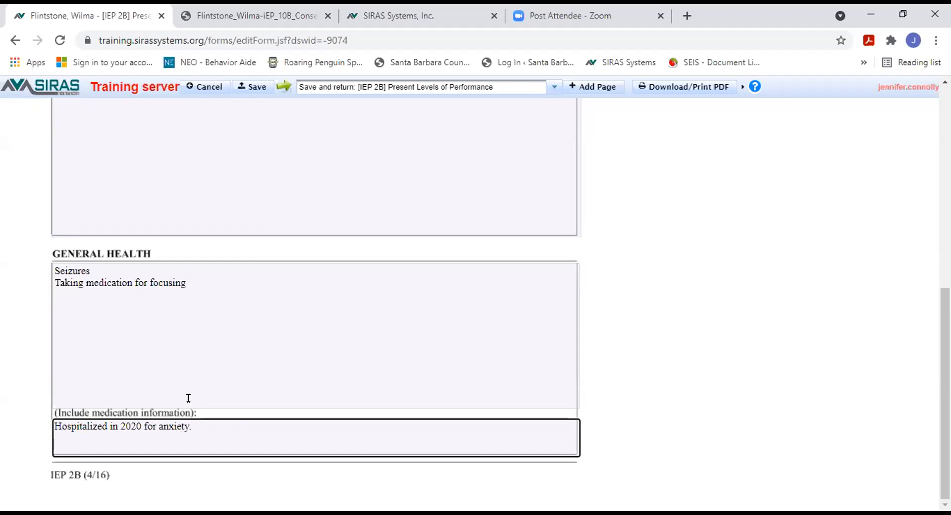
Add a continuation page to the Present Levels form, enter "Health continued" on it, and save the form back to the IEP Manager.
scroll(188, 398, up, 8)
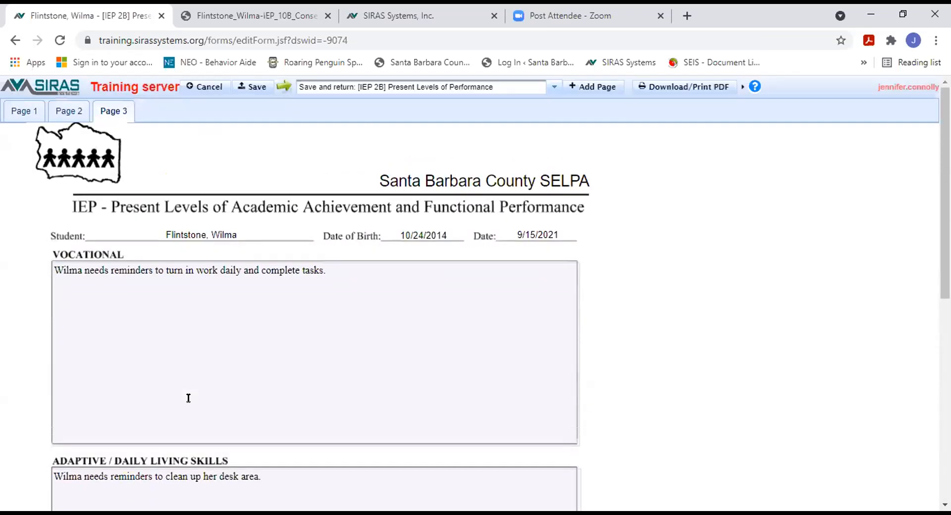
click(588, 88)
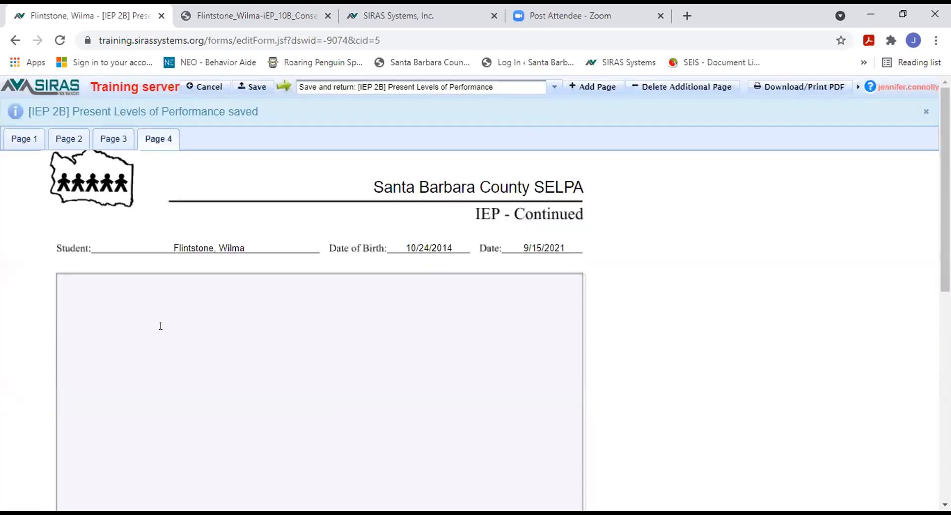
scroll(161, 325, down, 10)
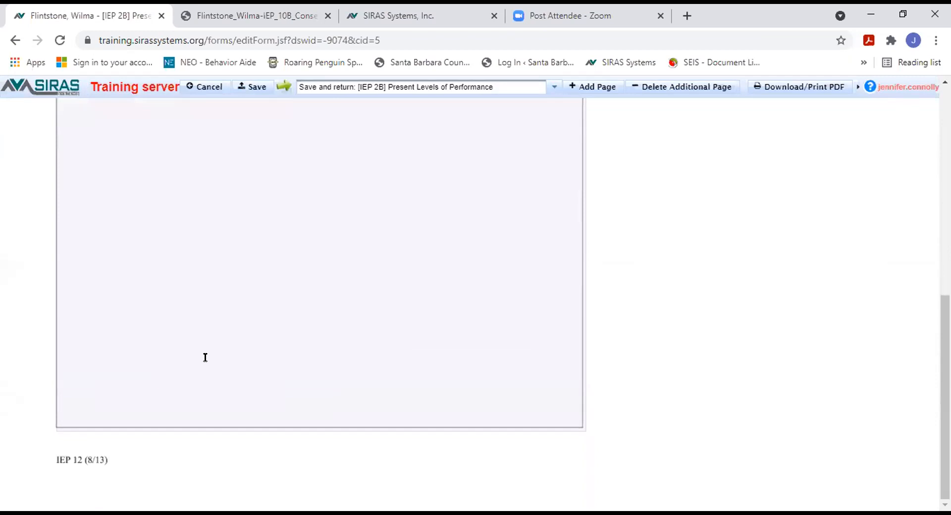
scroll(205, 357, up, 5)
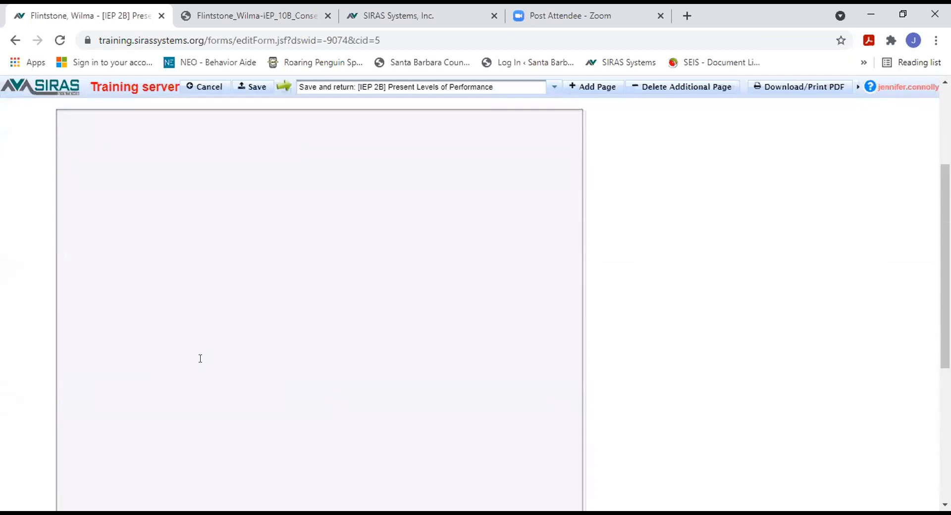
scroll(200, 358, up, 4)
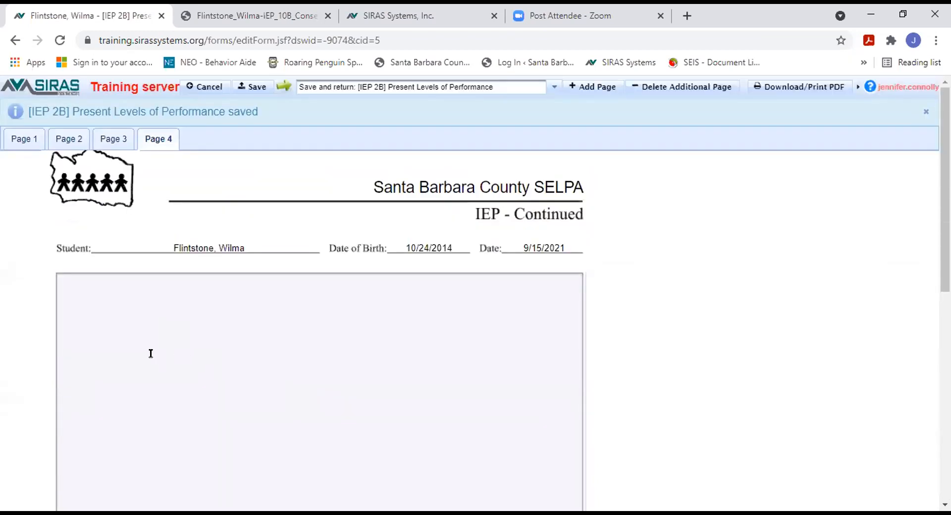
click(87, 289)
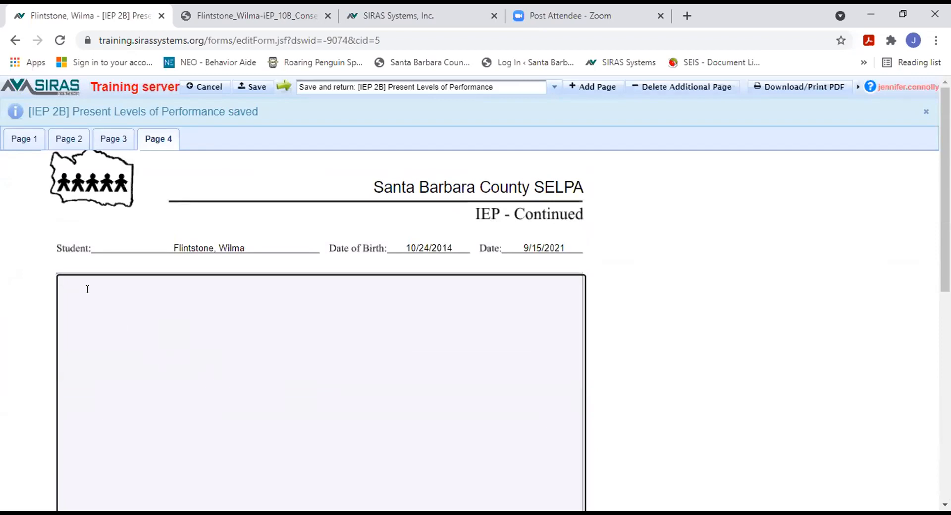
text(Health continued)
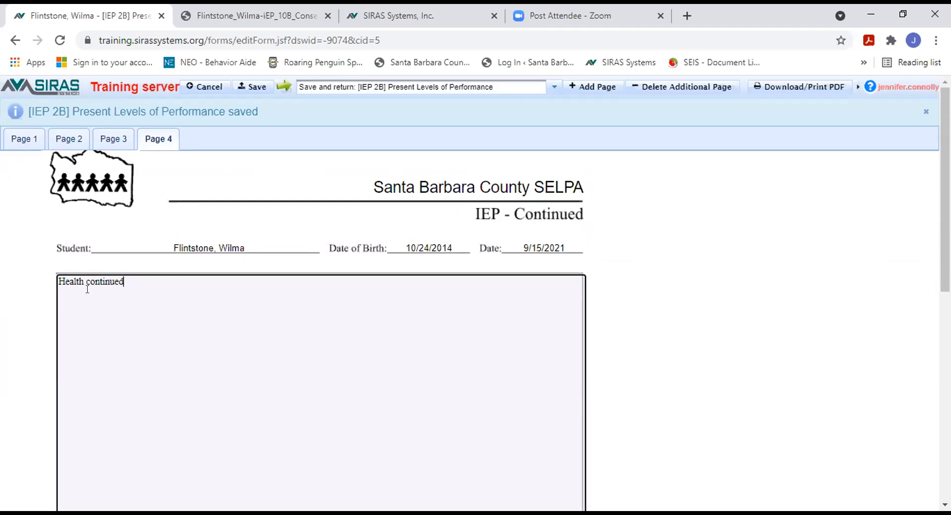
click(280, 88)
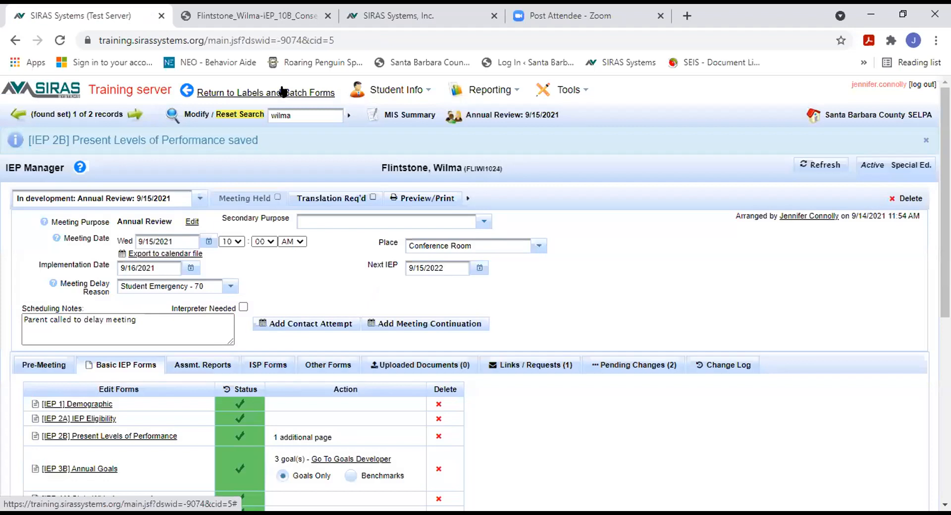
Open the IEP at a Glance PDF created at 2:33 PM from Labels and Batch Forms and look through its pages.
click(562, 90)
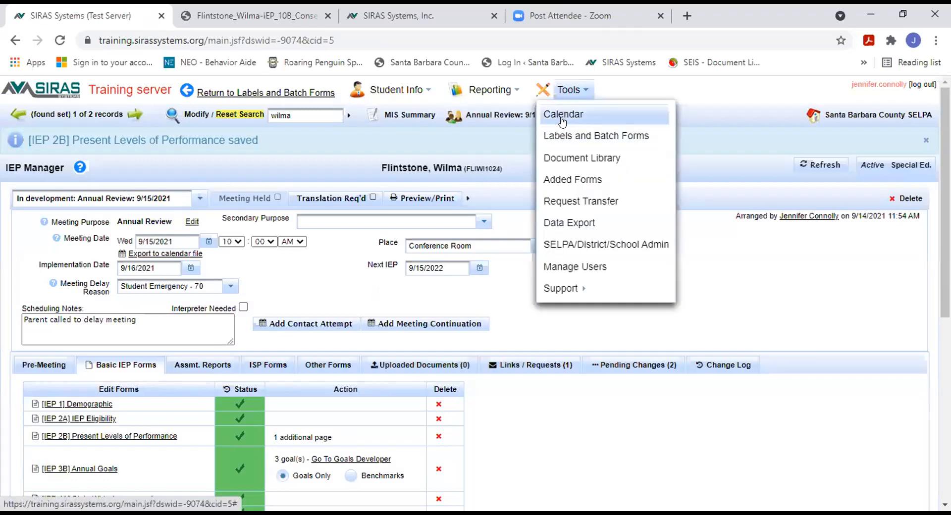
click(562, 135)
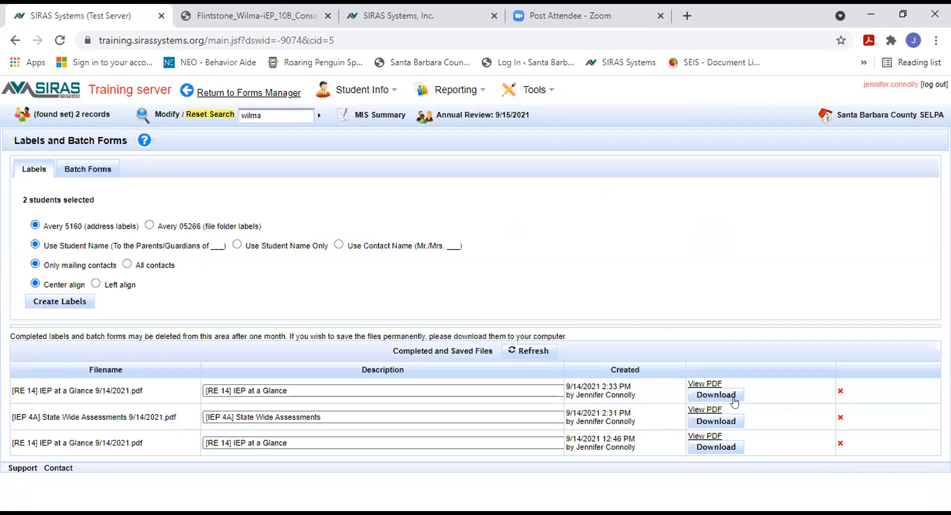
click(697, 383)
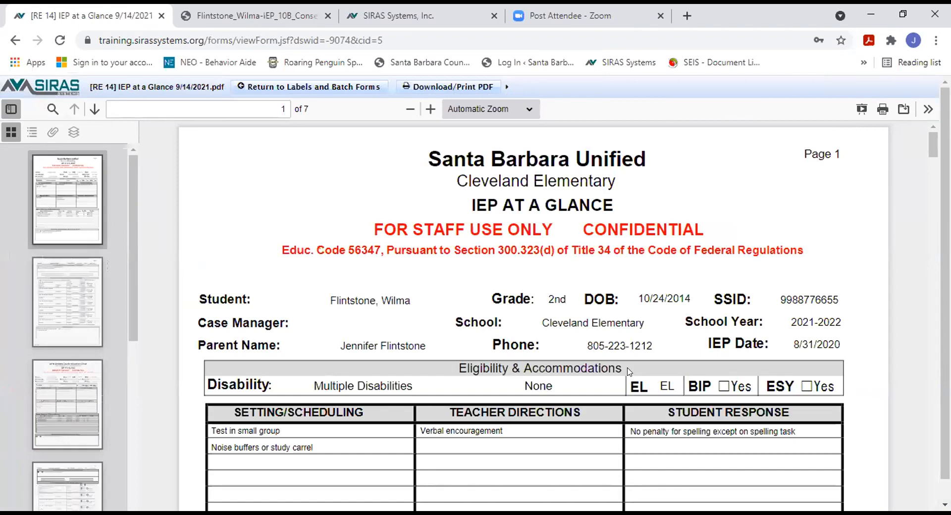
scroll(627, 371, down, 12)
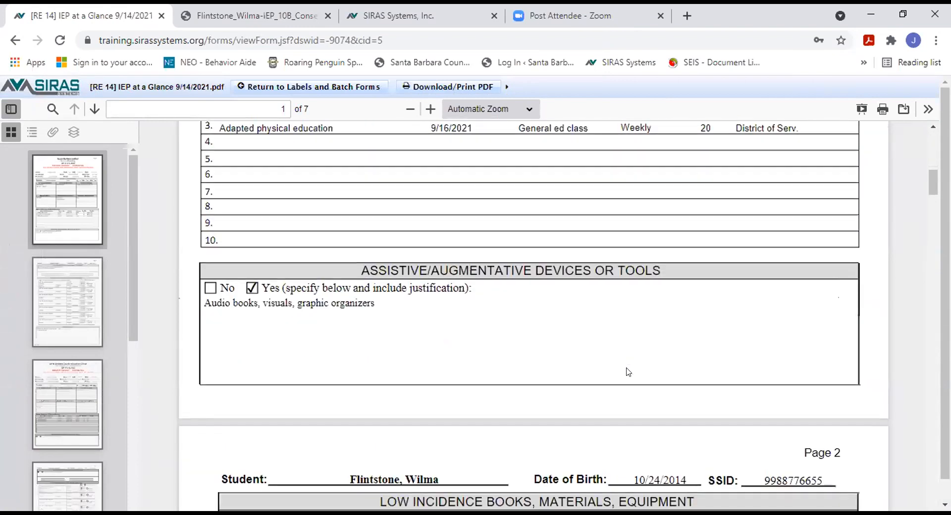
scroll(628, 371, down, 12)
scroll(628, 372, down, 4)
scroll(628, 371, up, 5)
scroll(628, 371, up, 15)
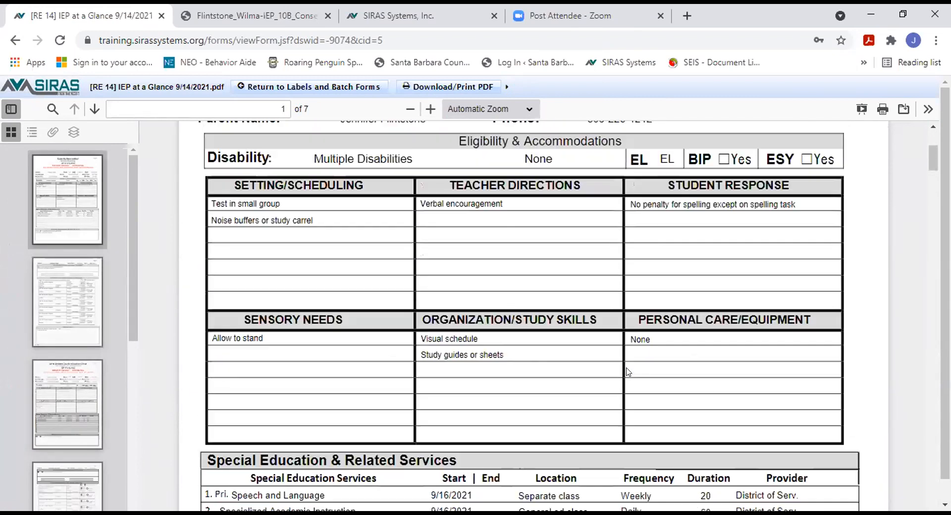
scroll(628, 371, up, 5)
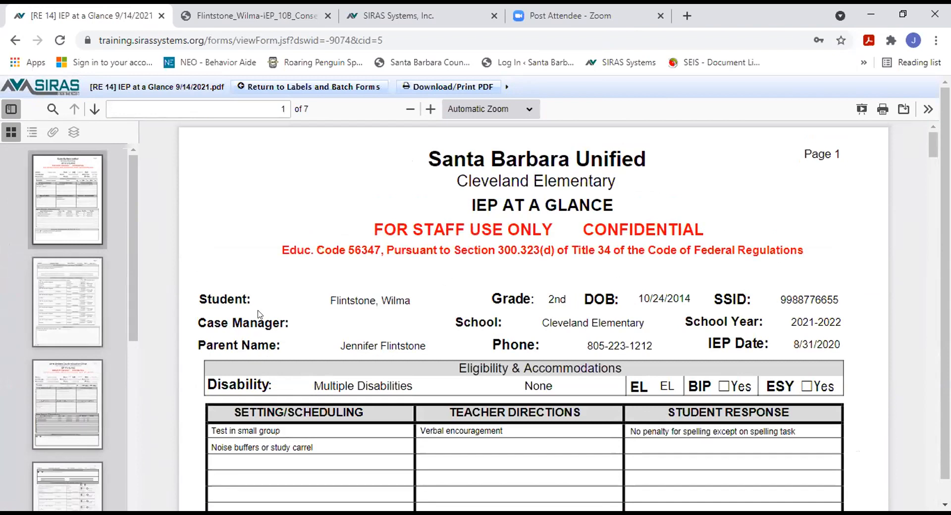
Generate new batch IEP at a Glance forms with goals pages, Behavior Plan, Emergency Health Plan and Provision for Emergency Conditions included.
click(273, 88)
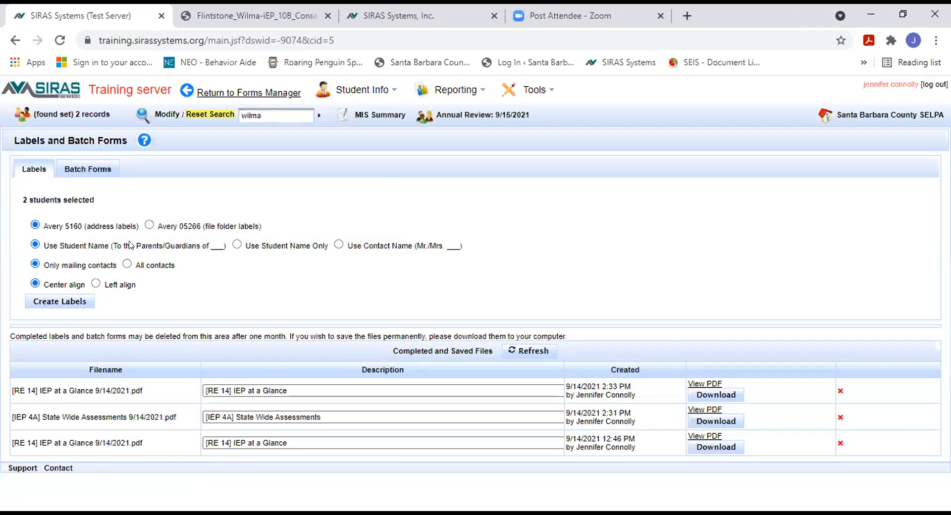
click(79, 168)
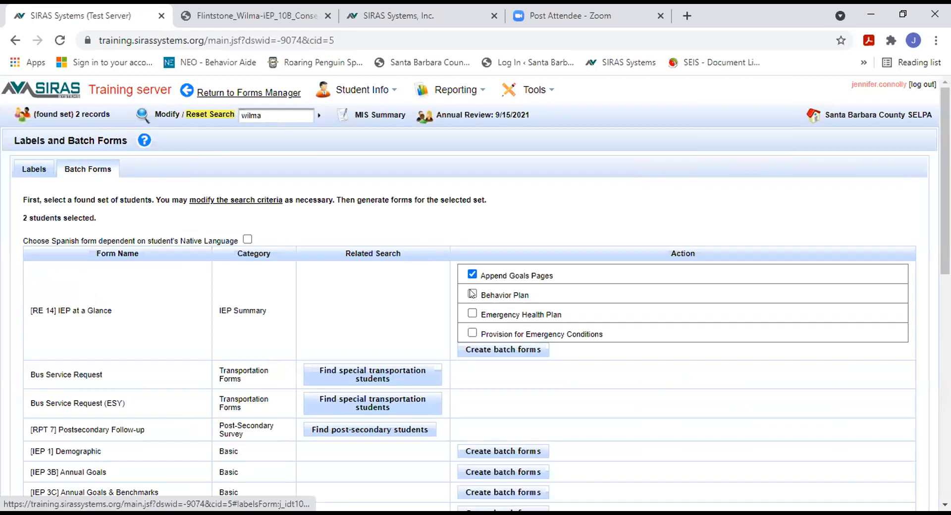
click(472, 313)
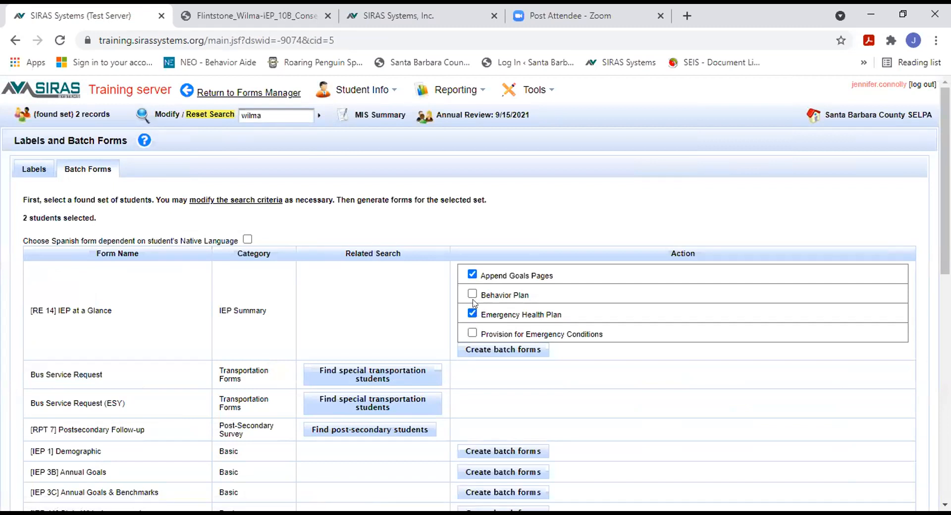
click(472, 294)
click(472, 333)
click(486, 350)
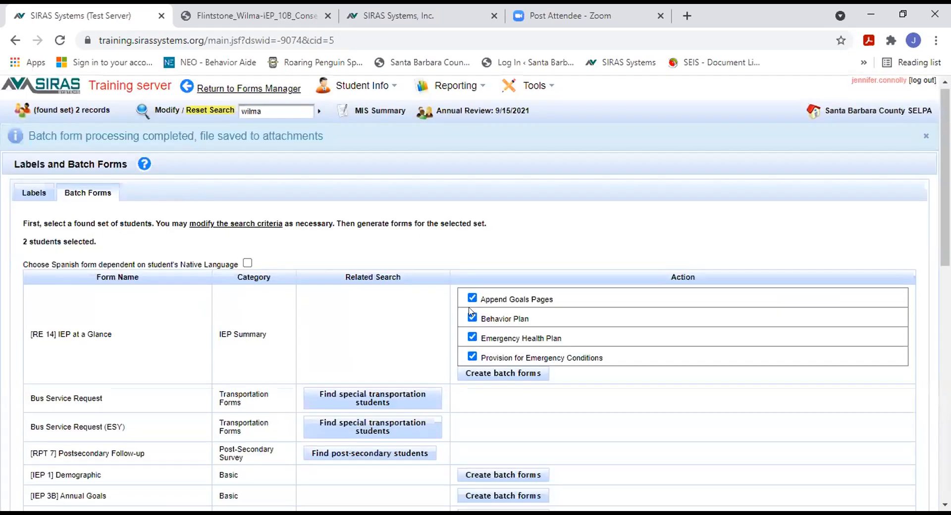
View the newest IEP at a Glance PDF and examine its services, supports and General Health sections.
scroll(466, 309, down, 5)
scroll(466, 309, down, 6)
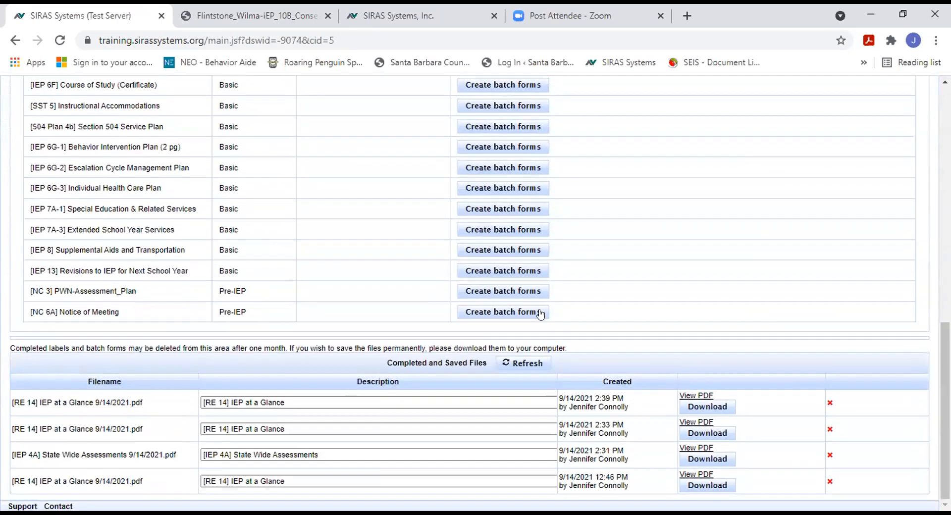
click(695, 394)
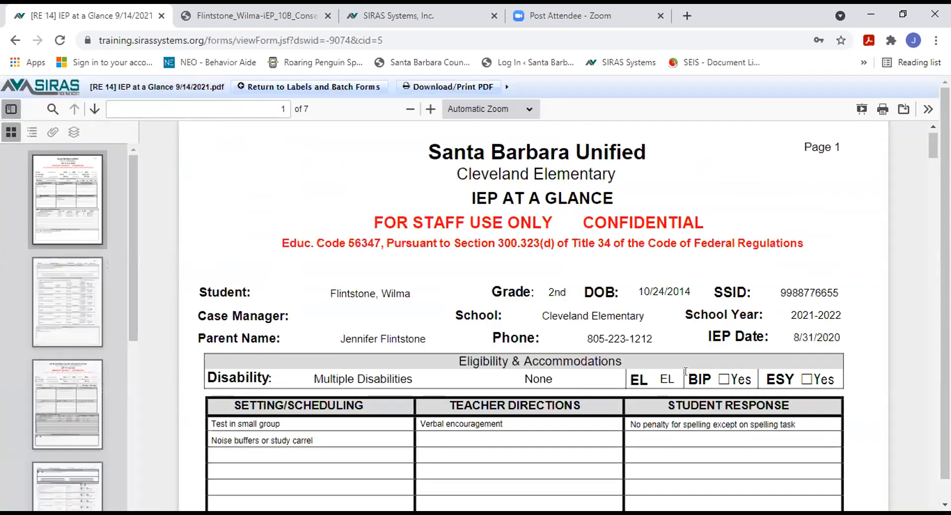
scroll(686, 381, down, 3)
scroll(685, 378, down, 10)
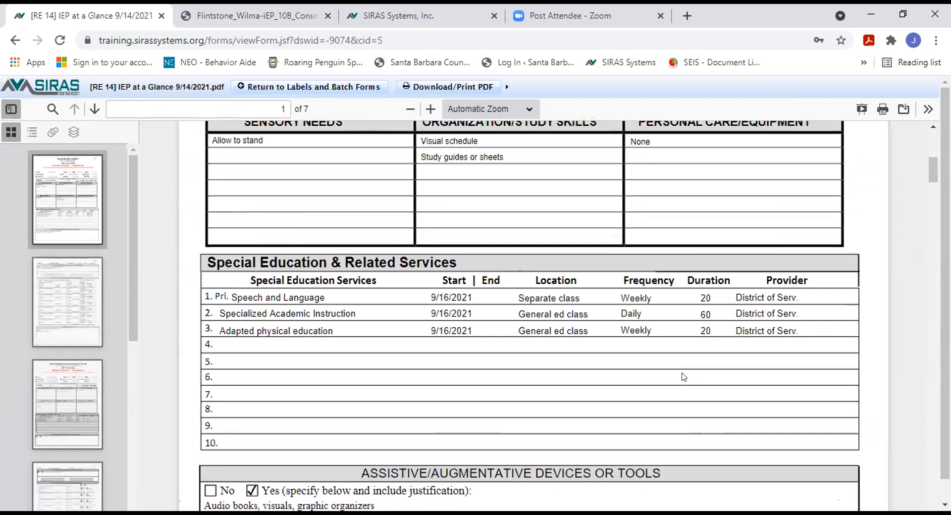
scroll(681, 372, down, 8)
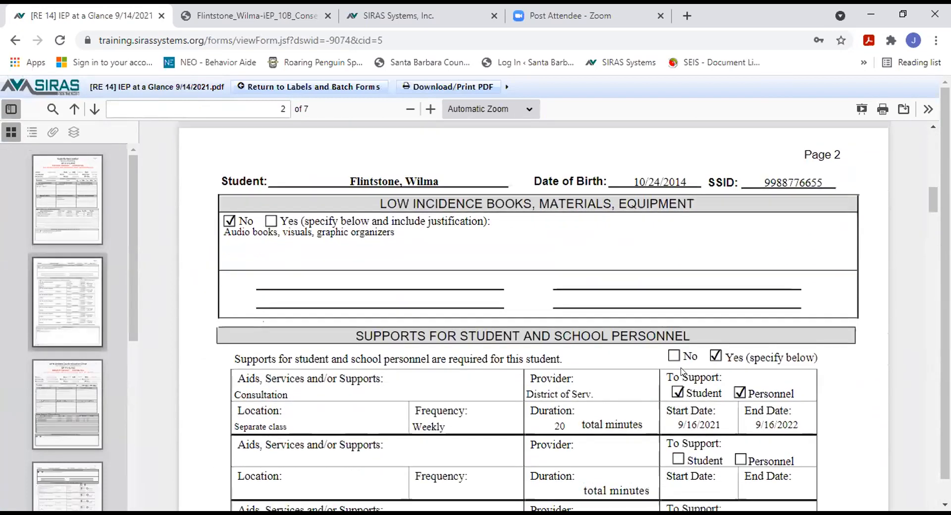
scroll(679, 368, down, 6)
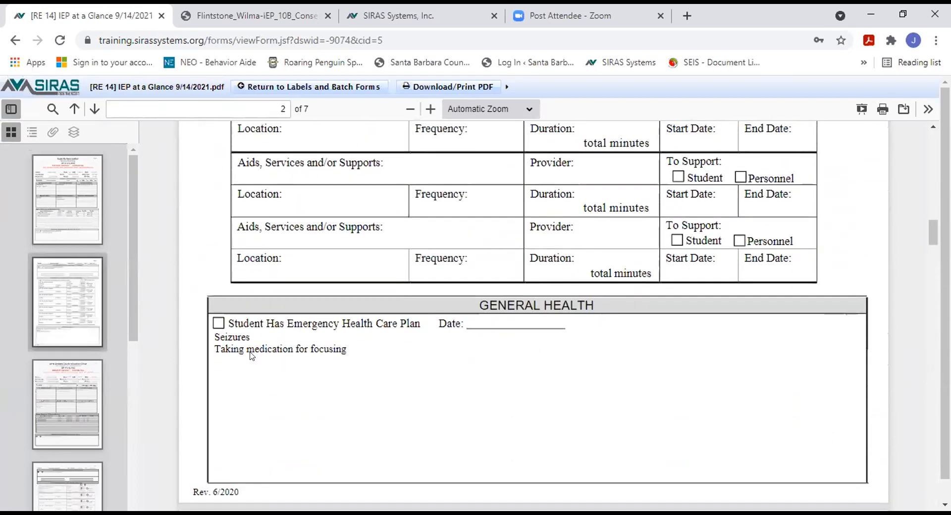
scroll(233, 361, down, 2)
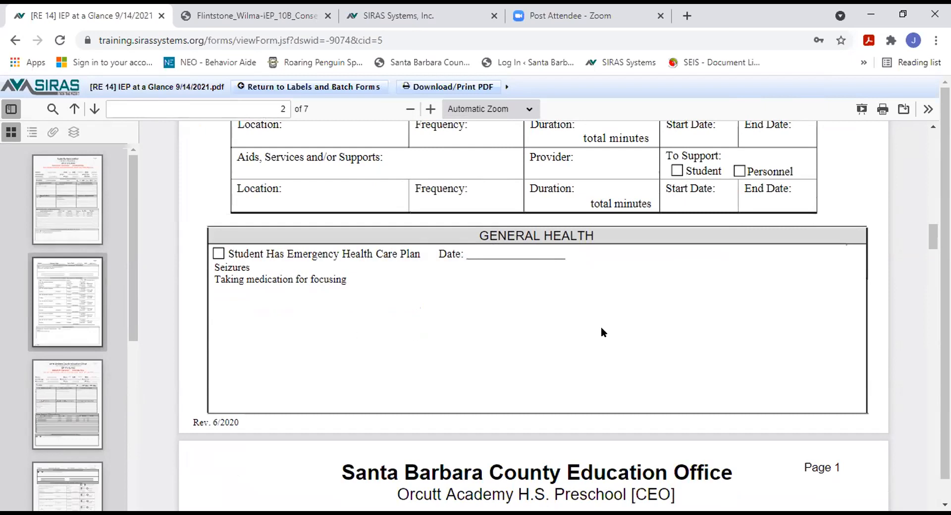
drag(932, 236, 918, 138)
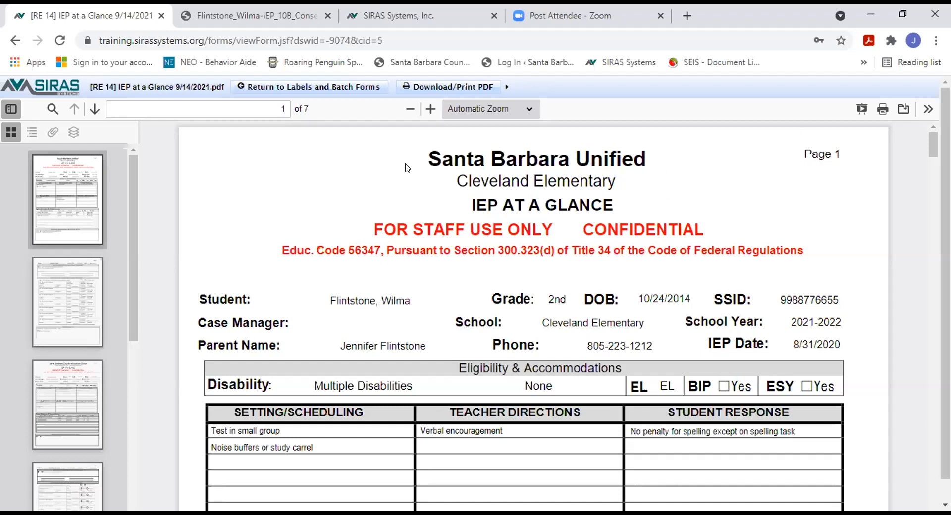
Return to the batch forms list and reset the student search so all records are selected.
click(329, 89)
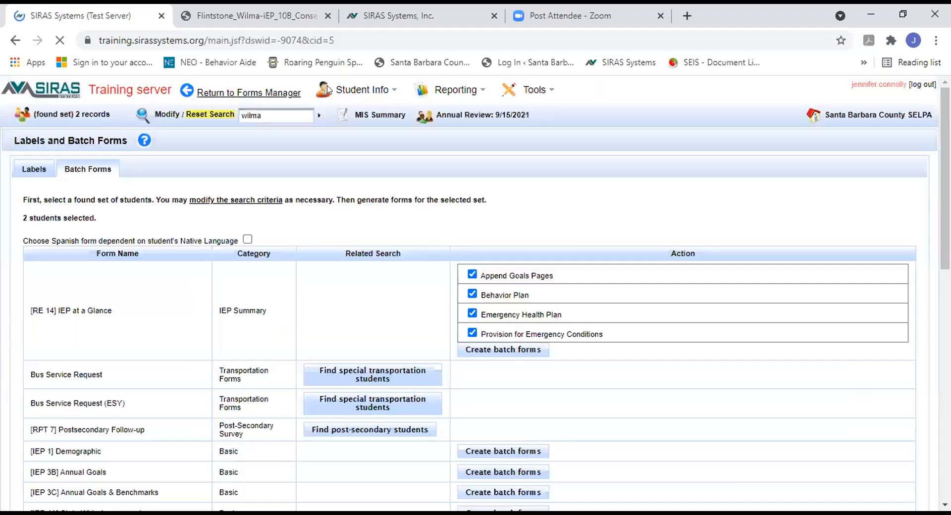
click(203, 114)
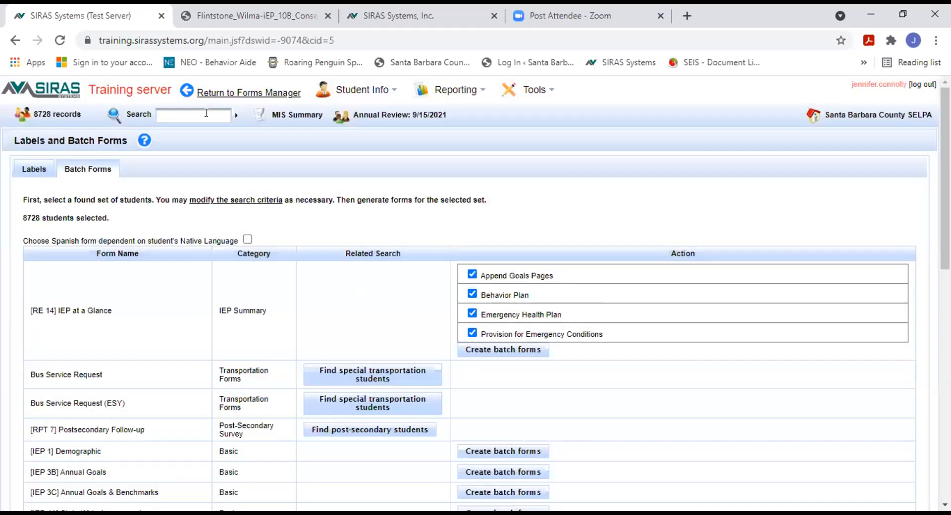
click(208, 95)
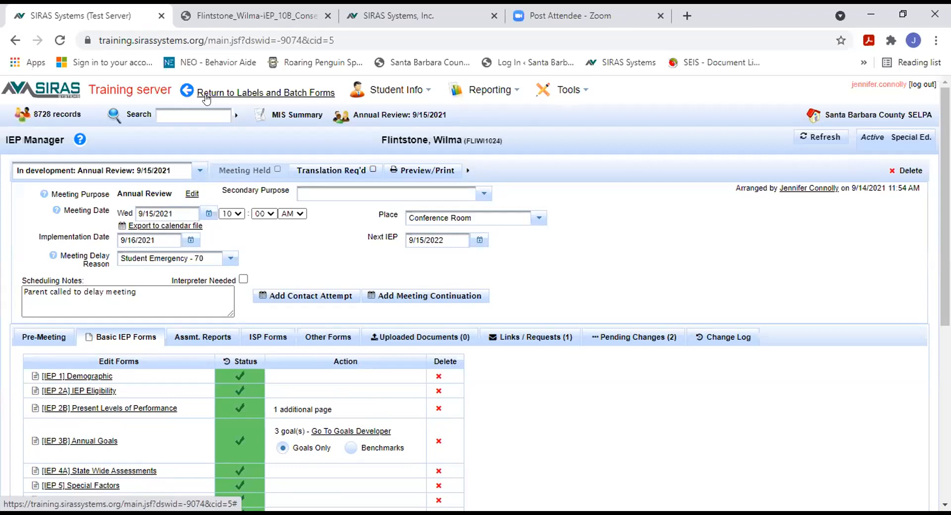
click(206, 98)
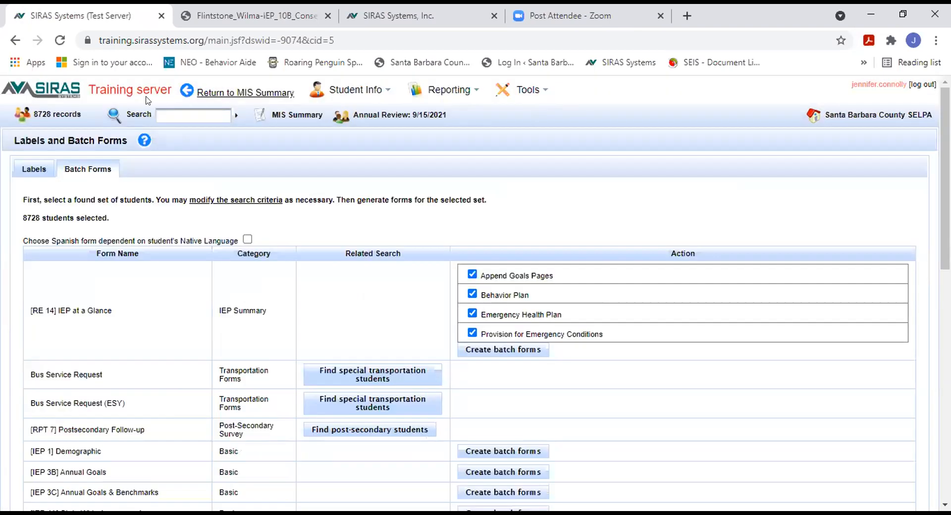
Search for the student by first name from the home page and open the Santa Barbara County Education Office student's record.
click(61, 88)
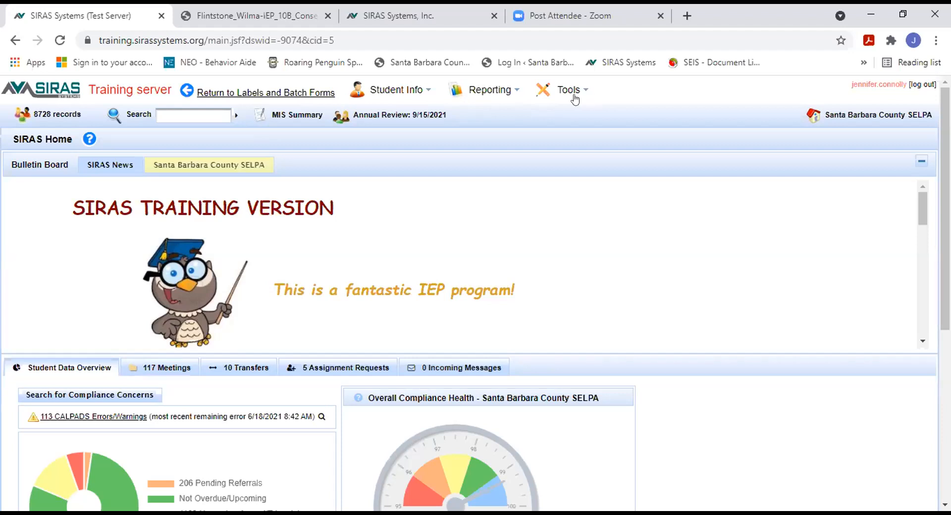
click(195, 114)
click(178, 142)
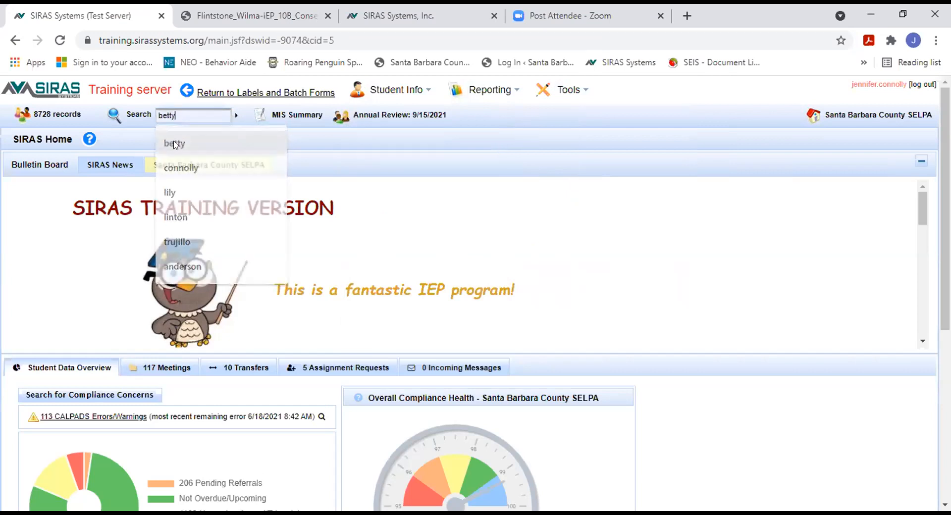
click(133, 111)
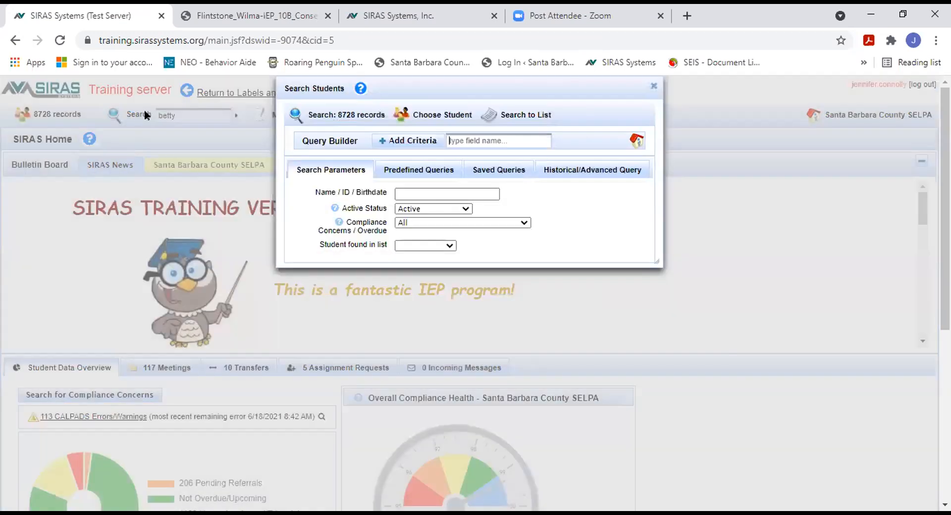
click(654, 86)
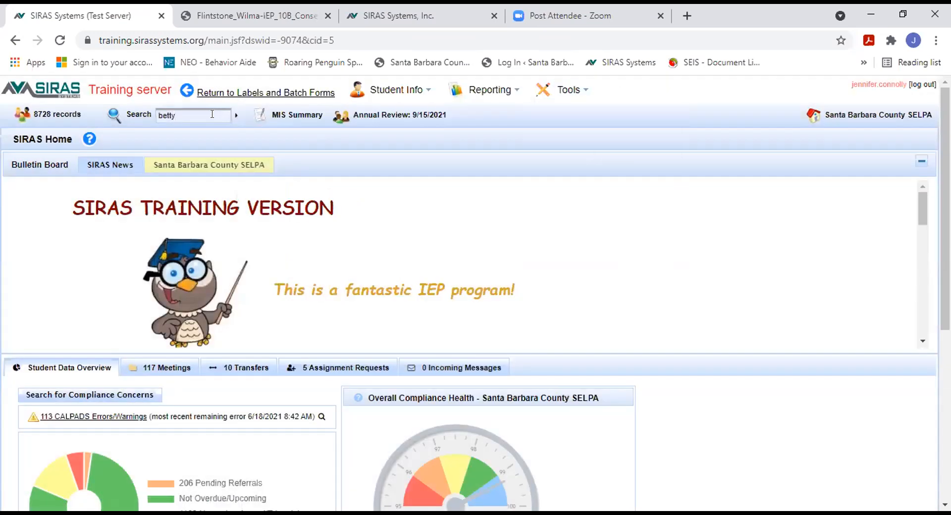
key(Return)
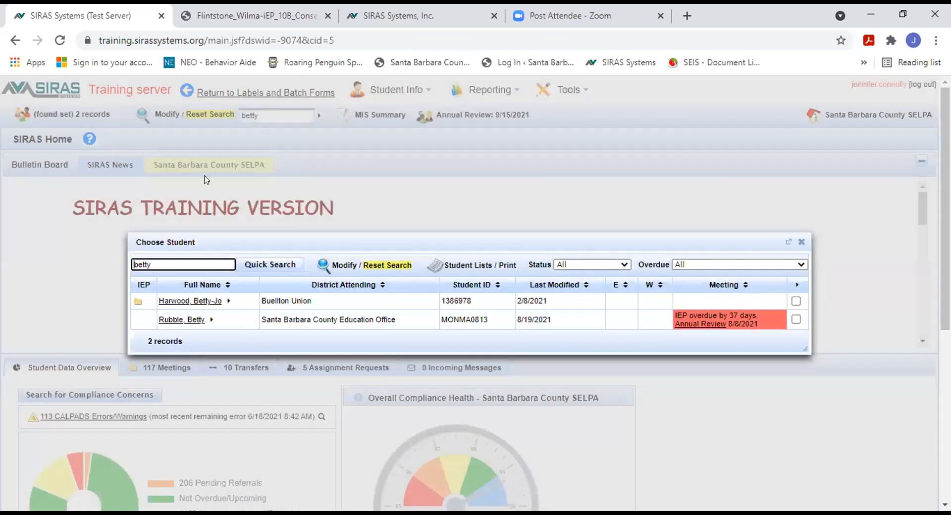
click(181, 320)
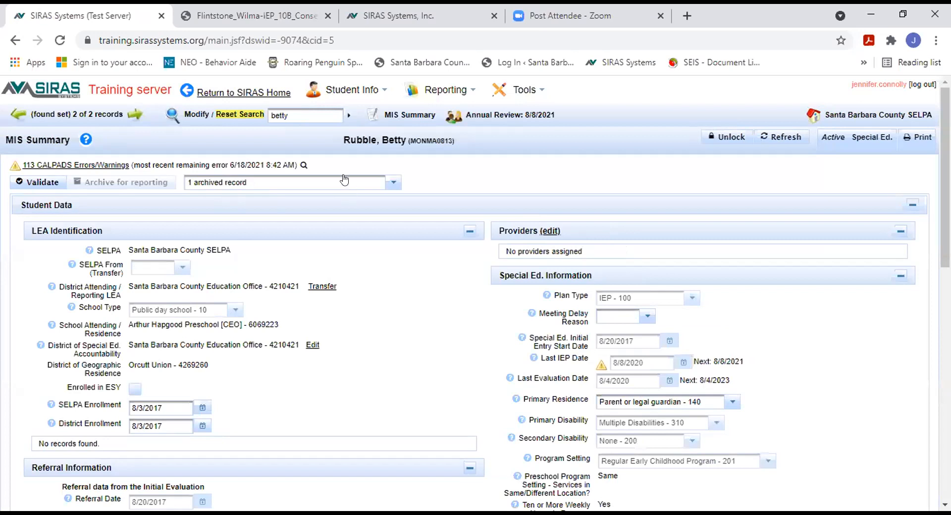
View the Data Collection and Progress and Reporting options, and open the current student's Service Logs.
click(340, 92)
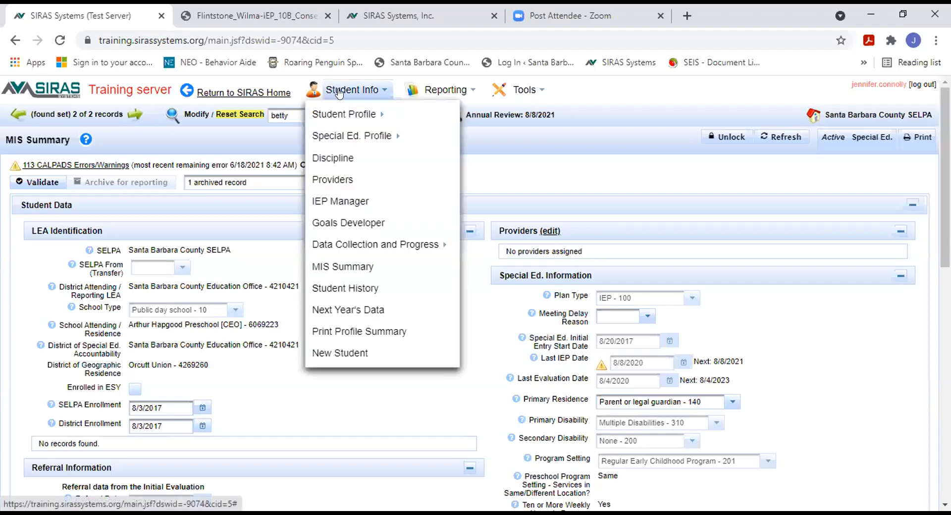
mouse_move(341, 245)
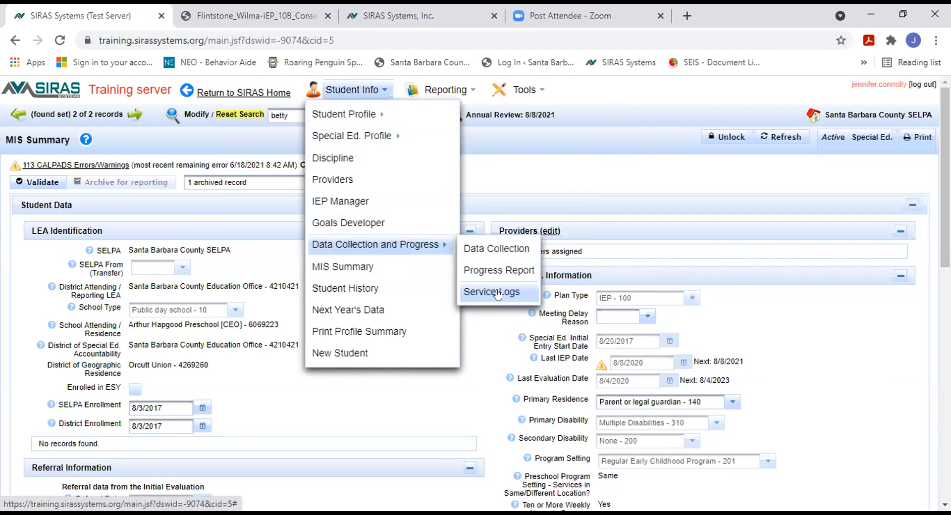
click(506, 135)
click(430, 90)
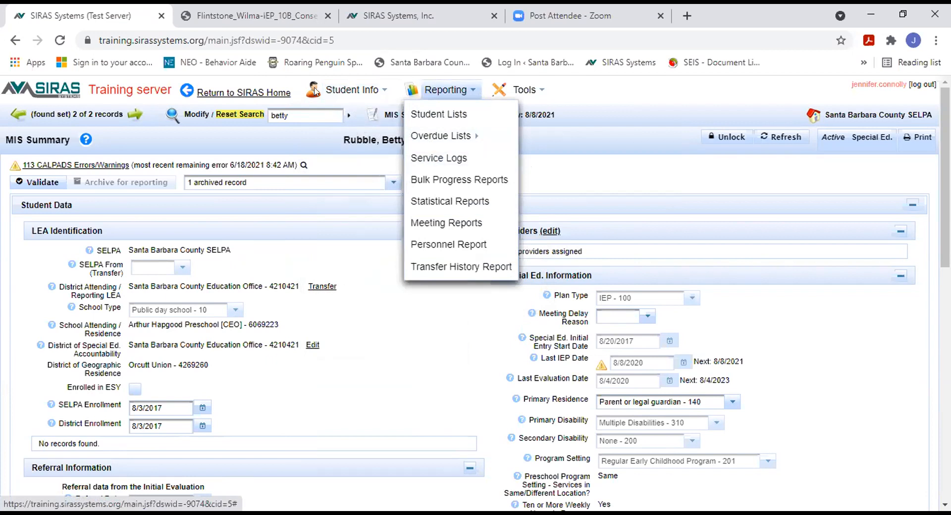
click(330, 89)
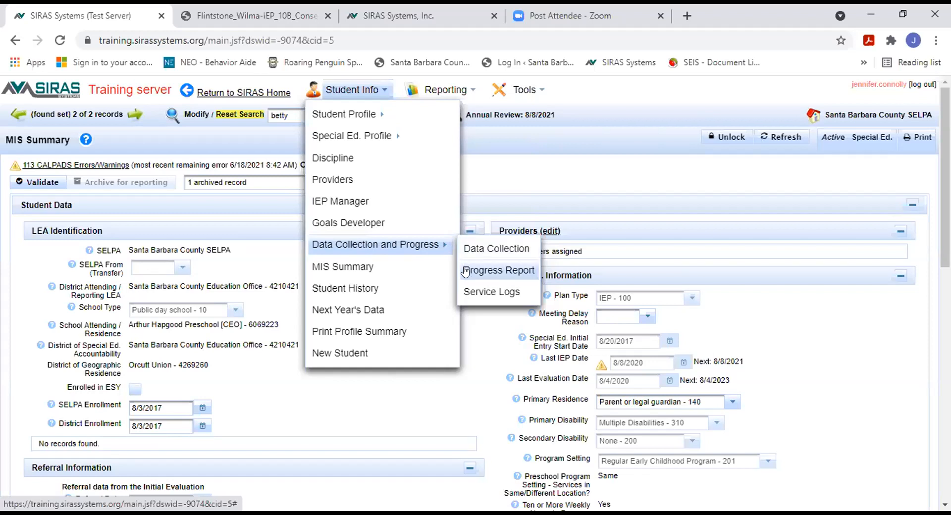
click(473, 293)
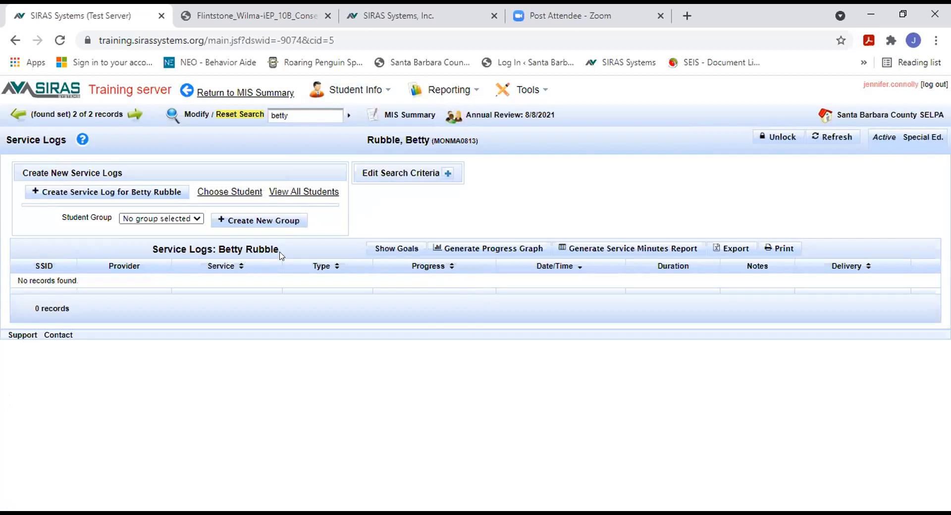
Reset the student search, search from the home page for another student by first name, and open the Santa Barbara Unified student's record.
click(243, 116)
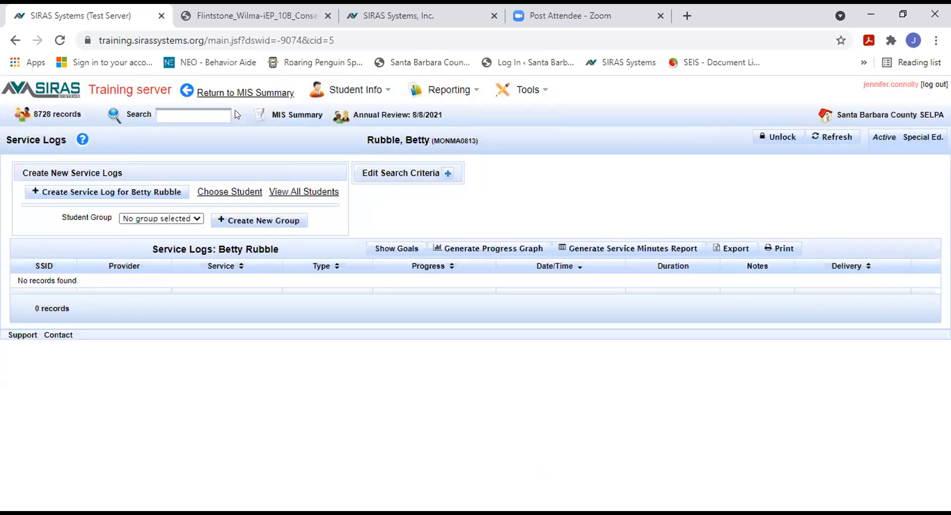
click(202, 97)
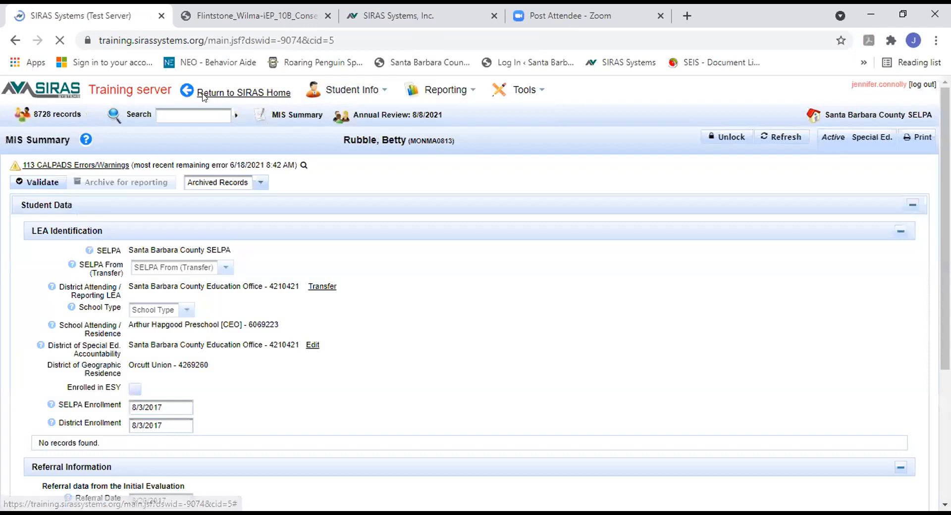
click(202, 95)
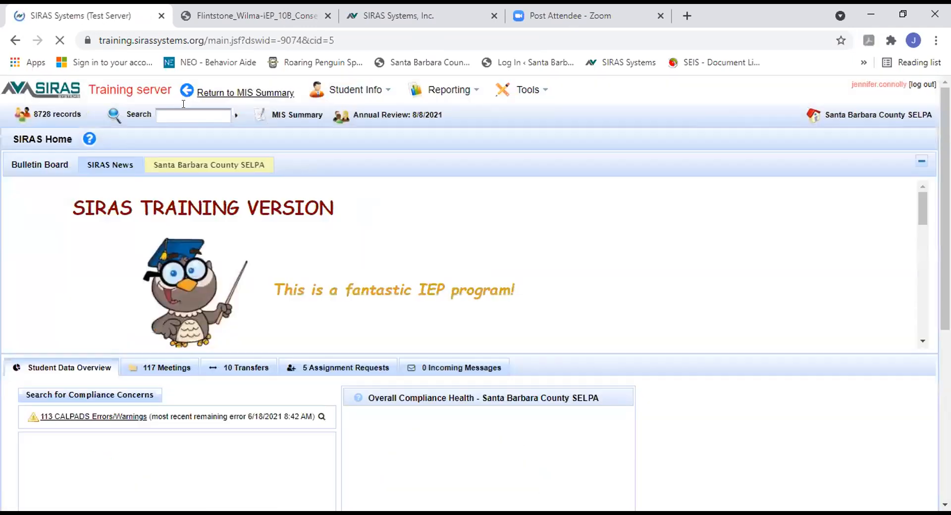
click(185, 114)
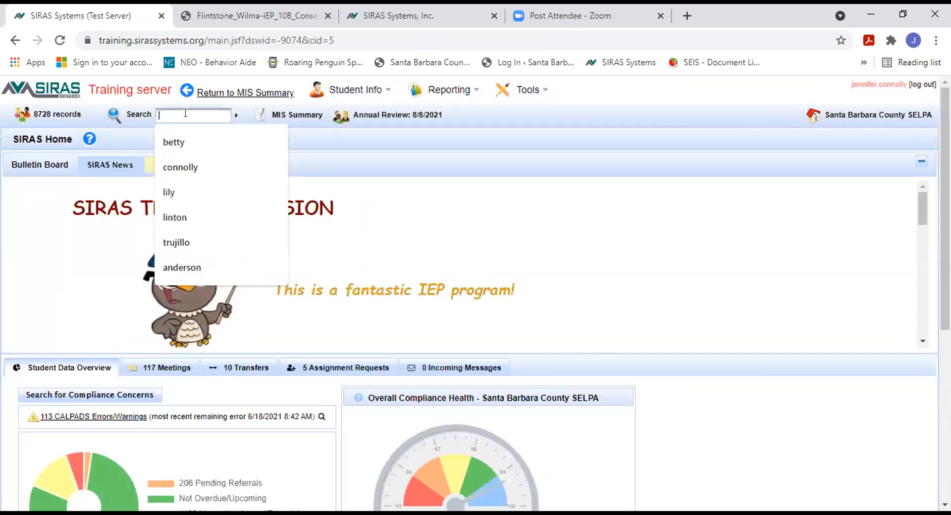
text(wilma)
key(Return)
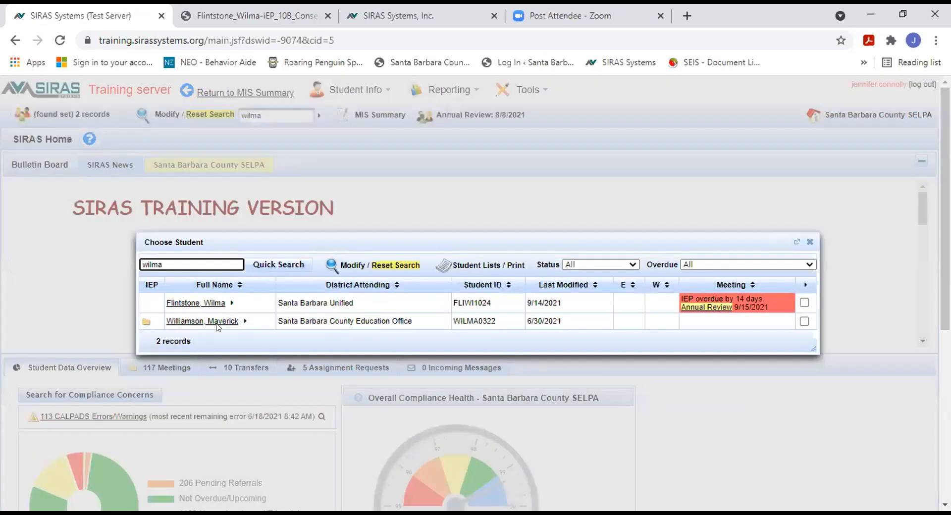
click(201, 303)
Open the Service Logs page for the selected Santa Barbara Unified student.
click(339, 90)
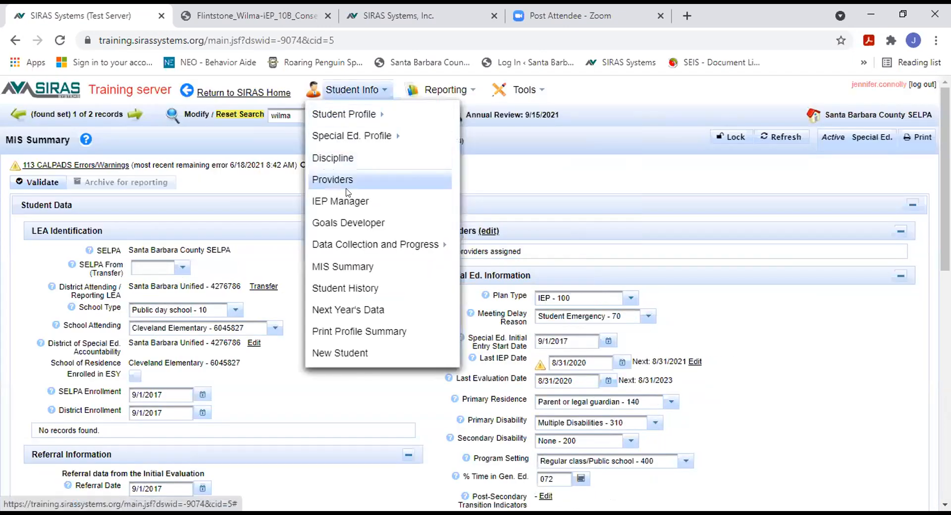
mouse_move(371, 245)
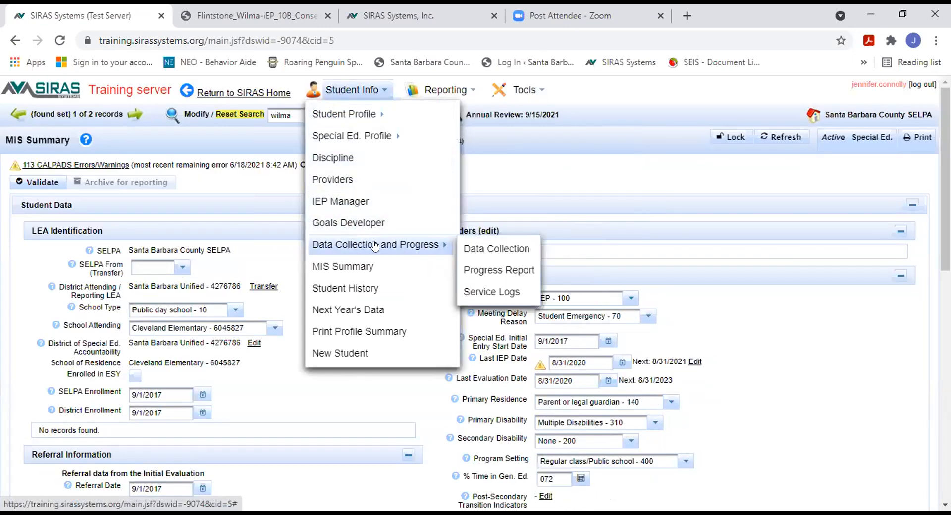
click(465, 292)
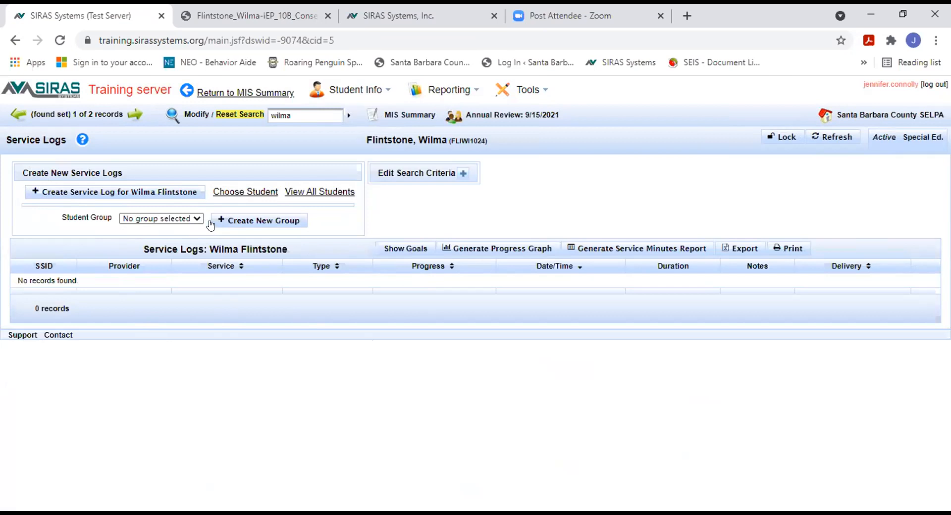
Create a new service log for the student, look through the service types, and choose Service Delivered.
click(88, 192)
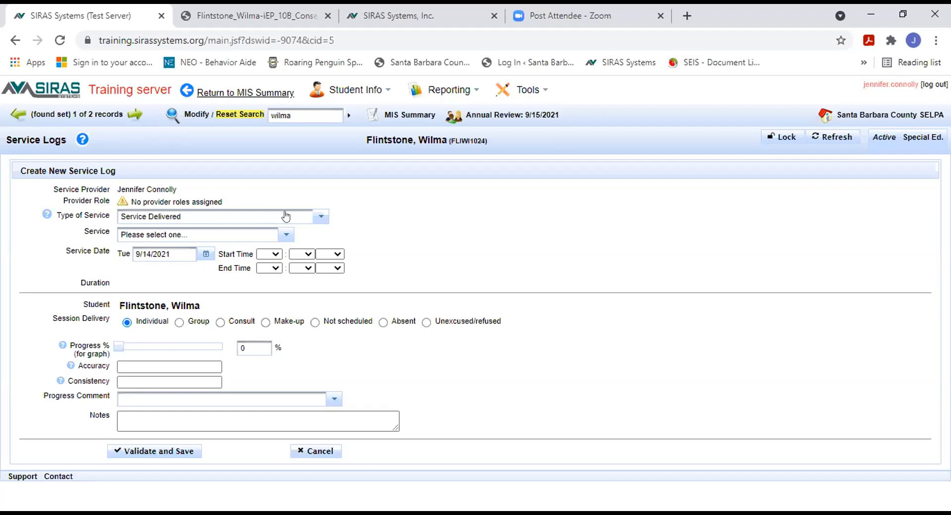
click(317, 217)
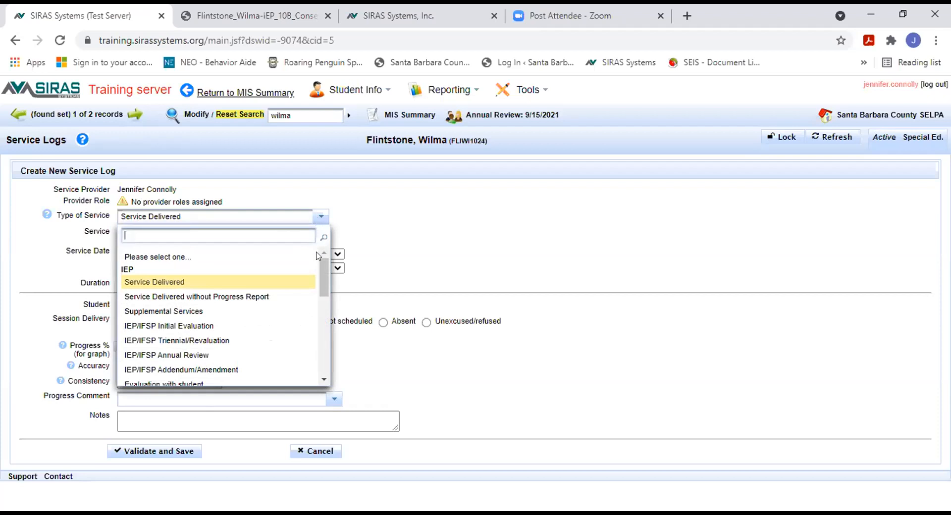
mouse_move(322, 271)
mouse_down()
mouse_move(315, 329)
mouse_move(312, 279)
mouse_up()
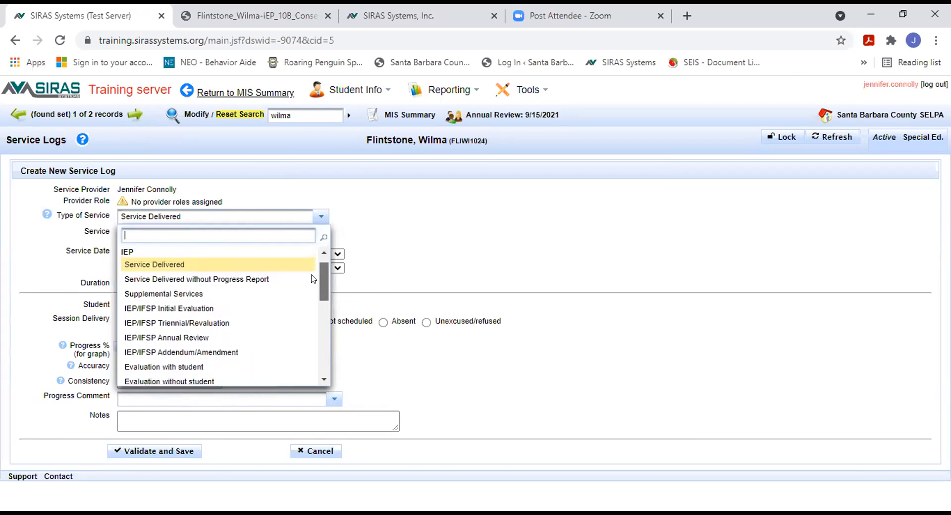
drag(312, 279, 315, 354)
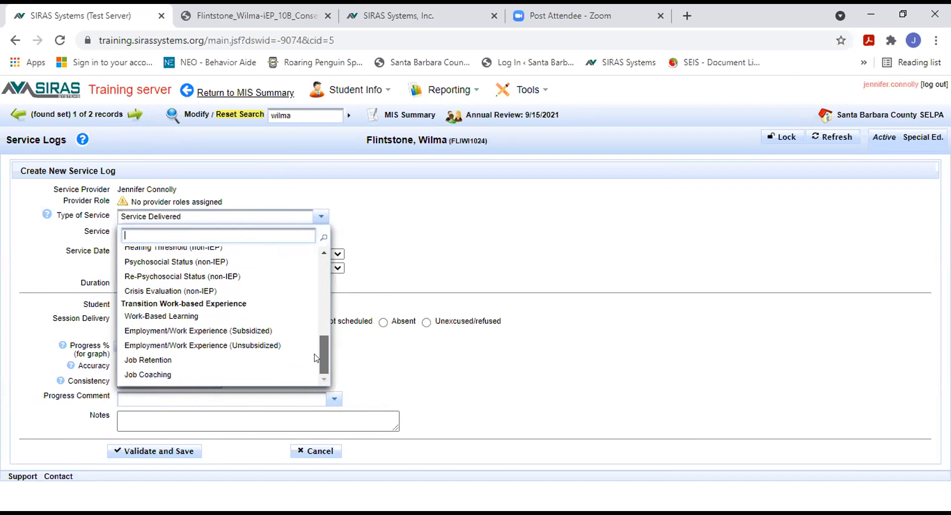
drag(315, 357, 321, 278)
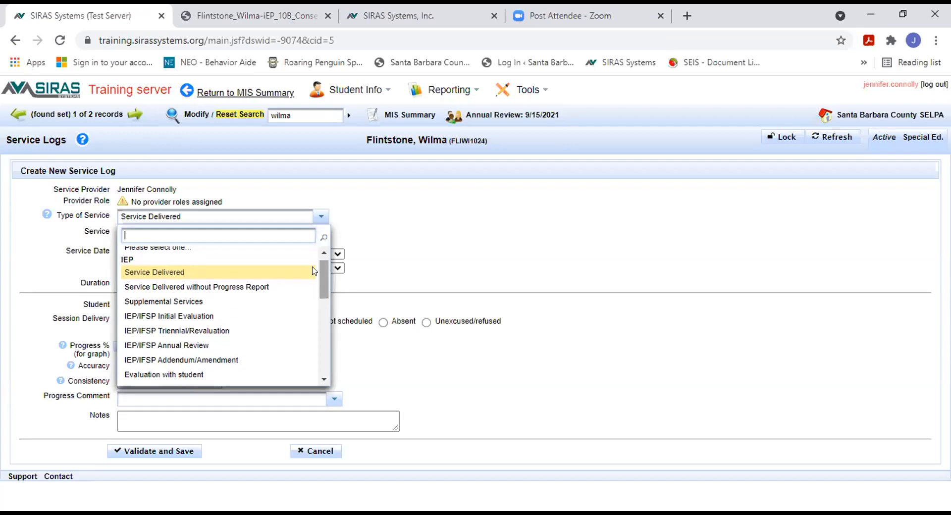
click(174, 278)
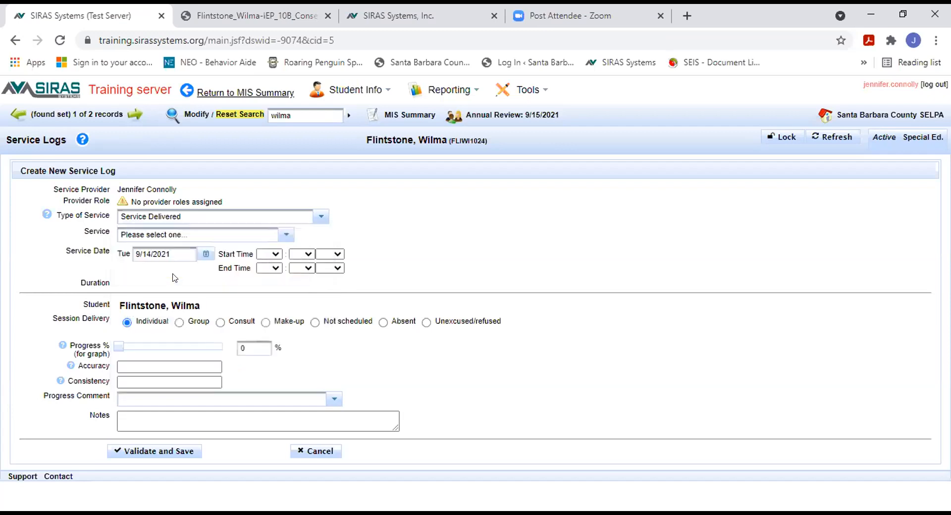
Set the log's service to Specialized Academic Instruction - 330, with start time 8:00 PM and end time 10:00 PM.
click(286, 236)
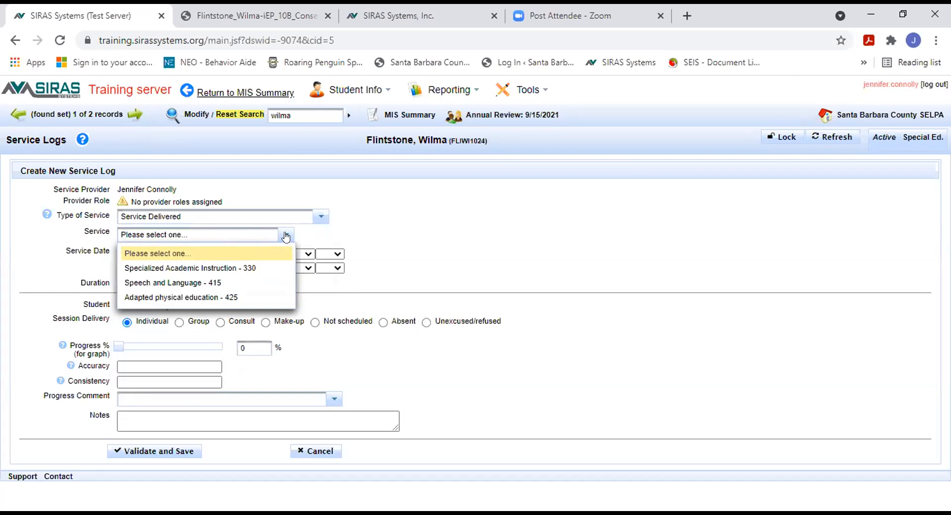
click(253, 270)
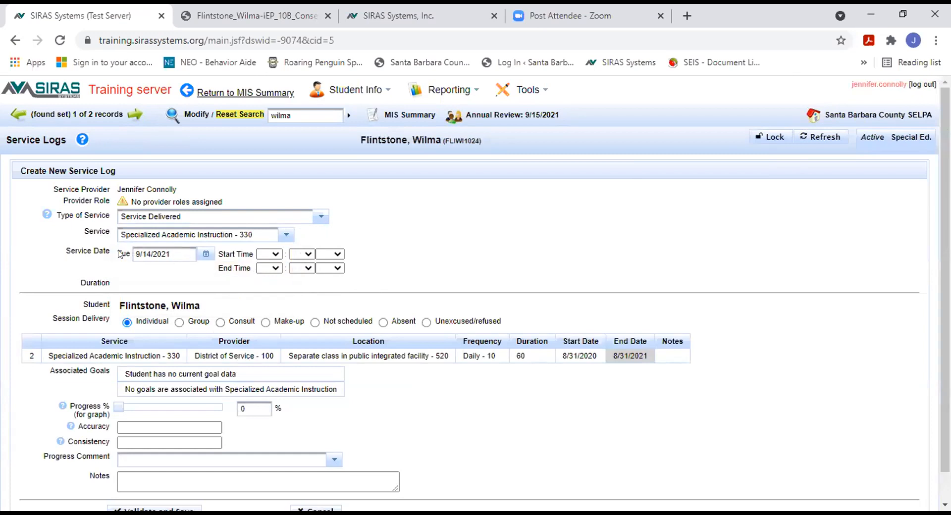
click(274, 255)
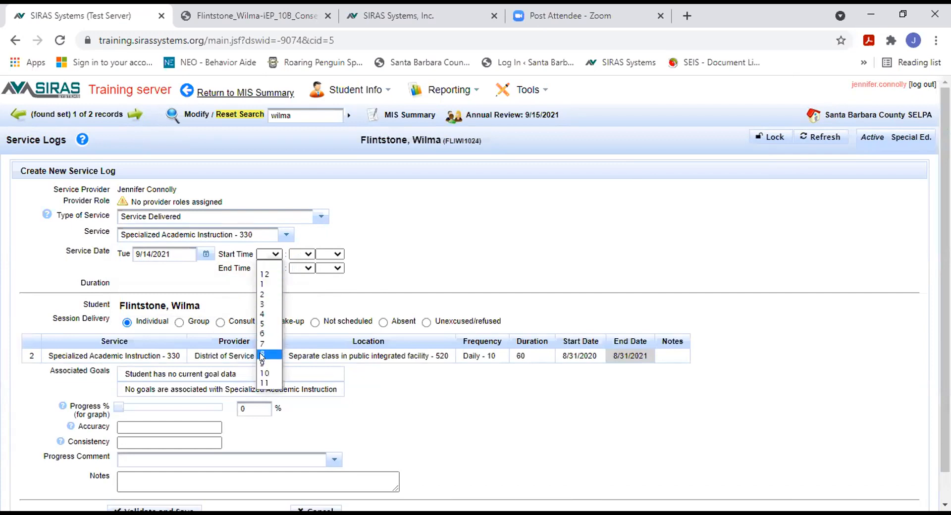
click(262, 354)
click(280, 268)
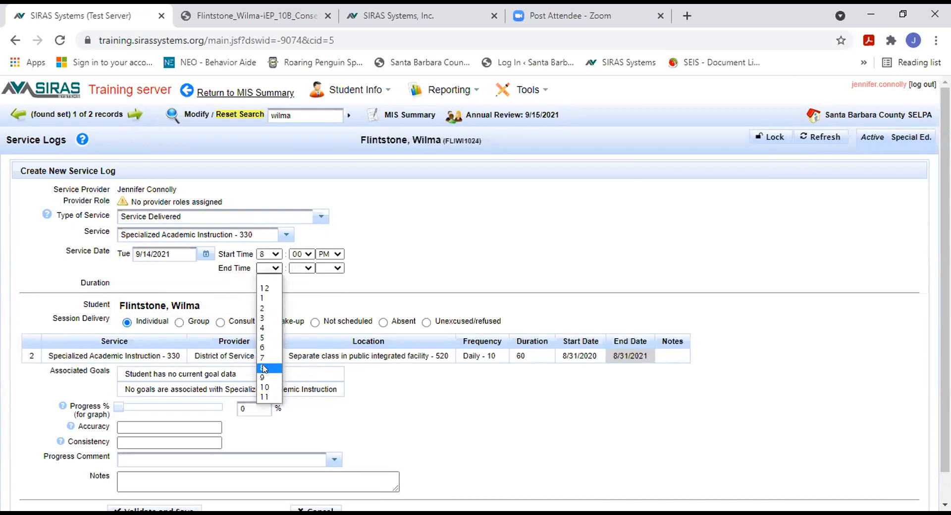
click(265, 389)
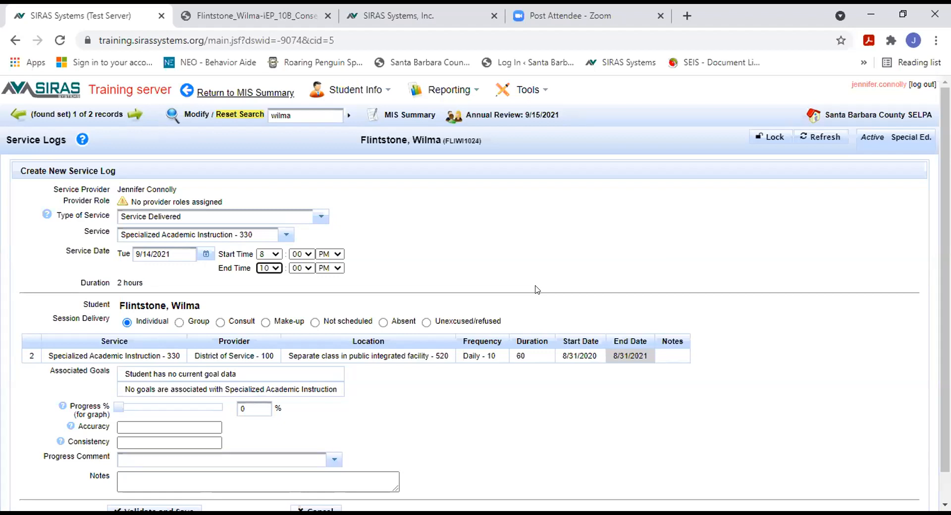
Mark the session delivery as Absent, add the note "student ill. not available", and validate and save the service log.
click(382, 324)
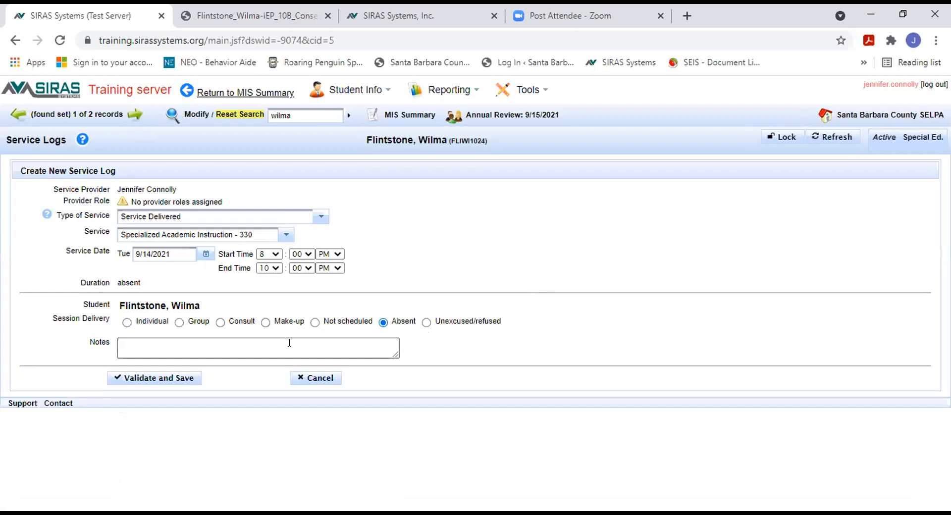
click(289, 342)
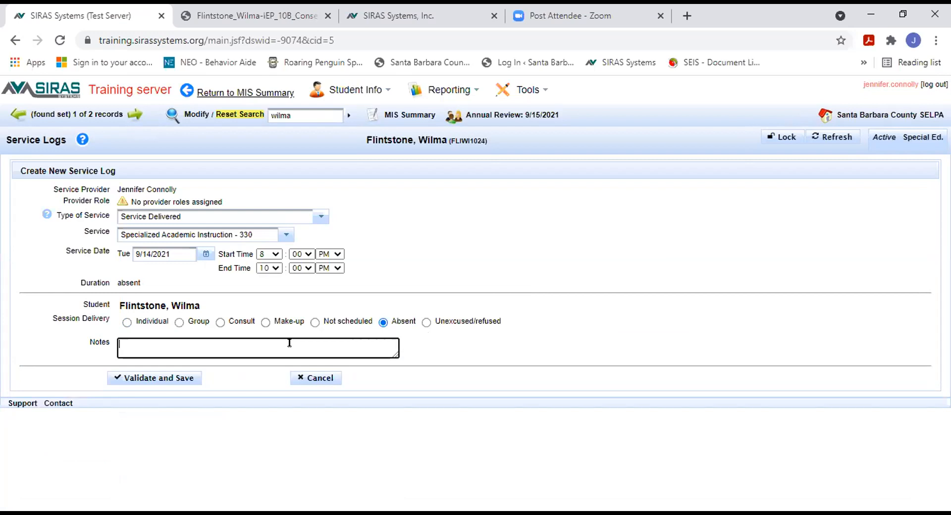
text(student ill. not available)
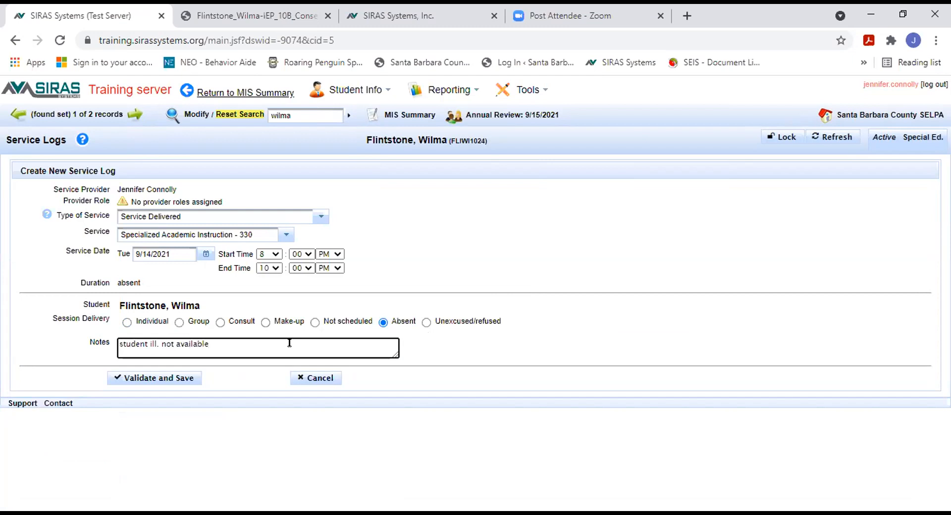
click(168, 378)
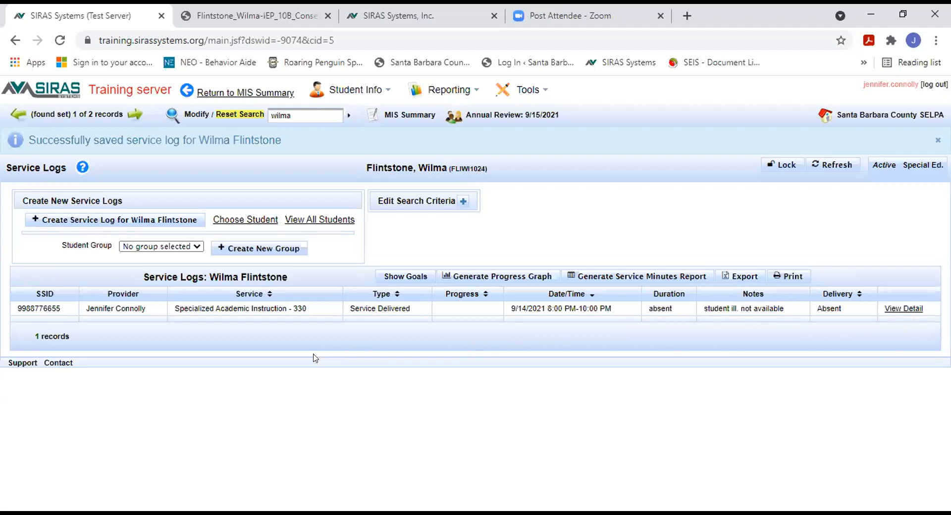
Create a new service log for the student with Specialized Academic Instruction - 330, progress 50 % and accuracy 50%.
click(131, 226)
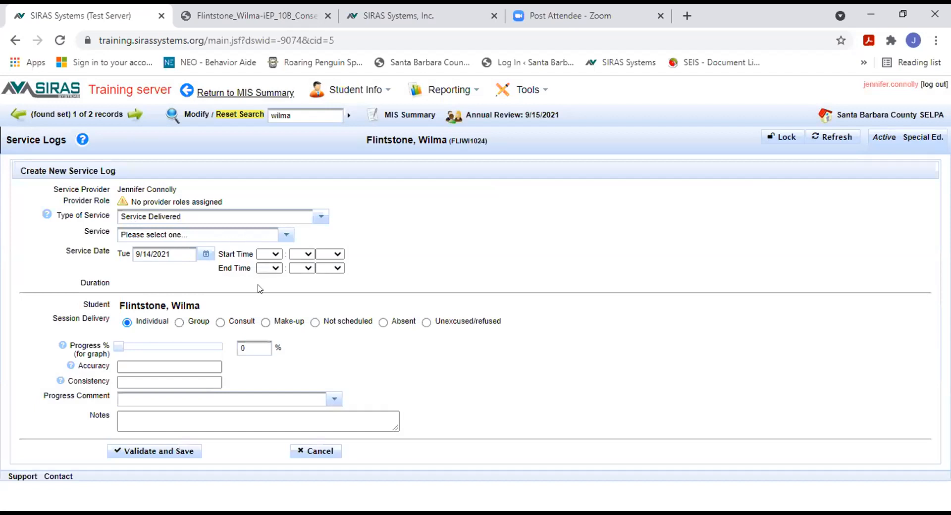
click(282, 235)
click(223, 268)
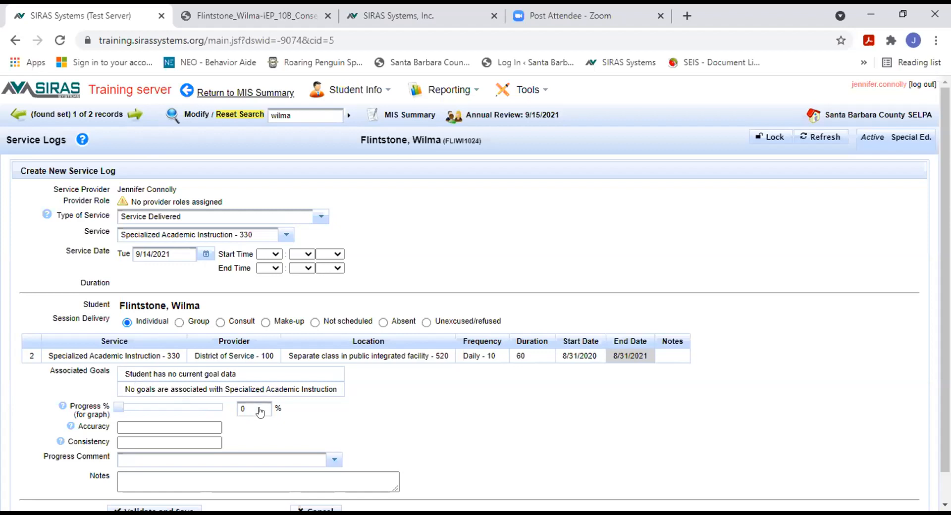
drag(260, 411, 230, 411)
text(50)
key(Tab)
text(50%)
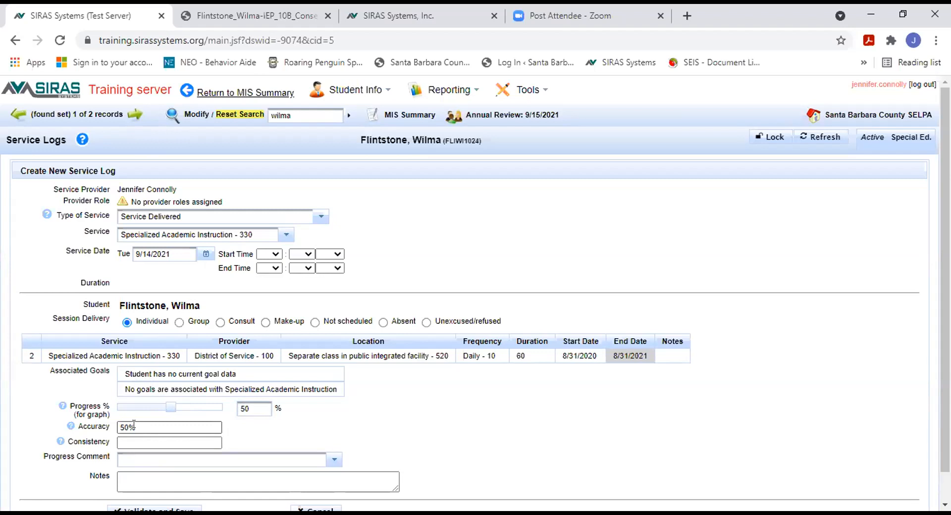
Set the consistency to "3 out 5" and the progress comment to "Making good progress, absence affecting progress".
click(131, 438)
click(131, 439)
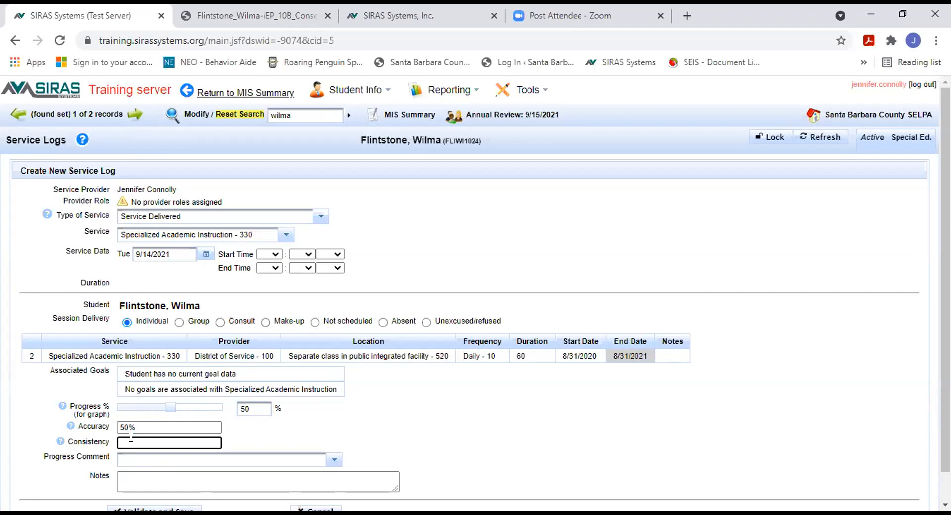
text(3 out 5)
click(333, 460)
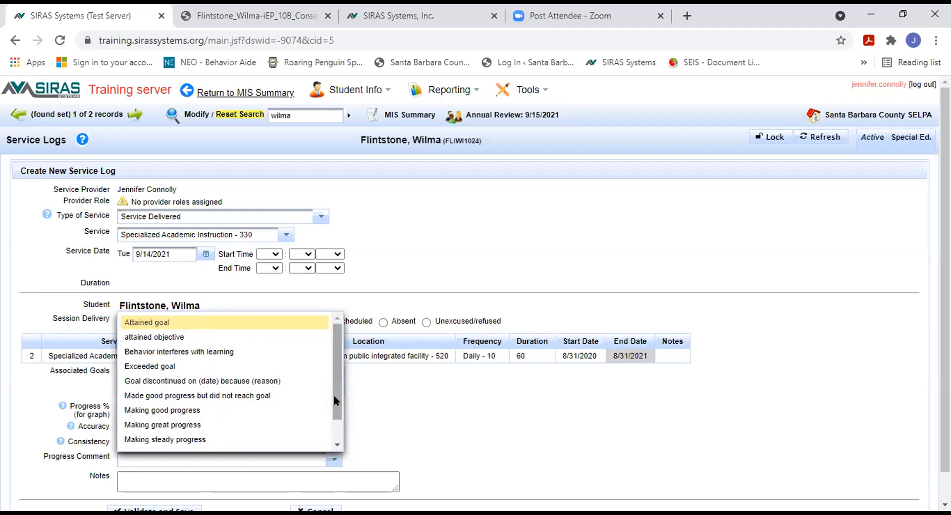
click(185, 414)
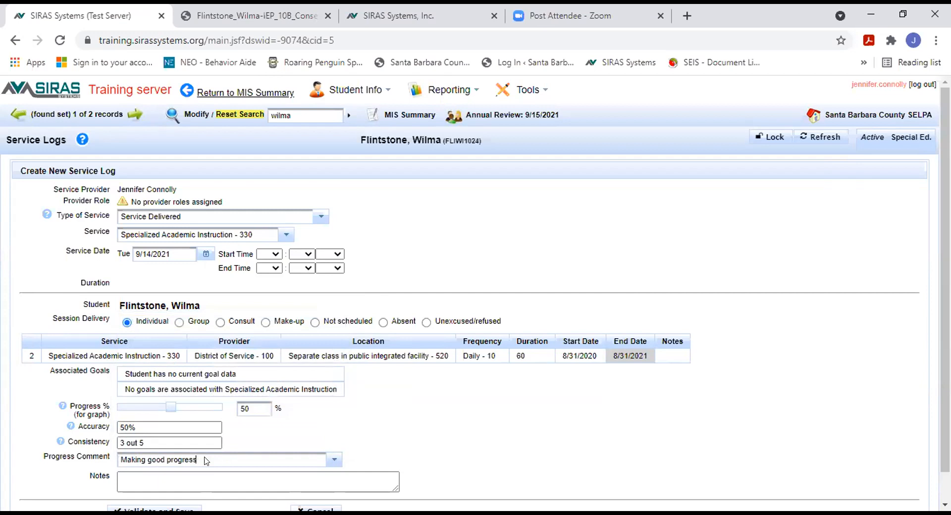
text(absence affecting progress)
scroll(286, 471, down, 1)
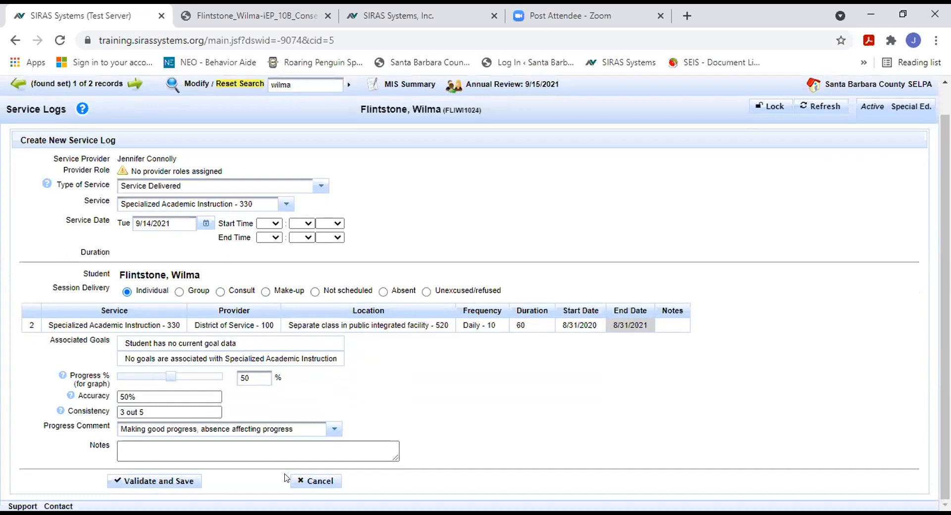
Enter the note "student shy, student appears tired. student loves to talk with another student" and validate the service log.
click(119, 445)
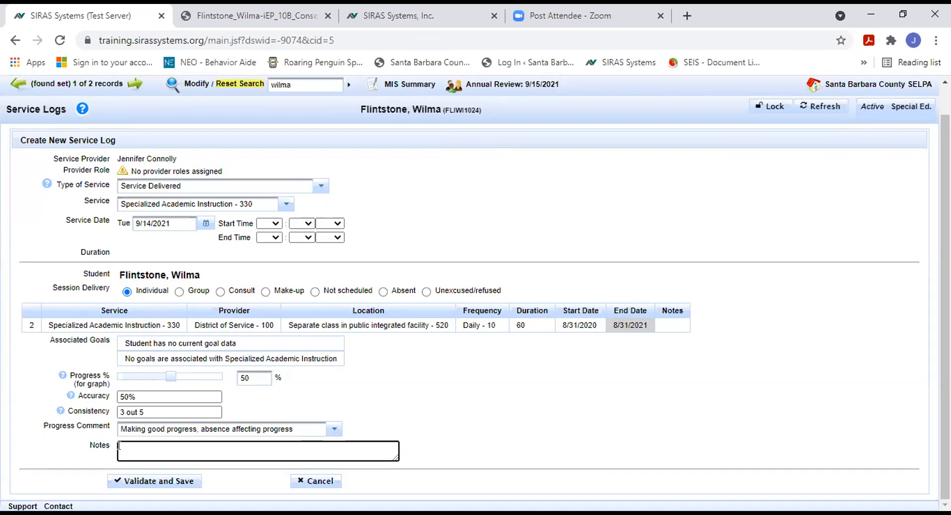
text(student shy, student appears tired. student loves to talk with)
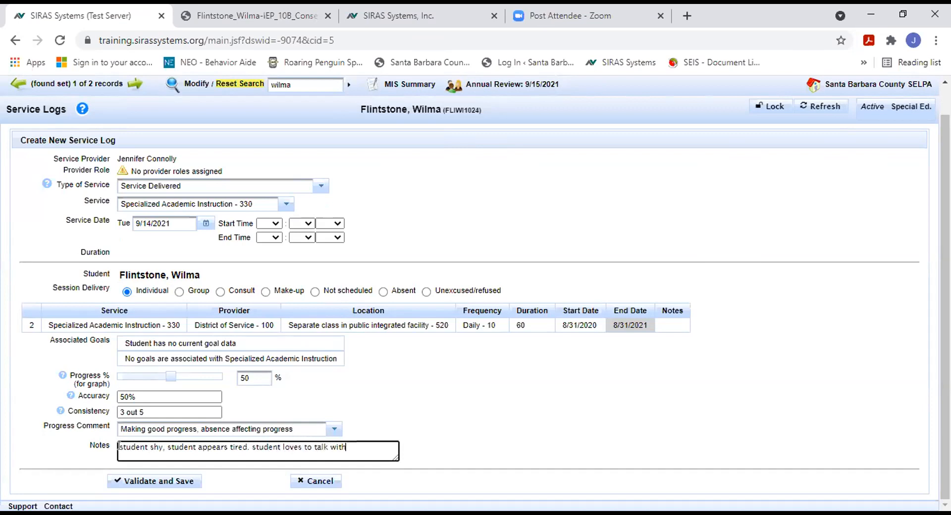
text( another student and)
key(BackSpace)
key(BackSpace)
key(BackSpace)
key(BackSpace)
click(142, 481)
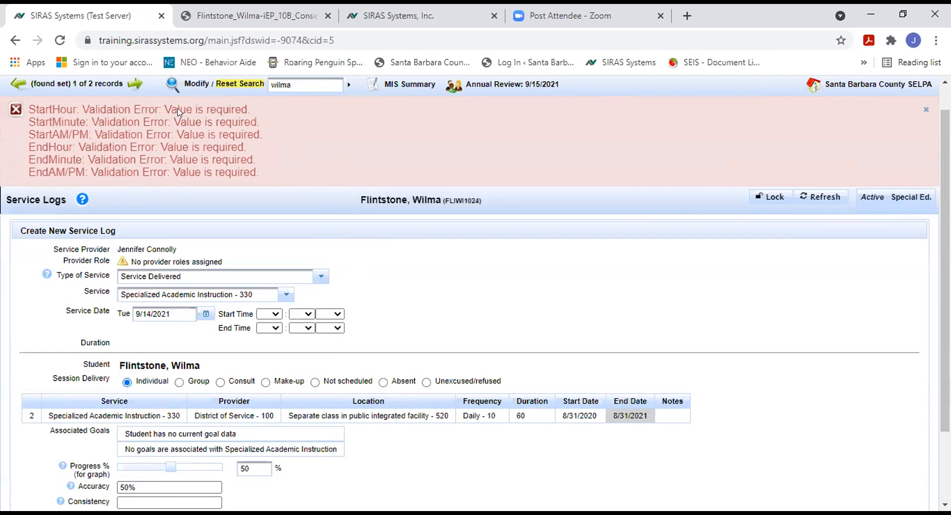
Set the log's start time to 8:00 PM and end time to 8:30 PM, and validate and save it.
scroll(286, 250, down, 2)
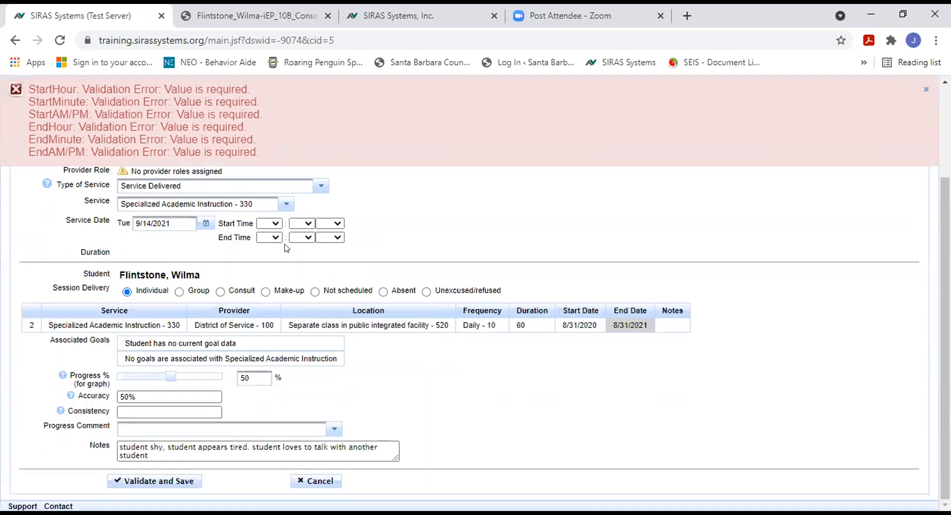
scroll(346, 311, down, 1)
scroll(328, 411, up, 1)
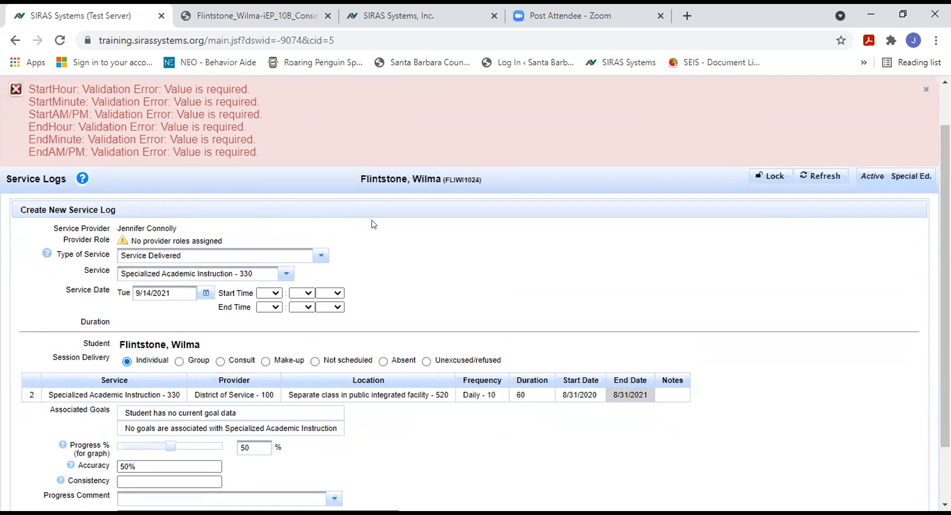
scroll(373, 225, down, 2)
scroll(253, 168, up, 2)
click(269, 293)
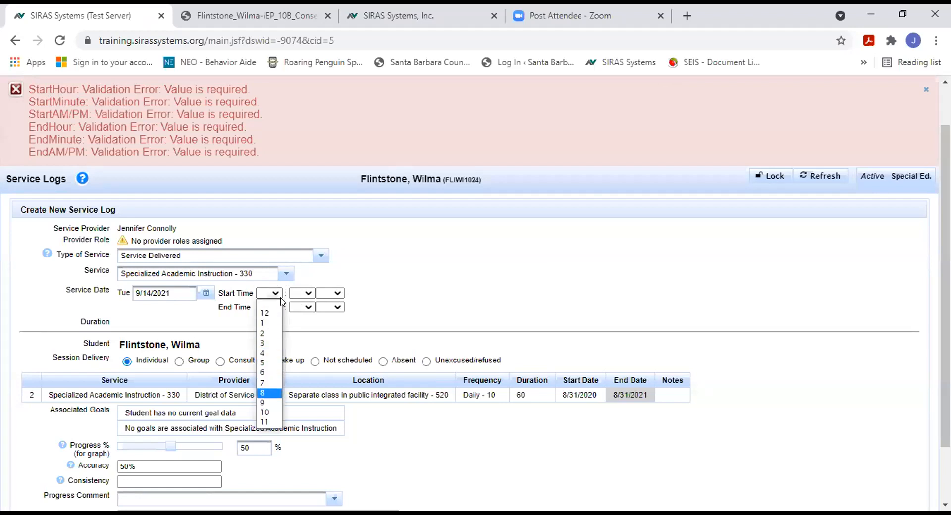
click(264, 393)
click(275, 269)
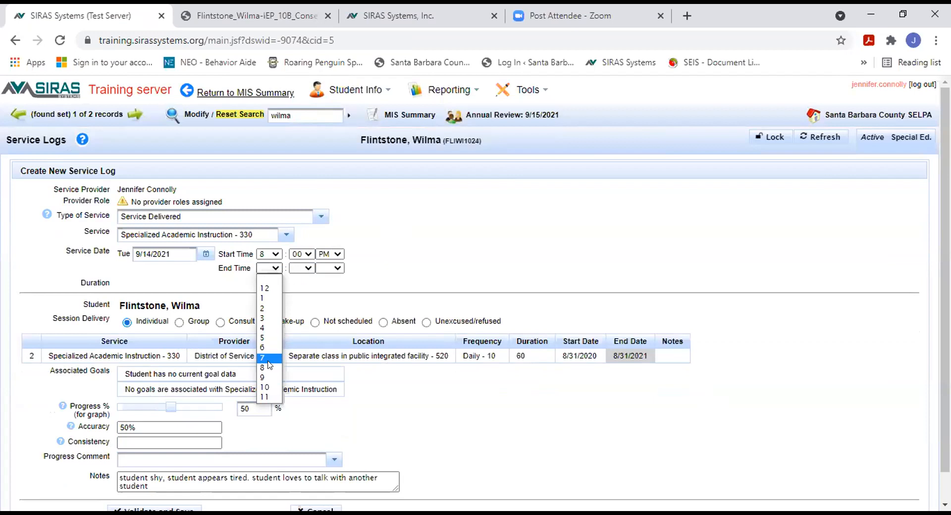
click(270, 368)
click(303, 268)
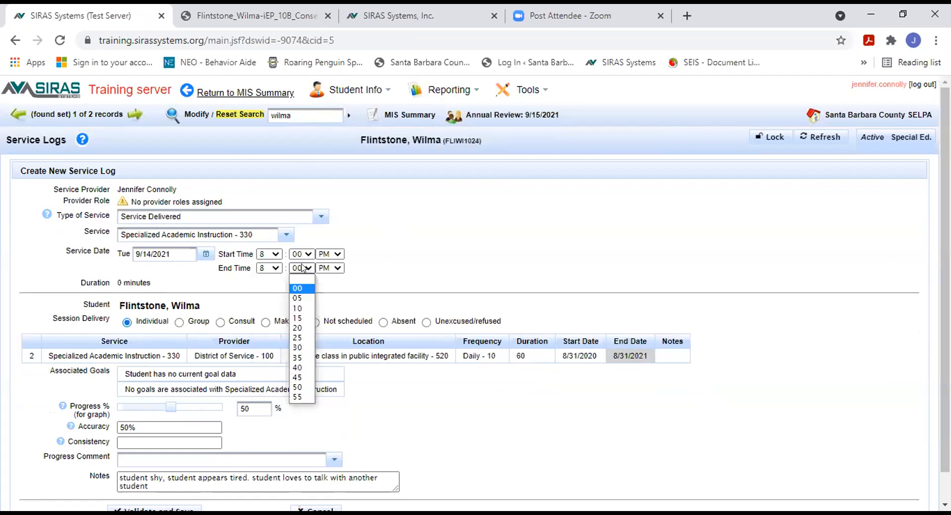
key(3)
click(392, 265)
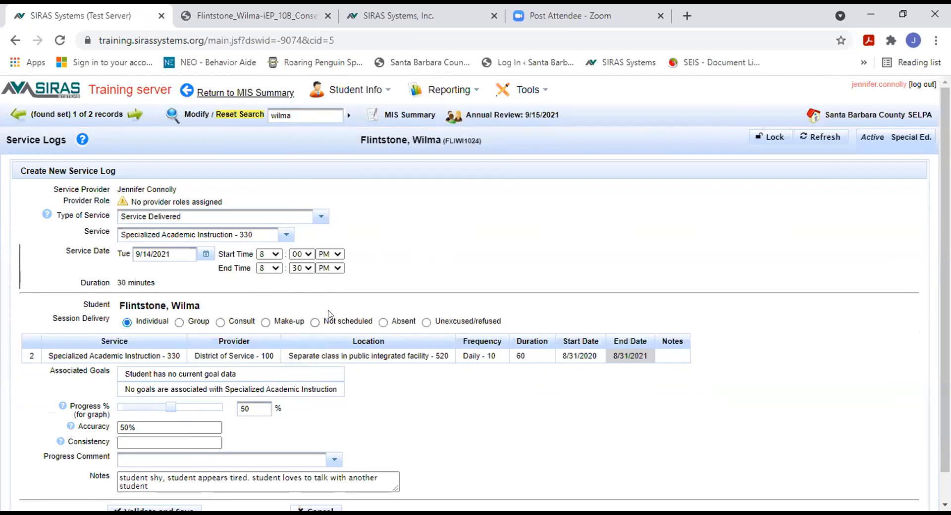
scroll(329, 315, down, 1)
click(171, 480)
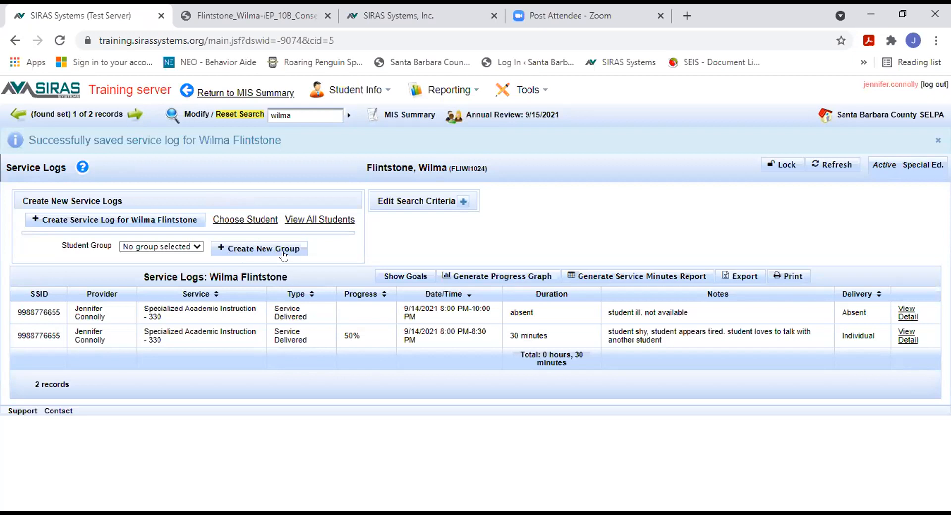
Create a new student service group, mark the Preschool student in the full student list, and return to Service Logs.
click(250, 254)
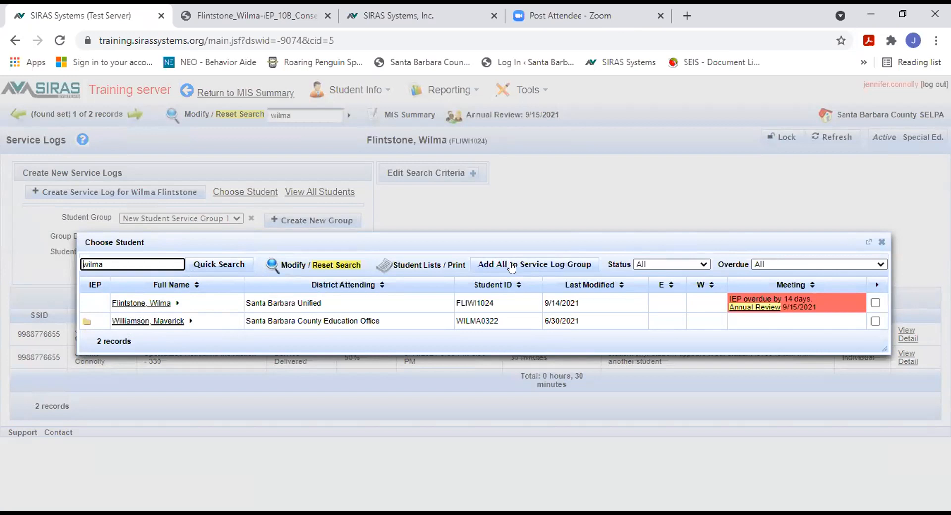
click(397, 269)
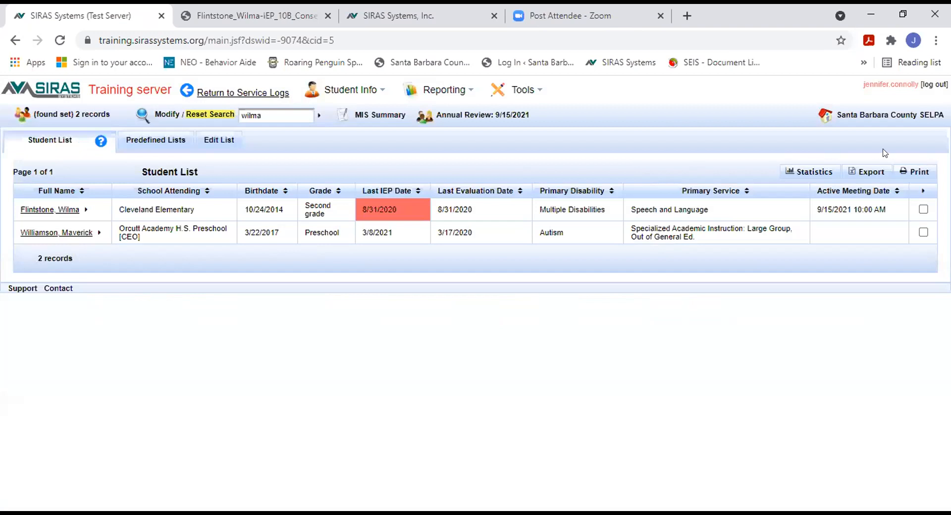
click(921, 231)
click(244, 93)
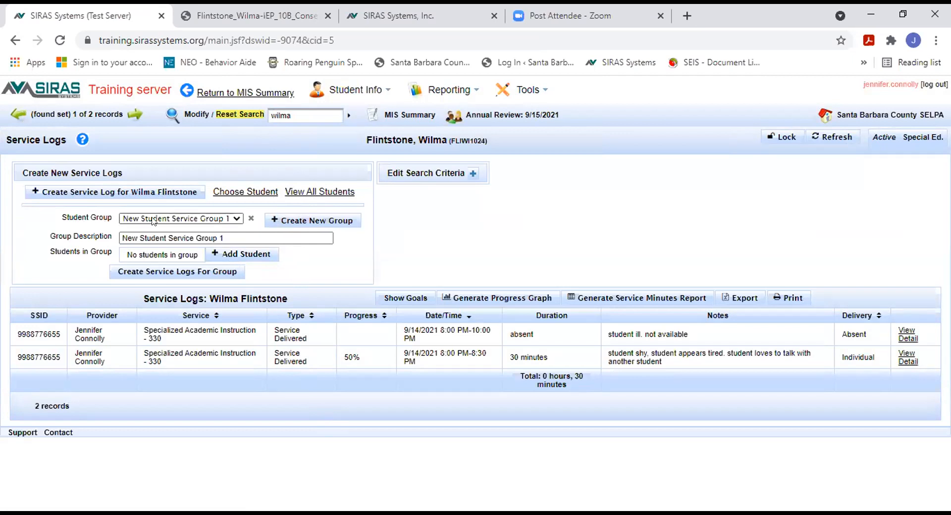
Change the new student group's description to "Purple group".
click(237, 220)
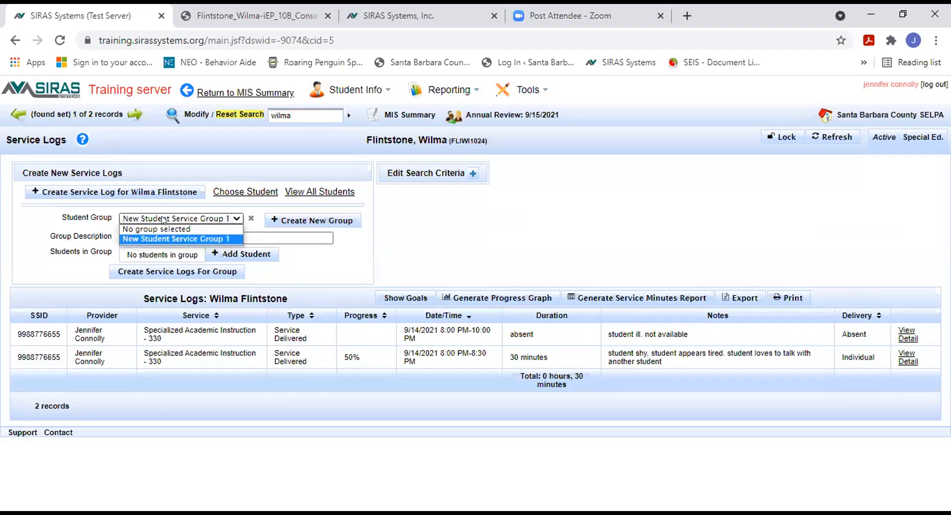
click(365, 239)
click(257, 236)
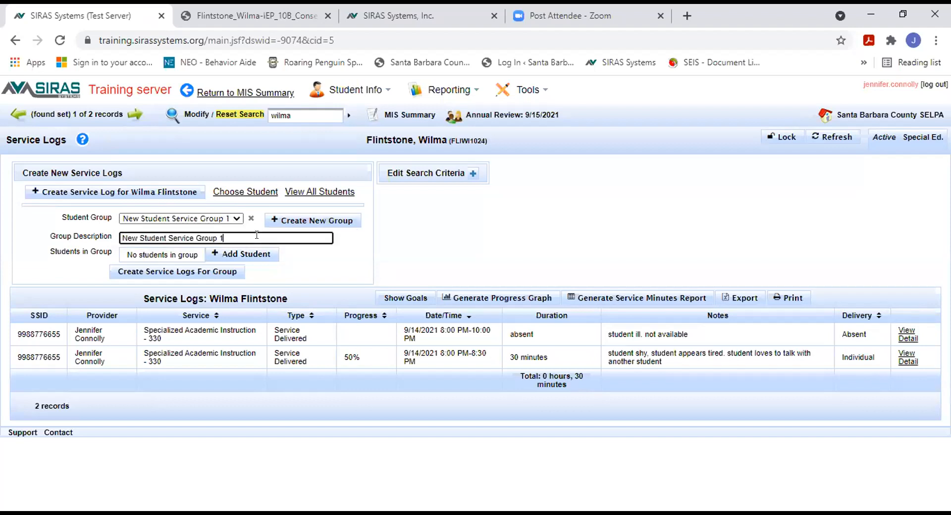
drag(256, 236, 109, 236)
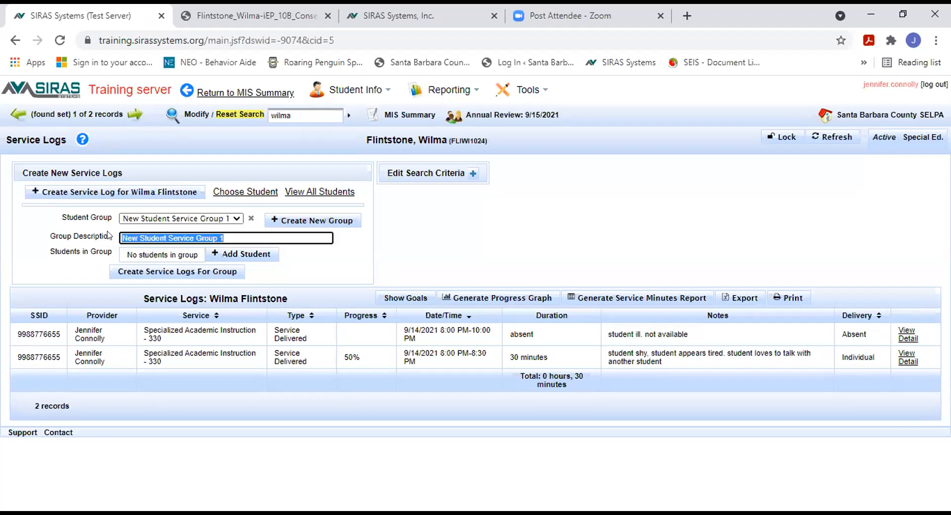
text(Purple g)
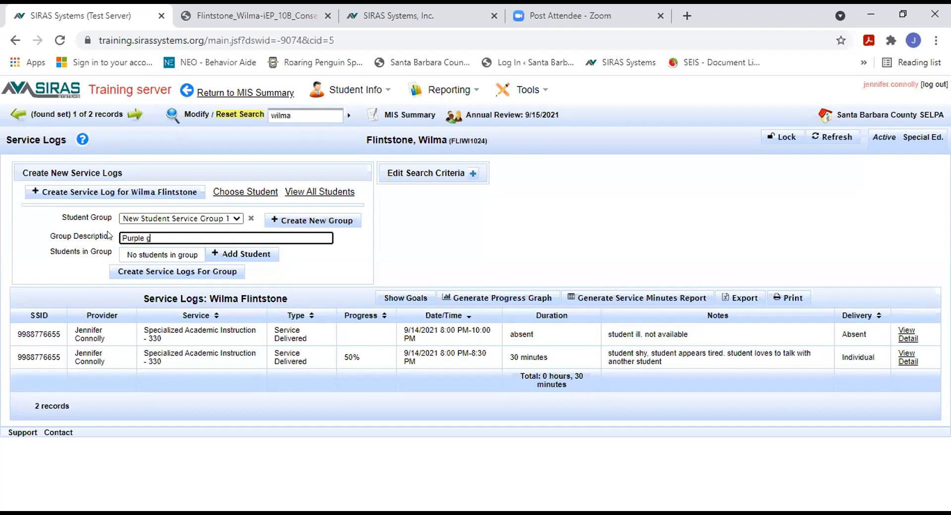
text(roup)
click(341, 259)
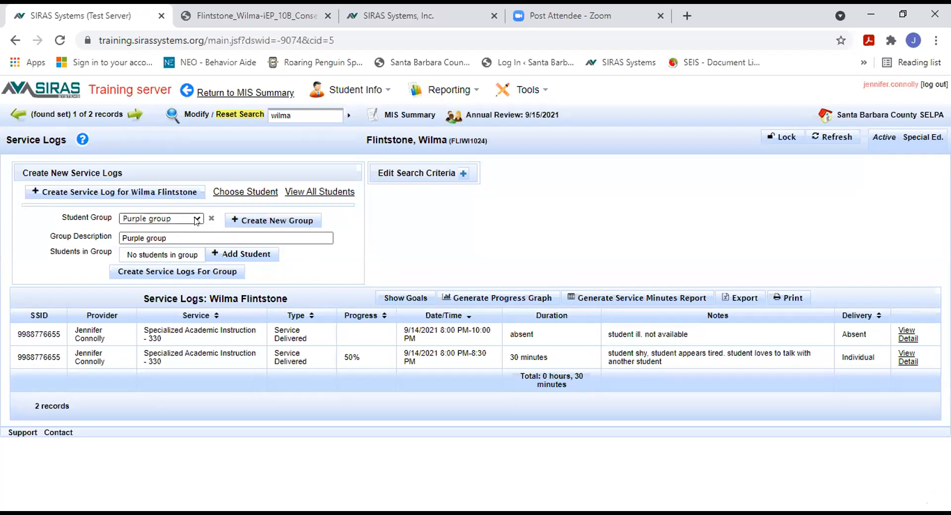
Rename the student group as "AM Speech 9-10" and try to create service logs for it.
drag(171, 238, 82, 236)
text(AM Speech)
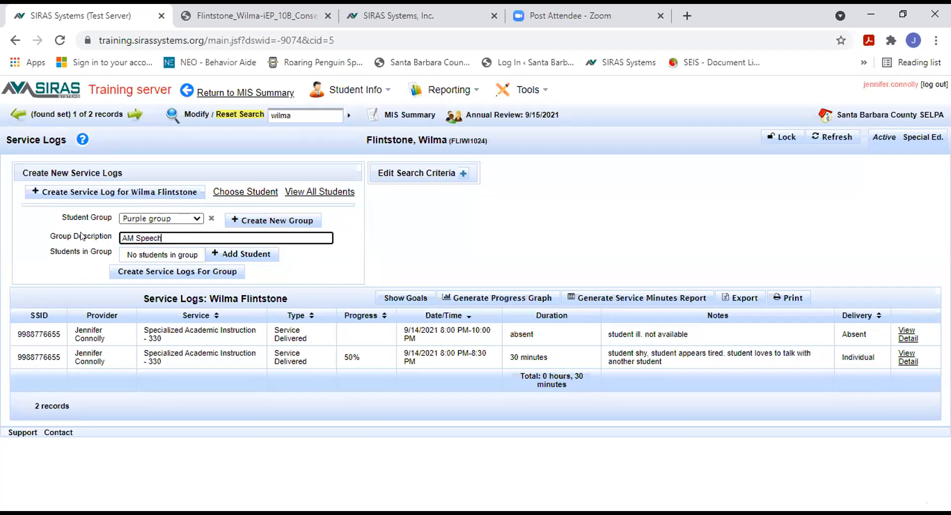
text( 9-10)
click(166, 275)
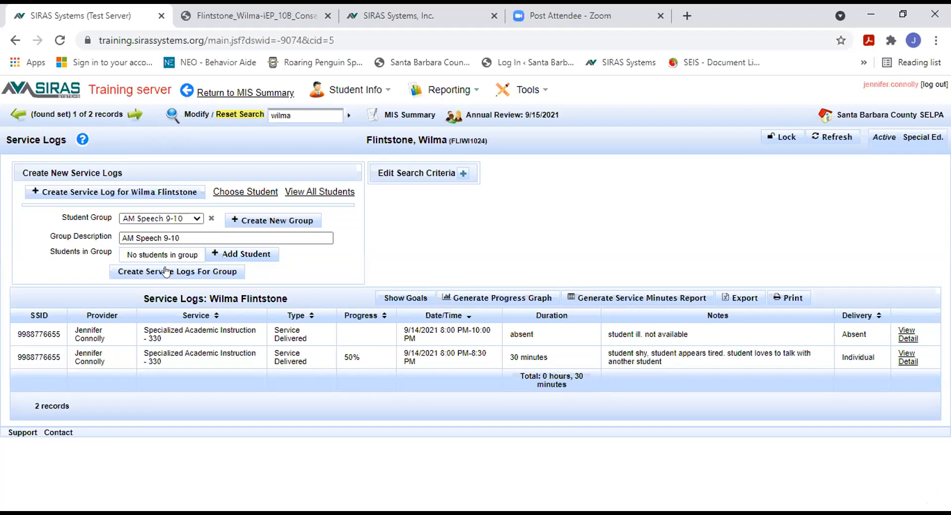
click(166, 271)
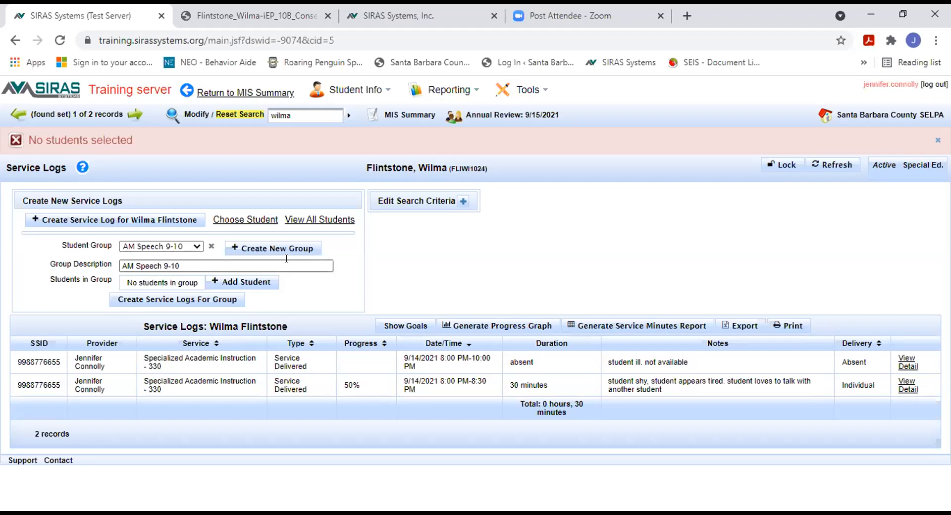
Create another student group from all the found students and remove the second listed student from it.
click(260, 249)
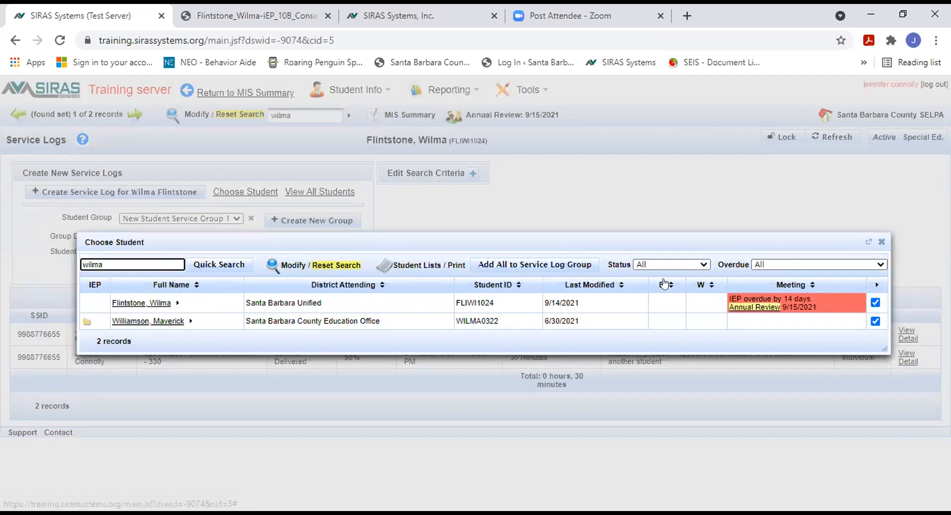
click(511, 268)
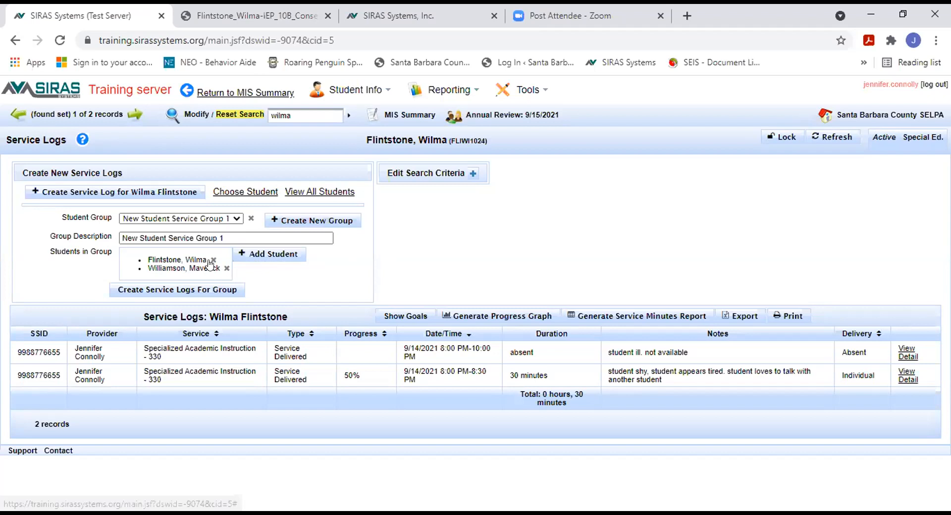
click(226, 269)
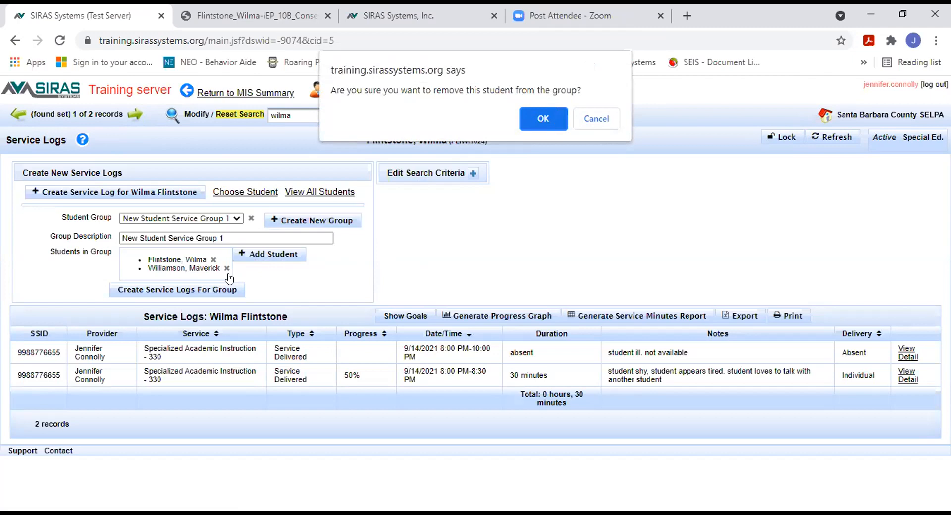
click(545, 119)
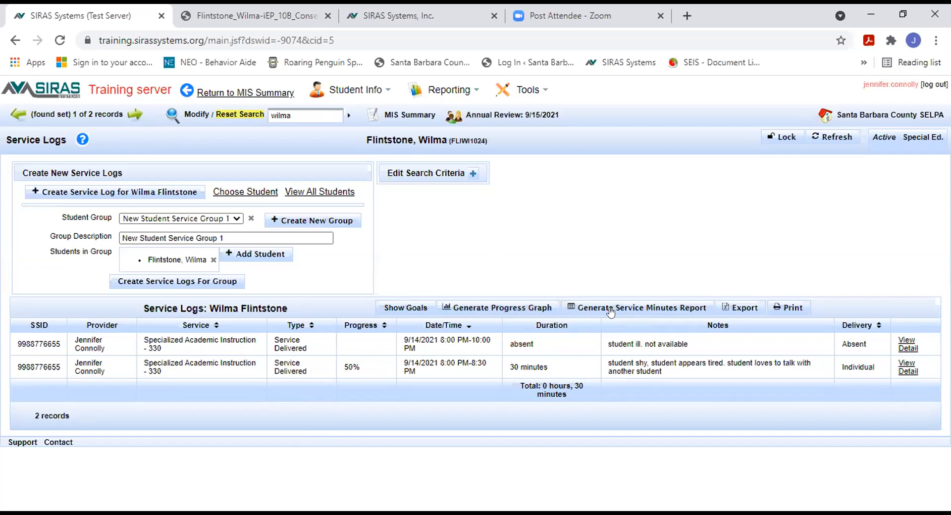
Generate the student's progress graph and examine it together with the service log list.
click(483, 308)
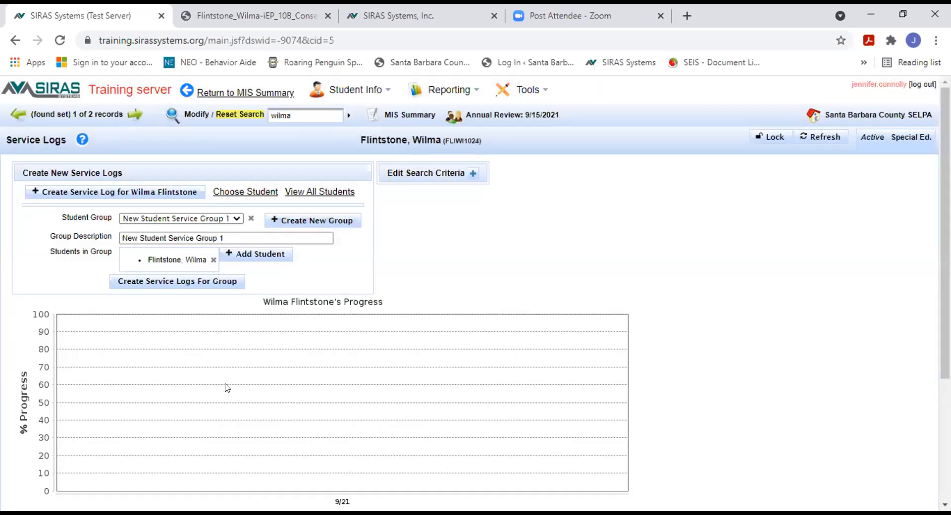
scroll(275, 376, down, 2)
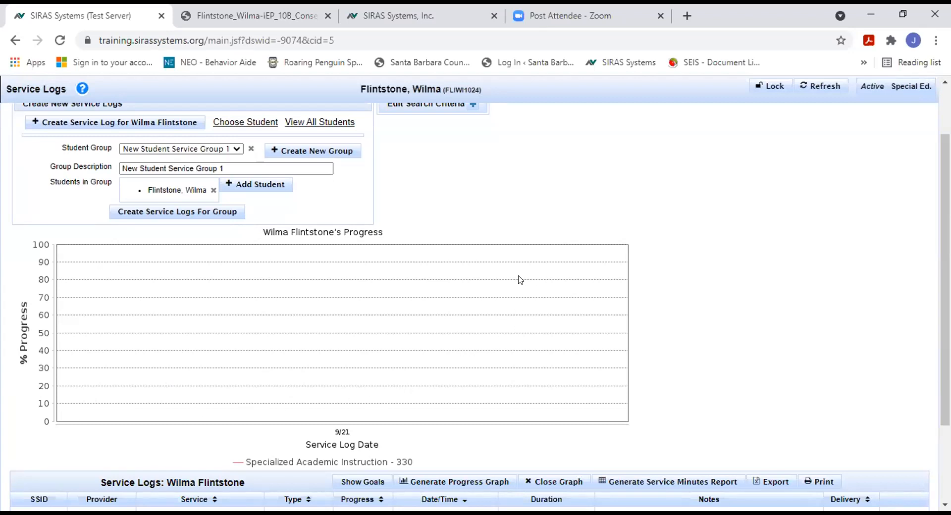
scroll(535, 300, down, 1)
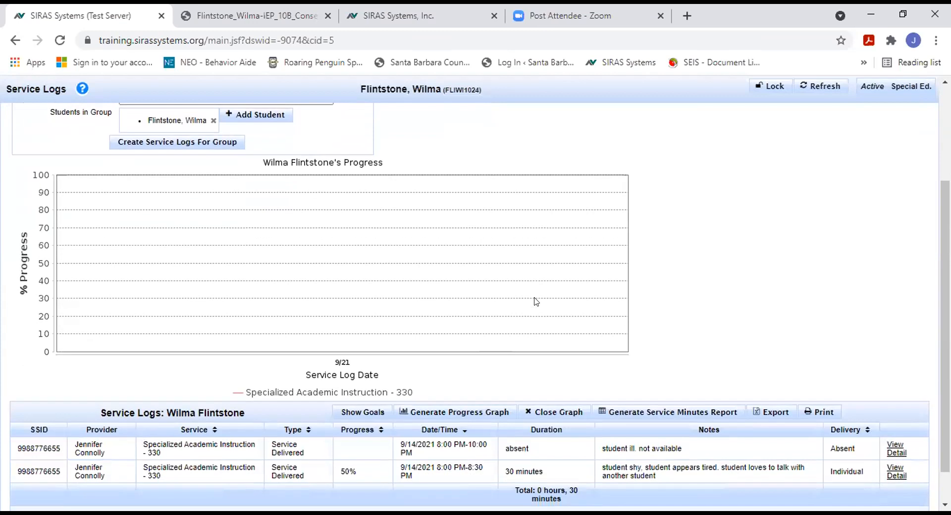
Create another service log for the current student and save it with the prefilled individual Specialized Academic Instruction session at 50% progress.
scroll(535, 300, up, 1)
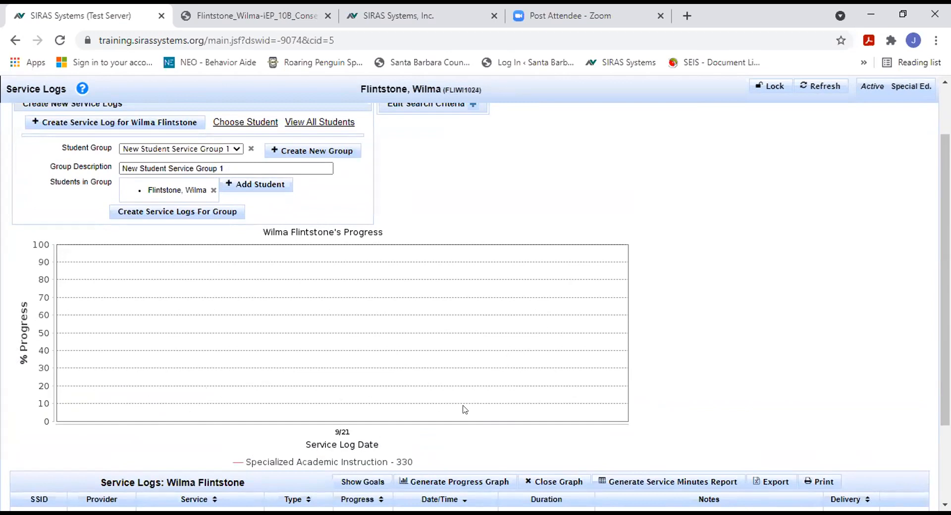
scroll(755, 315, up, 2)
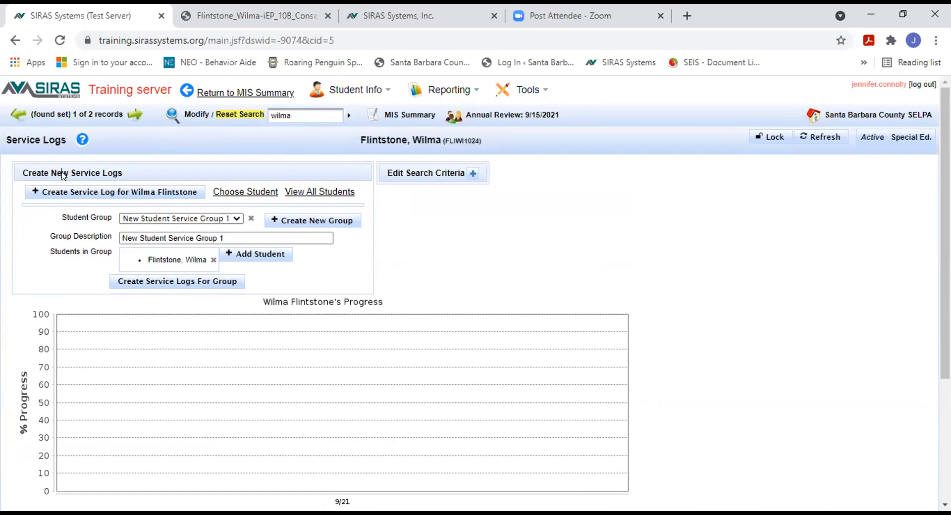
click(88, 193)
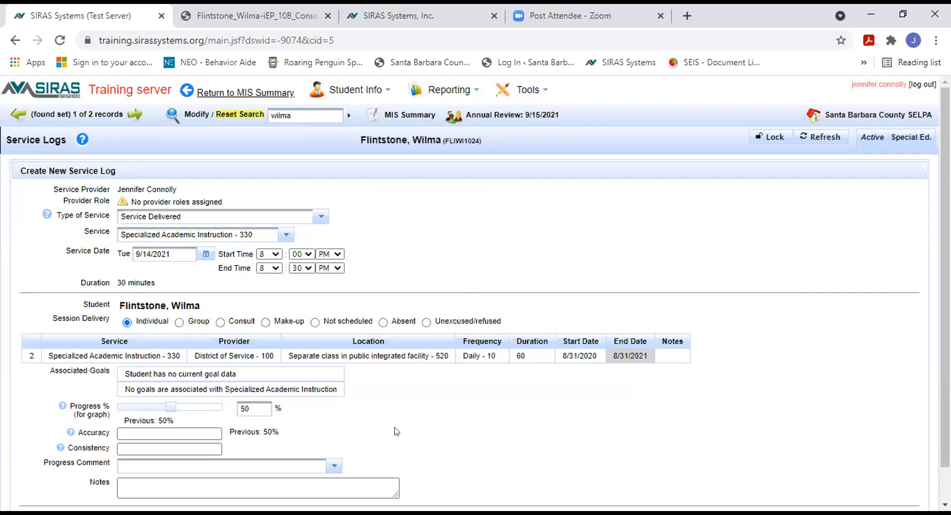
scroll(396, 428, down, 1)
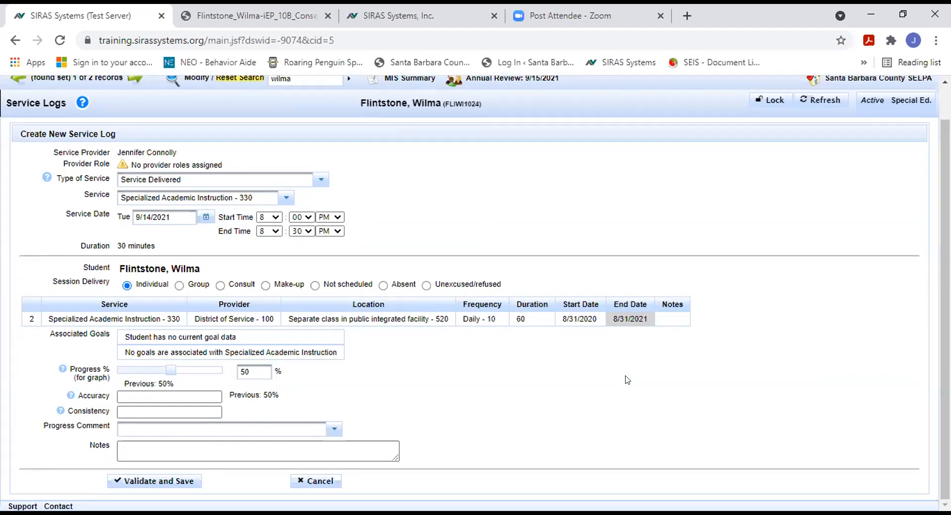
click(144, 480)
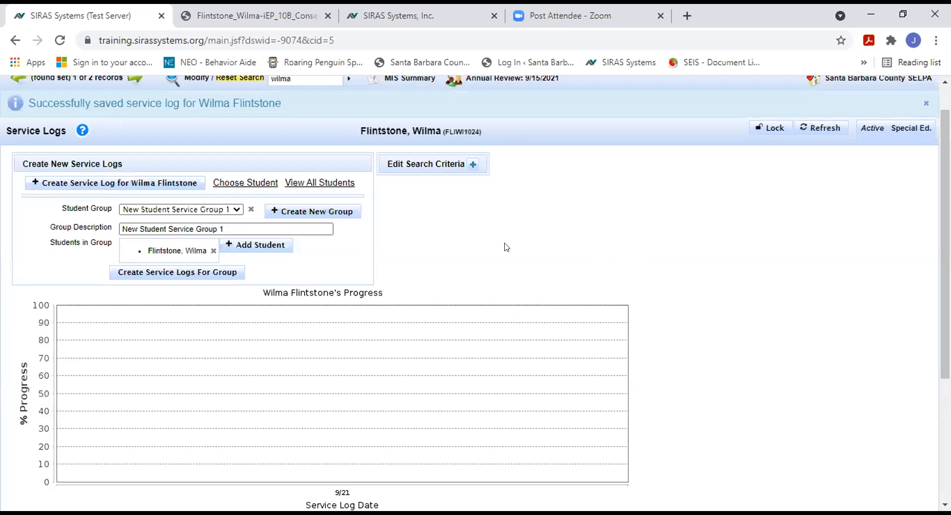
Leave the service logs for the student's MIS Summary and go back to the SIRAS home page.
scroll(251, 162, up, 1)
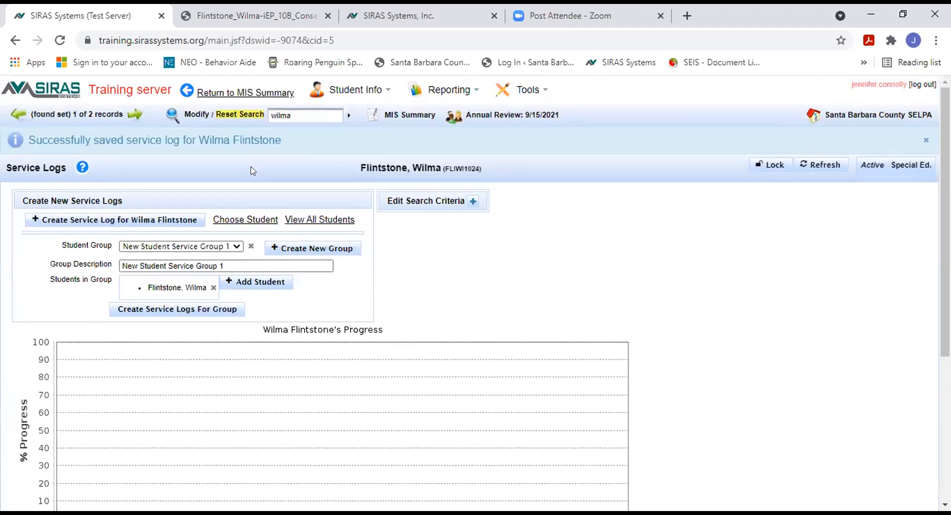
click(232, 99)
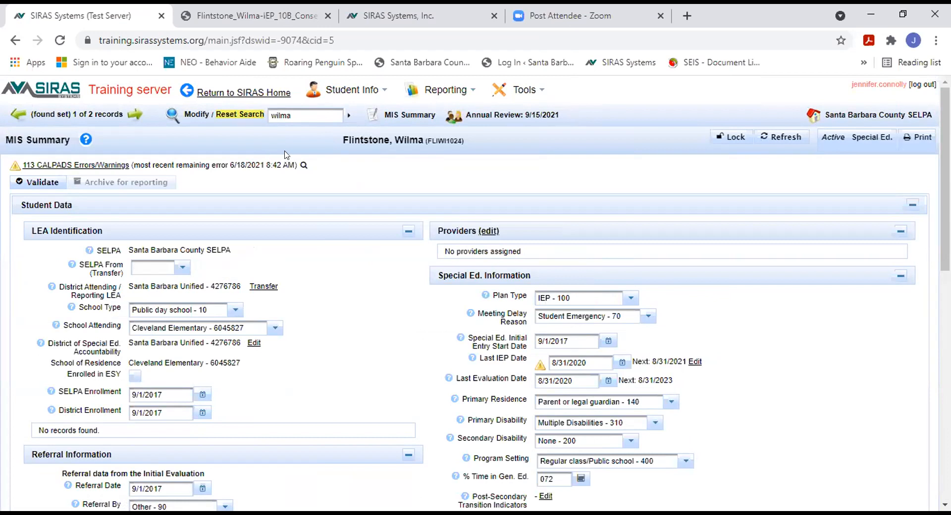
click(72, 91)
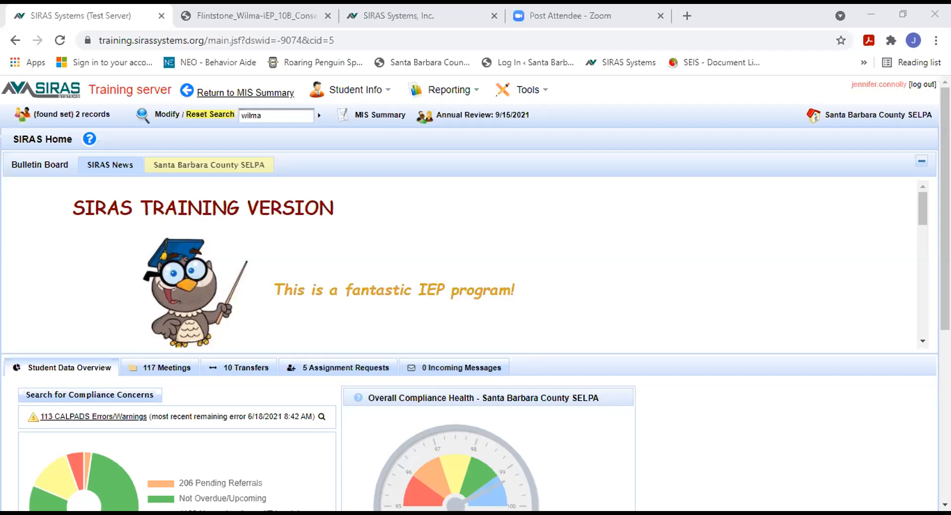
Open the SIRAS support contact information.
click(533, 92)
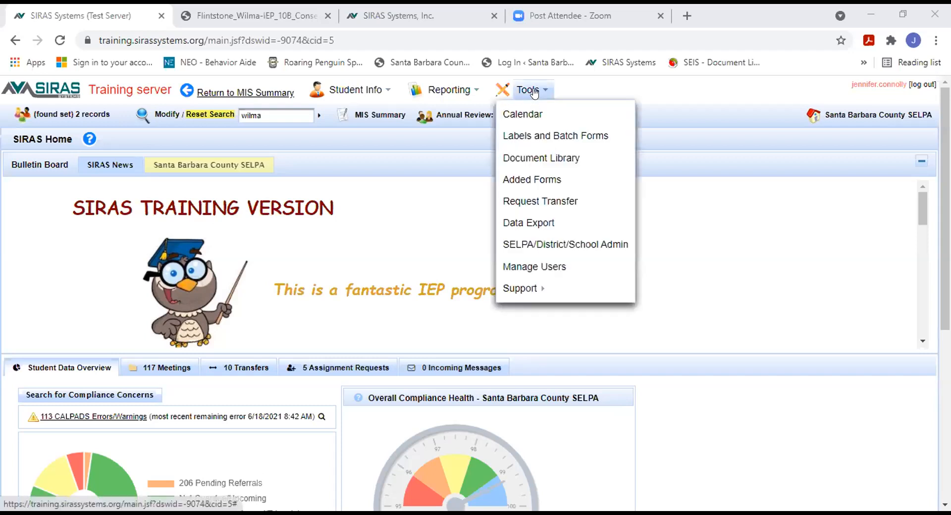
mouse_move(522, 289)
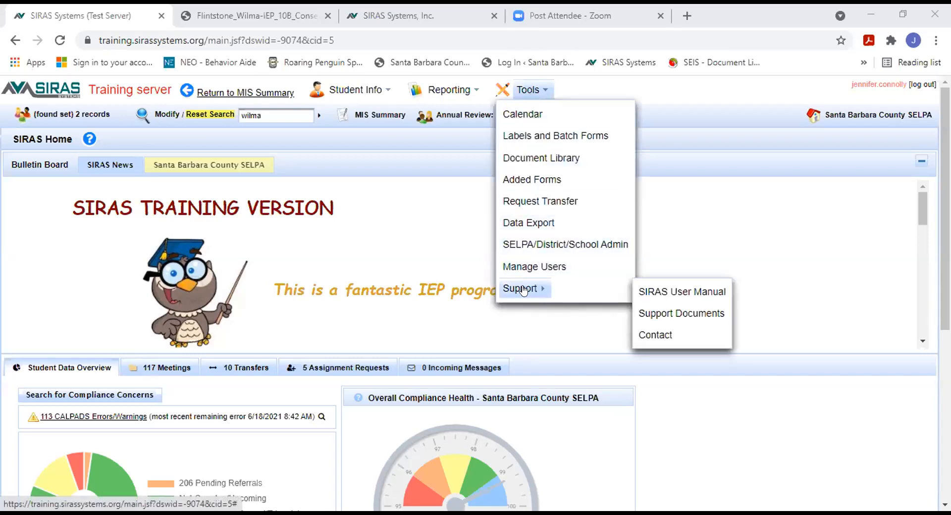
click(657, 335)
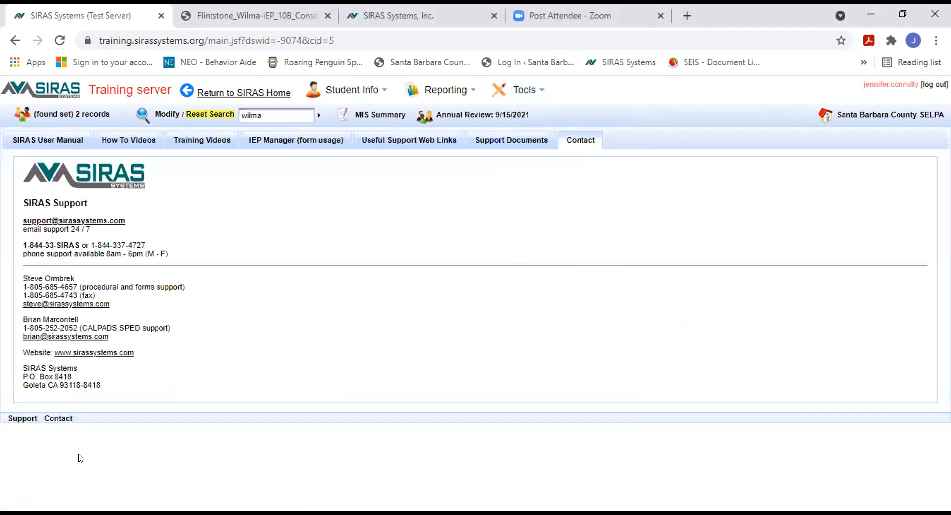